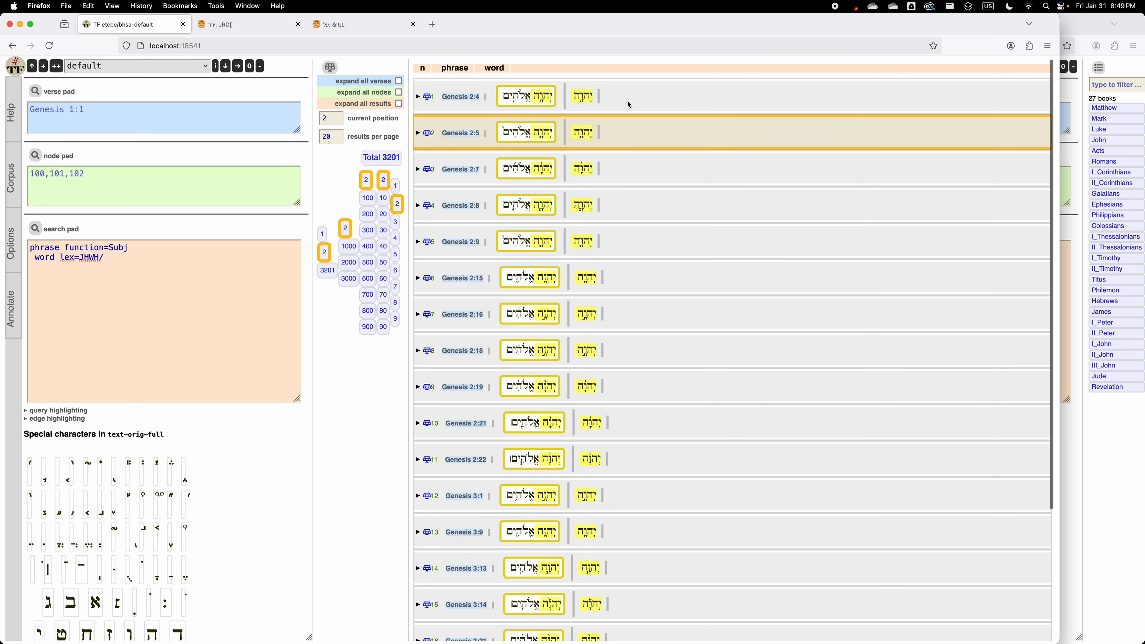
pyautogui.scroll(-3, 512, 377)
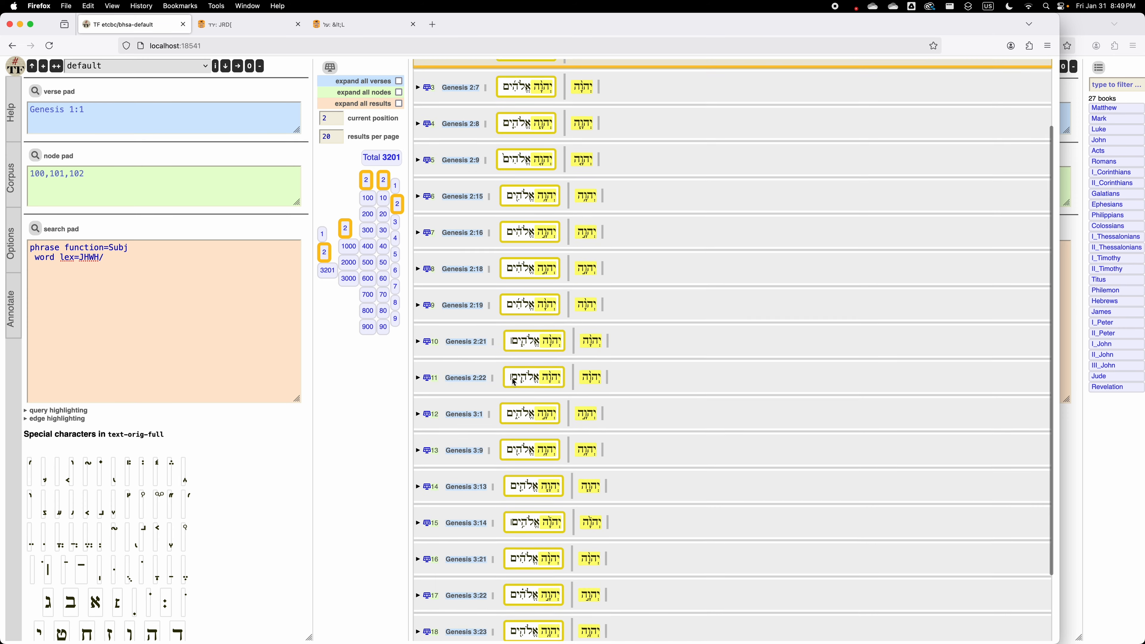
pyautogui.scroll(4, 512, 377)
pyautogui.scroll(-1, 512, 377)
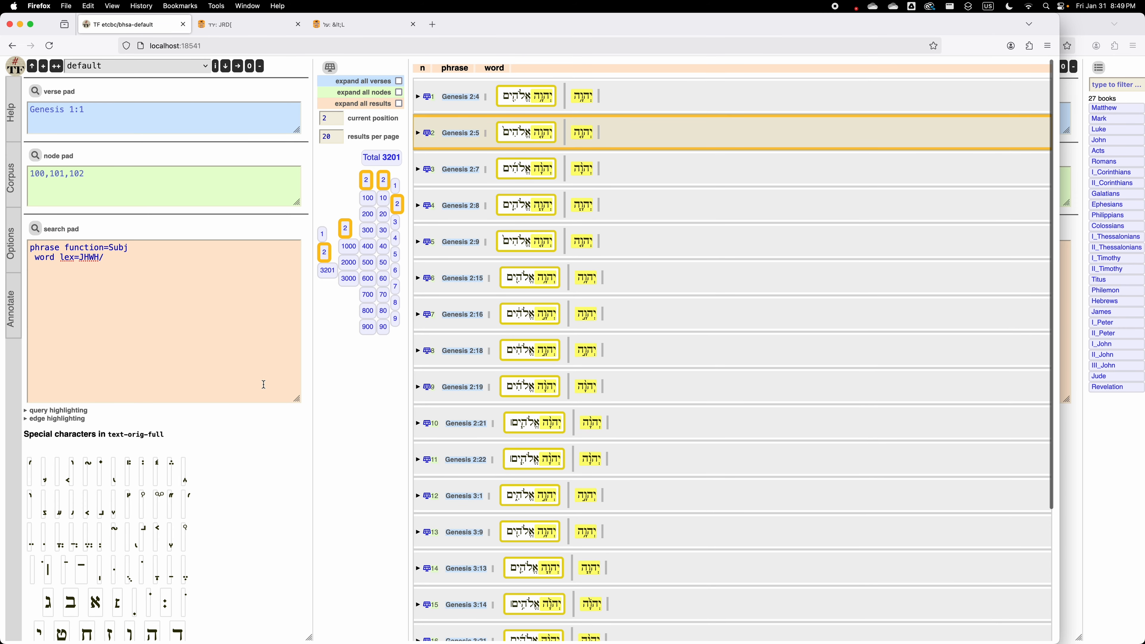
# Add a clause line at the start of the query, indent the phrase and word lines beneath it, and run the search
pyautogui.click(54, 247)
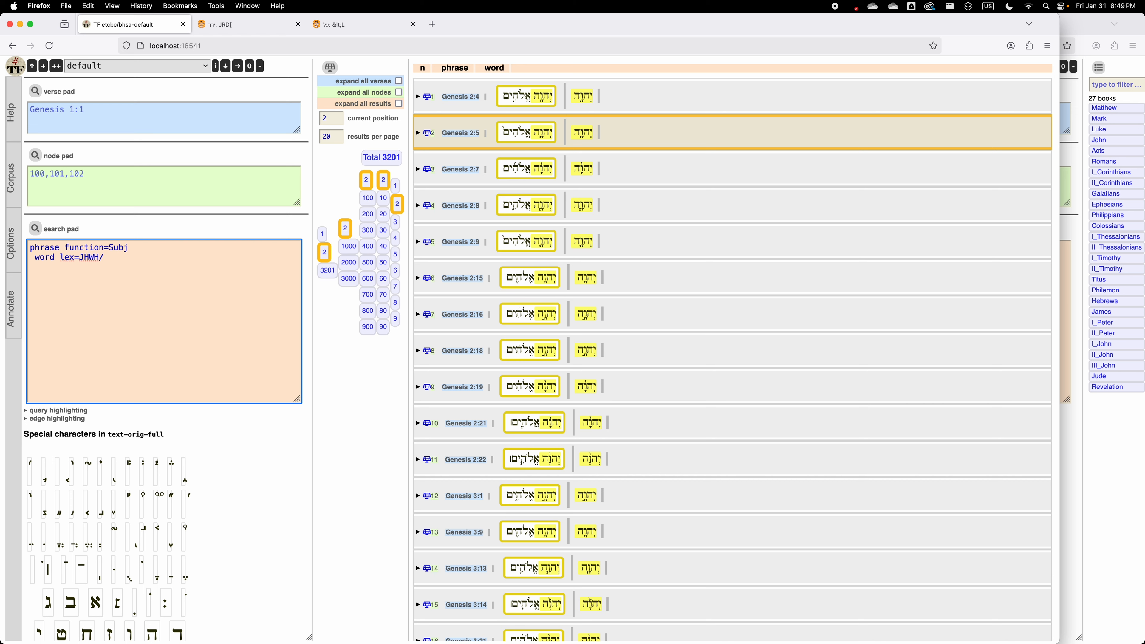
pyautogui.press('Return')
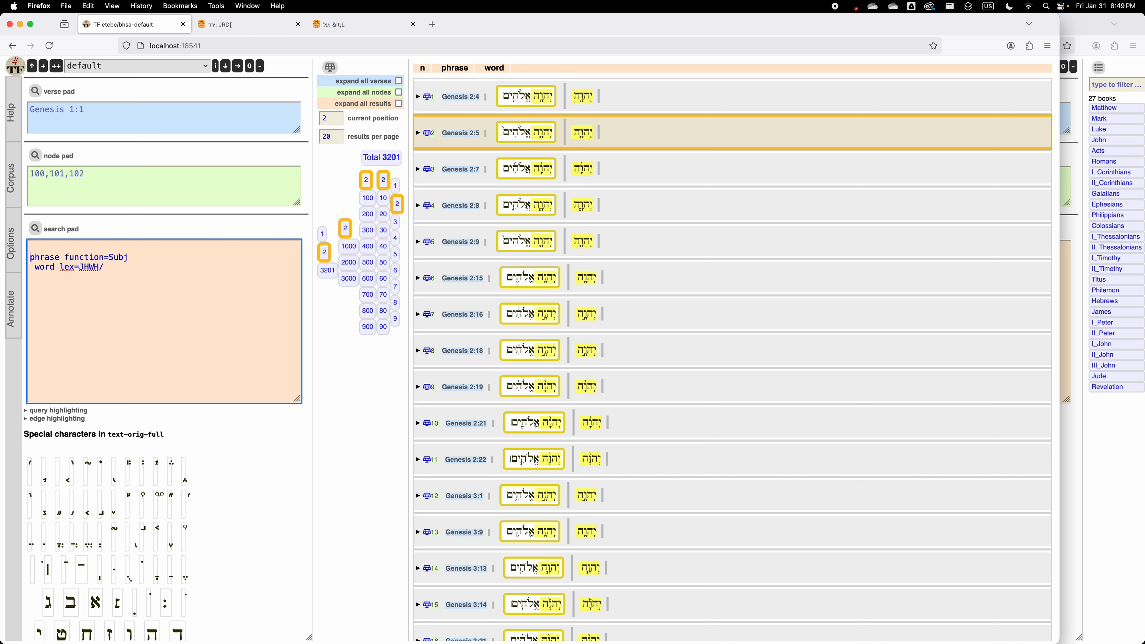
pyautogui.write('clause')
pyautogui.press('Right')
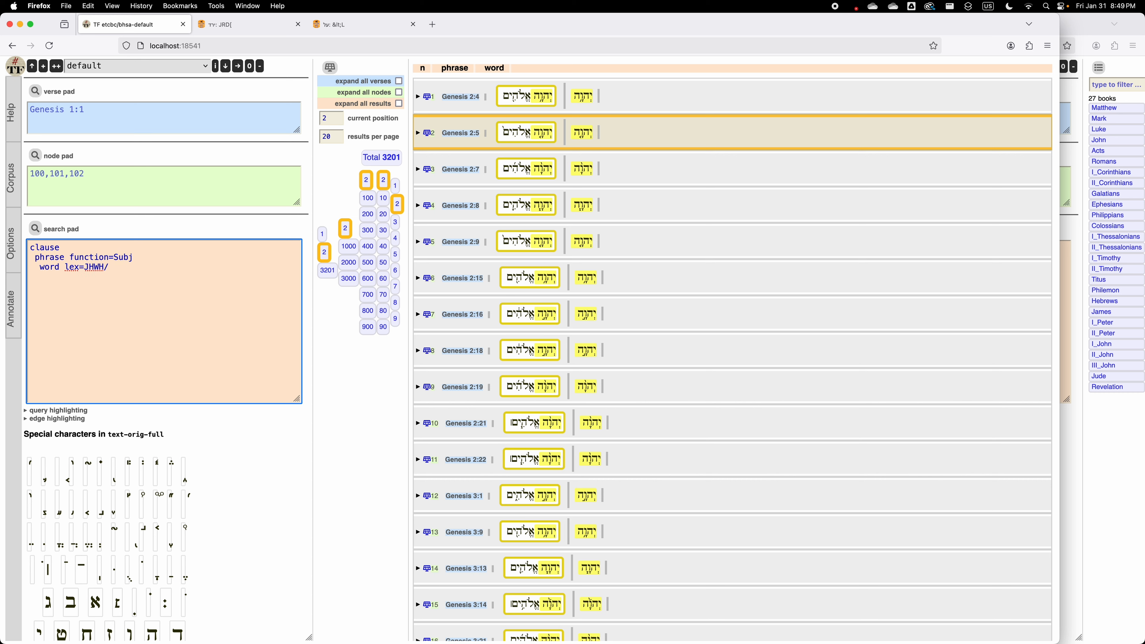
pyautogui.click(56, 247)
pyautogui.moveTo(32, 247); pyautogui.dragTo(206, 255)
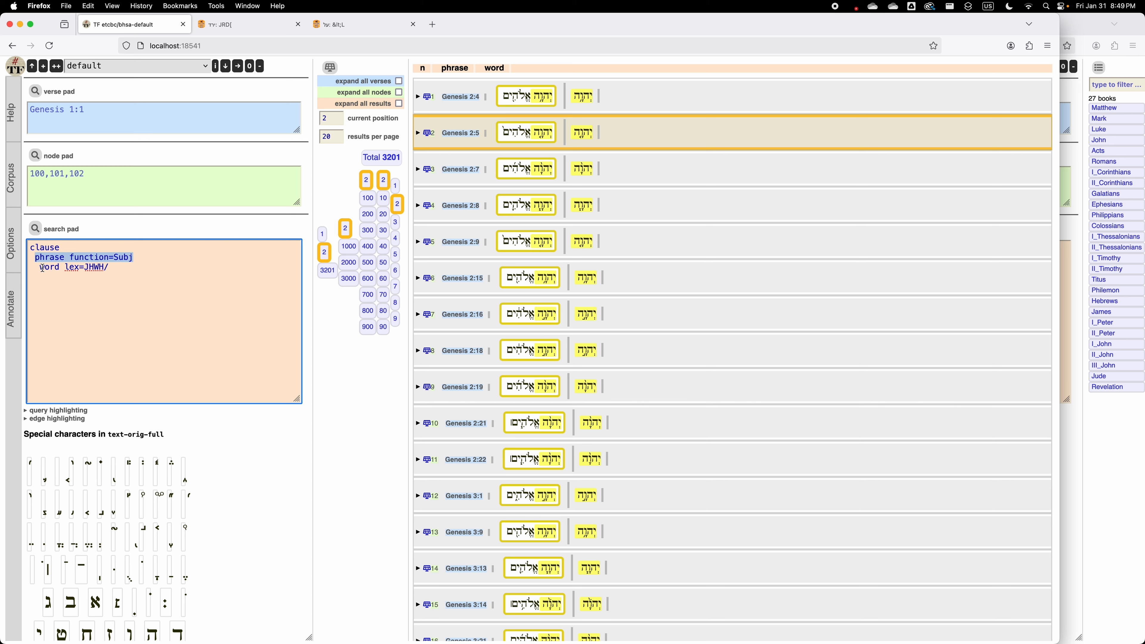
pyautogui.moveTo(40, 268); pyautogui.dragTo(156, 273)
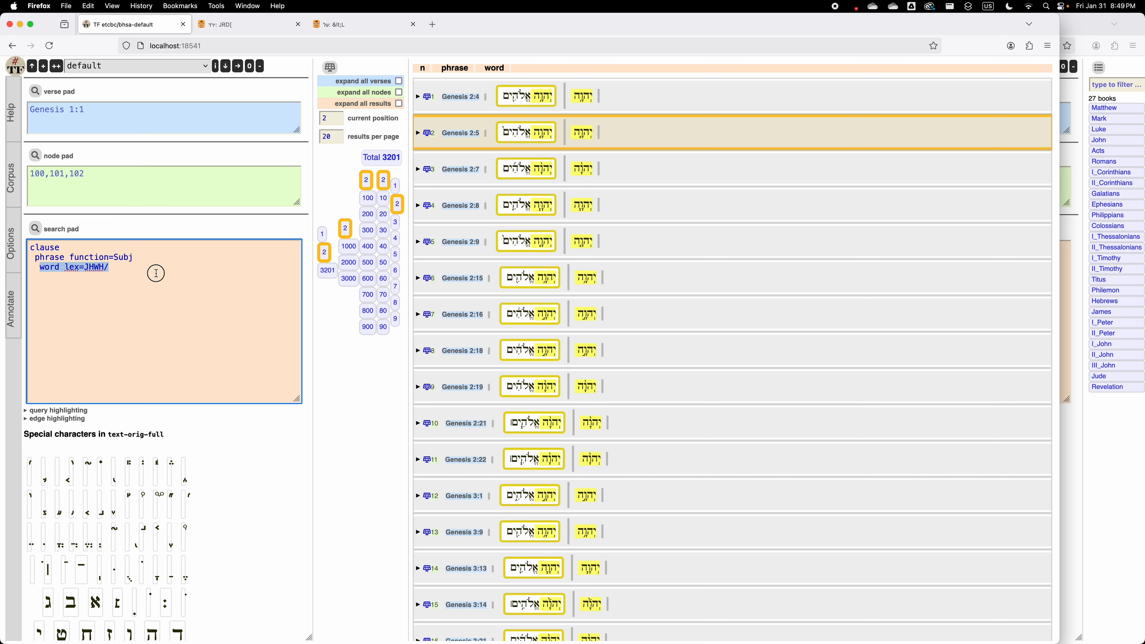
pyautogui.click(37, 230)
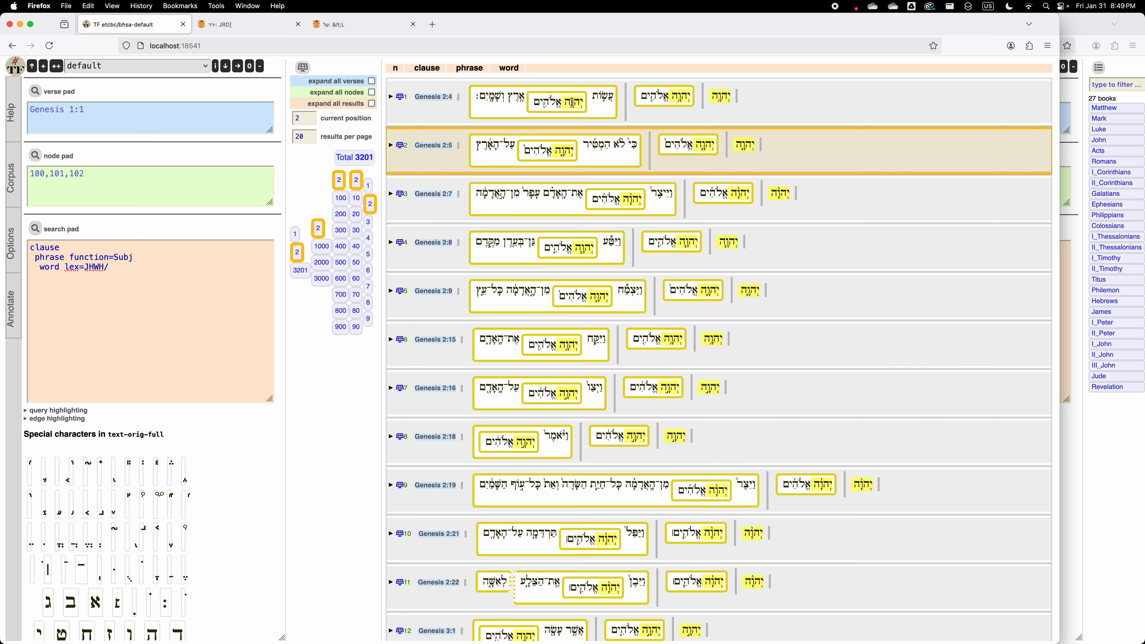
# Expand the Genesis 2:4 result to show its syntax structure and look through the remaining results on the page
pyautogui.click(501, 97)
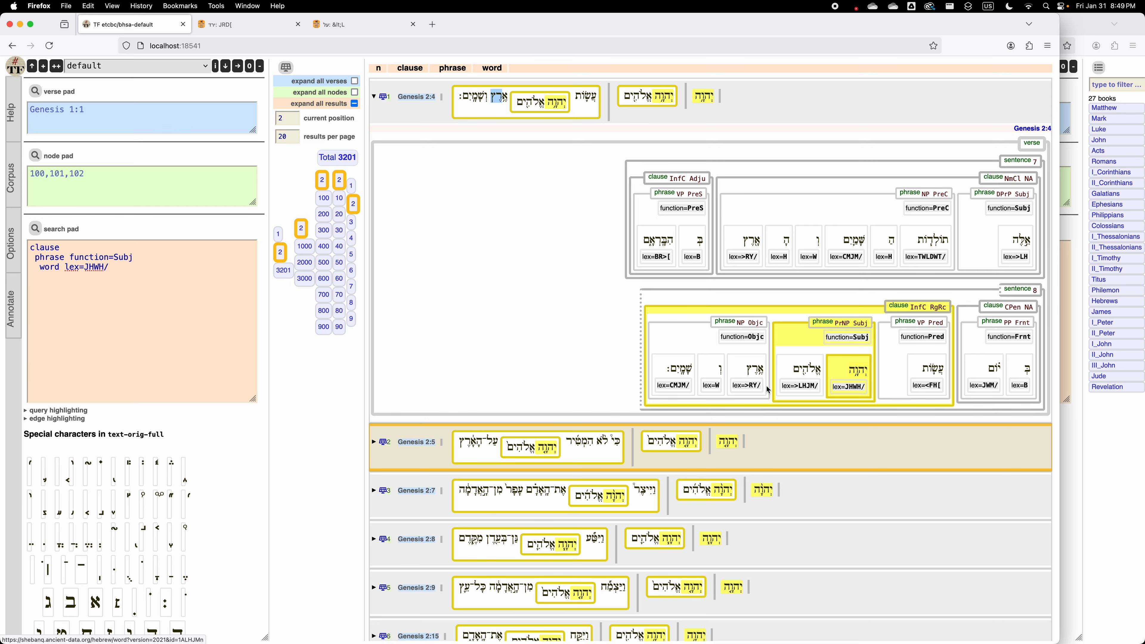
pyautogui.scroll(-3, 614, 411)
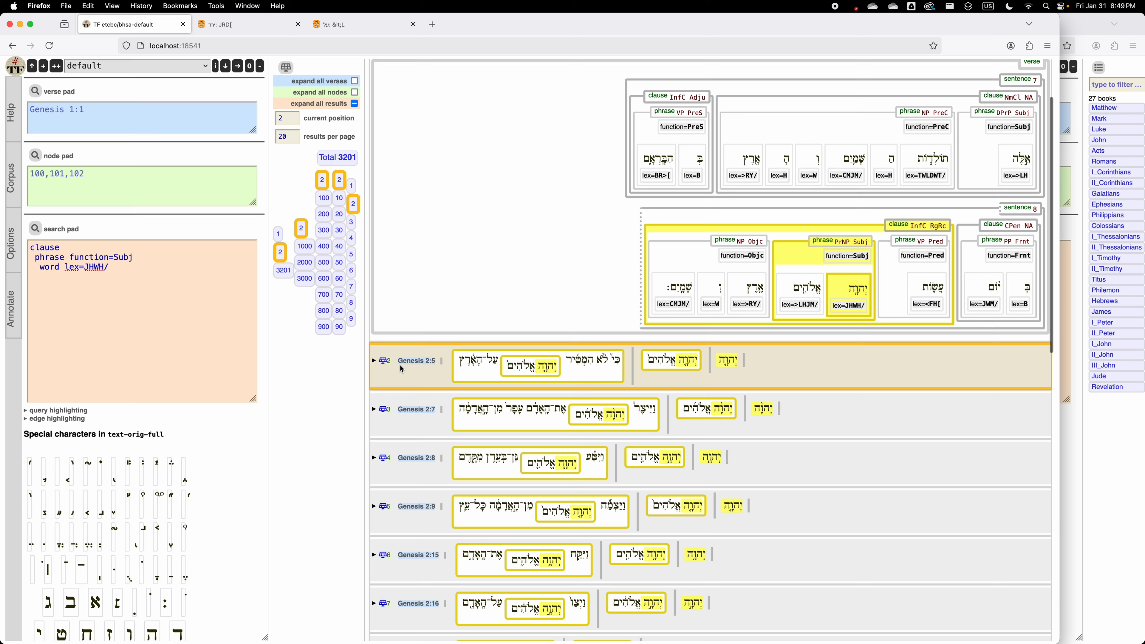
pyautogui.scroll(-10, 403, 369)
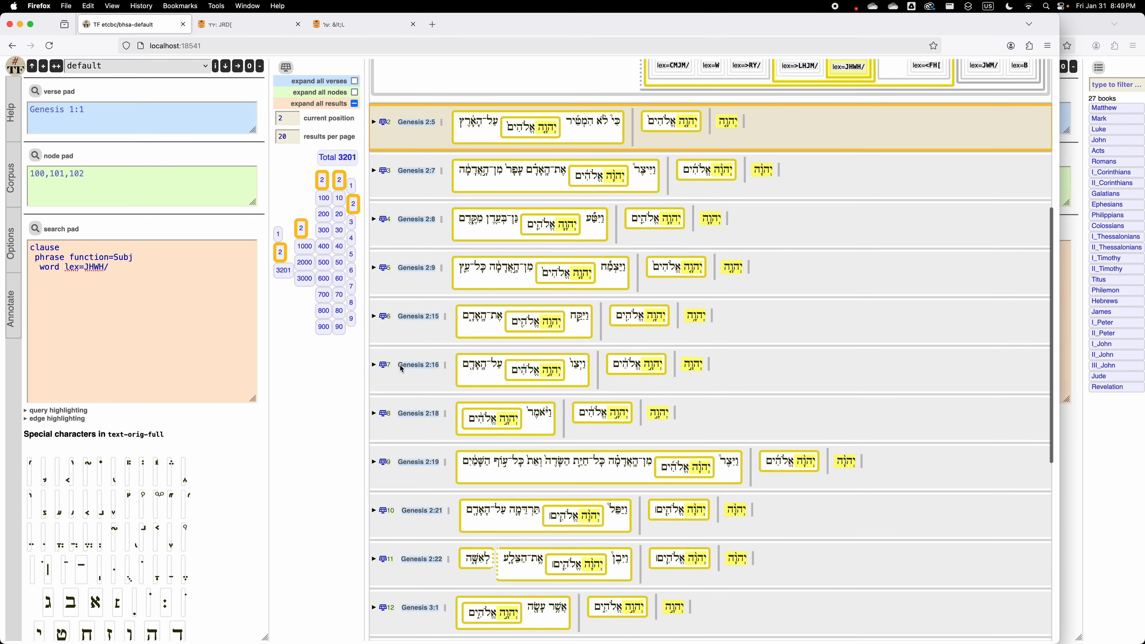
pyautogui.scroll(-14, 401, 369)
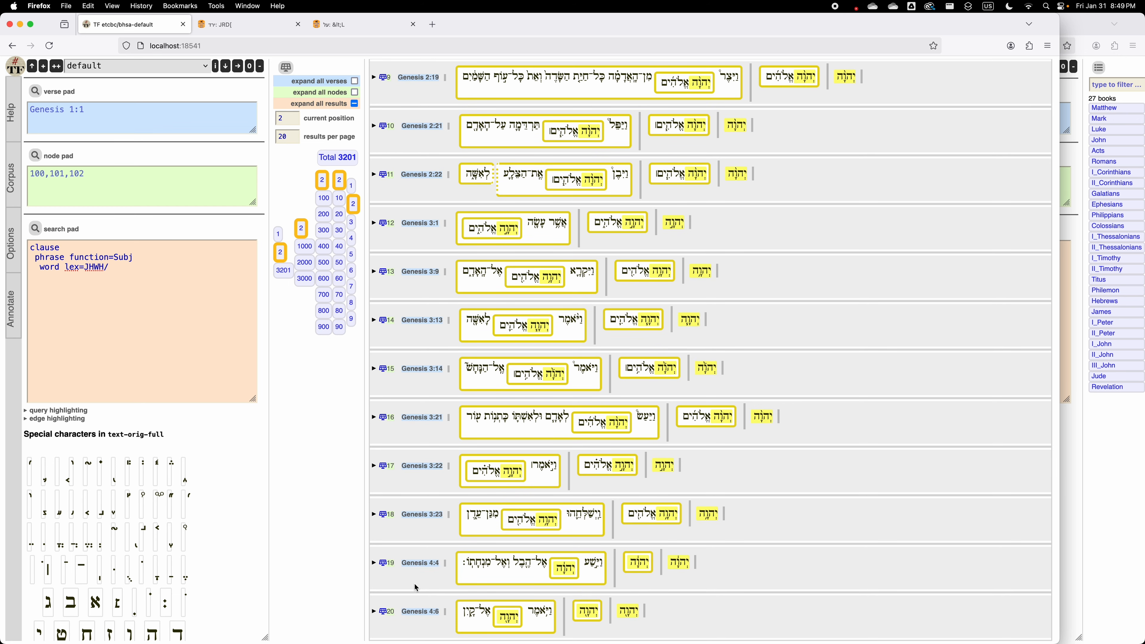
# Open the Genesis 4:4 result in its chapter and expand the verse to examine its clause and phrase structure
pyautogui.click(383, 567)
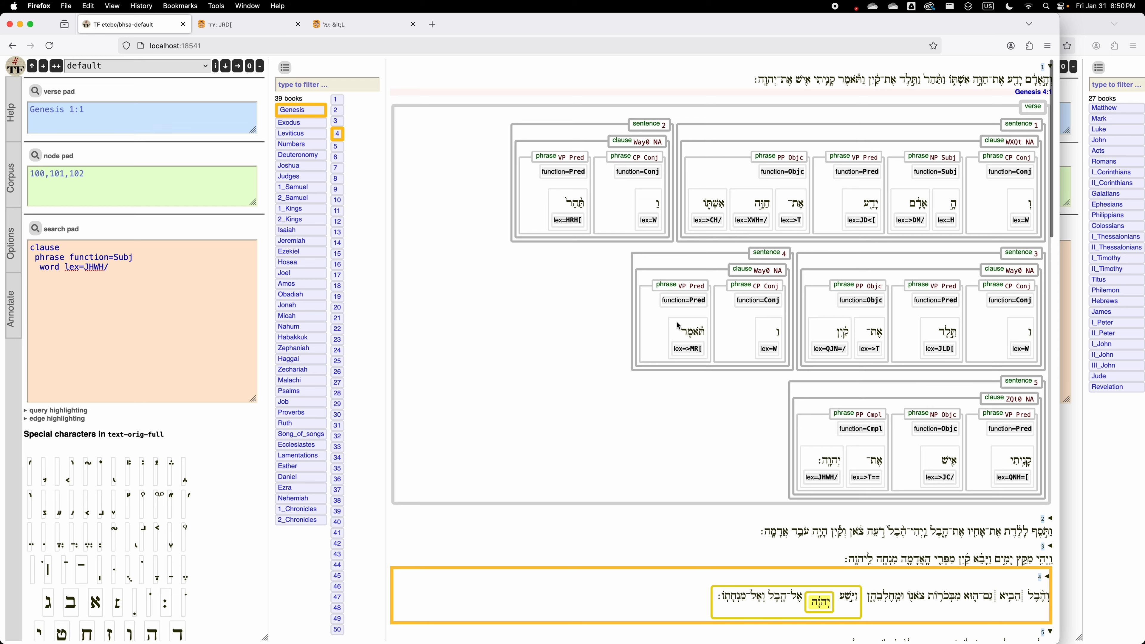
pyautogui.scroll(-5, 678, 325)
pyautogui.scroll(-2, 678, 325)
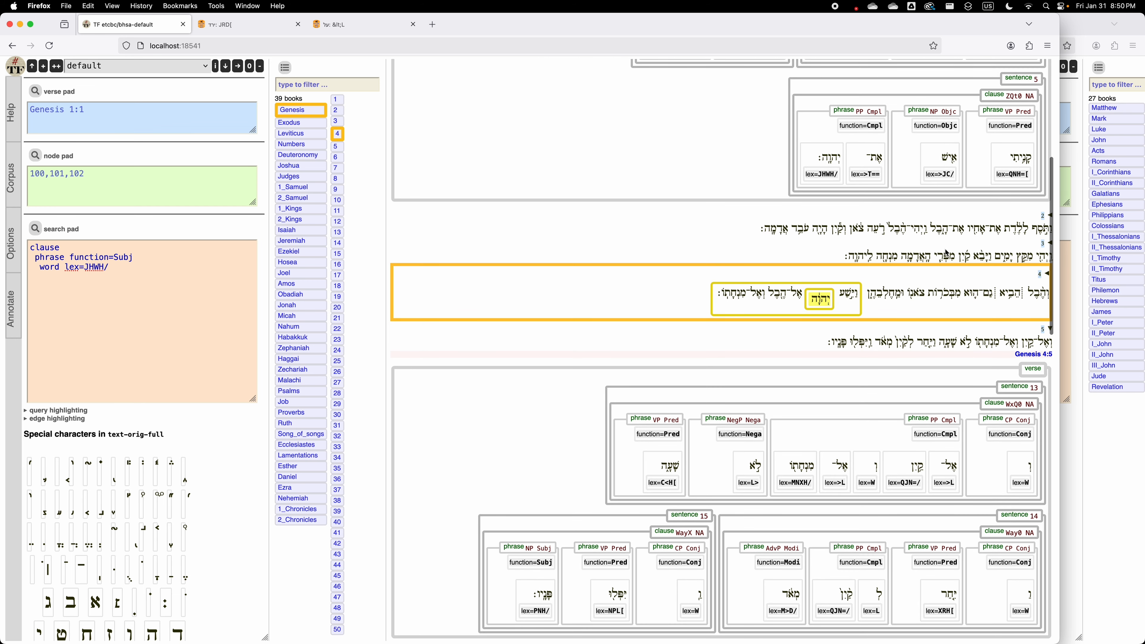
pyautogui.click(1046, 278)
pyautogui.scroll(-3, 921, 371)
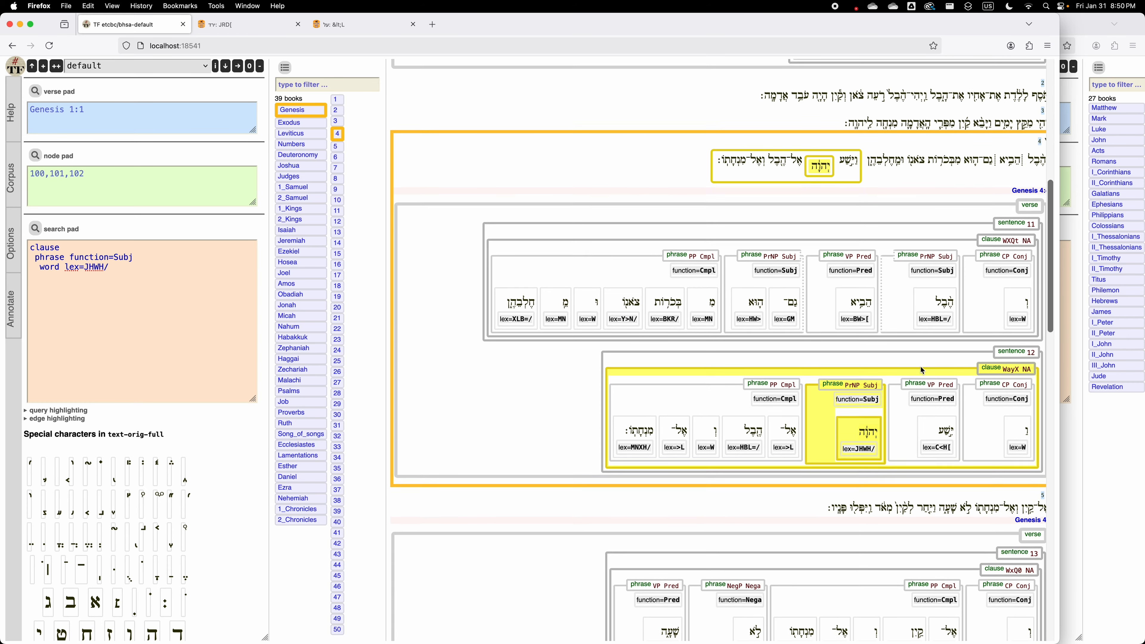
pyautogui.scroll(-1, 921, 370)
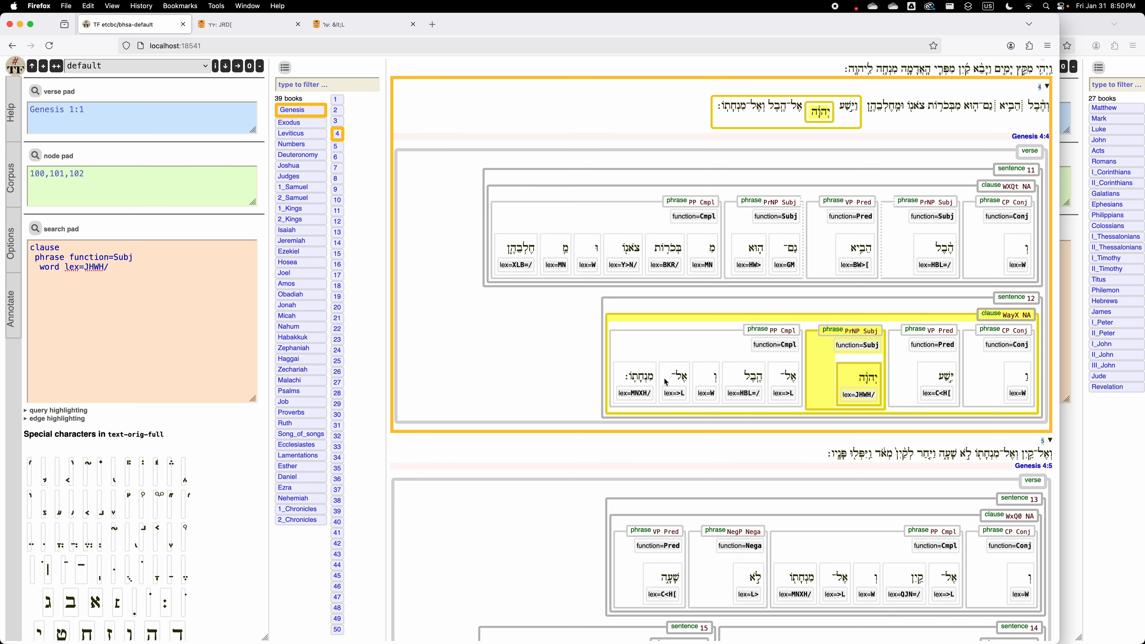
pyautogui.scroll(-1, 666, 382)
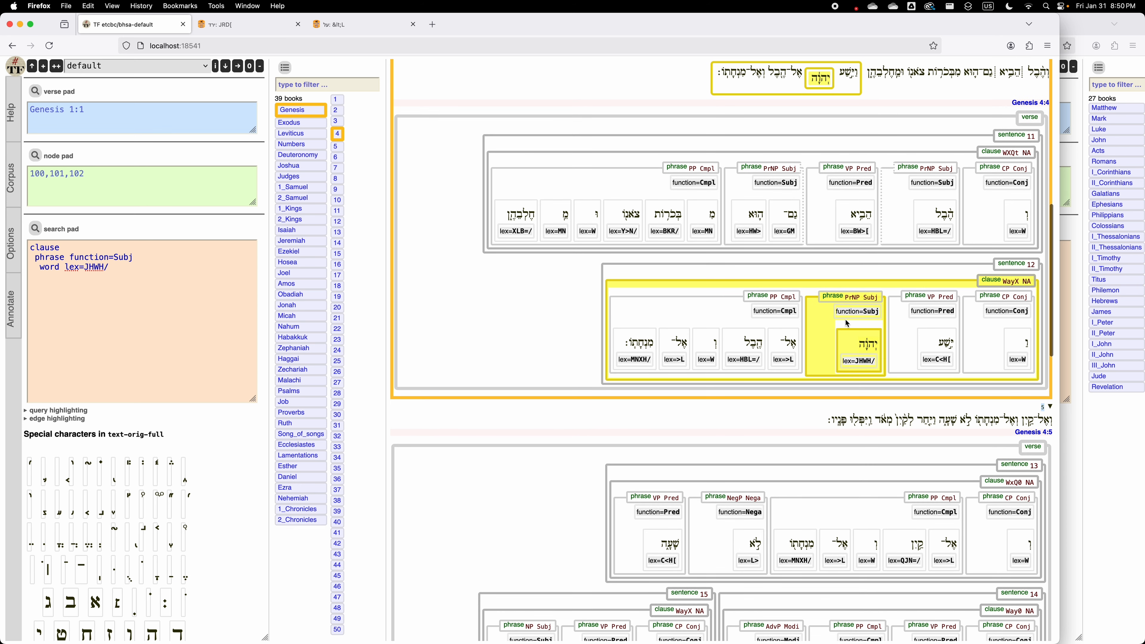
# Add a second phrase with function=Pred under the clause, containing an indented word line with the lex feature
pyautogui.moveTo(136, 259); pyautogui.dragTo(94, 268)
pyautogui.click(120, 269)
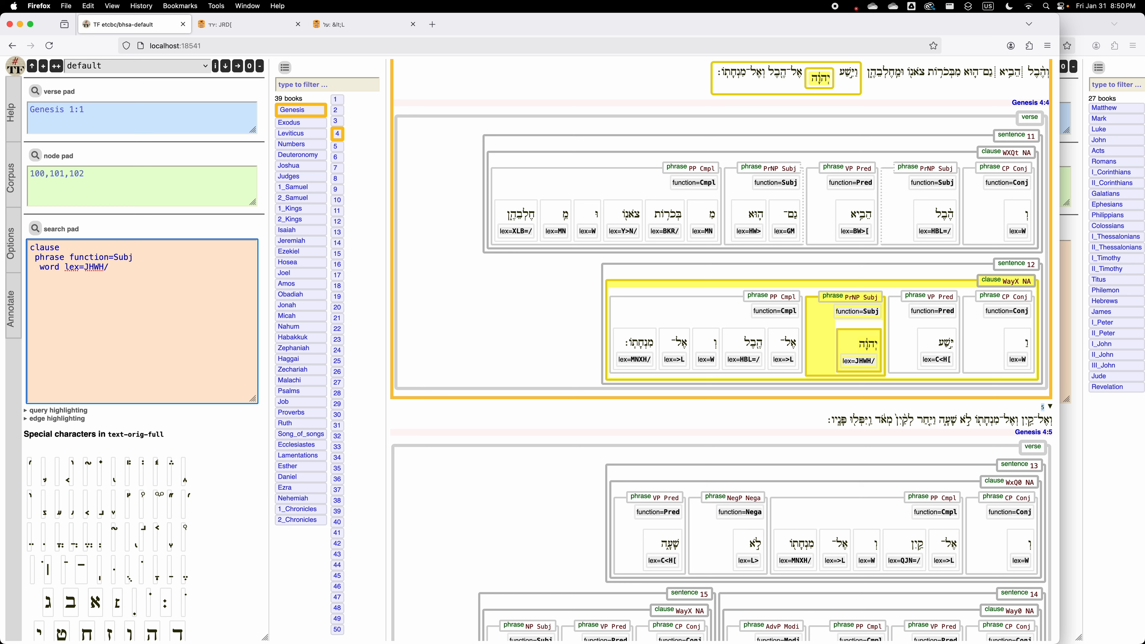
pyautogui.press('Return')
pyautogui.write('phrase')
pyautogui.write(' function')
pyautogui.write('=')
pyautogui.write('Pred   ')
pyautogui.write('word')
pyautogui.write(' lex')
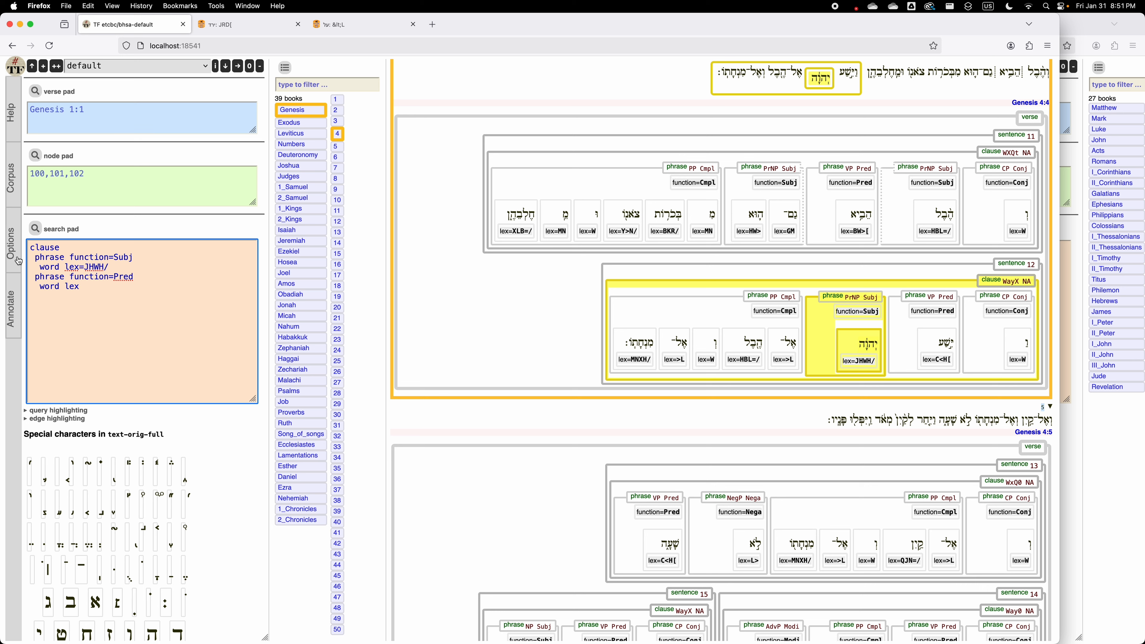
pyautogui.moveTo(31, 247); pyautogui.dragTo(174, 264)
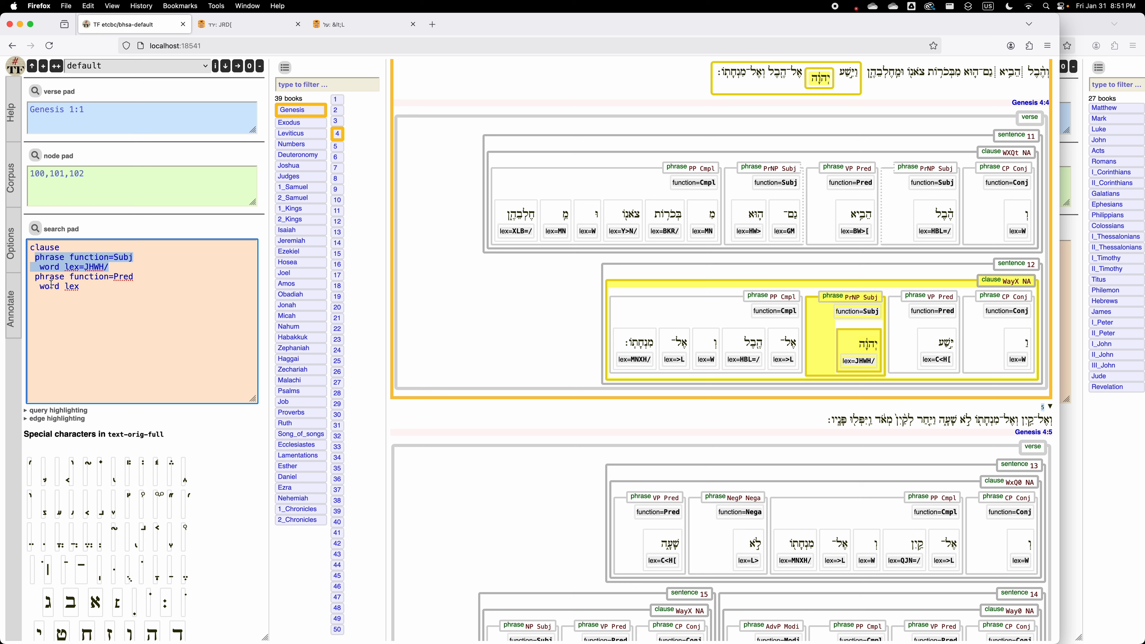
pyautogui.moveTo(35, 276)
pyautogui.mouseDown()
pyautogui.moveTo(115, 278)
pyautogui.moveTo(121, 290)
pyautogui.moveTo(120, 266)
pyautogui.moveTo(21, 266)
pyautogui.mouseUp()
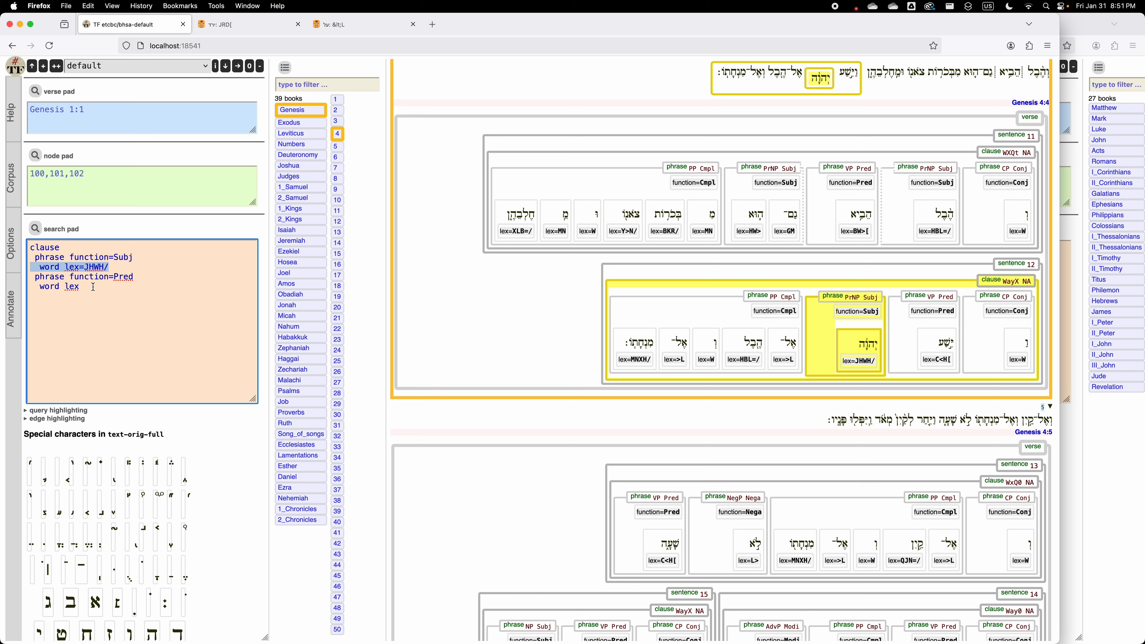
pyautogui.moveTo(91, 287); pyautogui.dragTo(18, 284)
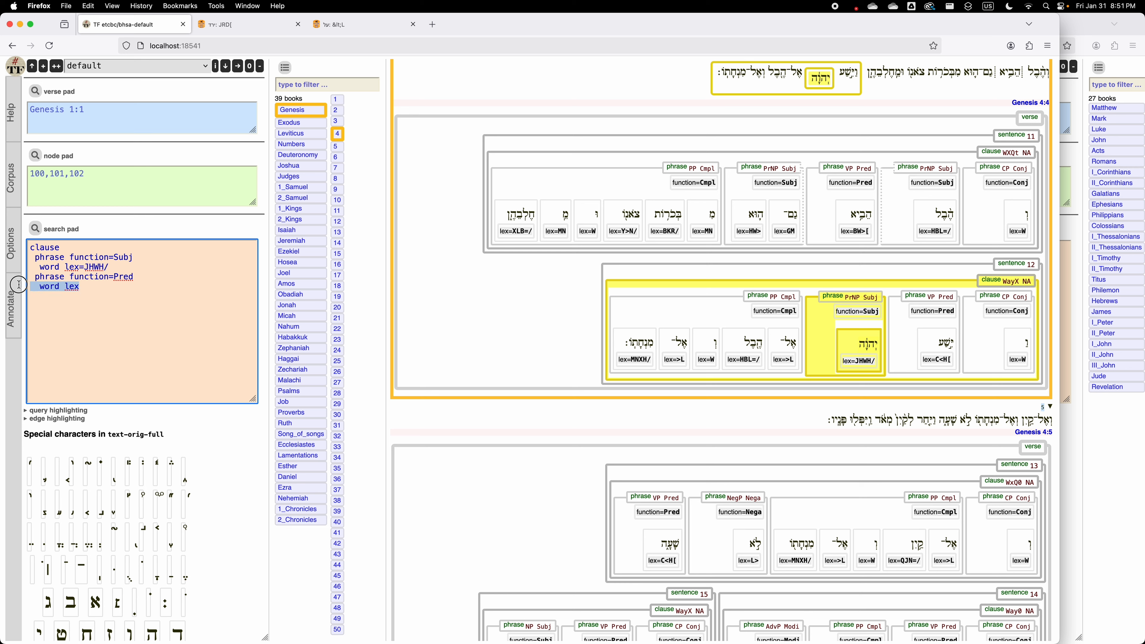
pyautogui.click(68, 286)
pyautogui.click(42, 286)
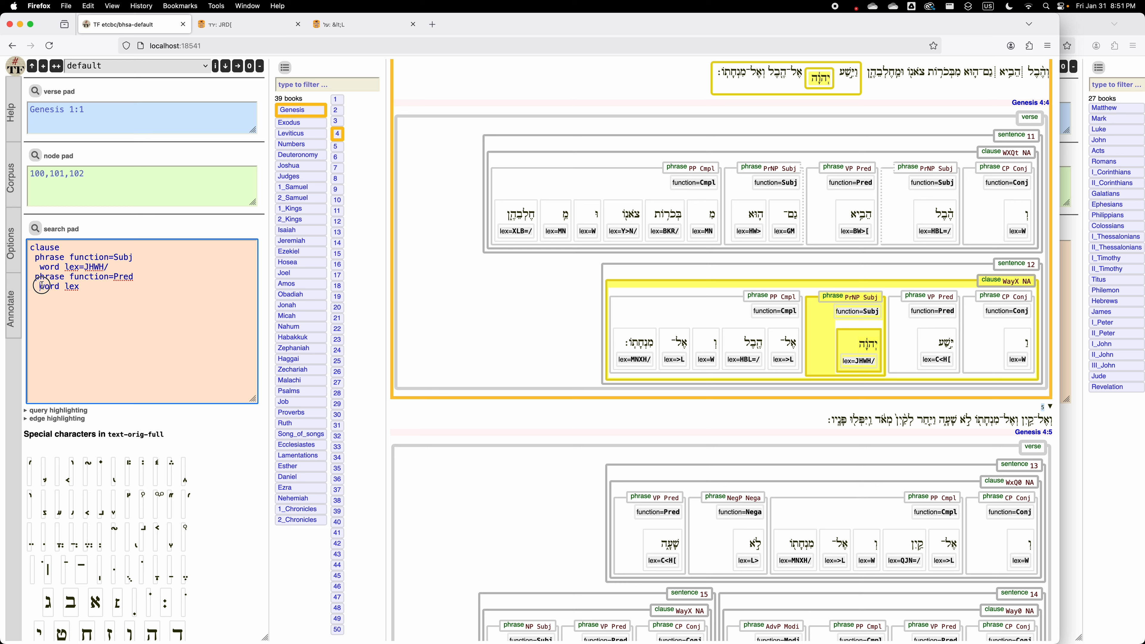
# Add the lex_utf8 feature to the predicate's word line and run the search
pyautogui.doubleClick(78, 287)
pyautogui.click(110, 287)
pyautogui.write('lex_utf8')
pyautogui.click(36, 229)
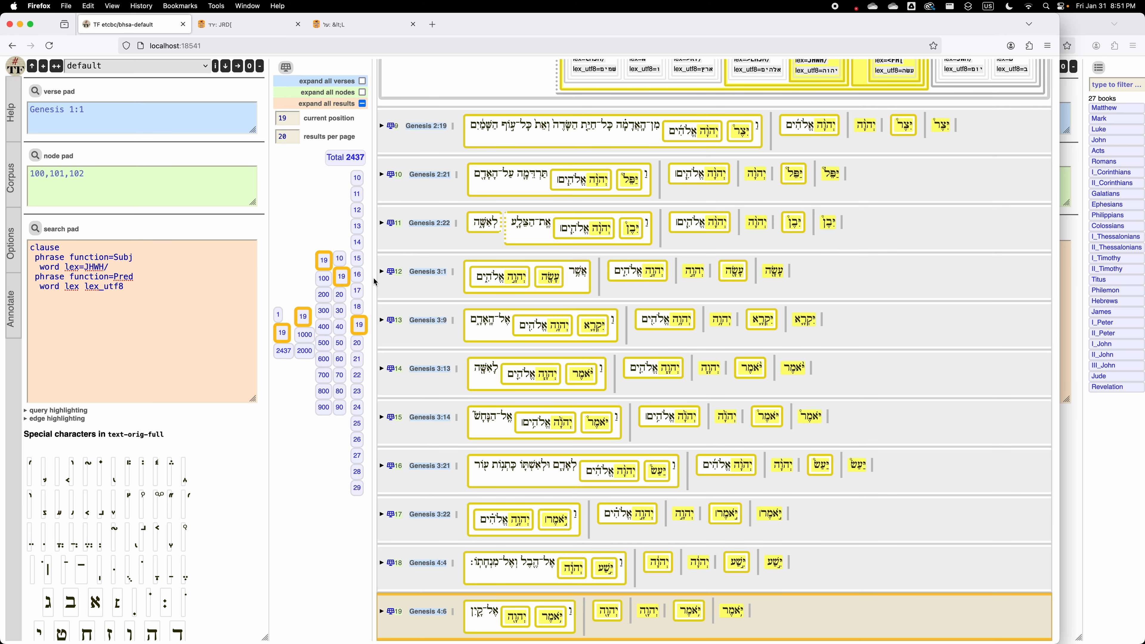
# Expand the query highlighting settings and add two highlight colours for the query lines
pyautogui.scroll(7, 499, 304)
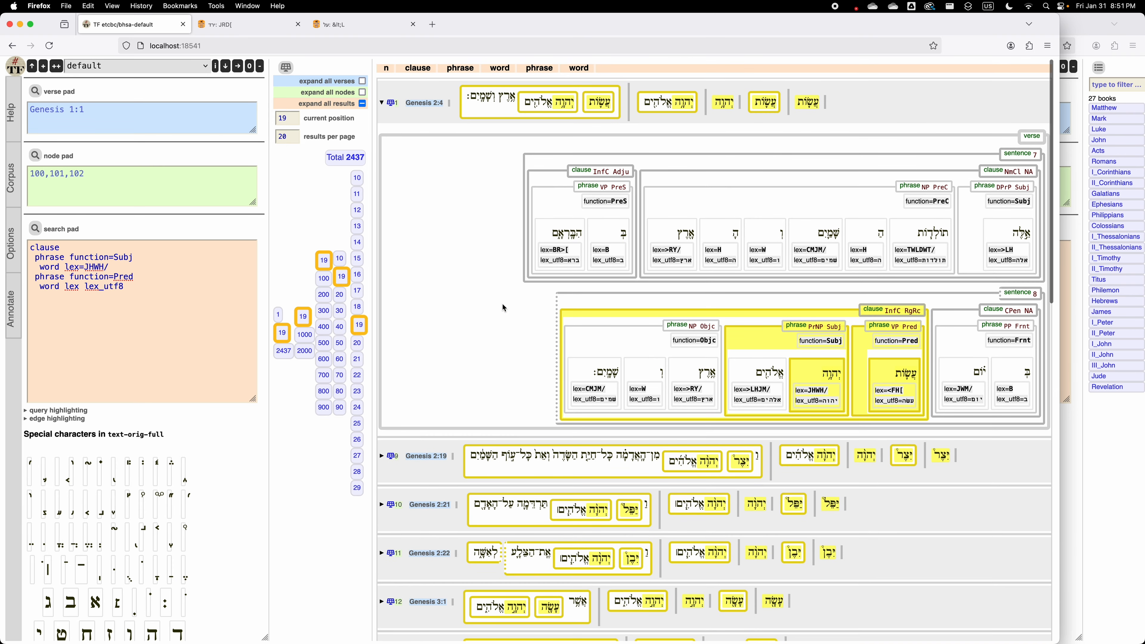
pyautogui.scroll(-6, 573, 360)
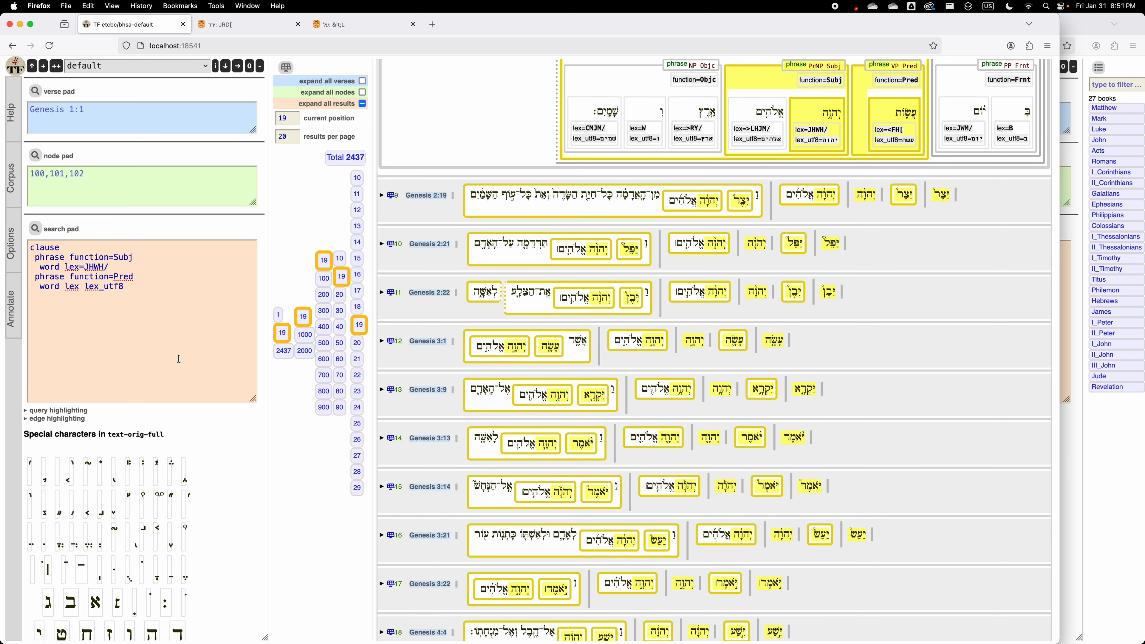
pyautogui.scroll(-2, 176, 379)
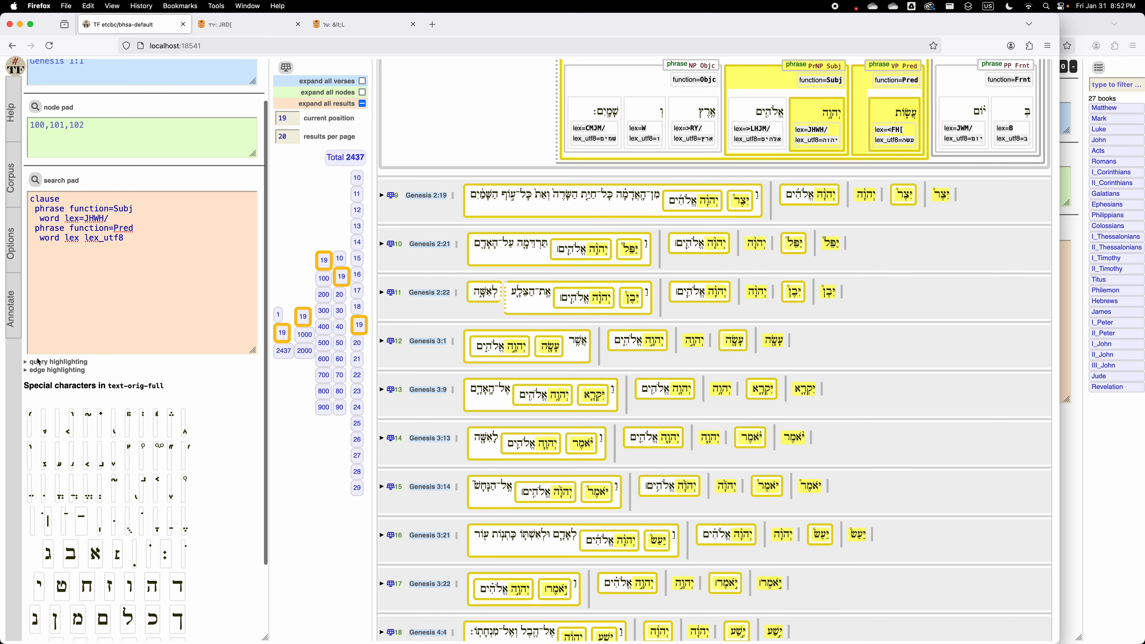
pyautogui.click(26, 362)
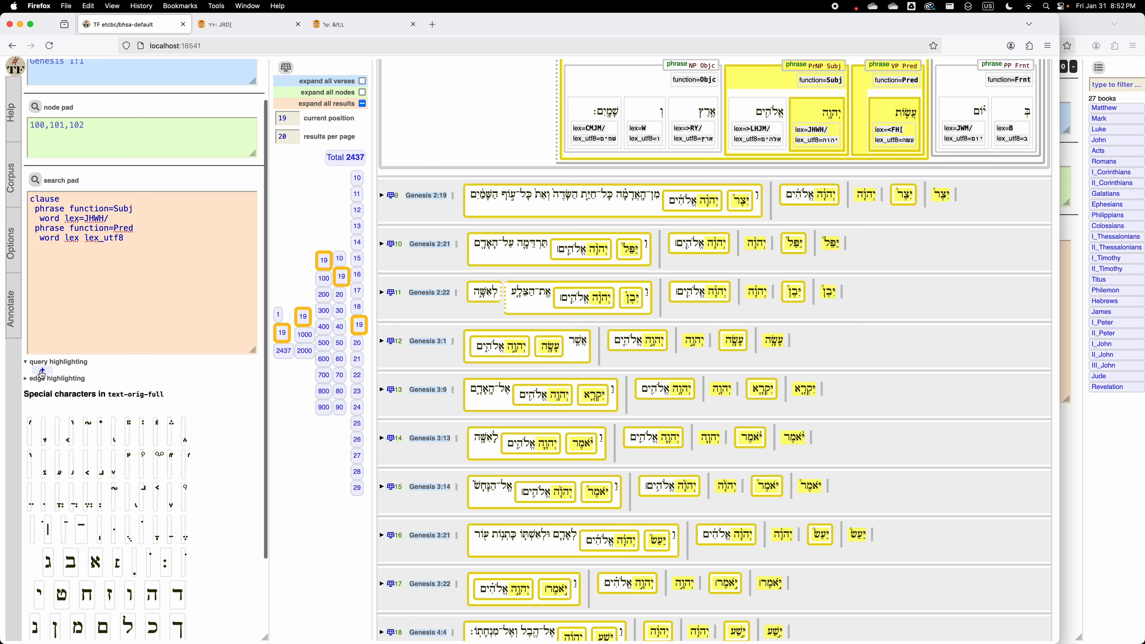
pyautogui.click(42, 371)
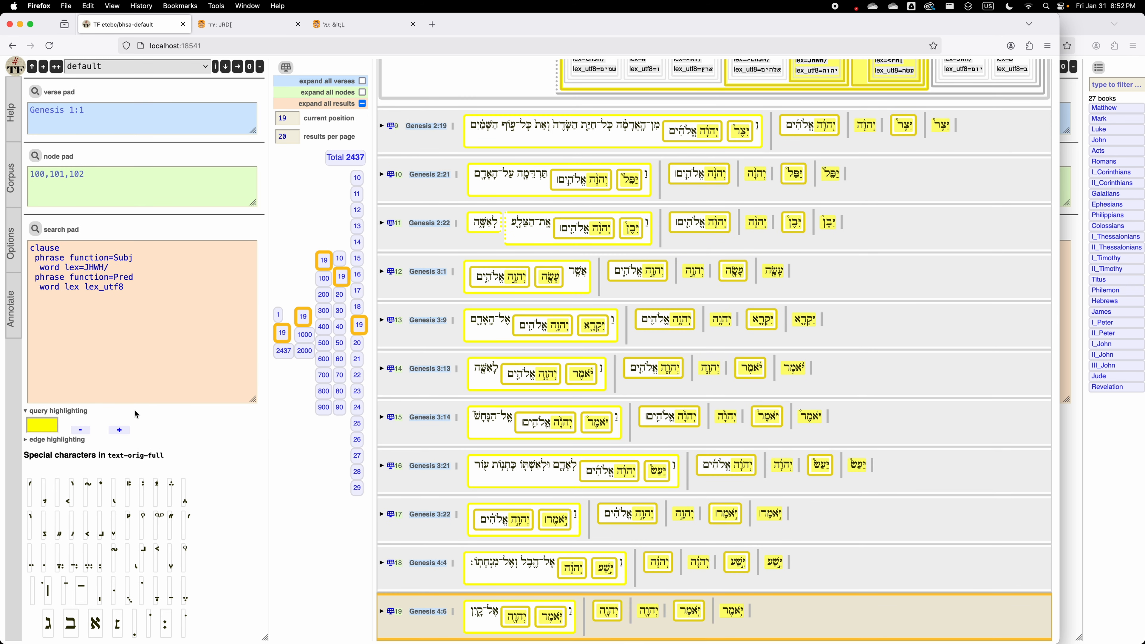
pyautogui.click(120, 431)
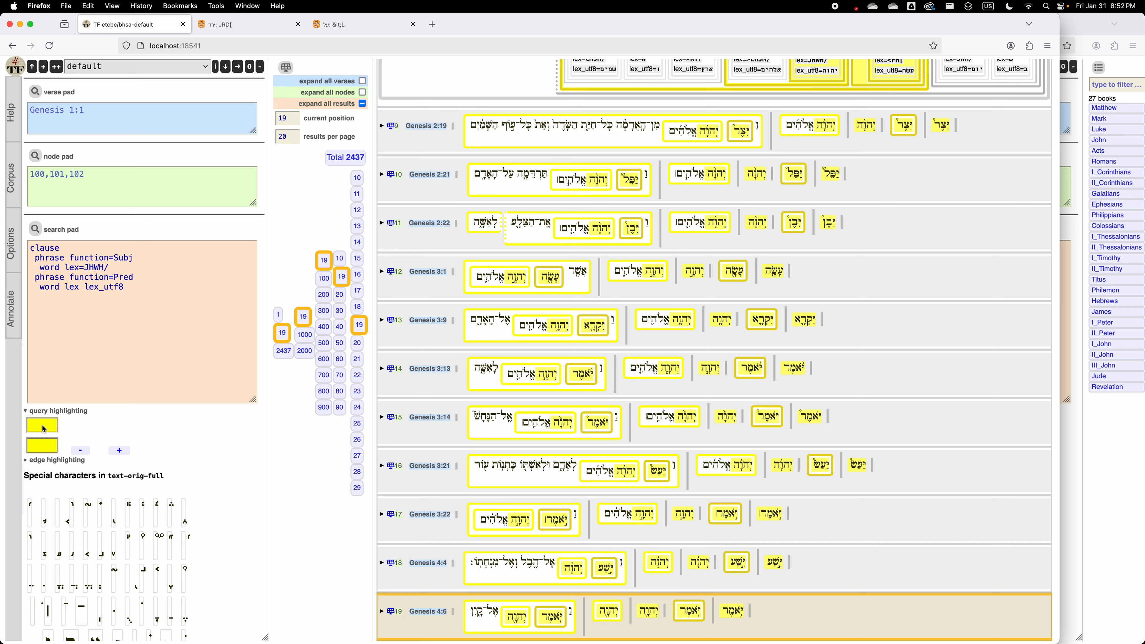
pyautogui.doubleClick(45, 247)
pyautogui.click(45, 446)
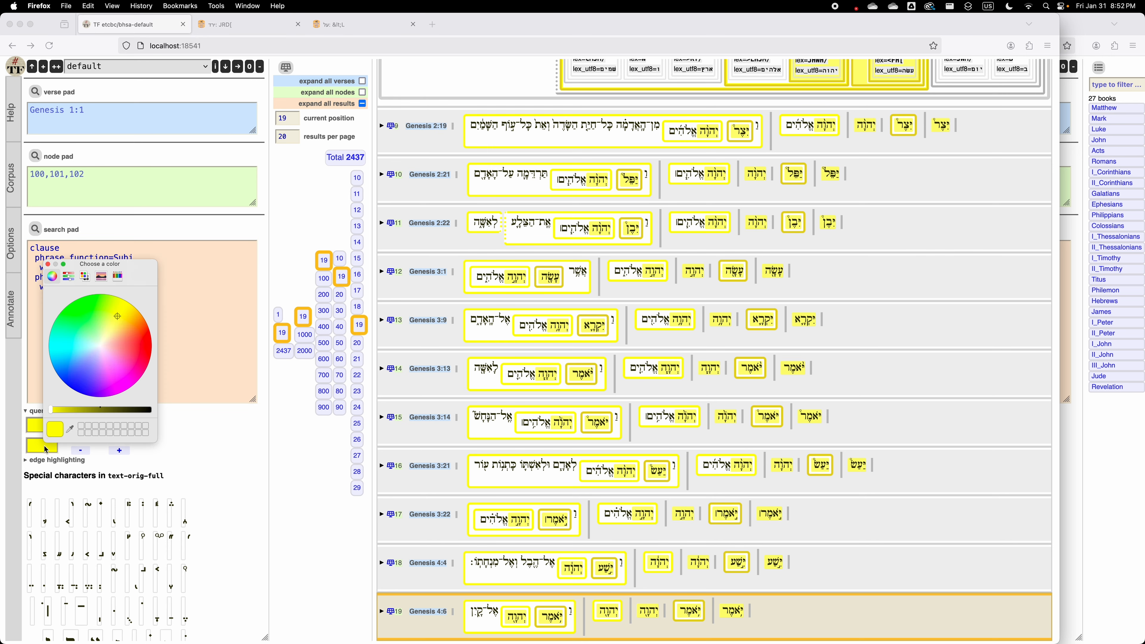
pyautogui.click(196, 440)
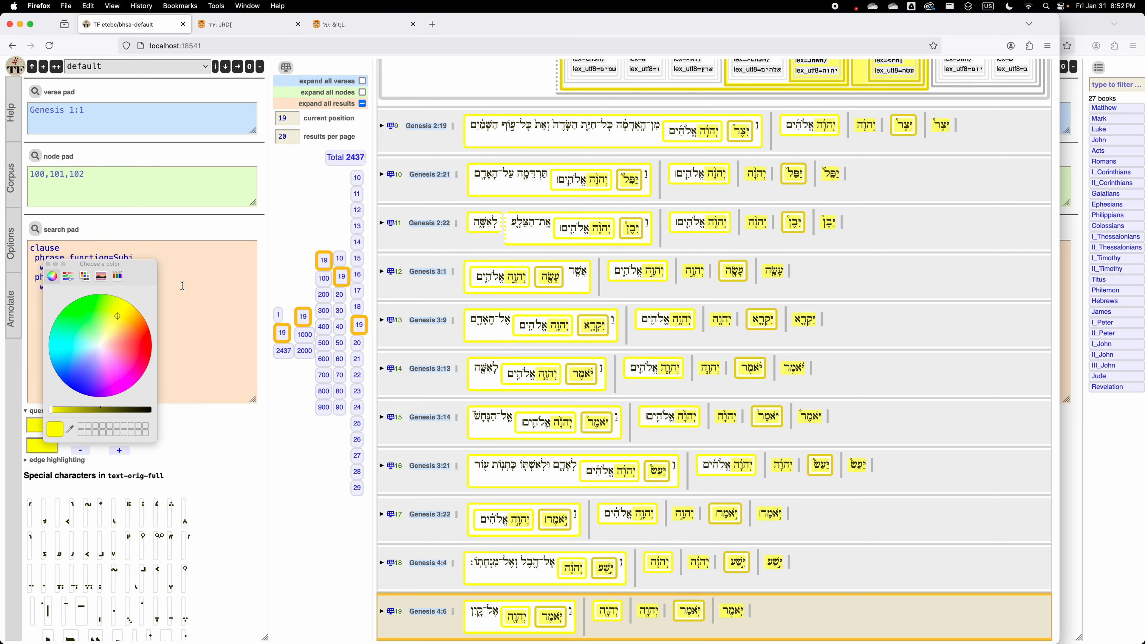
pyautogui.click(47, 264)
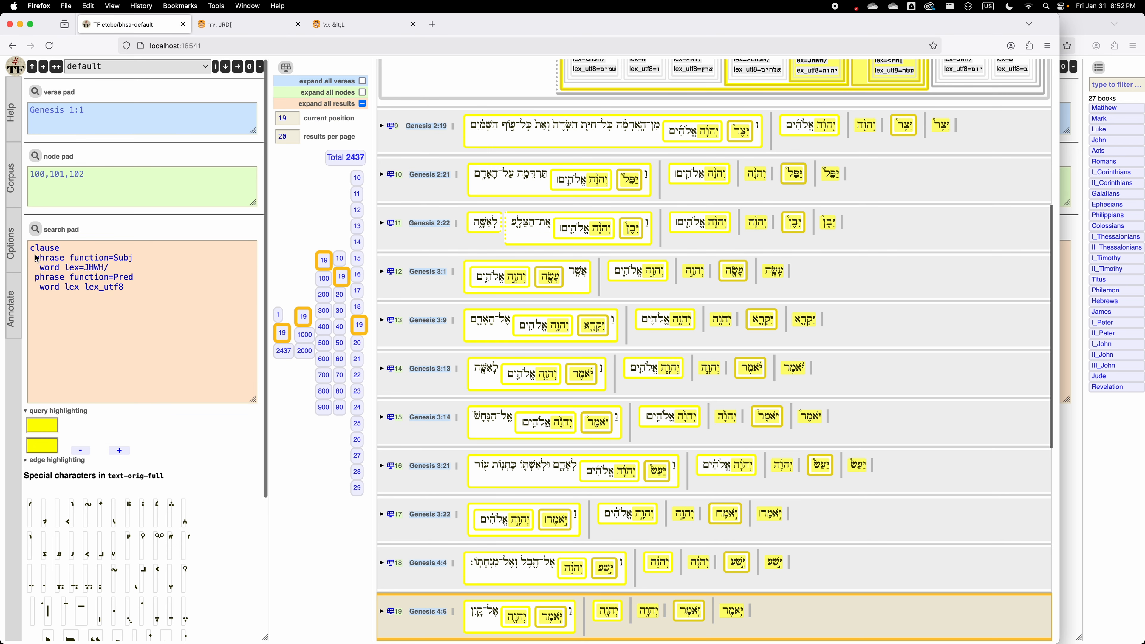
pyautogui.moveTo(35, 258); pyautogui.dragTo(133, 262)
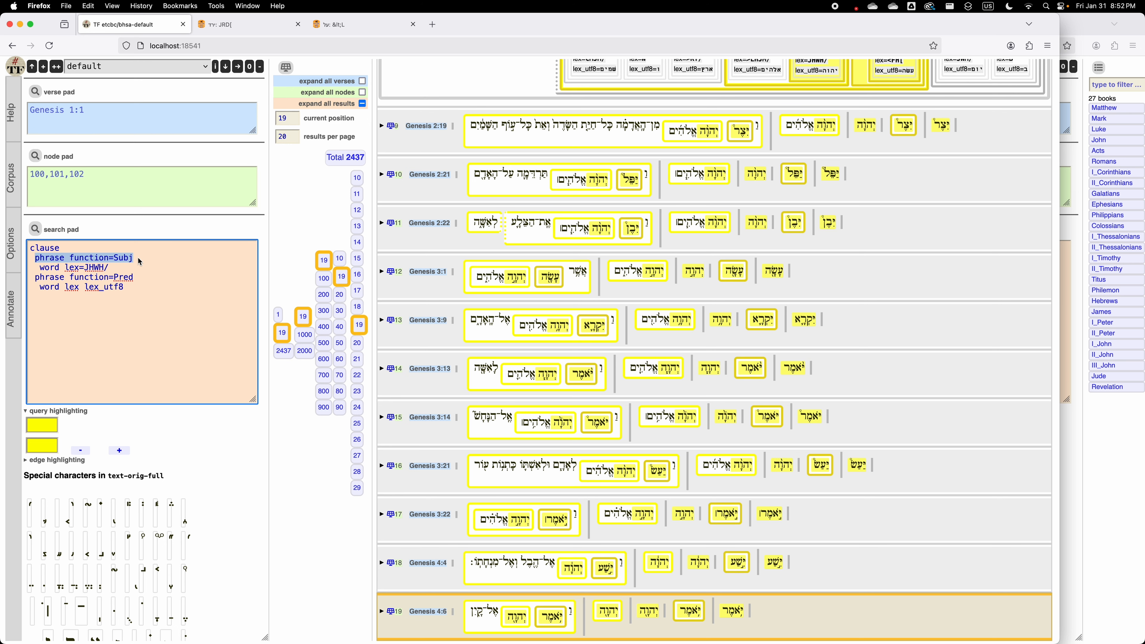
pyautogui.click(63, 247)
pyautogui.scroll(-1, 56, 285)
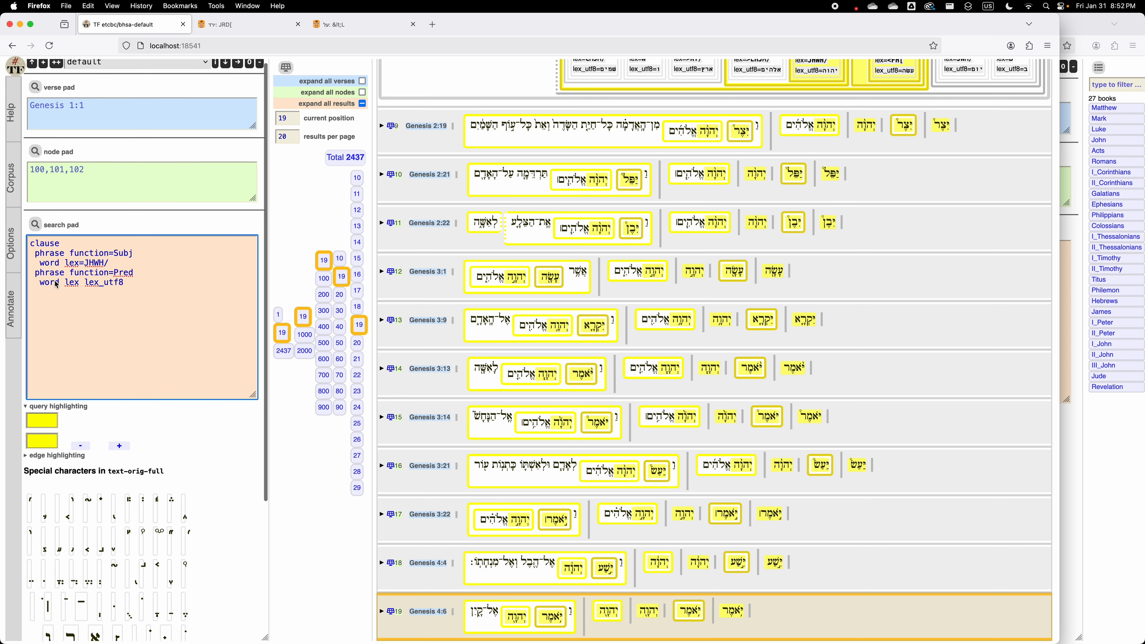
# Set the highlight colour of the query's first line, the clause, to red
pyautogui.click(55, 416)
pyautogui.moveTo(149, 330); pyautogui.dragTo(165, 318)
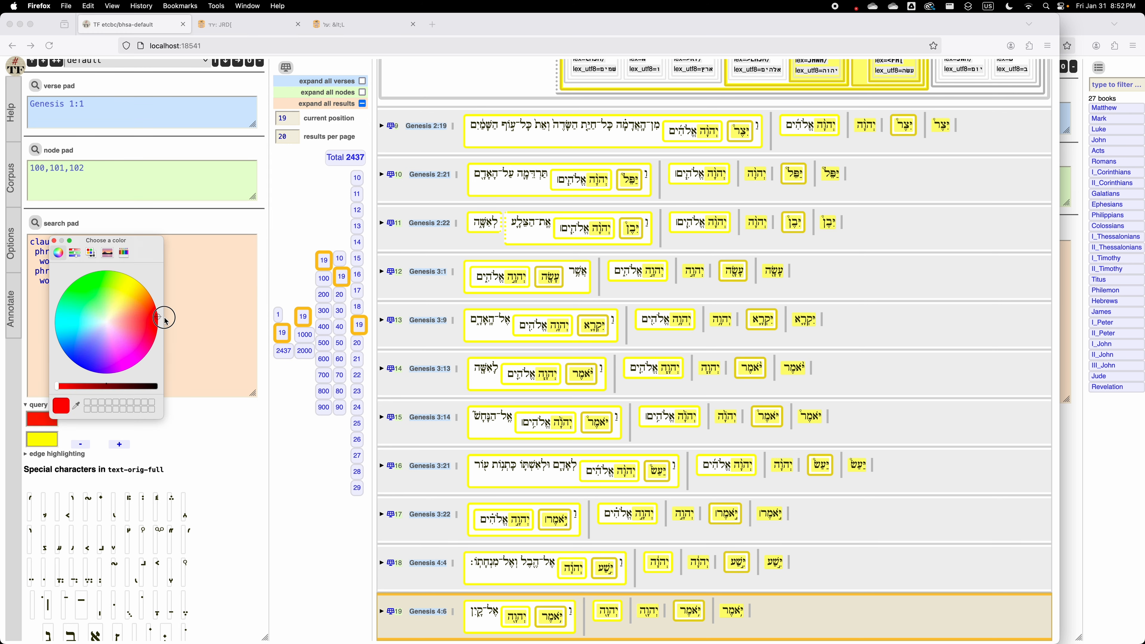
pyautogui.click(230, 431)
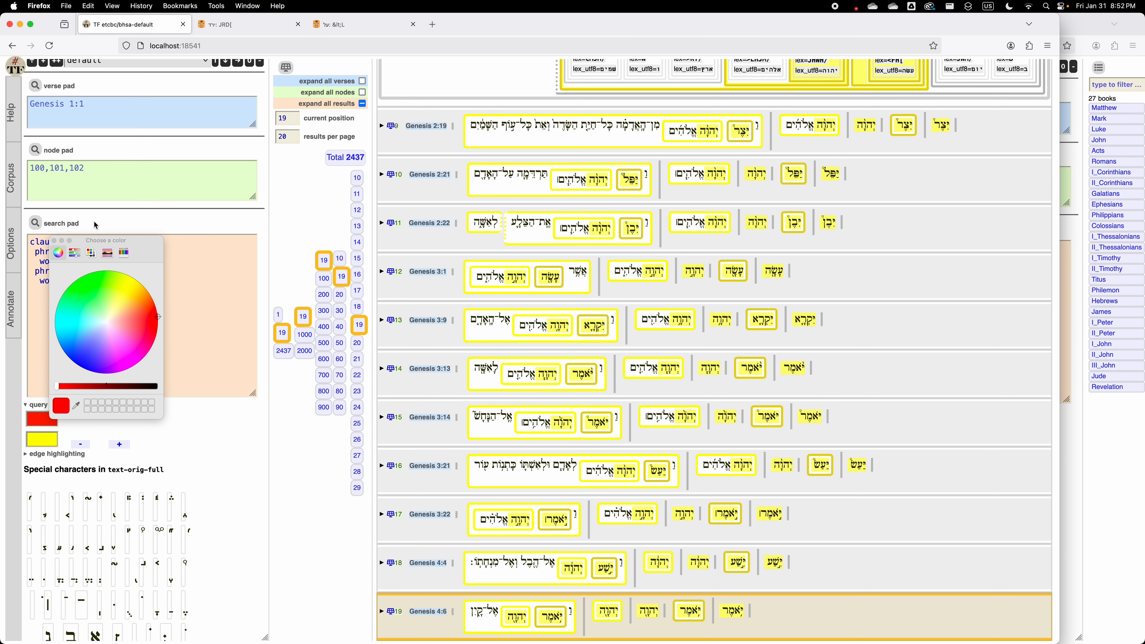
pyautogui.click(54, 241)
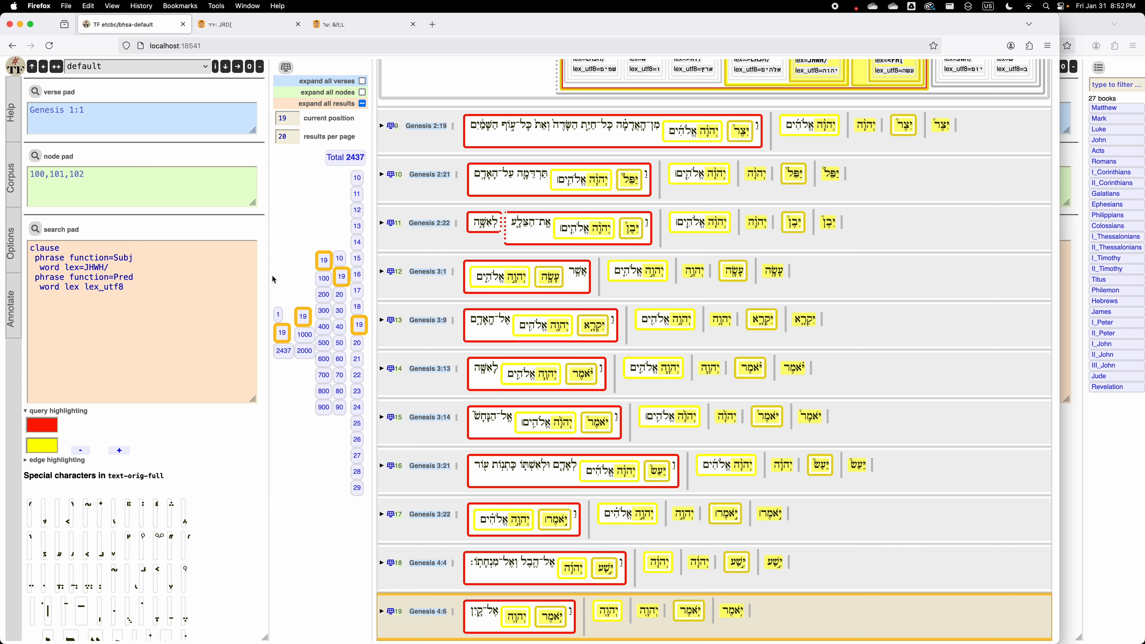
# Add a third query highlight colour for the word lex=JHWH/ line and set it to blue
pyautogui.click(92, 276)
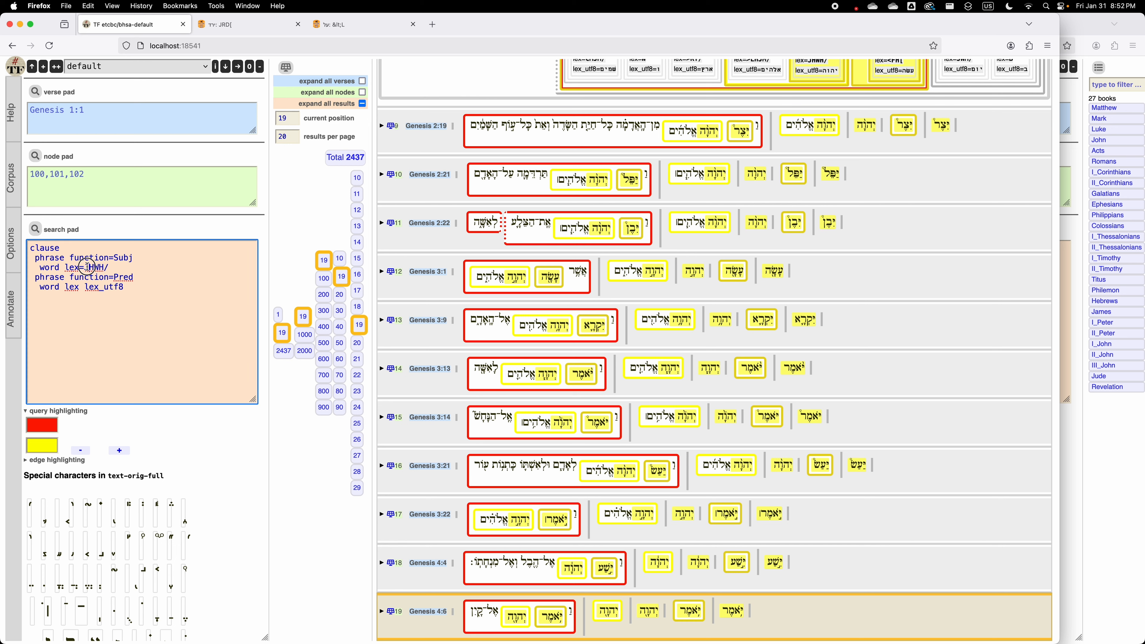
pyautogui.moveTo(109, 267); pyautogui.dragTo(27, 266)
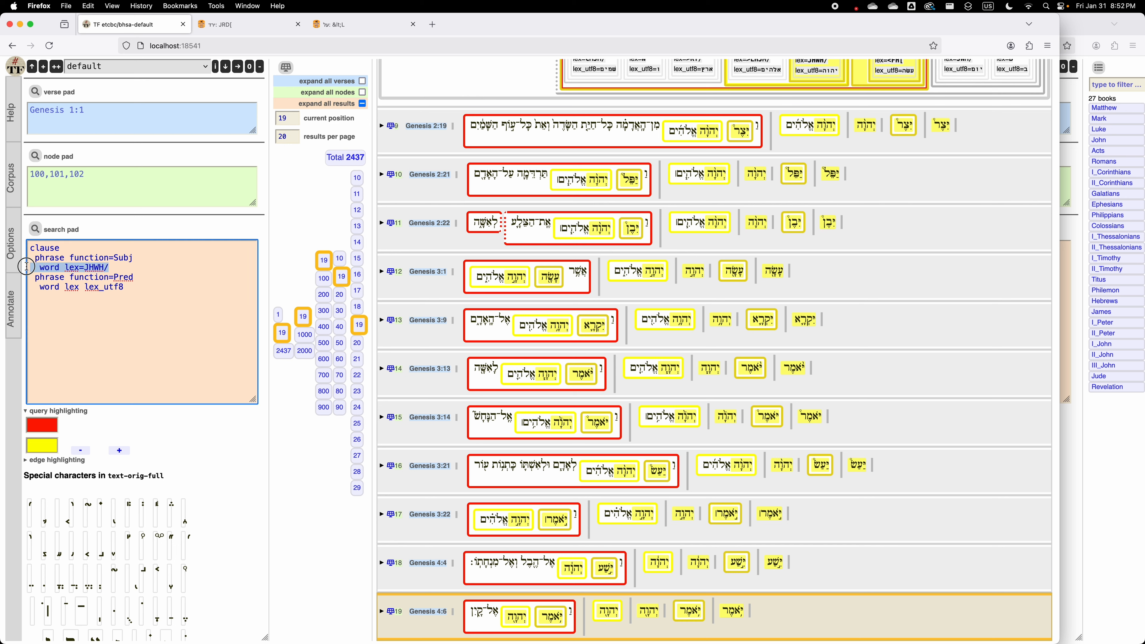
pyautogui.click(126, 450)
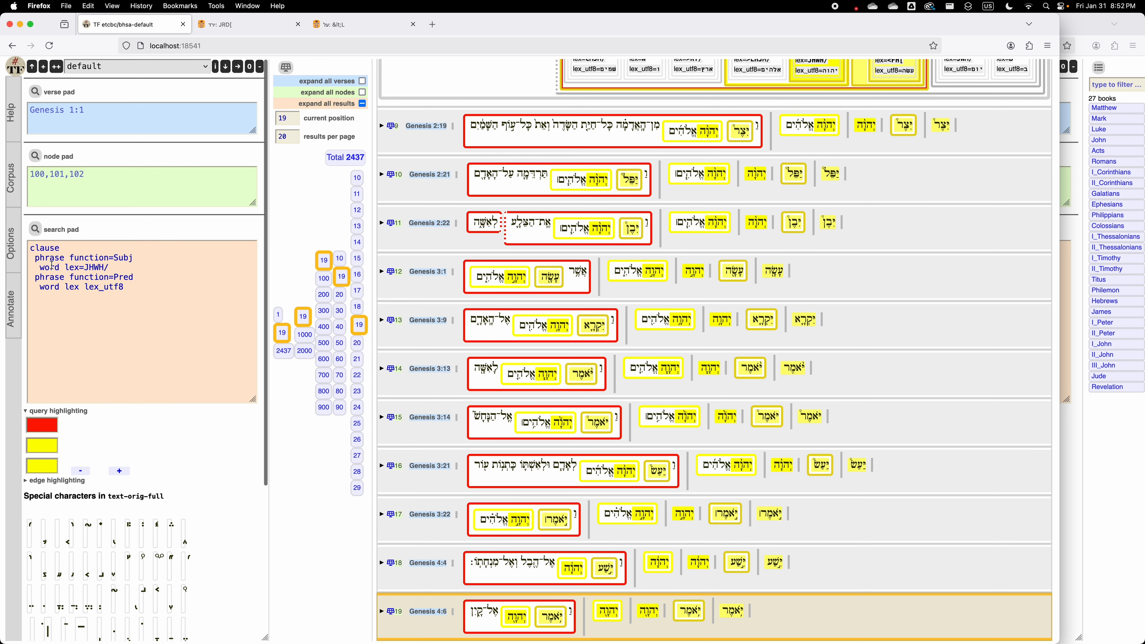
pyautogui.moveTo(51, 266); pyautogui.dragTo(108, 267)
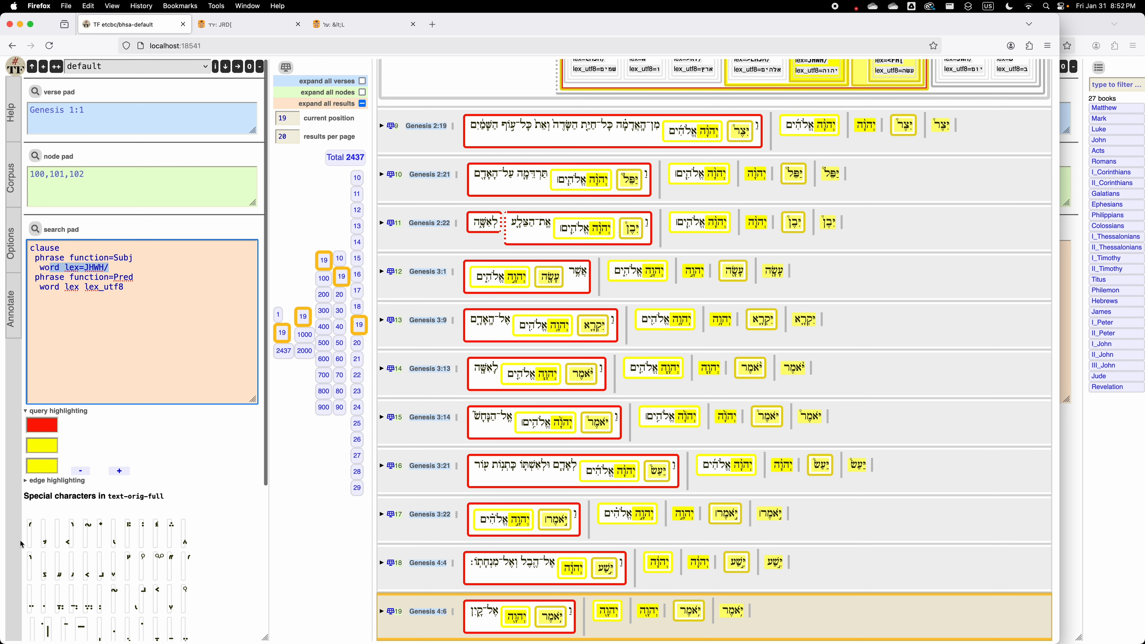
pyautogui.click(48, 468)
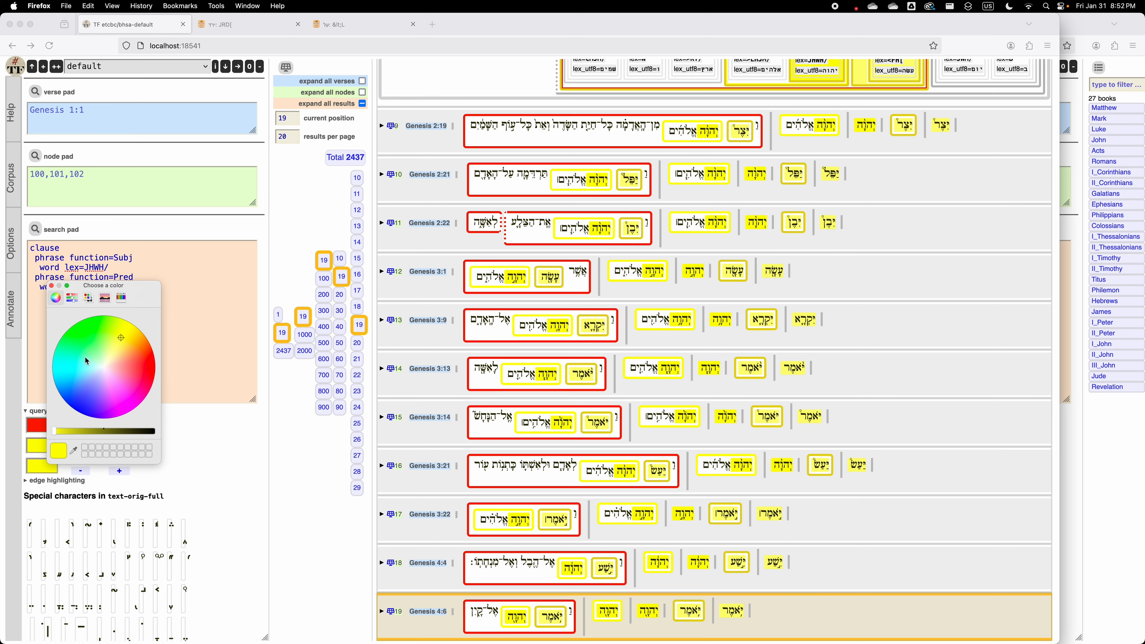
pyautogui.moveTo(102, 356); pyautogui.dragTo(89, 398)
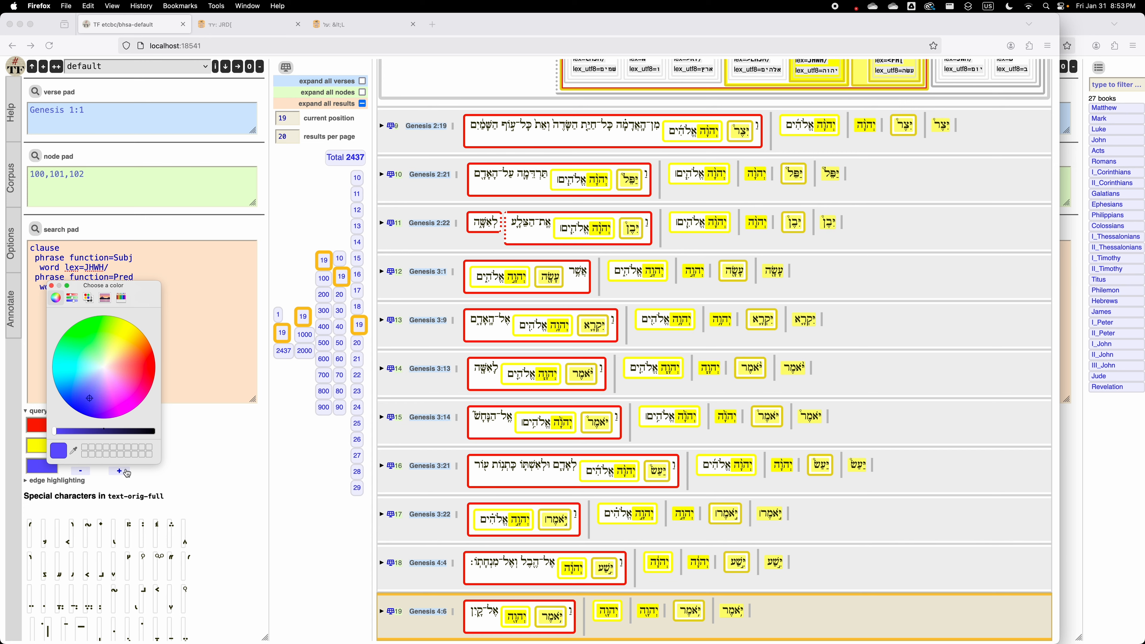
pyautogui.click(194, 438)
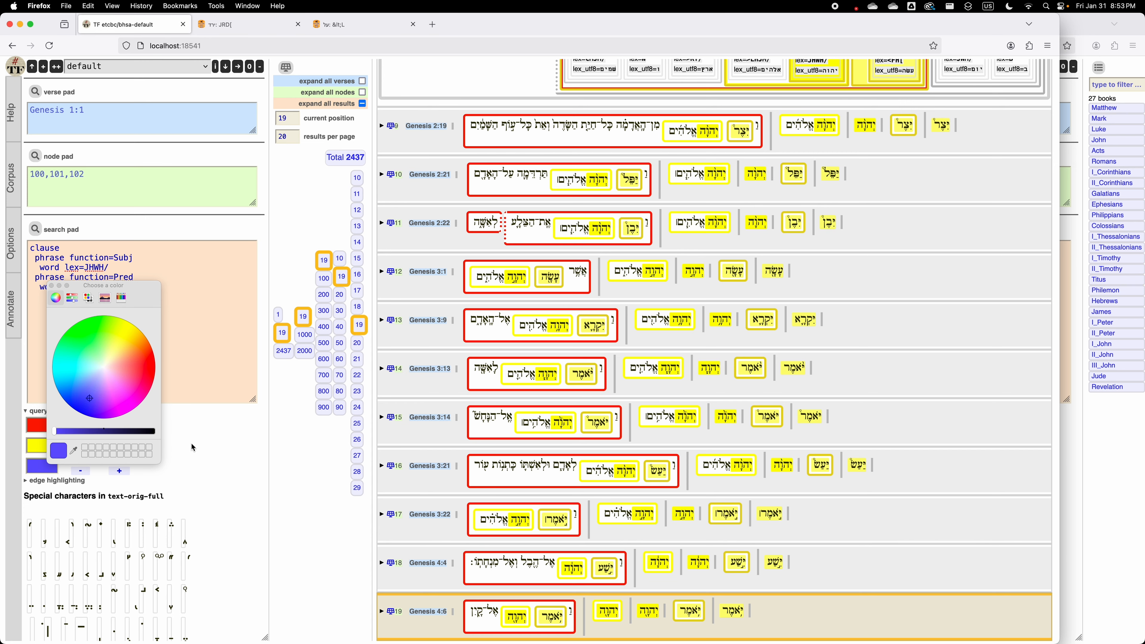
pyautogui.click(51, 285)
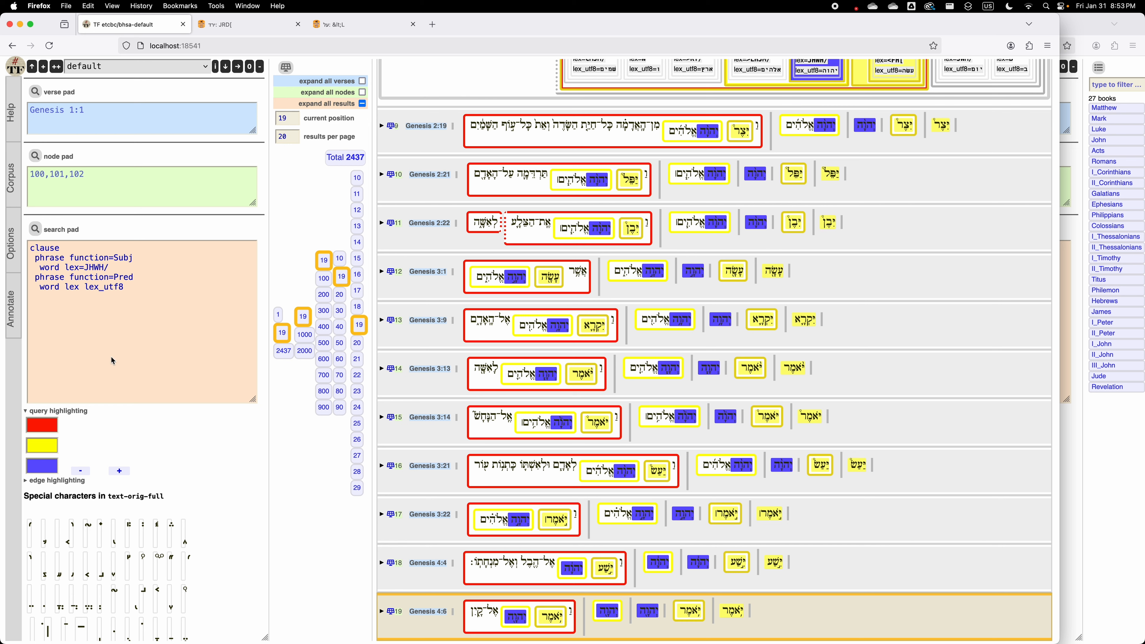
# Add a fourth and a fifth query highlight colour, and set the fifth, for the predicate's word line, to bright green
pyautogui.moveTo(124, 289); pyautogui.dragTo(47, 291)
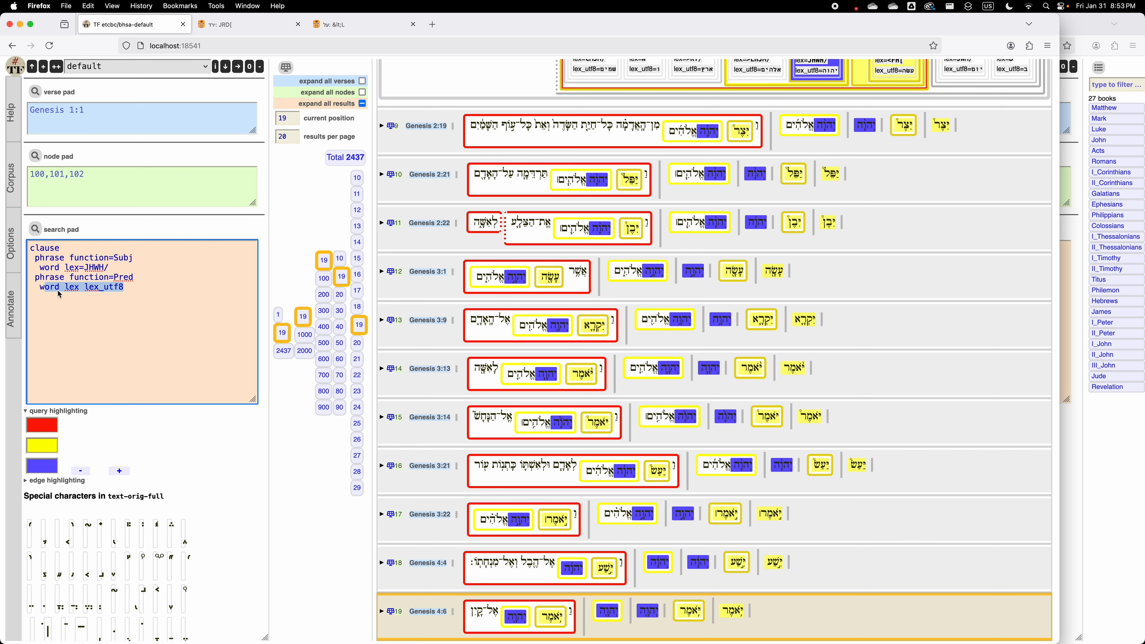
pyautogui.click(120, 471)
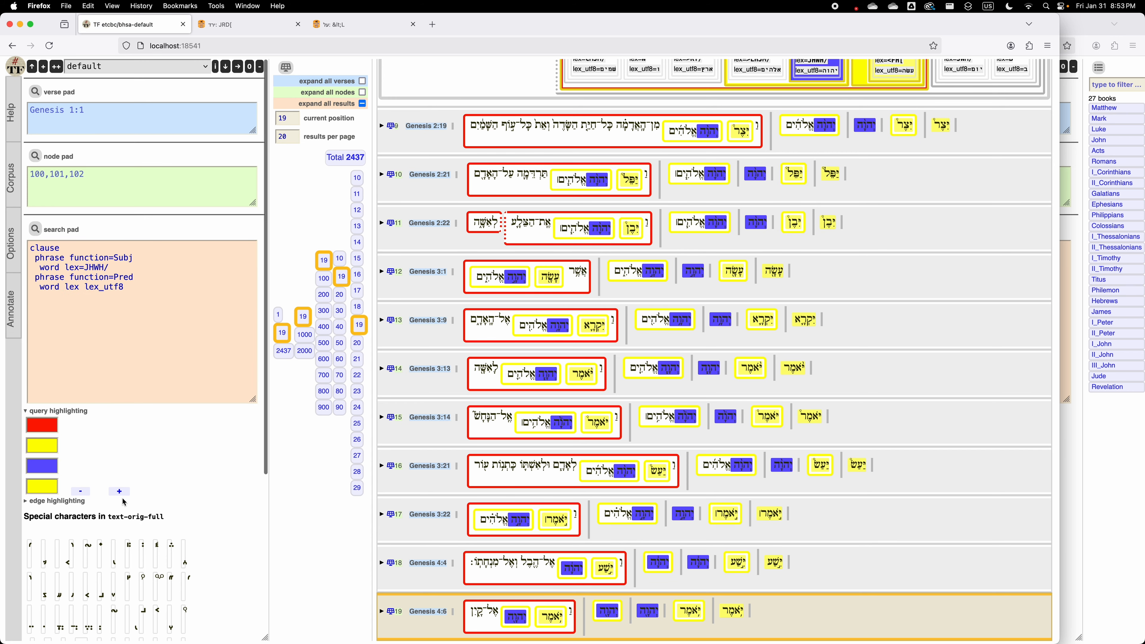
pyautogui.click(119, 491)
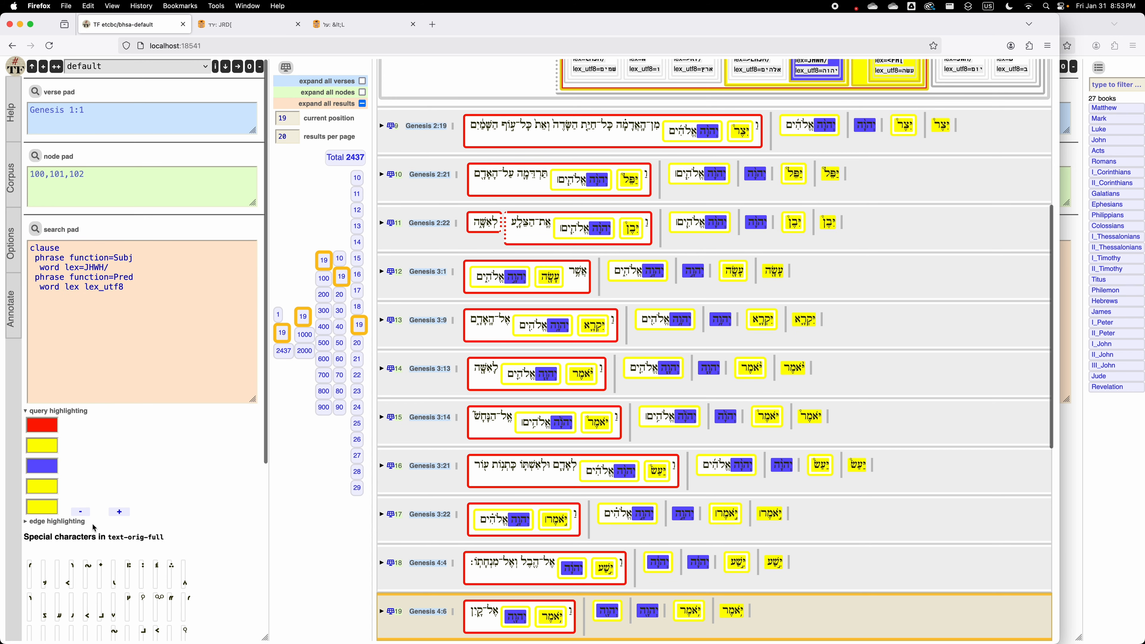
pyautogui.click(40, 516)
pyautogui.click(70, 374)
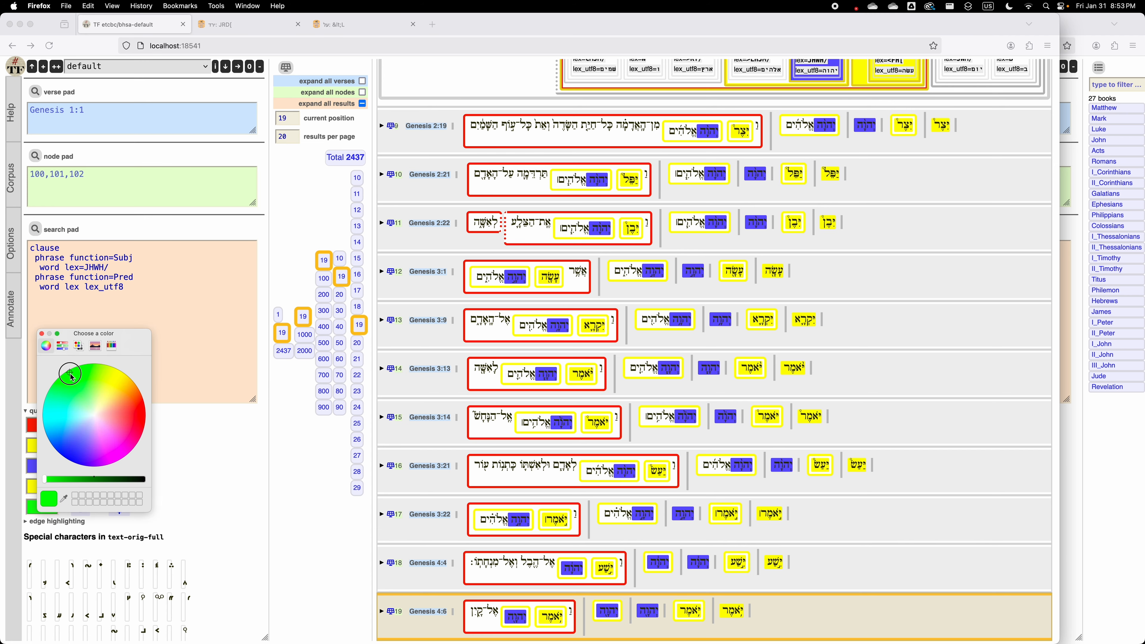
pyautogui.click(190, 468)
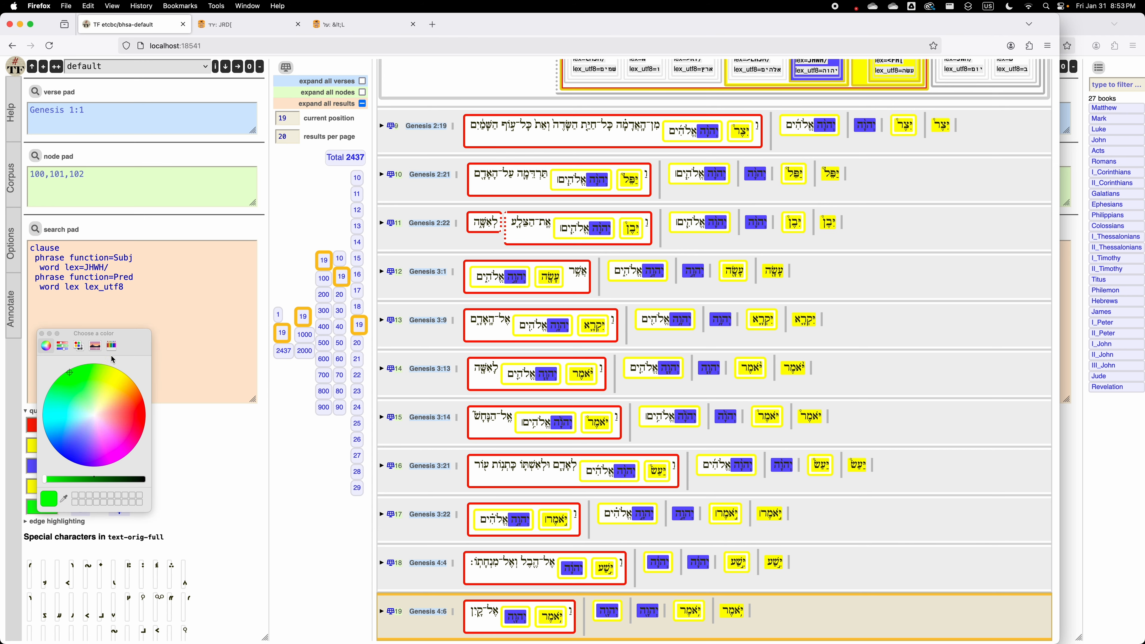
pyautogui.click(42, 333)
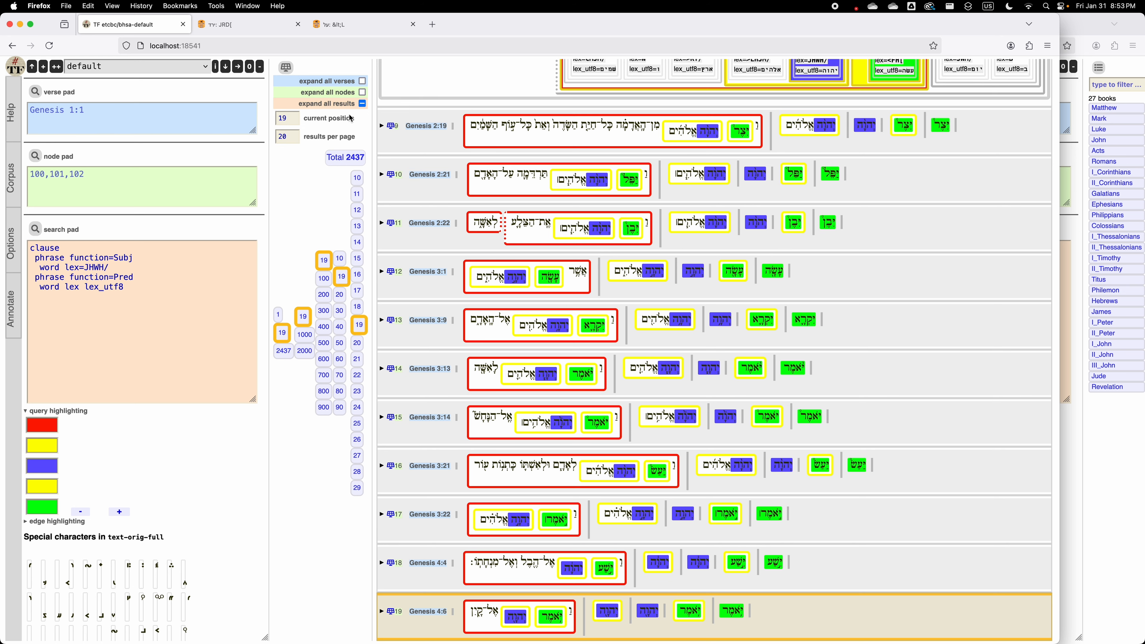
# Collapse all expanded results and go back to the first result in the list
pyautogui.click(362, 103)
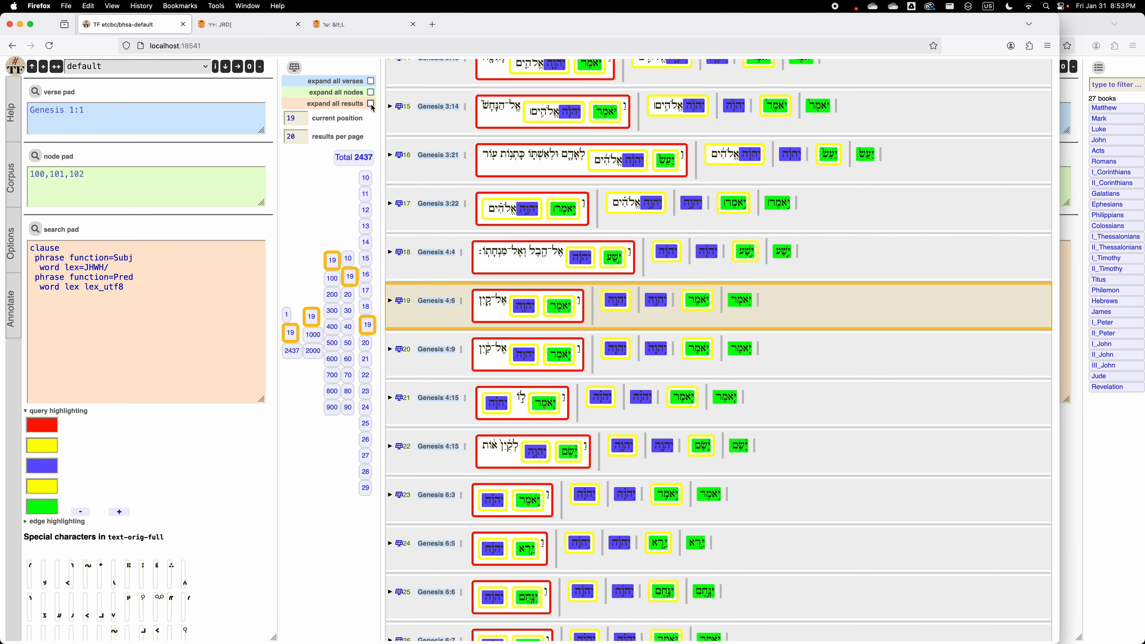
pyautogui.click(371, 104)
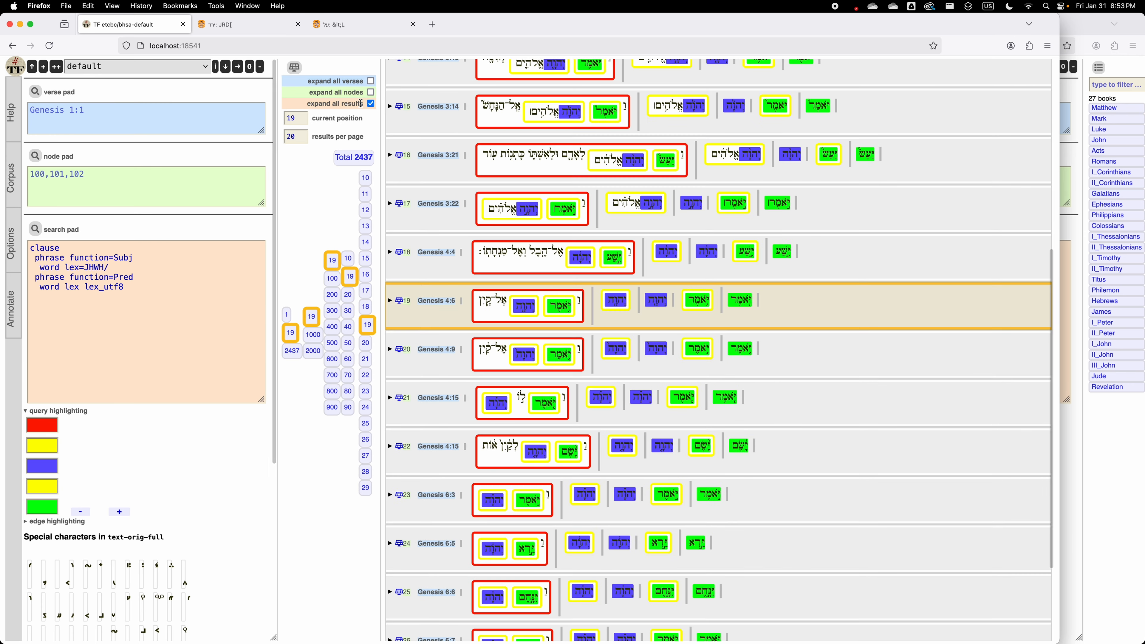
pyautogui.click(360, 103)
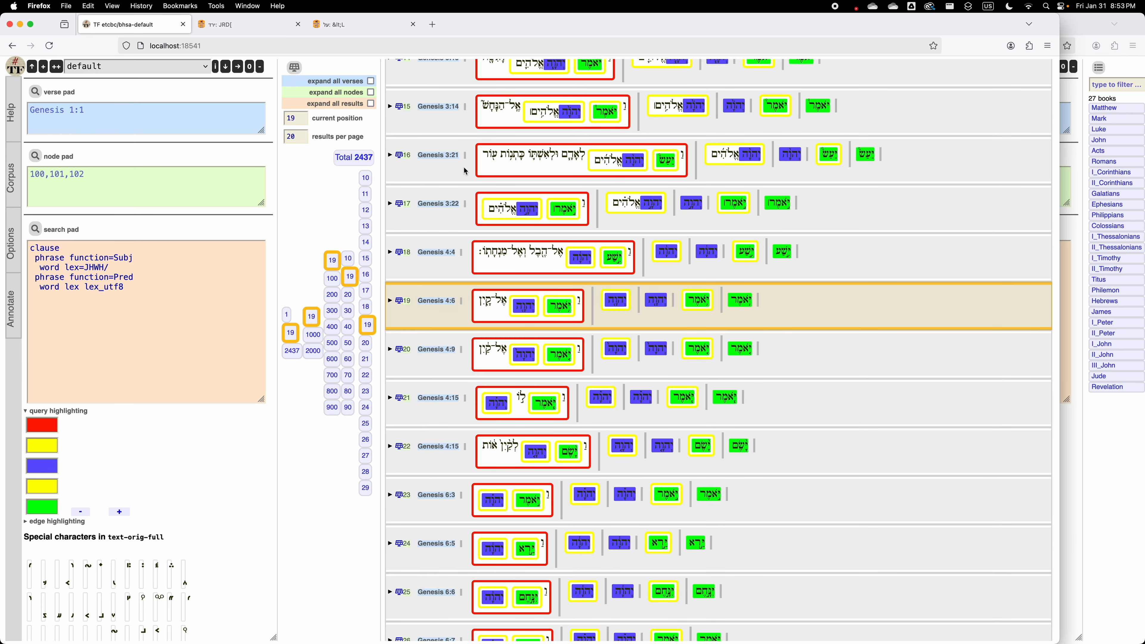
pyautogui.scroll(4, 614, 273)
pyautogui.scroll(4, 614, 272)
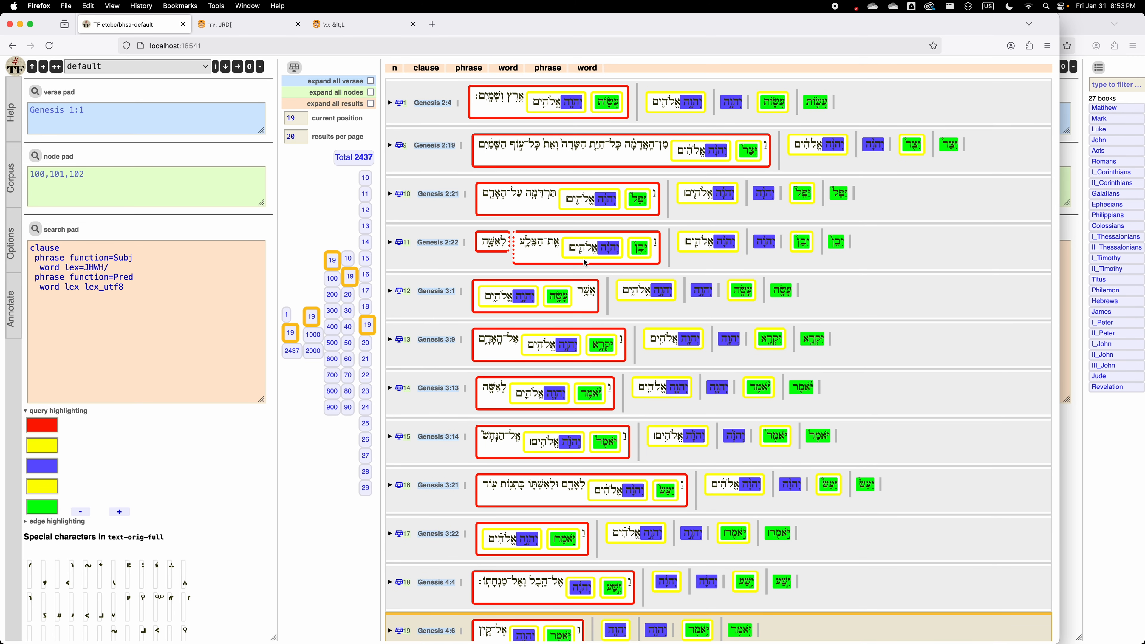
# Expand all results and examine the colour-highlighted clauses, phrases and words from Genesis 2:4 to Genesis 2:21
pyautogui.click(371, 104)
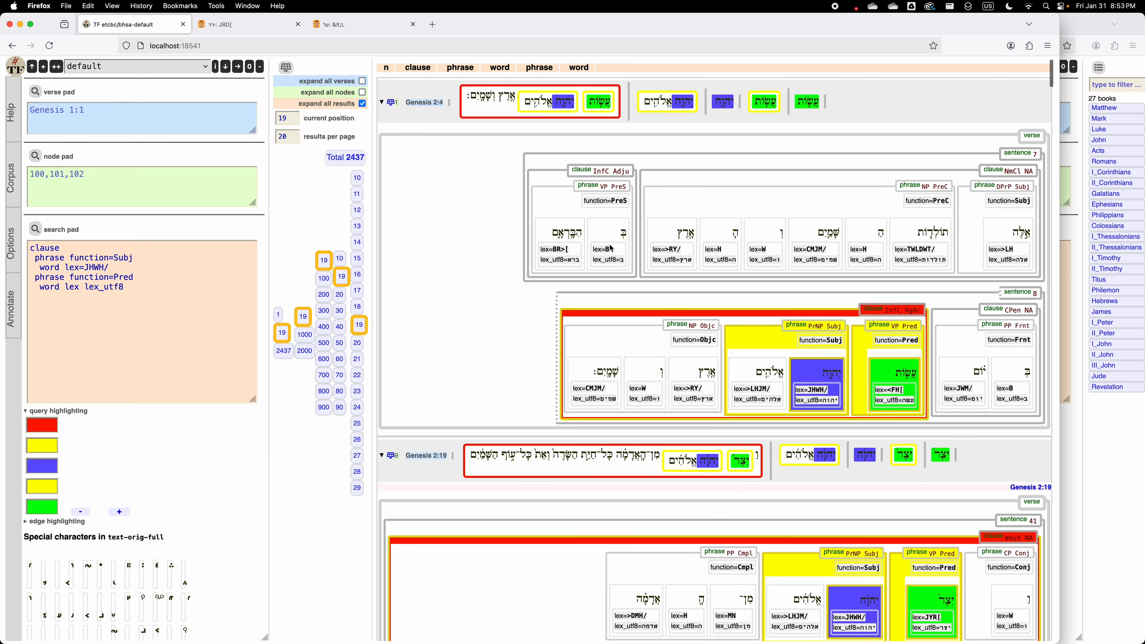
pyautogui.scroll(-6, 611, 248)
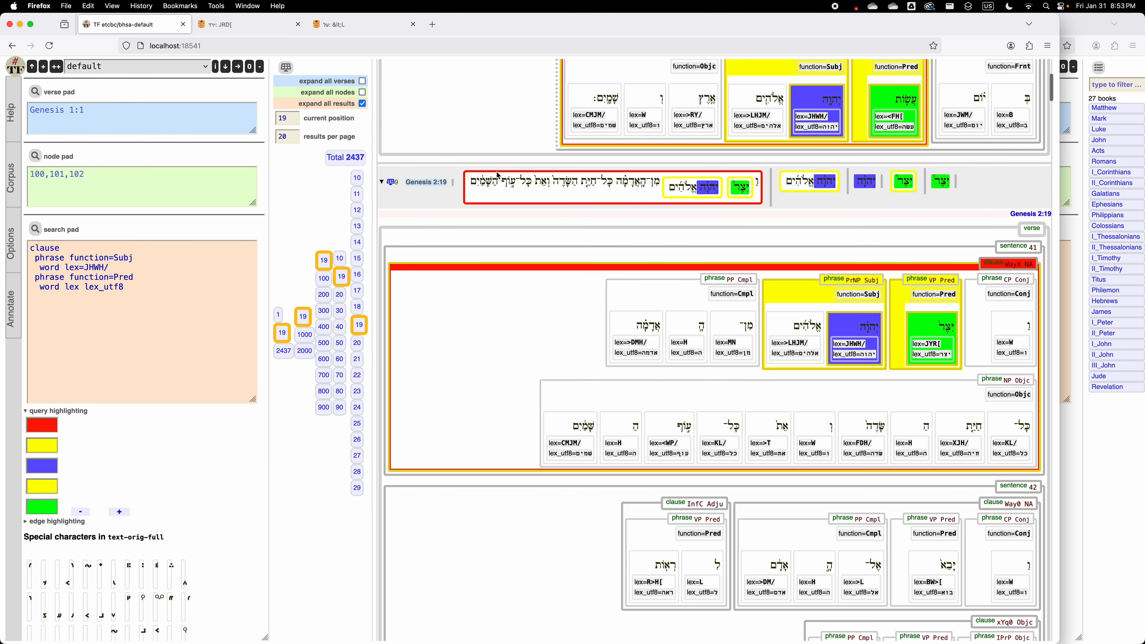
pyautogui.scroll(-1, 637, 328)
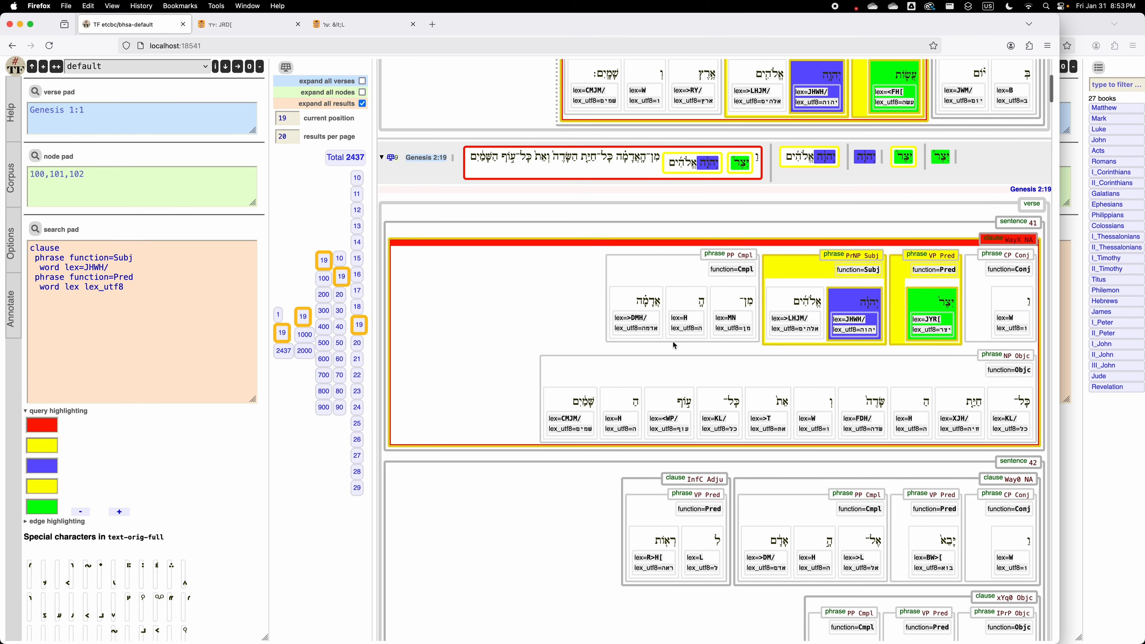
pyautogui.scroll(-20, 674, 345)
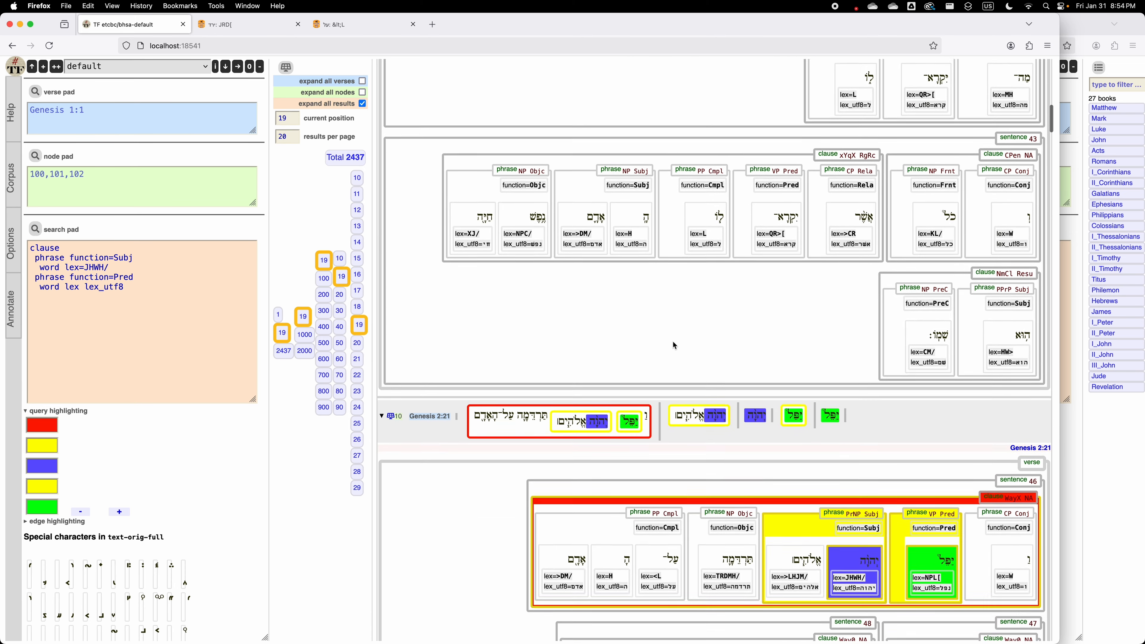
pyautogui.scroll(-2, 673, 346)
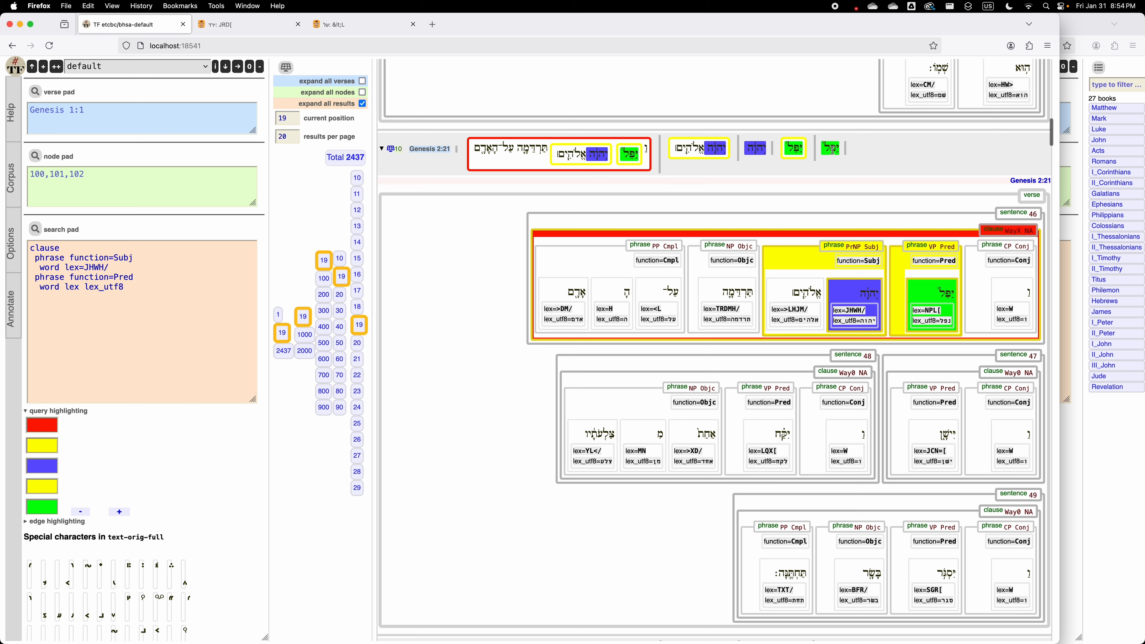
pyautogui.scroll(-3, 985, 288)
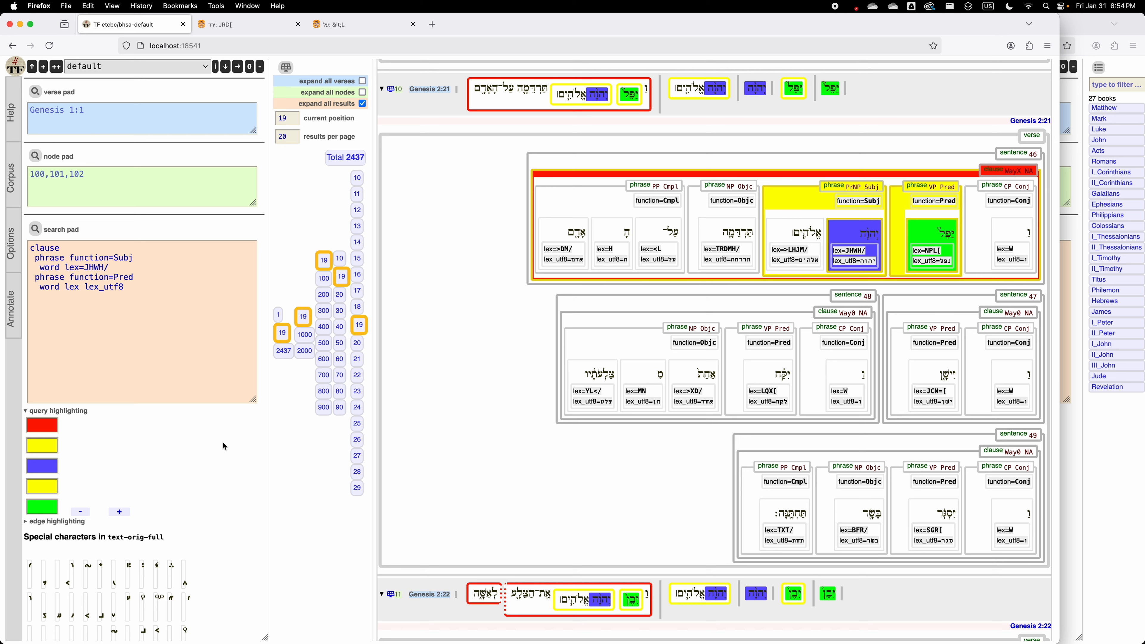
pyautogui.scroll(-5, 221, 439)
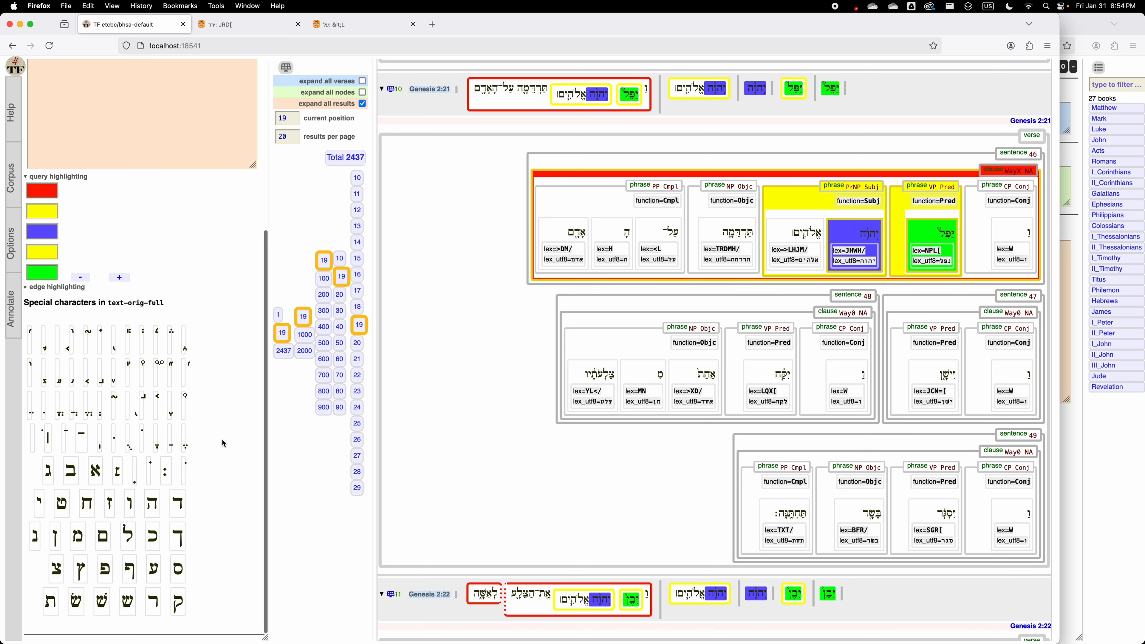
pyautogui.scroll(5, 222, 439)
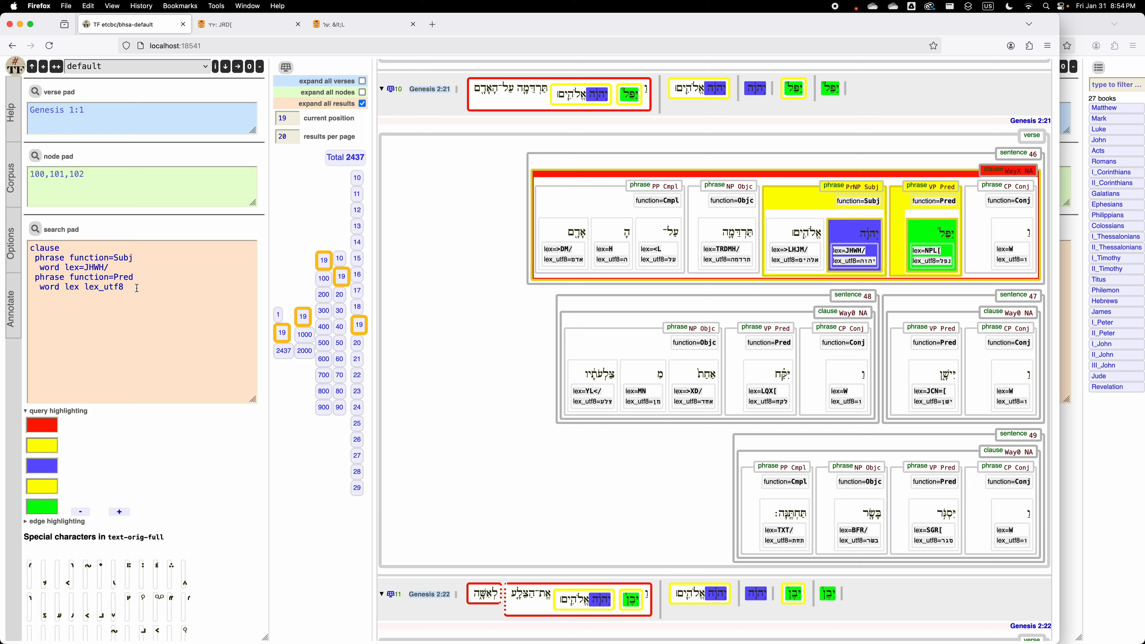
pyautogui.scroll(-5, 137, 288)
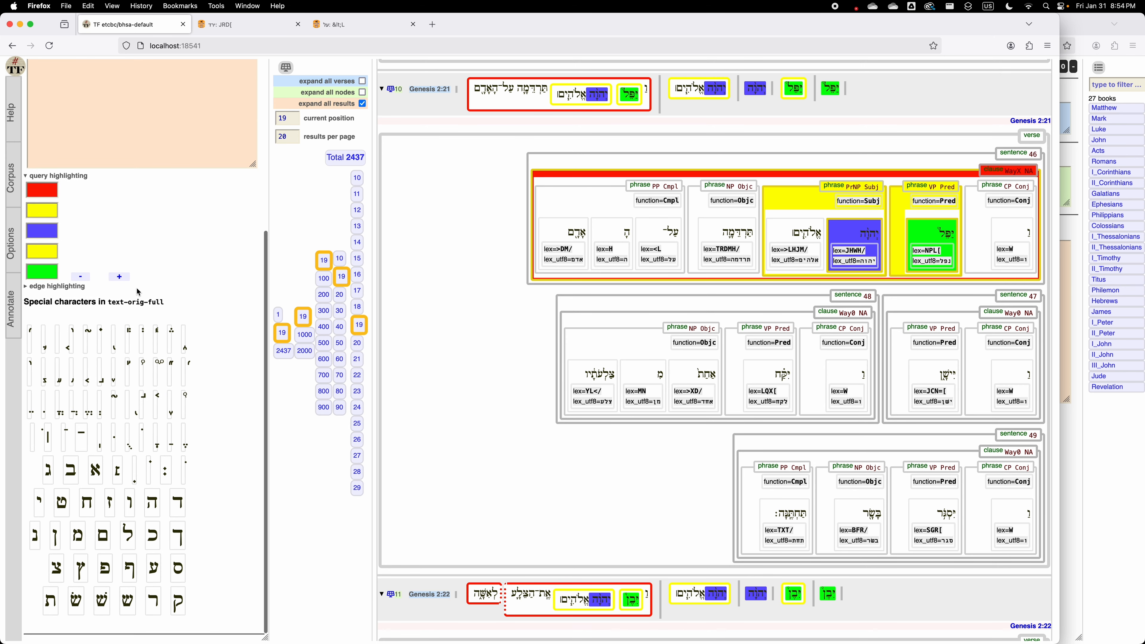
pyautogui.scroll(5, 137, 288)
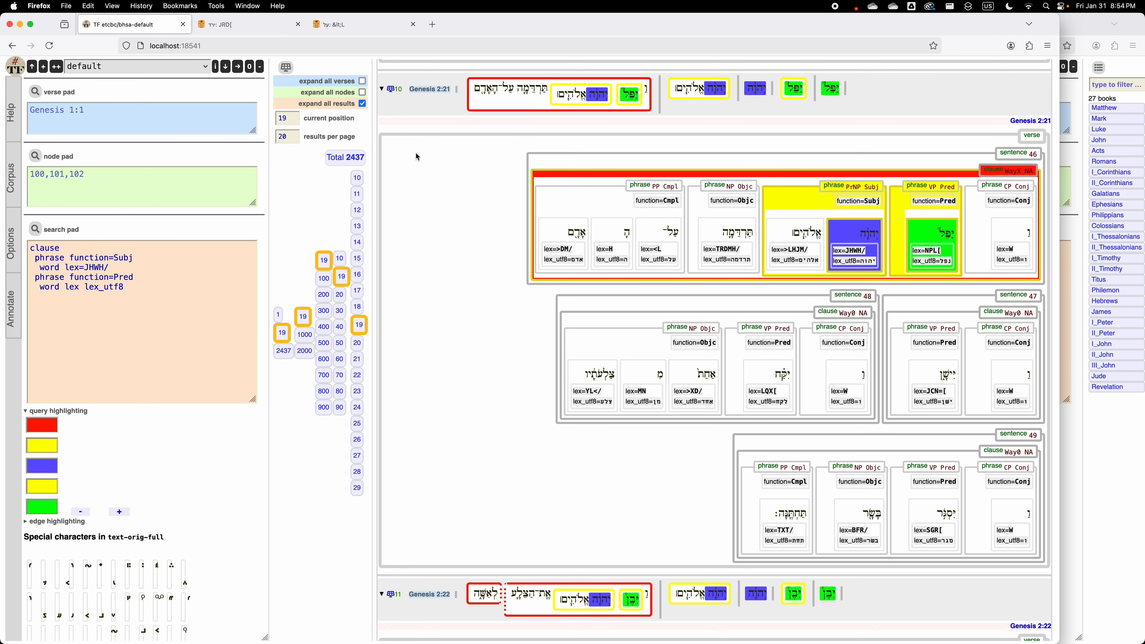
# Collapse all results and open the display options
pyautogui.click(362, 103)
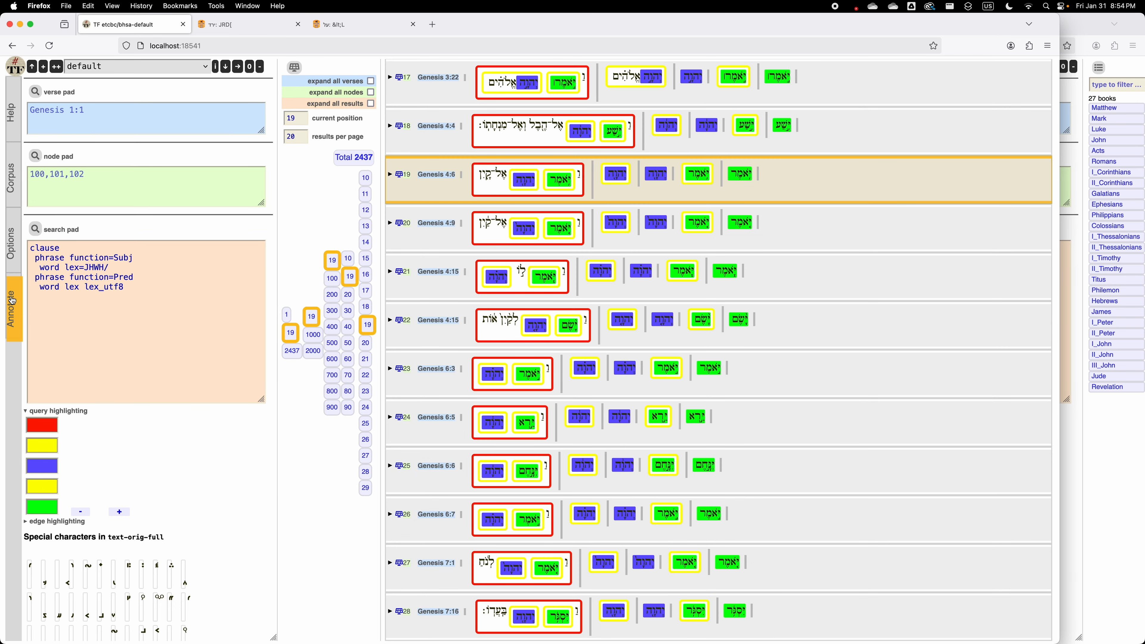
pyautogui.click(21, 232)
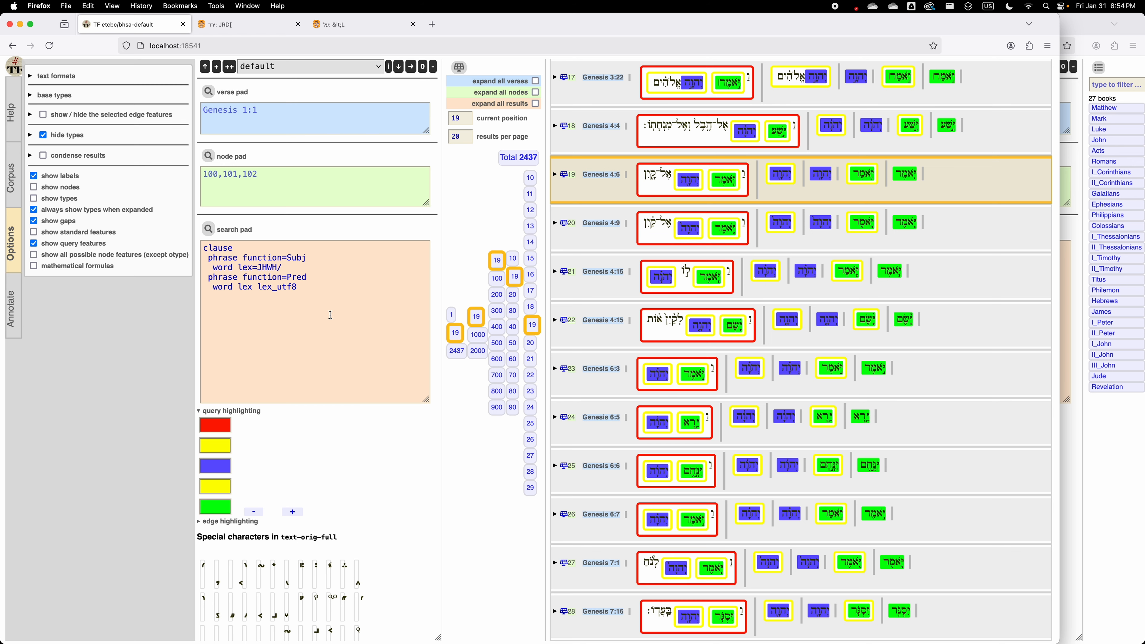
# Replace the whole query in the search pad with verse and run the search
pyautogui.moveTo(330, 315); pyautogui.dragTo(158, 243)
pyautogui.press('BackSpace')
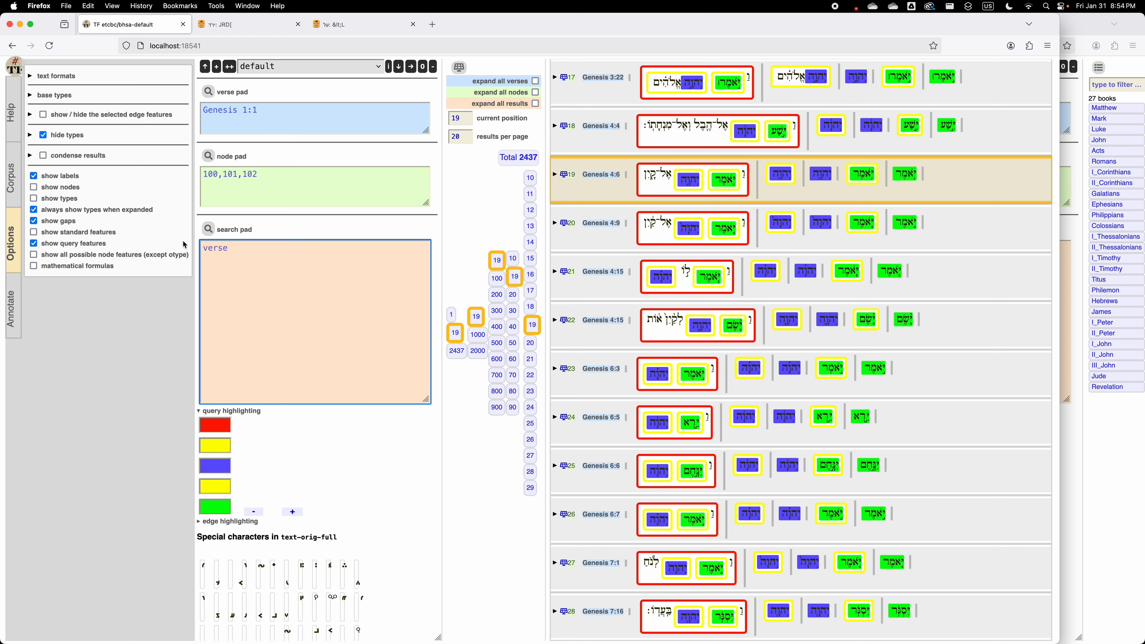
pyautogui.click(208, 229)
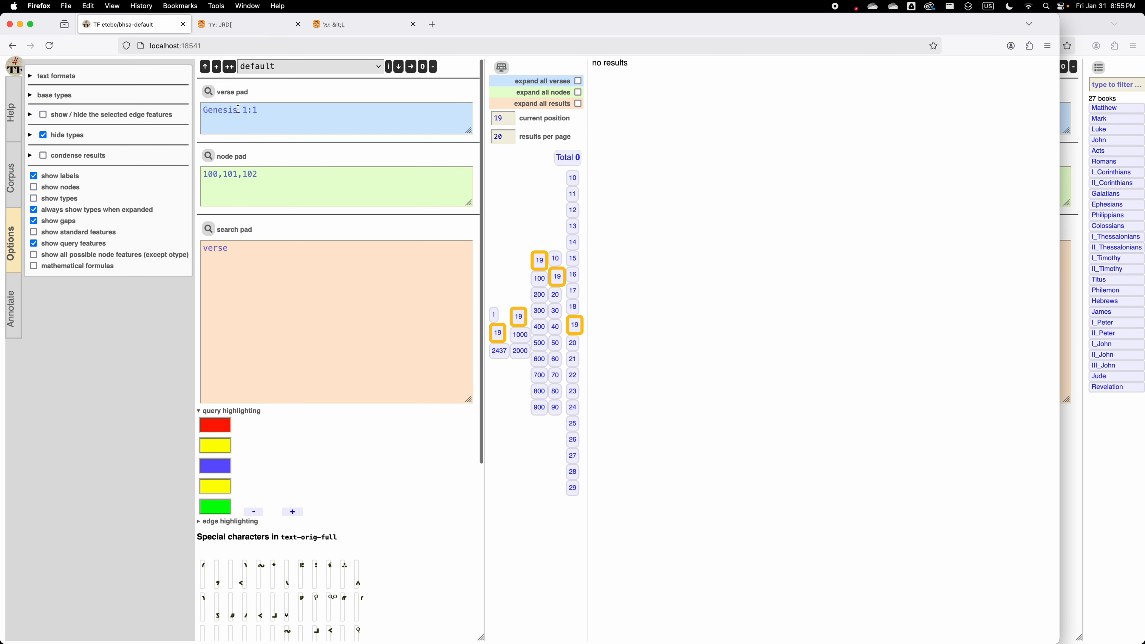
# Replace the reference in the verse pad with Genesis 20:1 and look it up
pyautogui.click(262, 110)
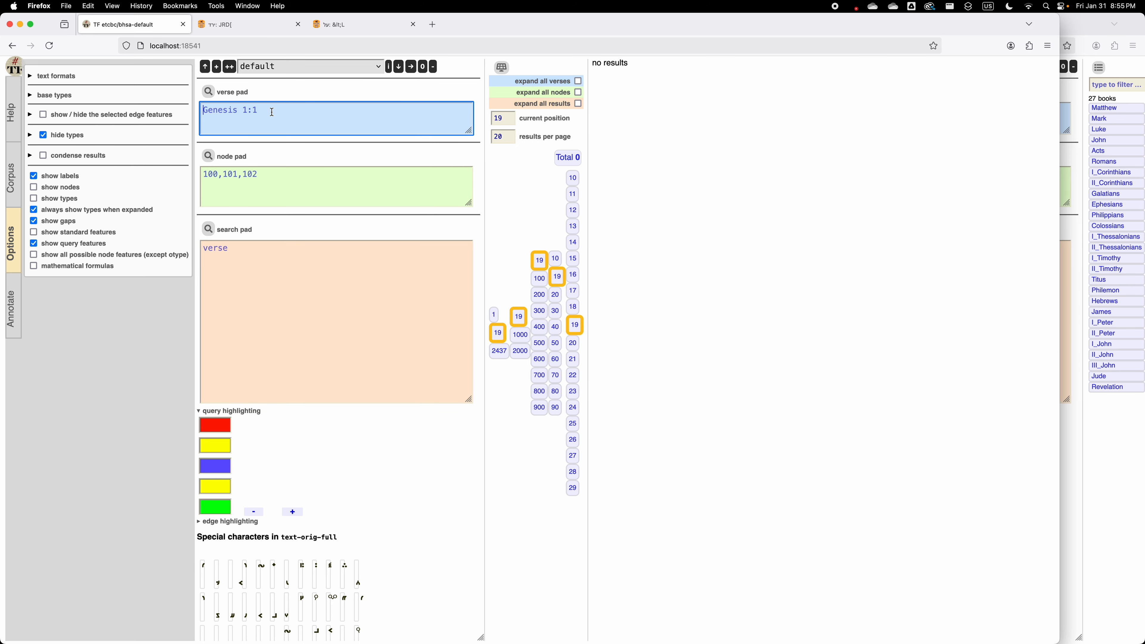
pyautogui.write('Genesis 20:1')
pyautogui.click(208, 92)
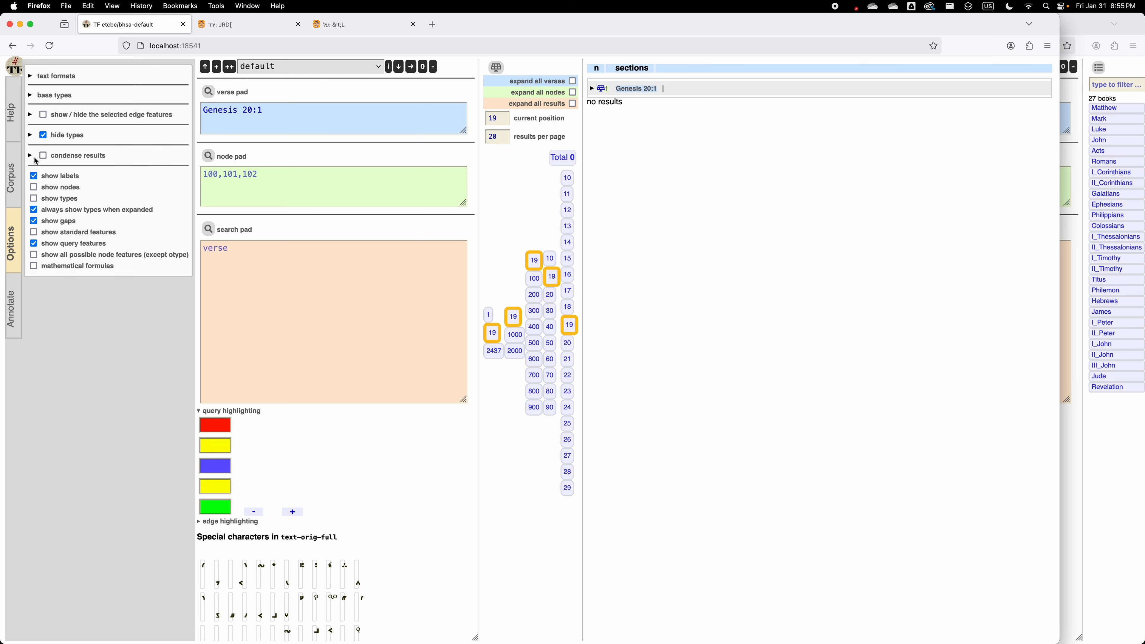
# Enable show nodes and show types, and expand the Genesis 20:1 verse result
pyautogui.click(33, 188)
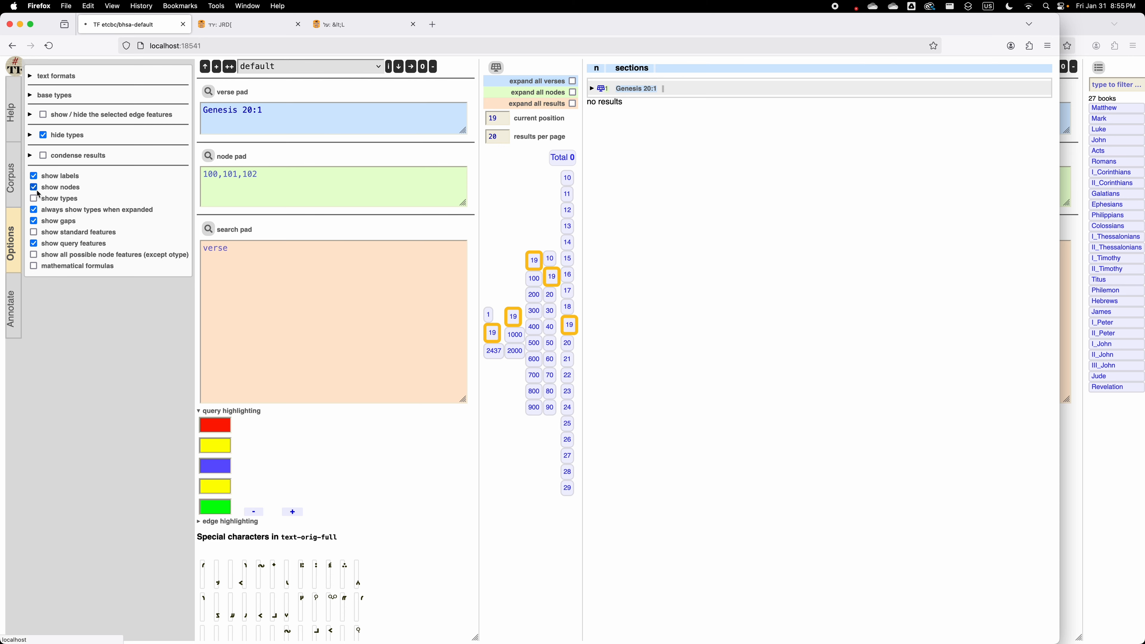
pyautogui.click(33, 198)
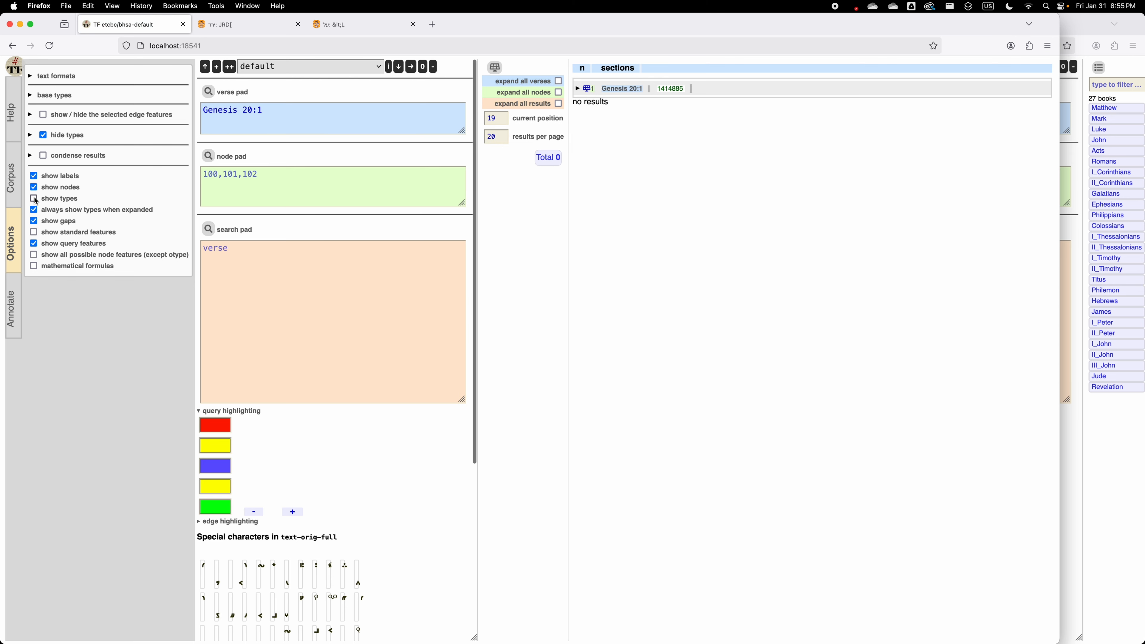
pyautogui.click(586, 89)
pyautogui.click(576, 90)
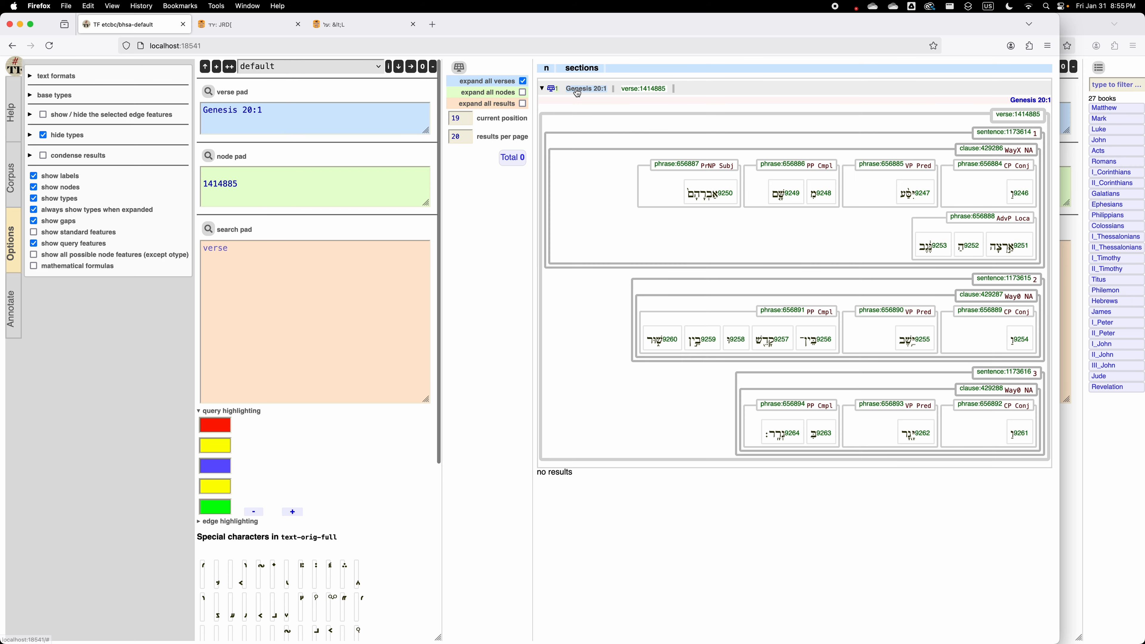
# Turn off the display of nodes, types, types when expanded, gaps, query features and labels
pyautogui.click(34, 187)
pyautogui.click(34, 199)
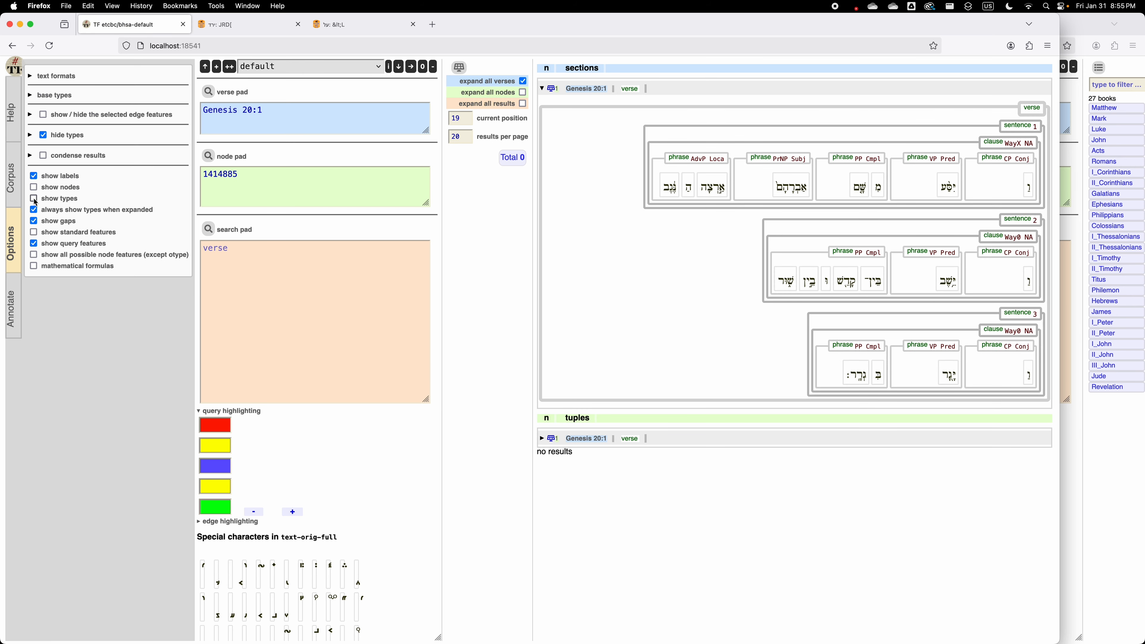
pyautogui.click(33, 210)
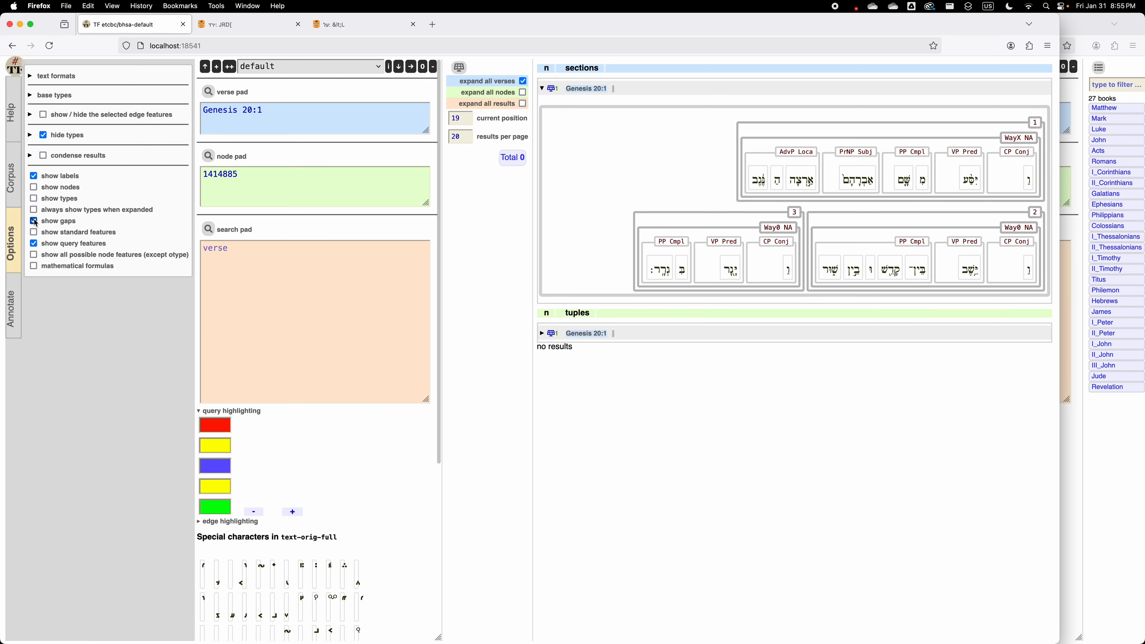
pyautogui.click(34, 221)
pyautogui.click(36, 243)
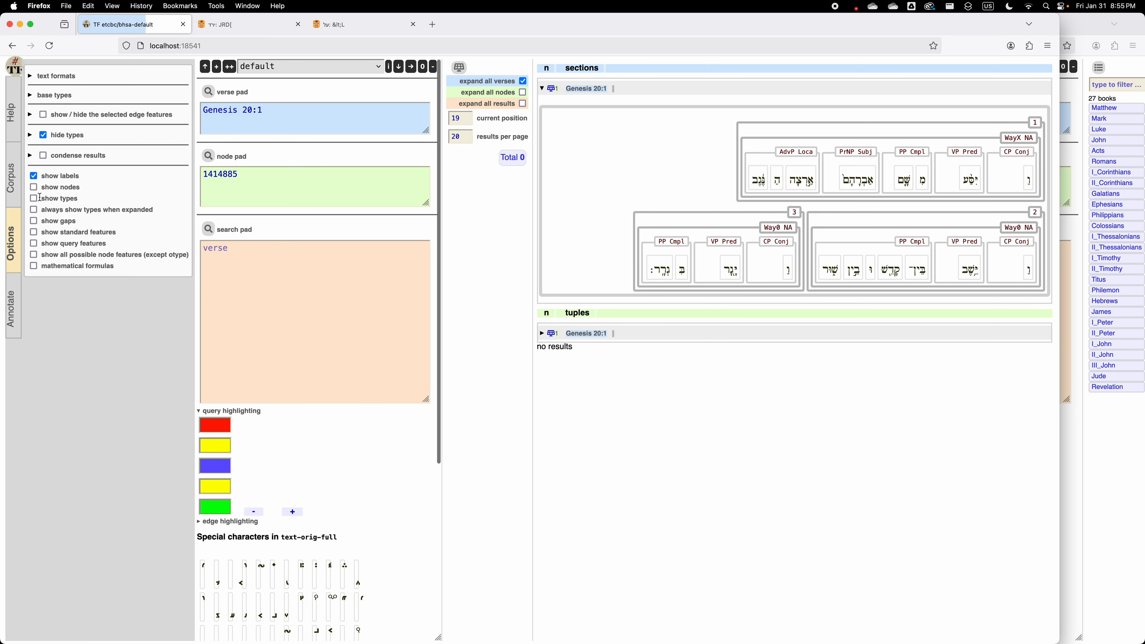
pyautogui.click(35, 177)
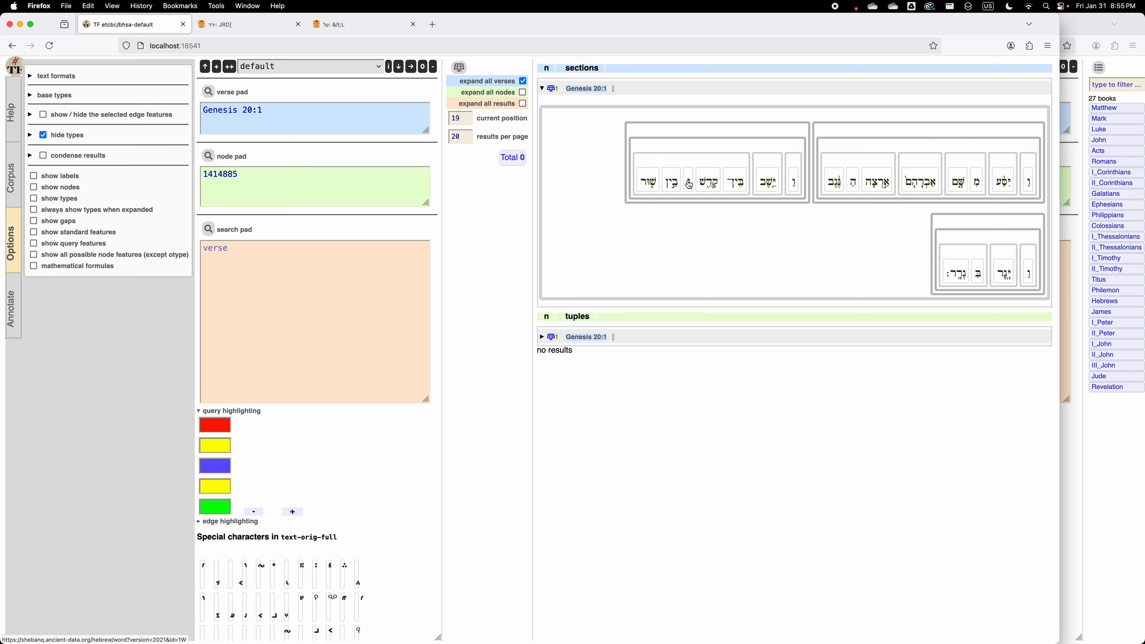
# Open Genesis 20:1 within its full chapter and turn show labels and show types back on
pyautogui.click(552, 88)
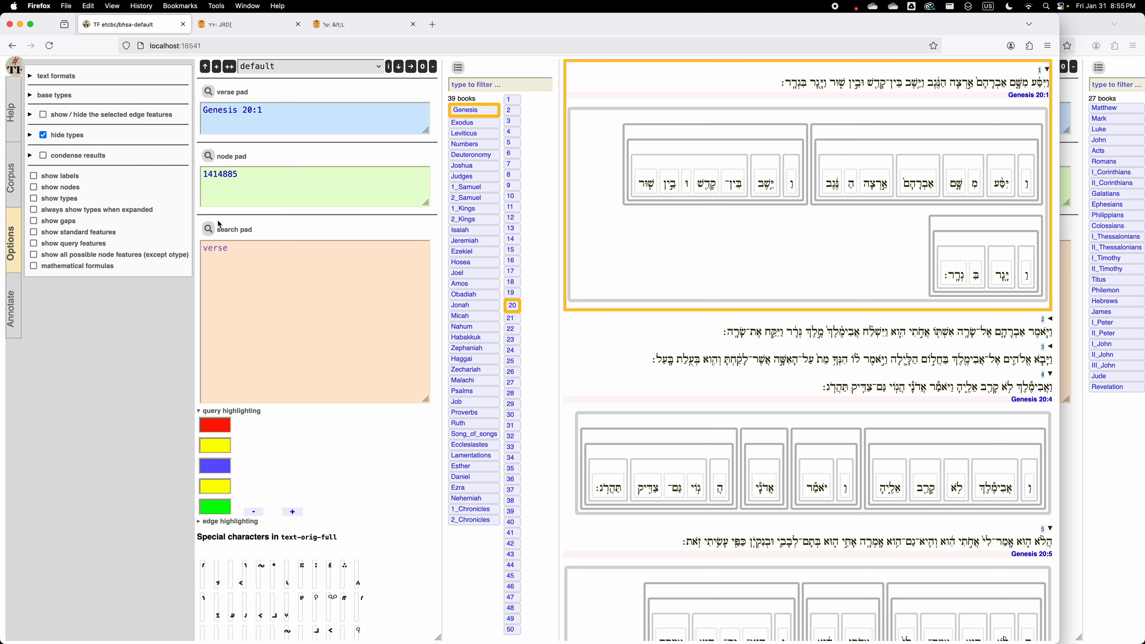
pyautogui.click(35, 178)
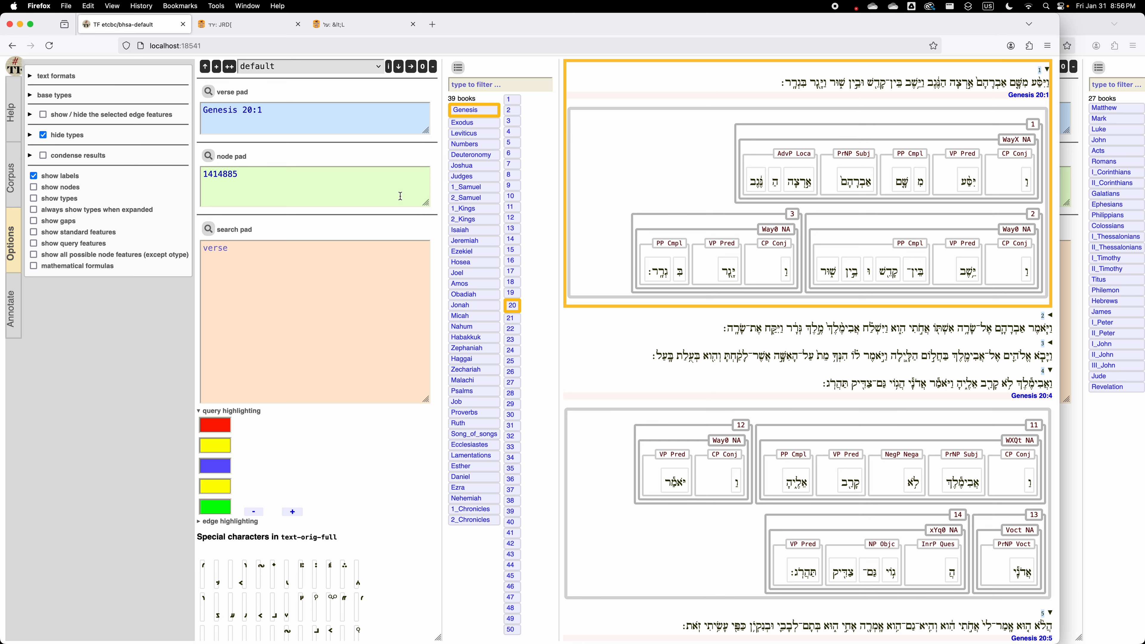
pyautogui.click(35, 198)
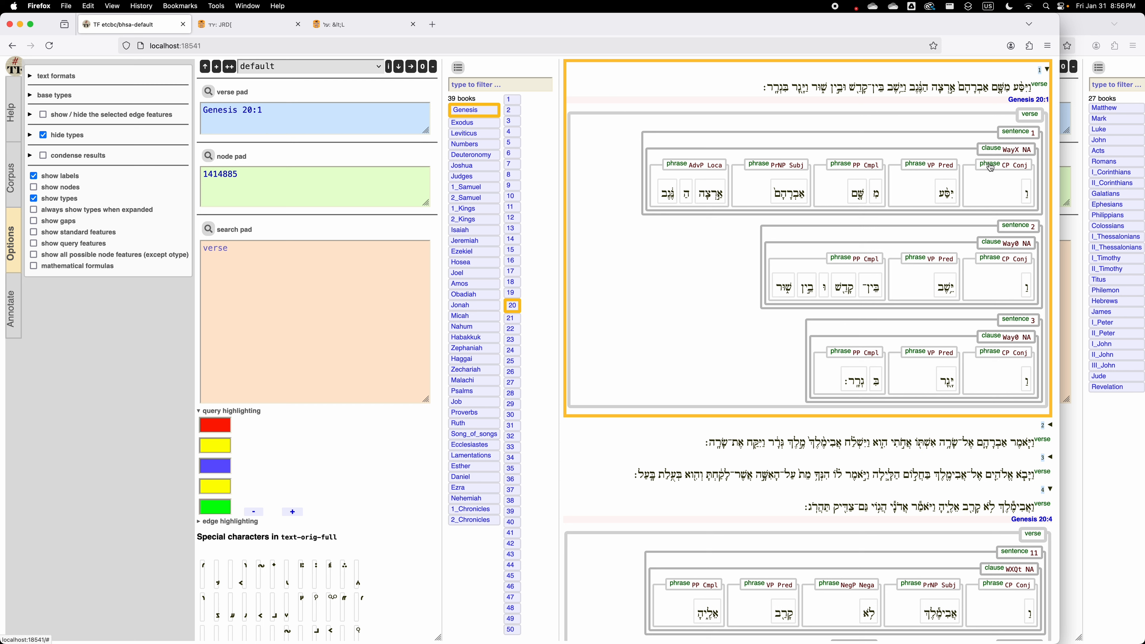
# Turn on the display of query features, gaps and node numbers for the chapter
pyautogui.click(34, 211)
pyautogui.click(35, 244)
pyautogui.click(284, 299)
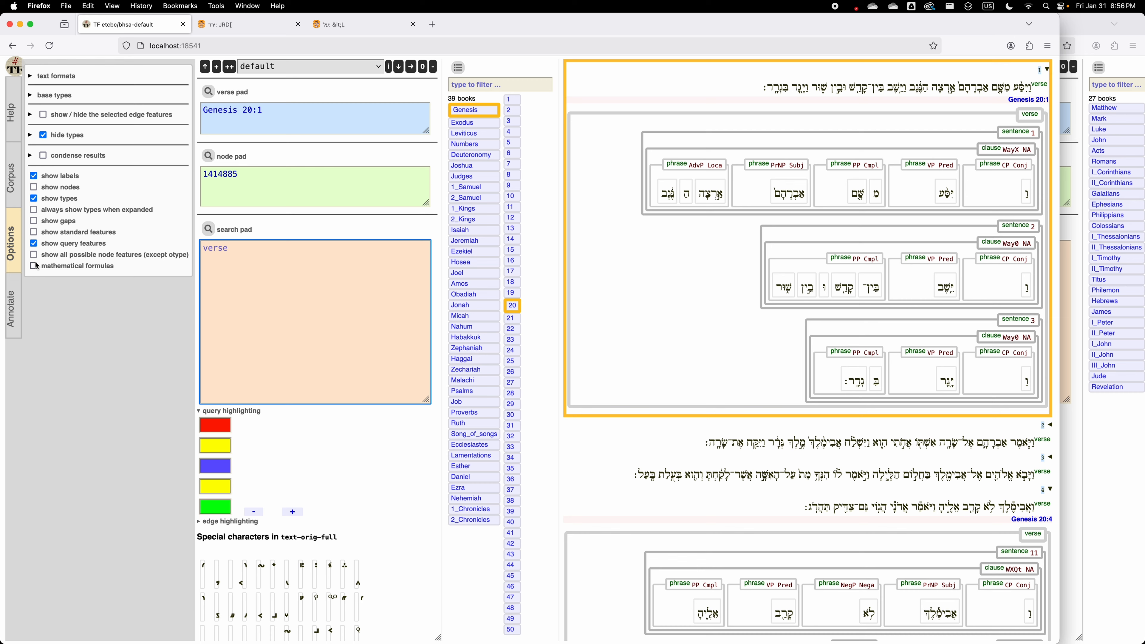
pyautogui.click(34, 222)
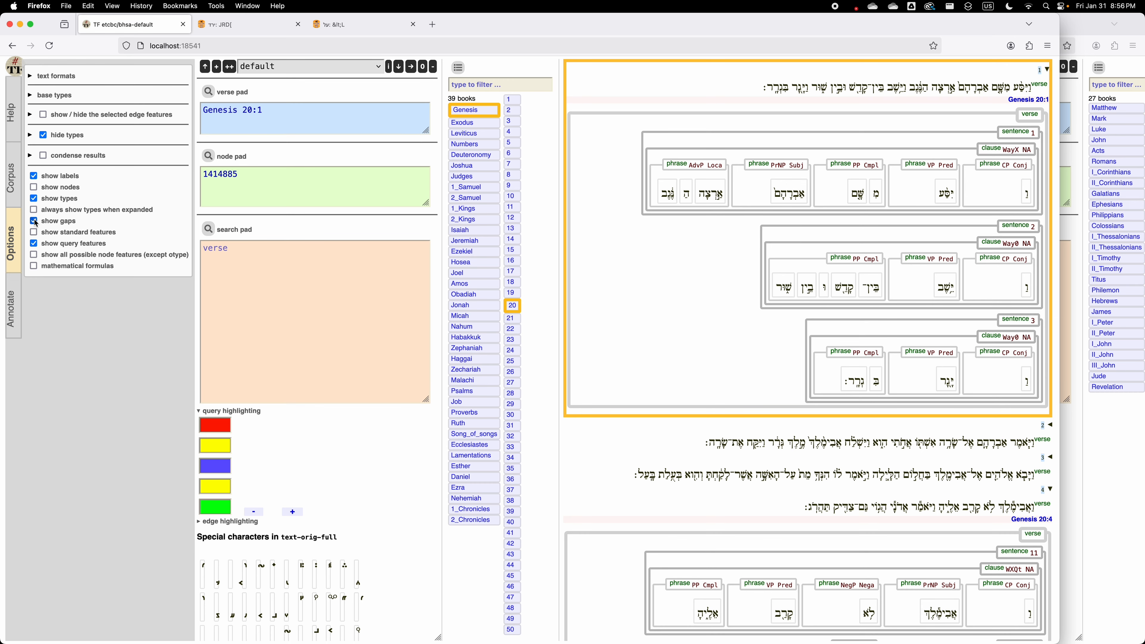
pyautogui.click(35, 188)
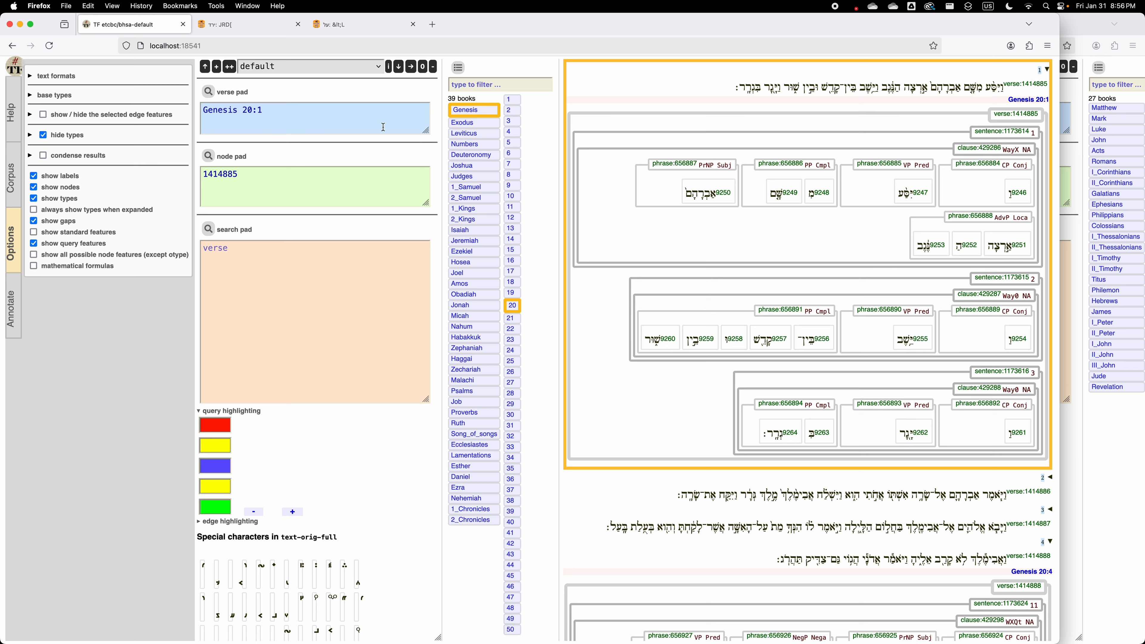
# Change the verse pad reference to Genesis 1:1, look it up and open it within its chapter
pyautogui.click(253, 110)
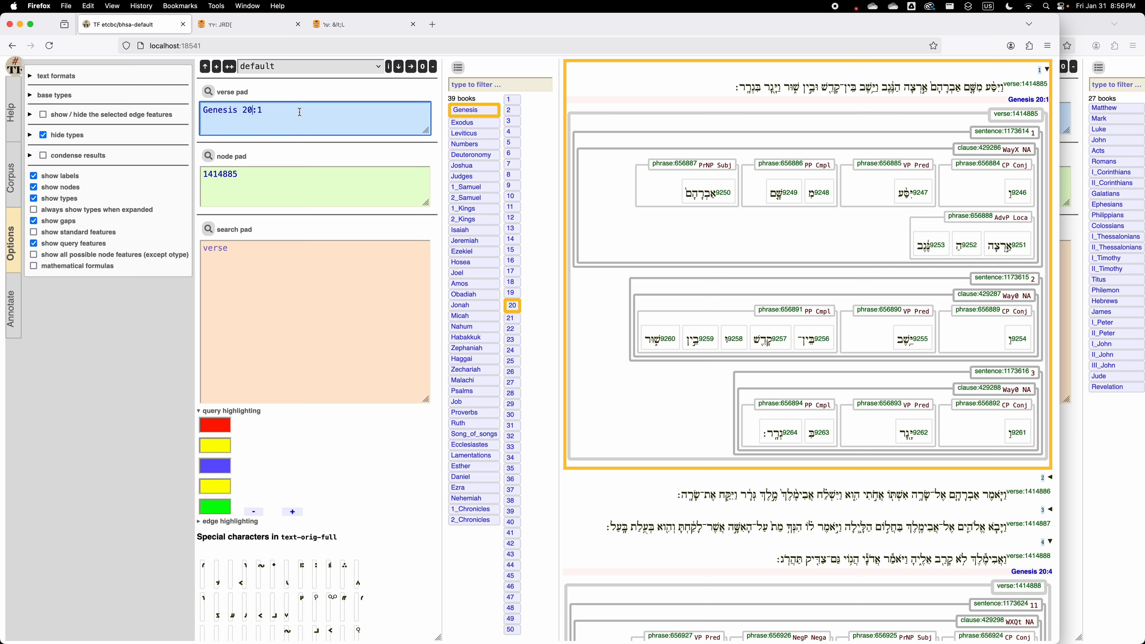
pyautogui.press('BackSpace')
pyautogui.press('BackSpace')
pyautogui.write('1')
pyautogui.click(208, 92)
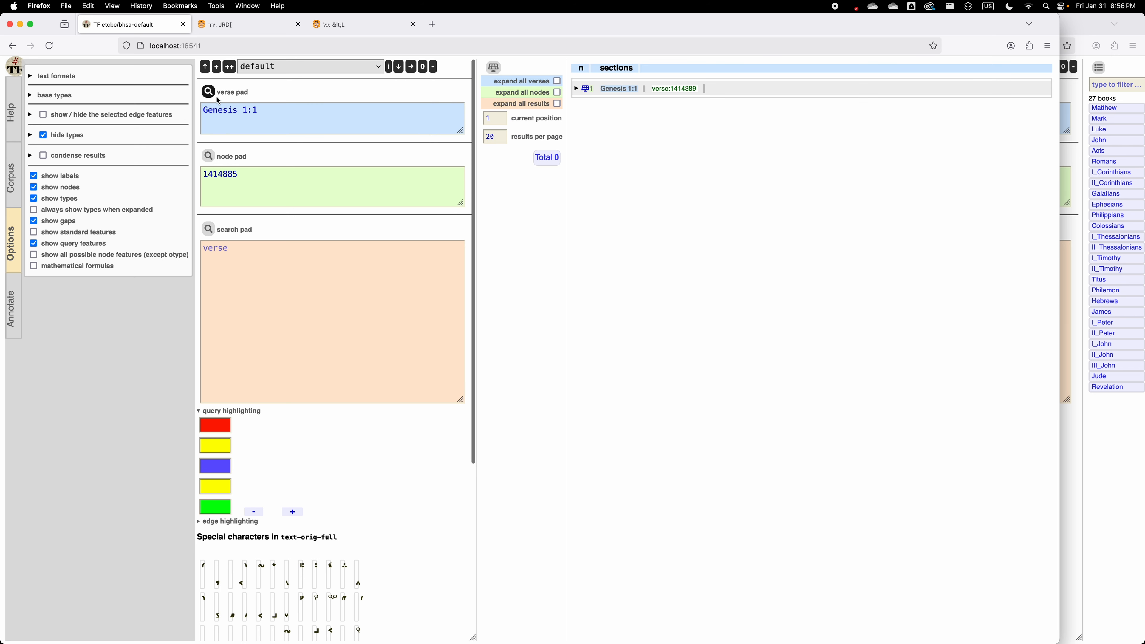
pyautogui.click(586, 88)
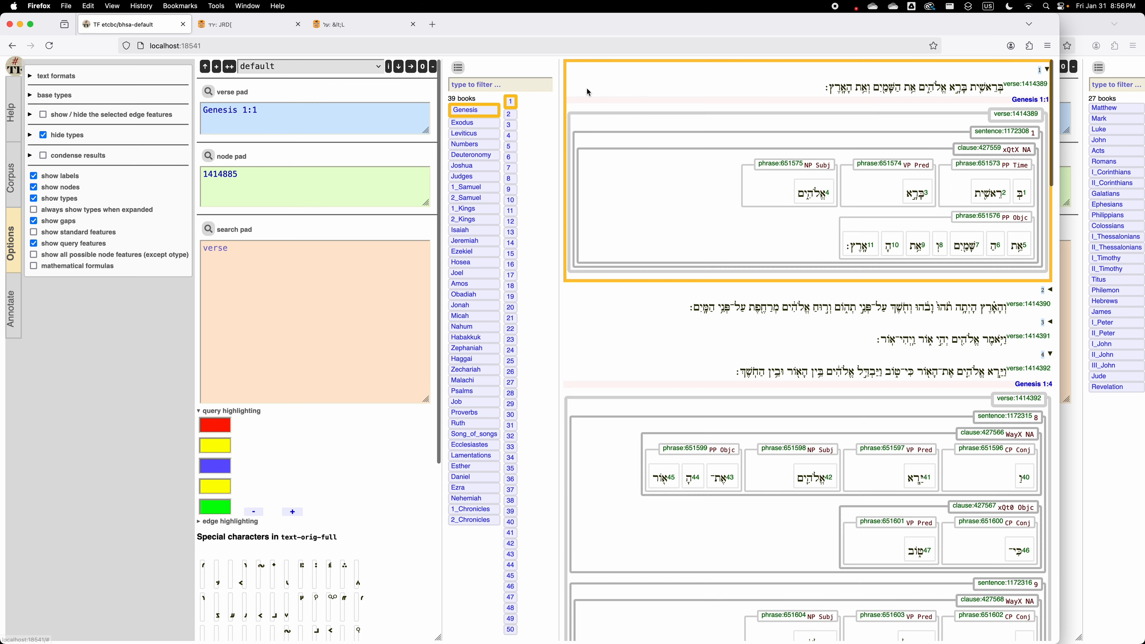
# Check the first sentence's number in Genesis 1:1 and turn off the display of node numbers
pyautogui.doubleClick(1033, 133)
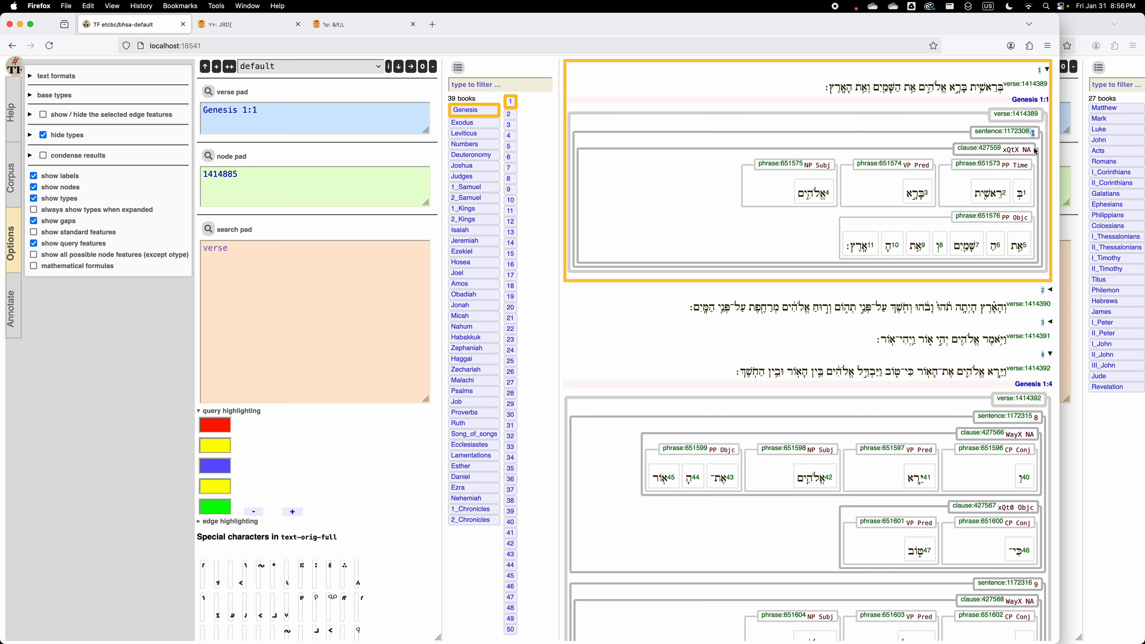
pyautogui.scroll(1, 995, 175)
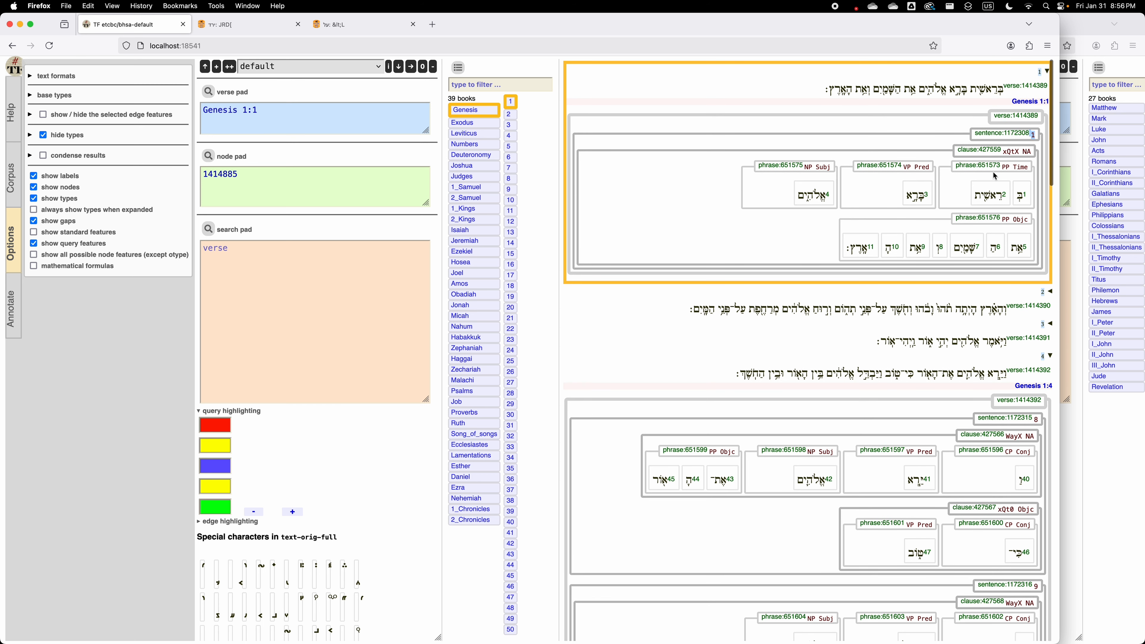
pyautogui.scroll(-1, 995, 176)
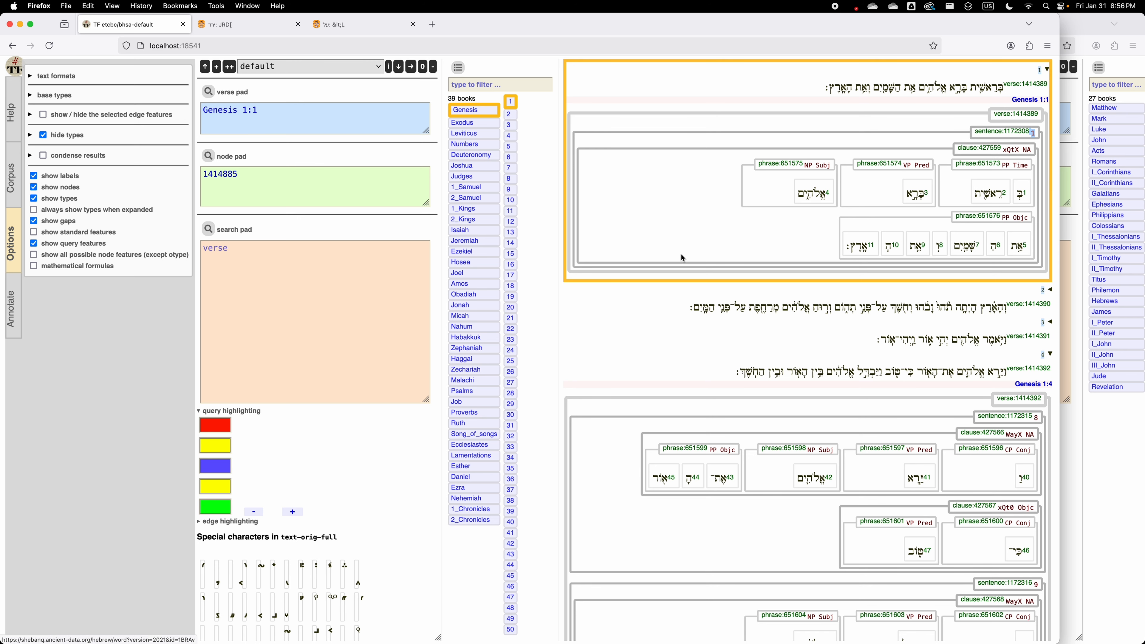
pyautogui.click(36, 189)
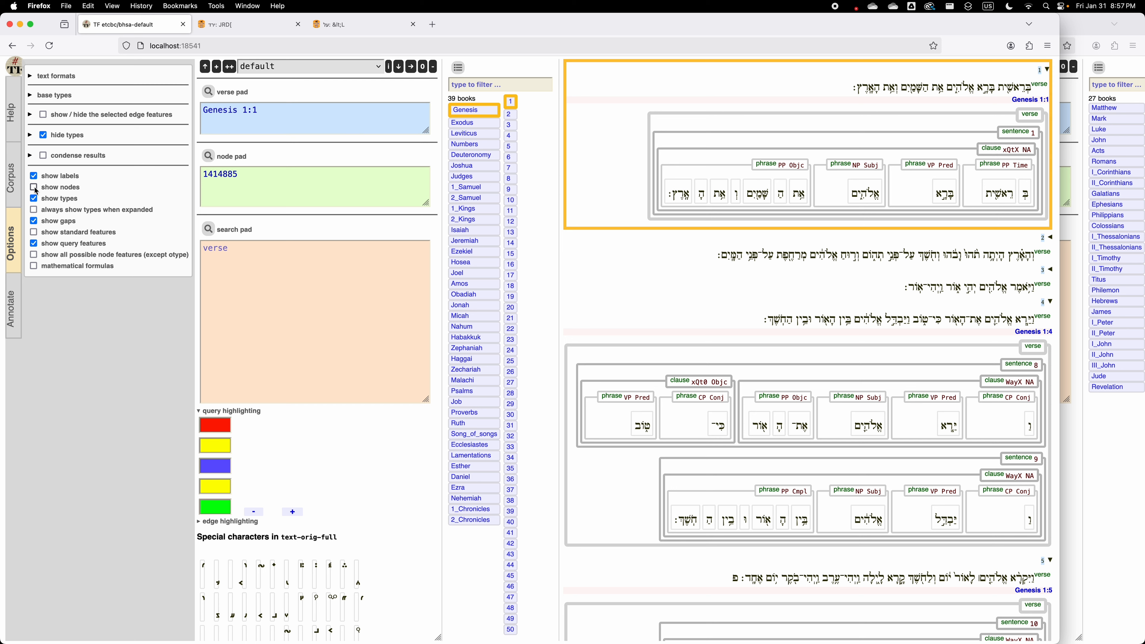
# Clear the node number from the node pad
pyautogui.click(224, 179)
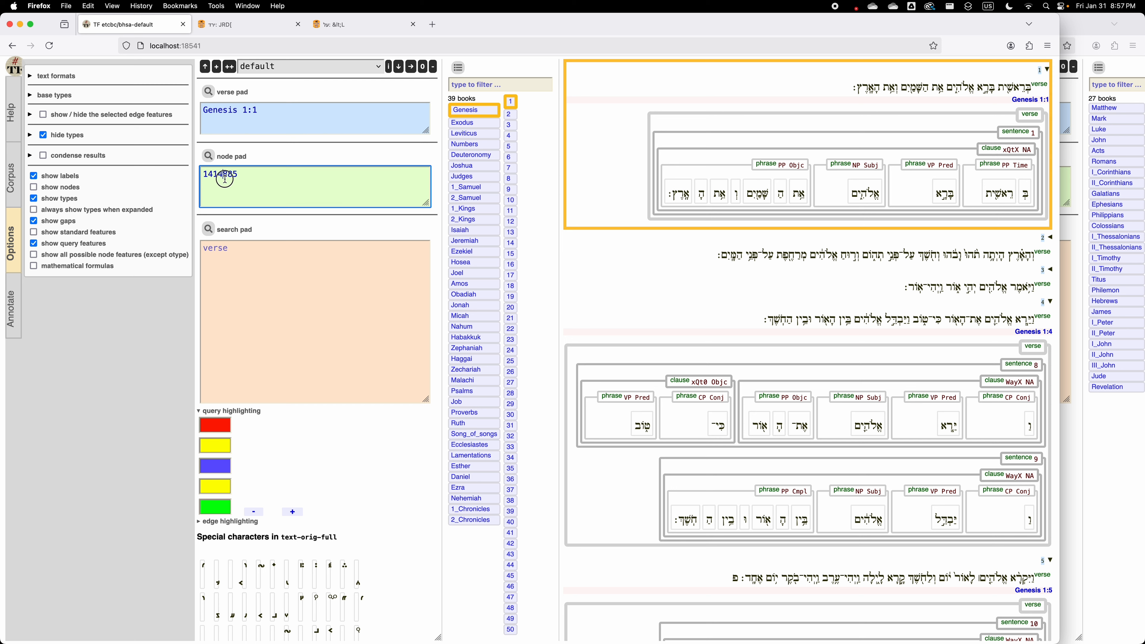
pyautogui.doubleClick(225, 179)
pyautogui.press('BackSpace')
# Show the corpus information, hide the display options and expand the BHSA feature list
pyautogui.click(15, 189)
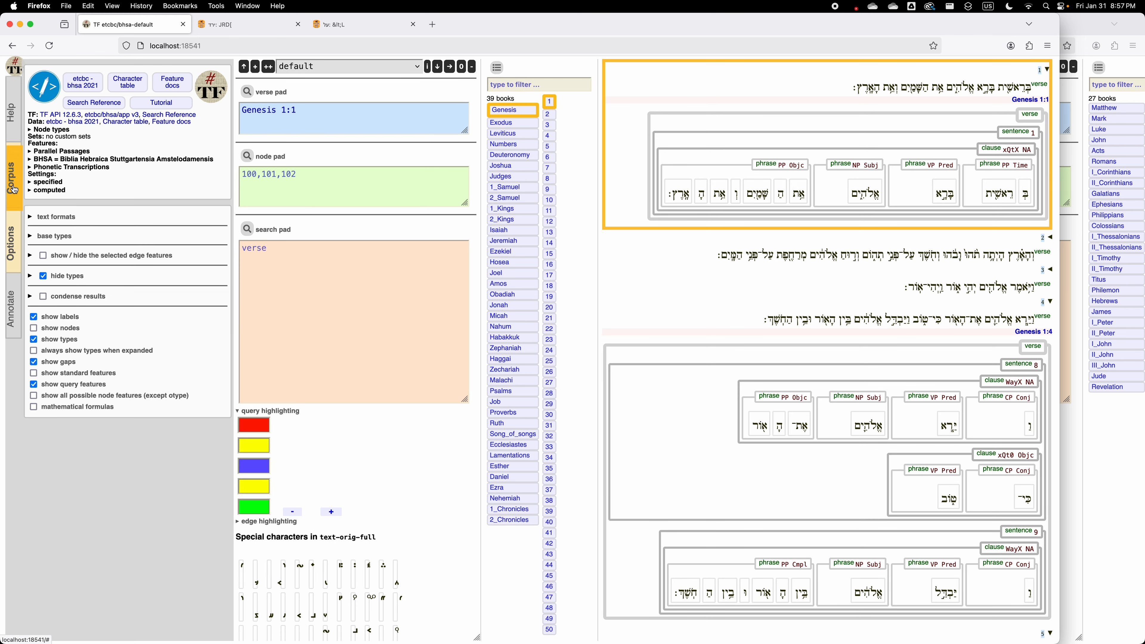
pyautogui.click(12, 242)
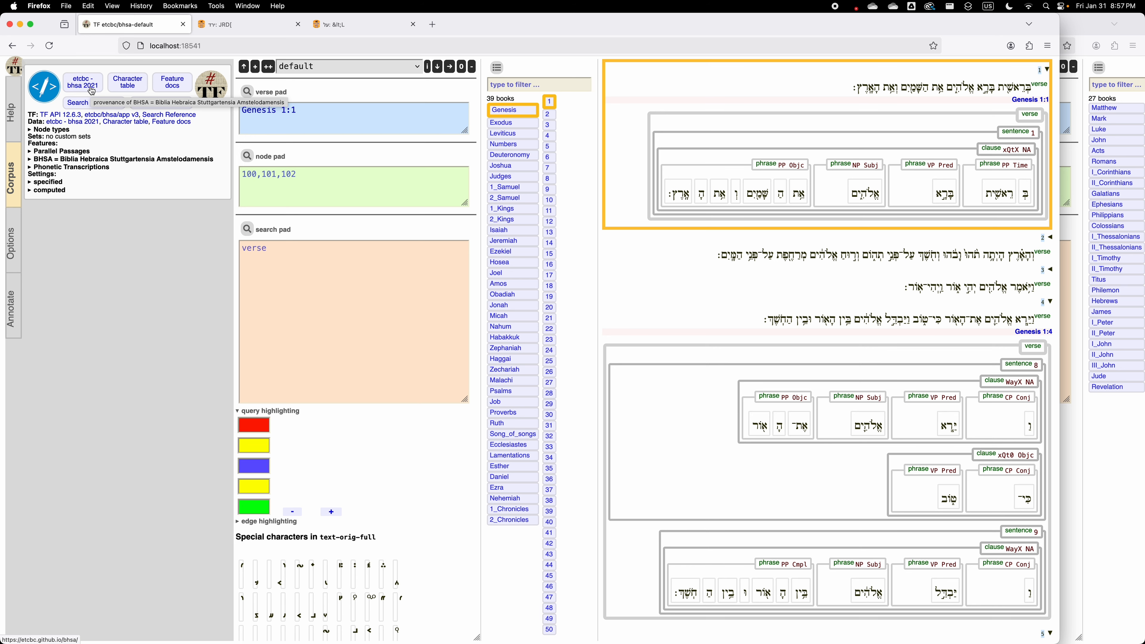
pyautogui.click(31, 159)
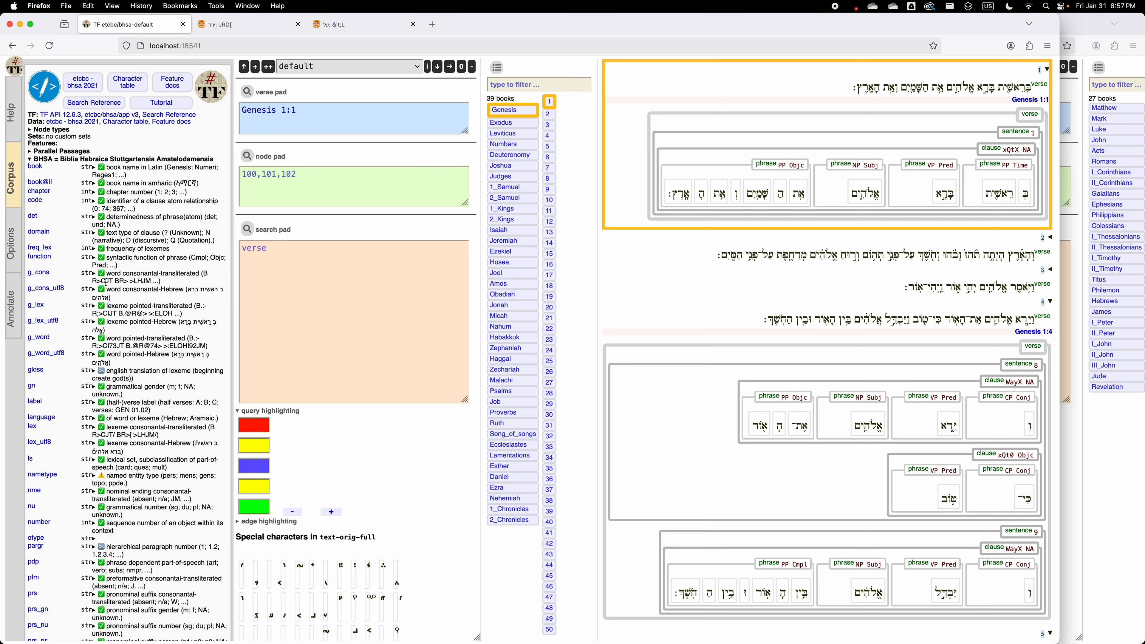
# Look through the whole BHSA feature list with its descriptions, from book to oslots
pyautogui.scroll(-10, 80, 288)
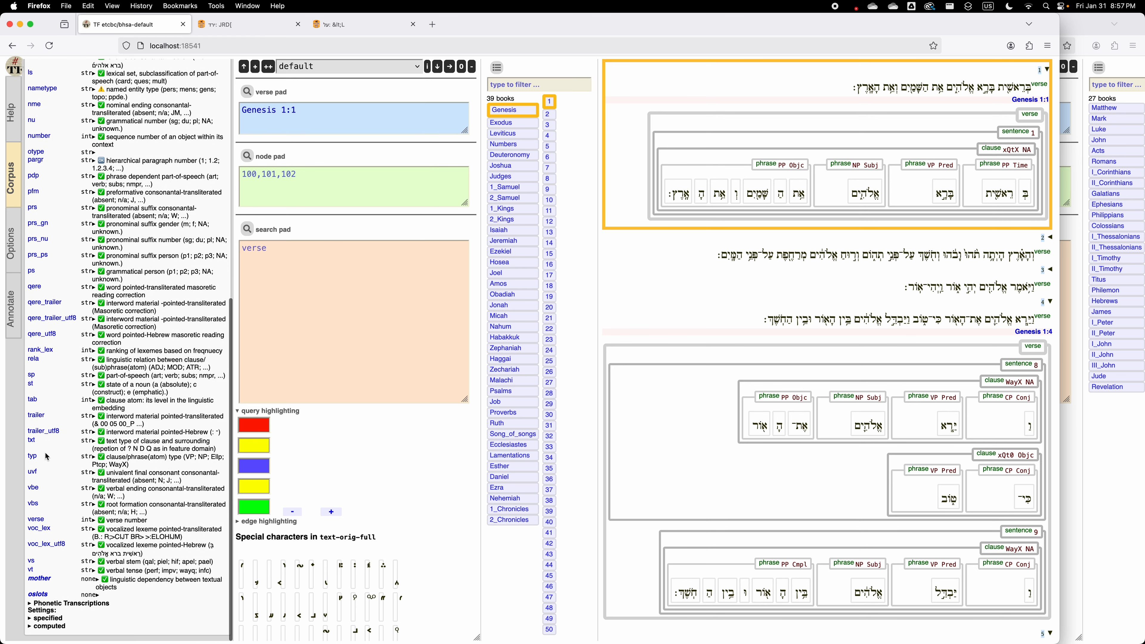
pyautogui.scroll(4, 66, 407)
pyautogui.scroll(5, 65, 407)
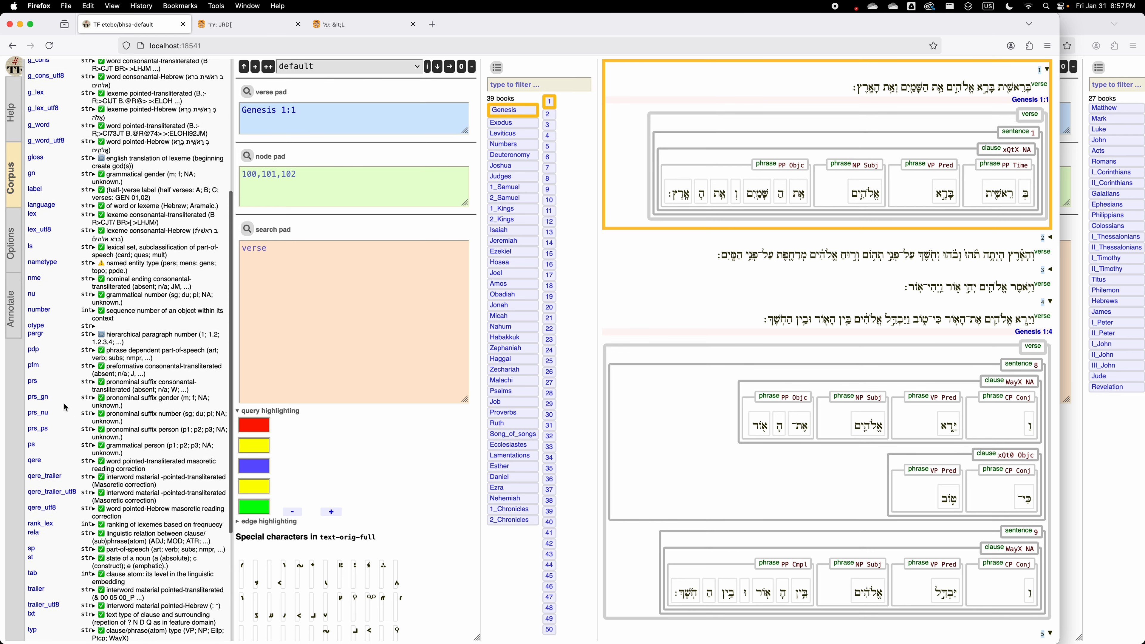
pyautogui.scroll(-5, 66, 407)
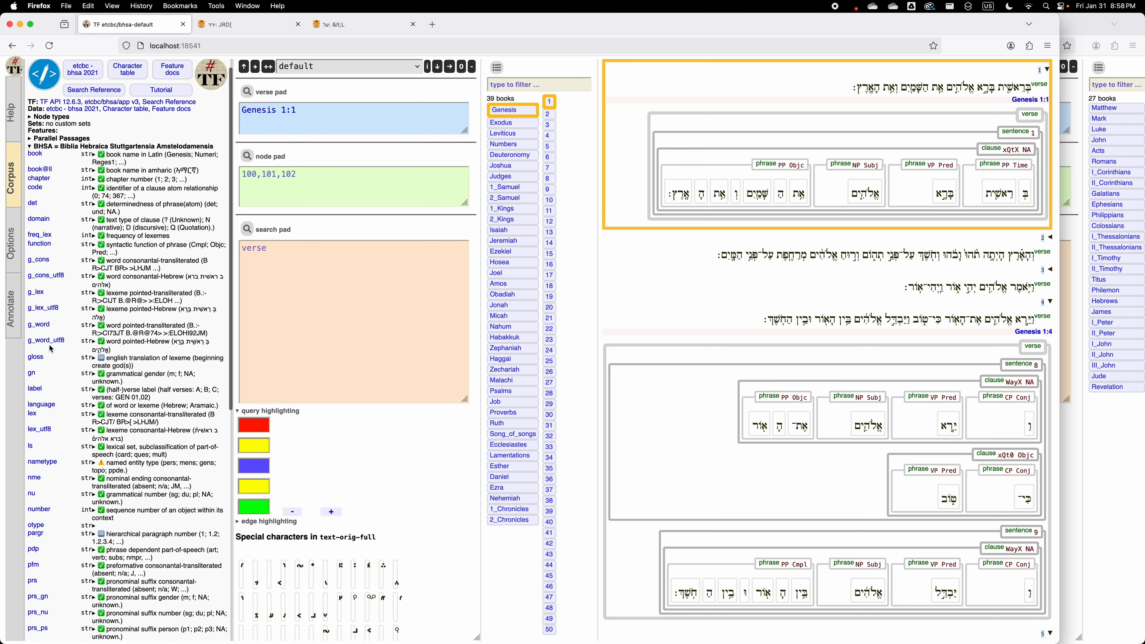
pyautogui.scroll(1, 51, 349)
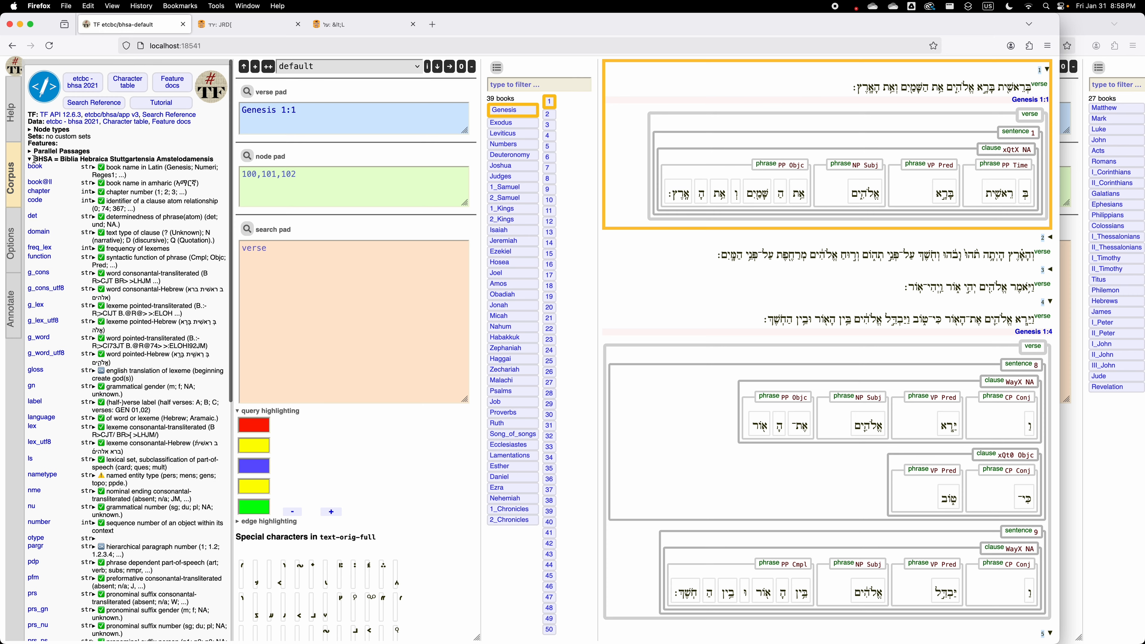
pyautogui.scroll(-10, 46, 210)
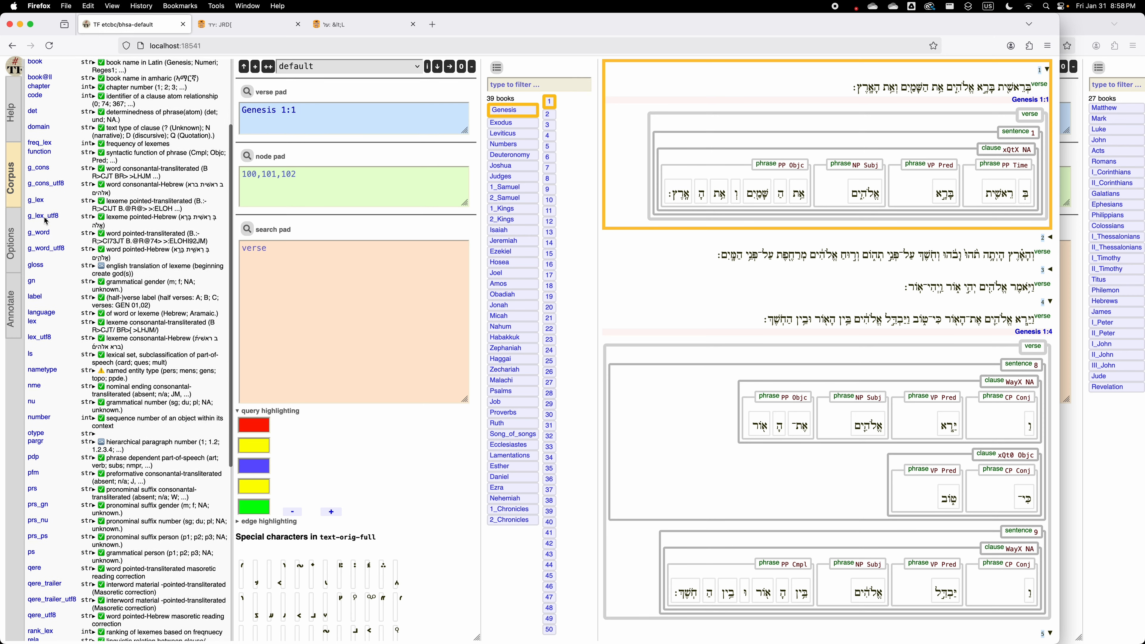
pyautogui.scroll(-10, 46, 221)
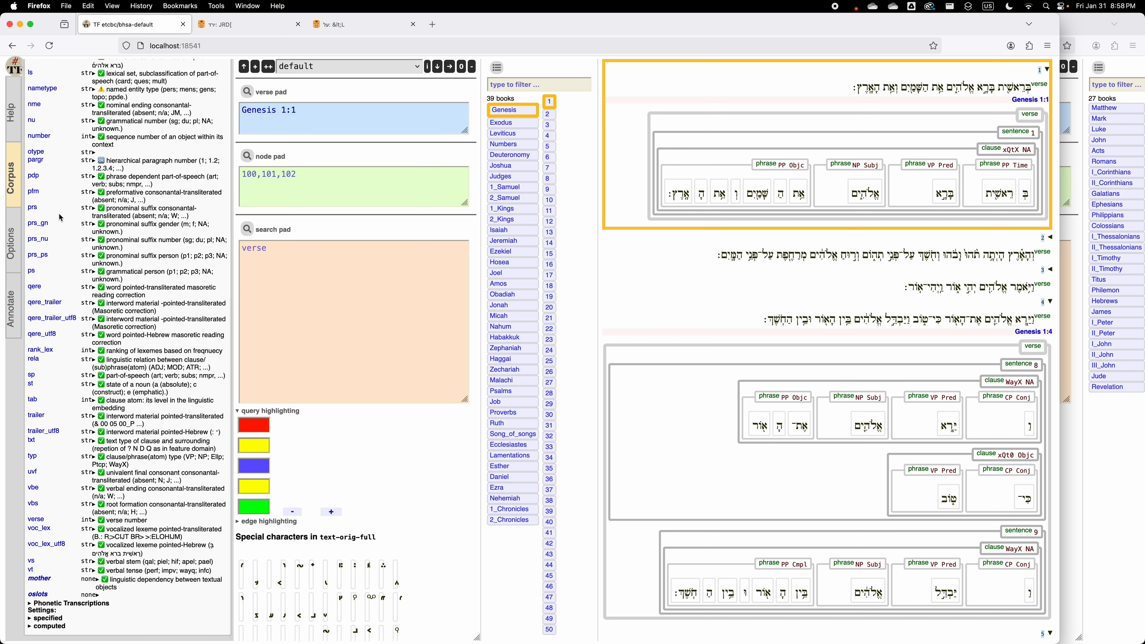
pyautogui.scroll(20, 59, 212)
# Briefly expand and collapse the Parallel Passages and Node types sections of the corpus information
pyautogui.click(31, 152)
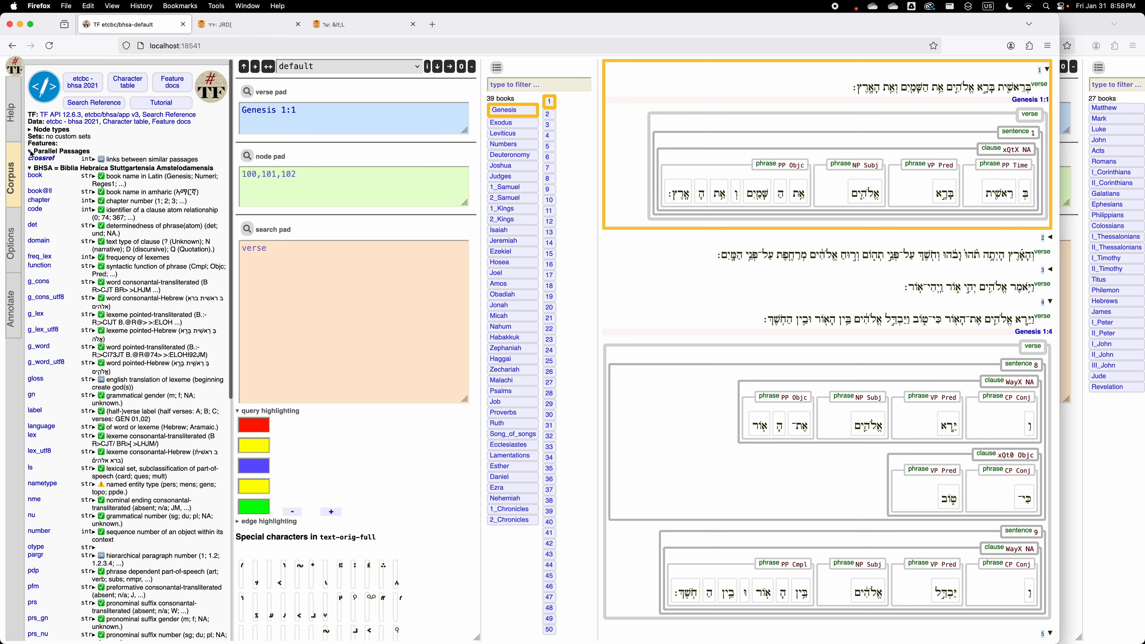
pyautogui.click(30, 152)
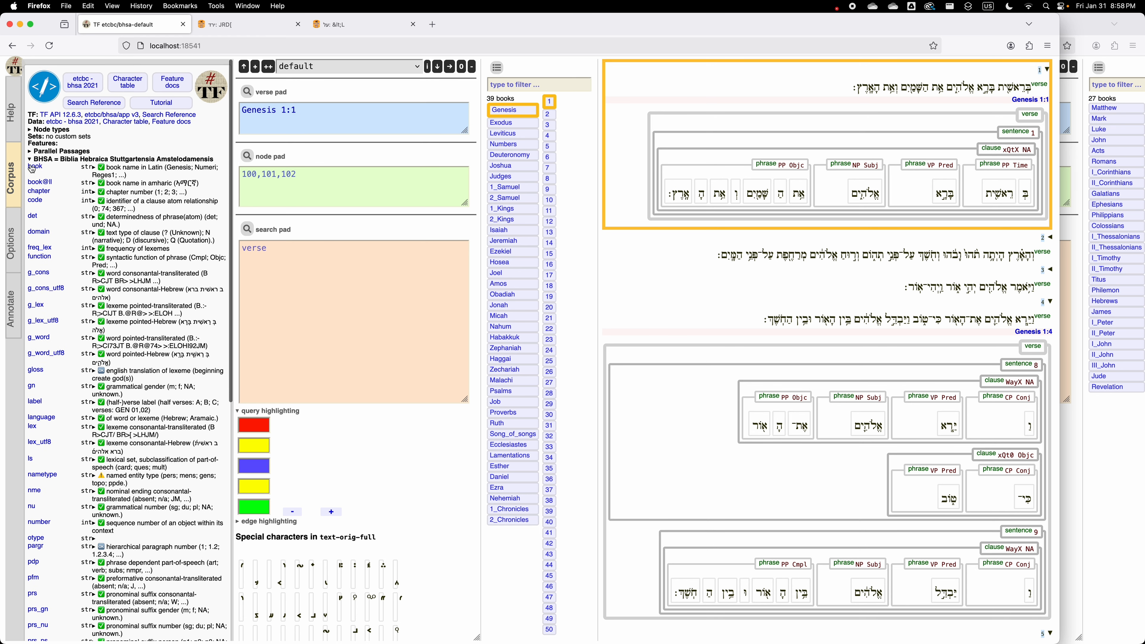
pyautogui.click(29, 131)
pyautogui.click(29, 130)
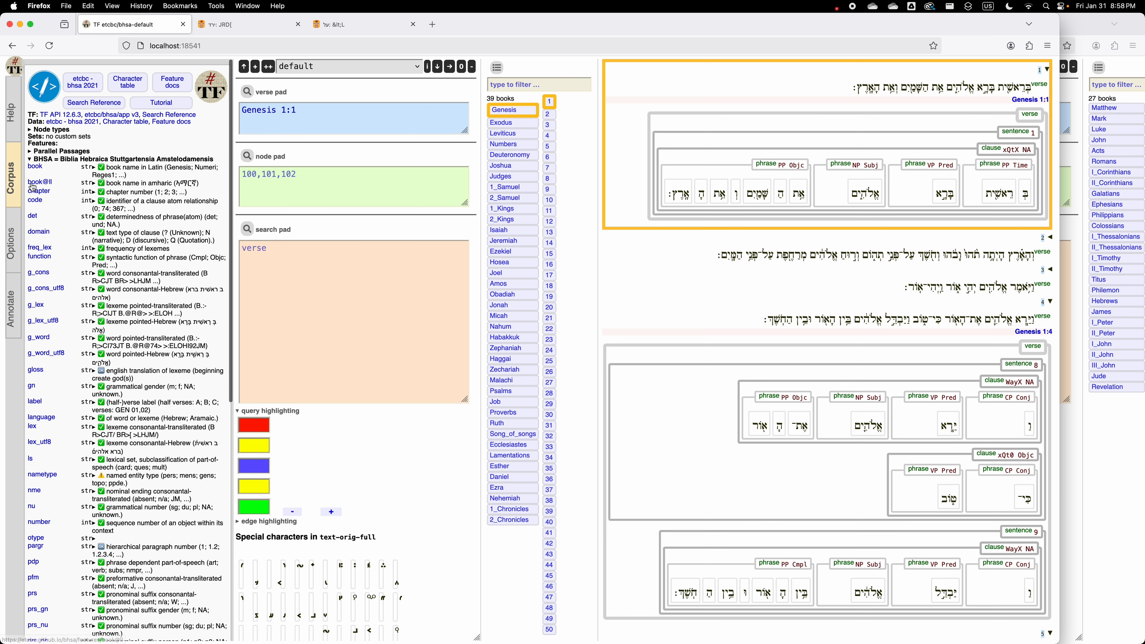
# Open the documentation of the function feature and read its description and the table of phrase function codes
pyautogui.click(41, 261)
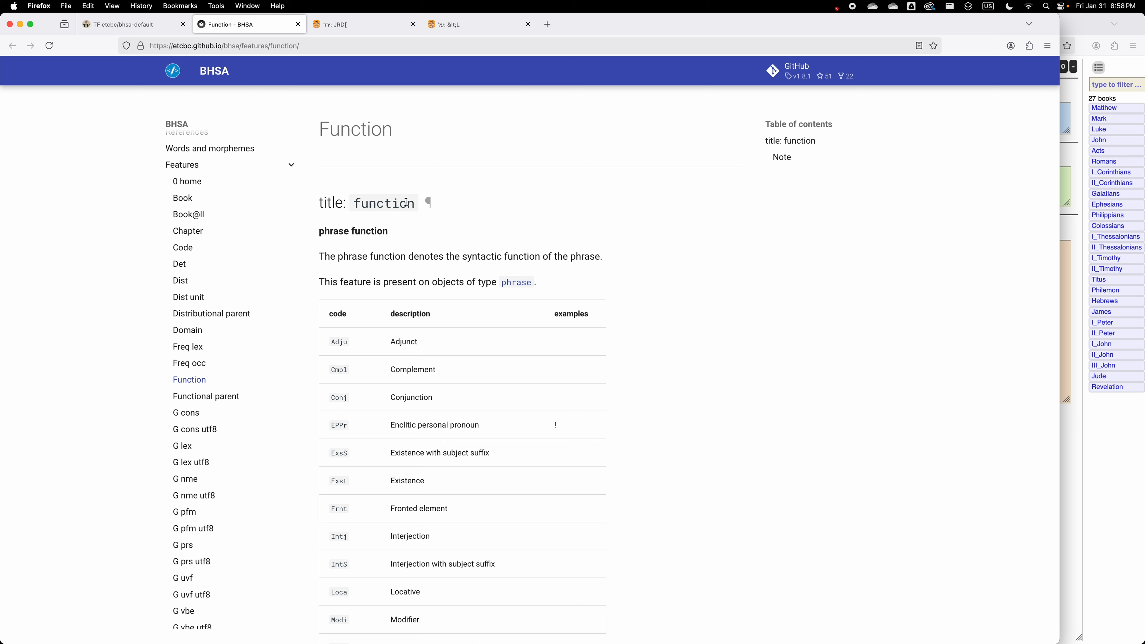
pyautogui.moveTo(356, 201); pyautogui.dragTo(421, 203)
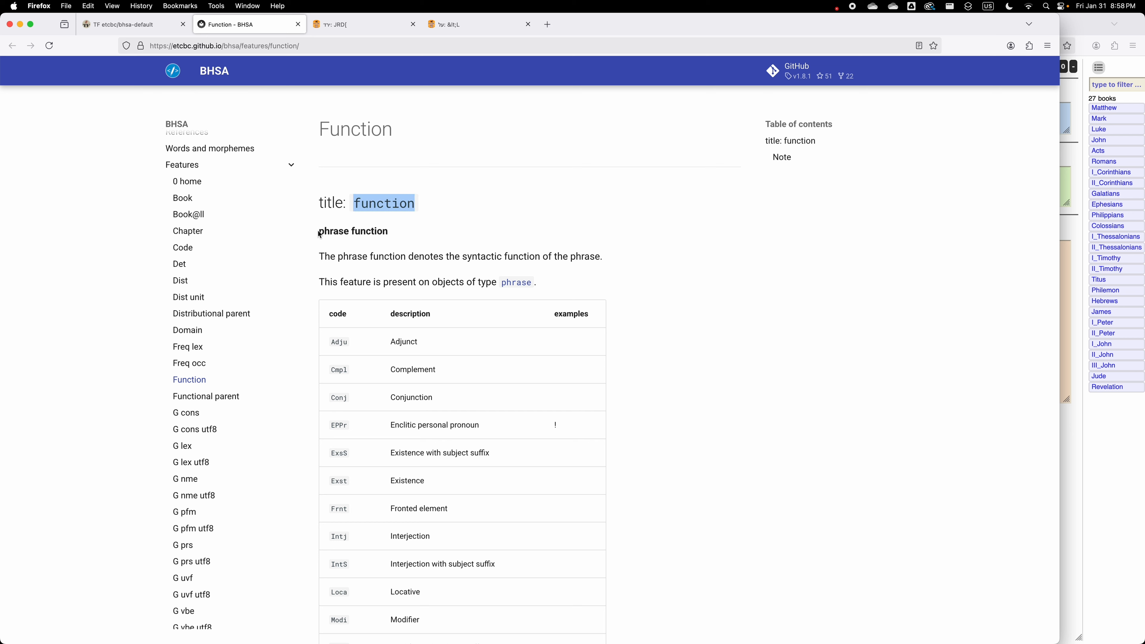
pyautogui.moveTo(319, 235); pyautogui.dragTo(399, 236)
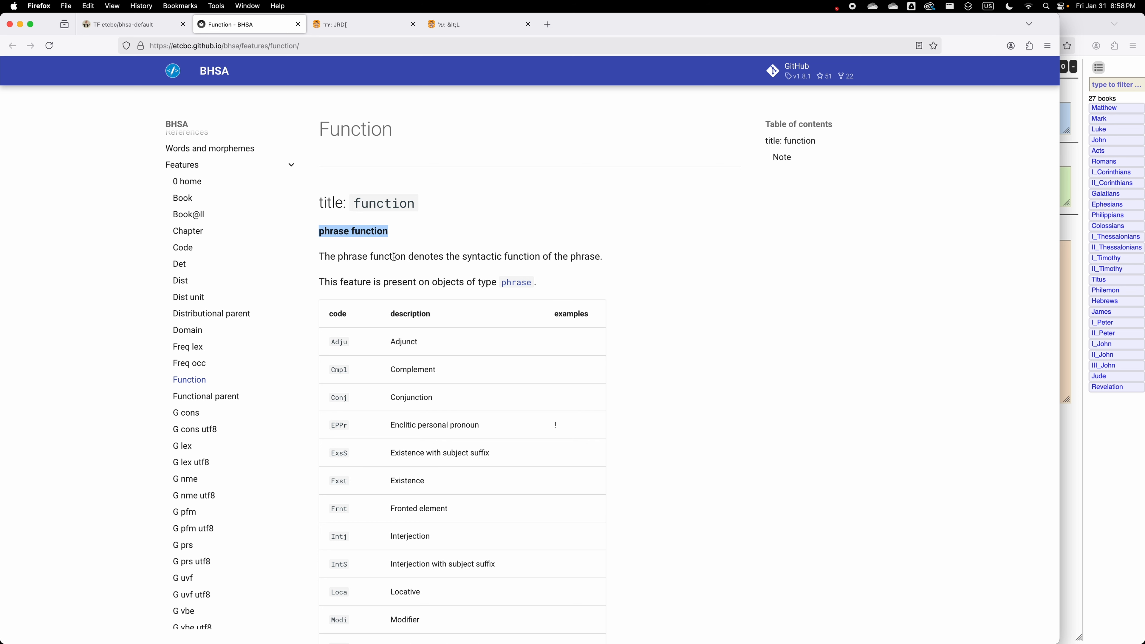
pyautogui.scroll(-4, 393, 257)
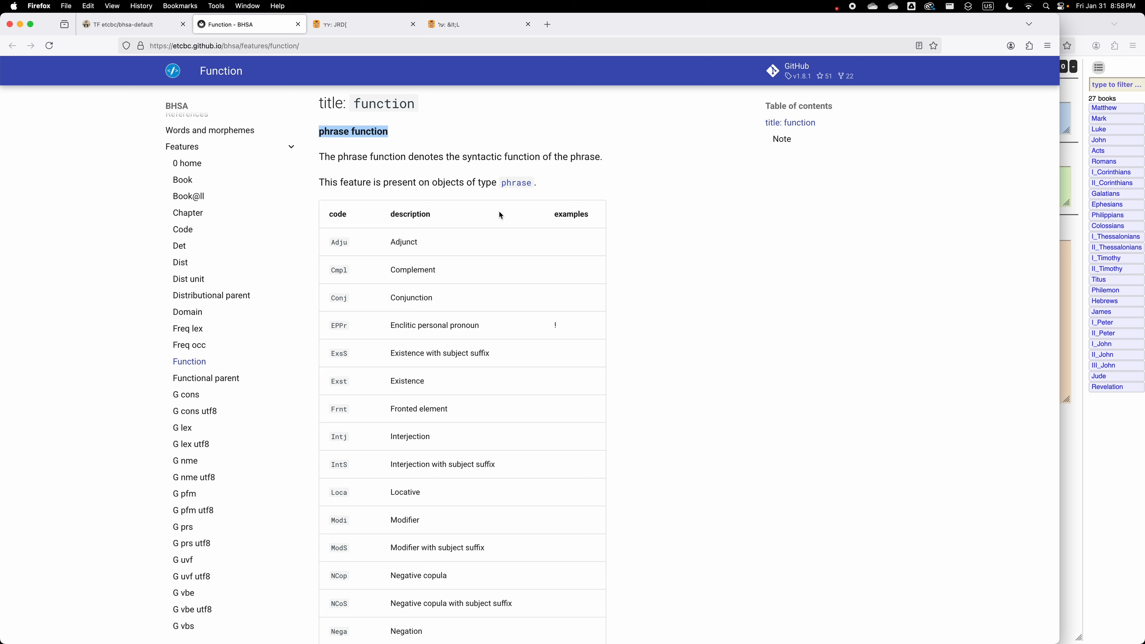
pyautogui.scroll(-6, 348, 241)
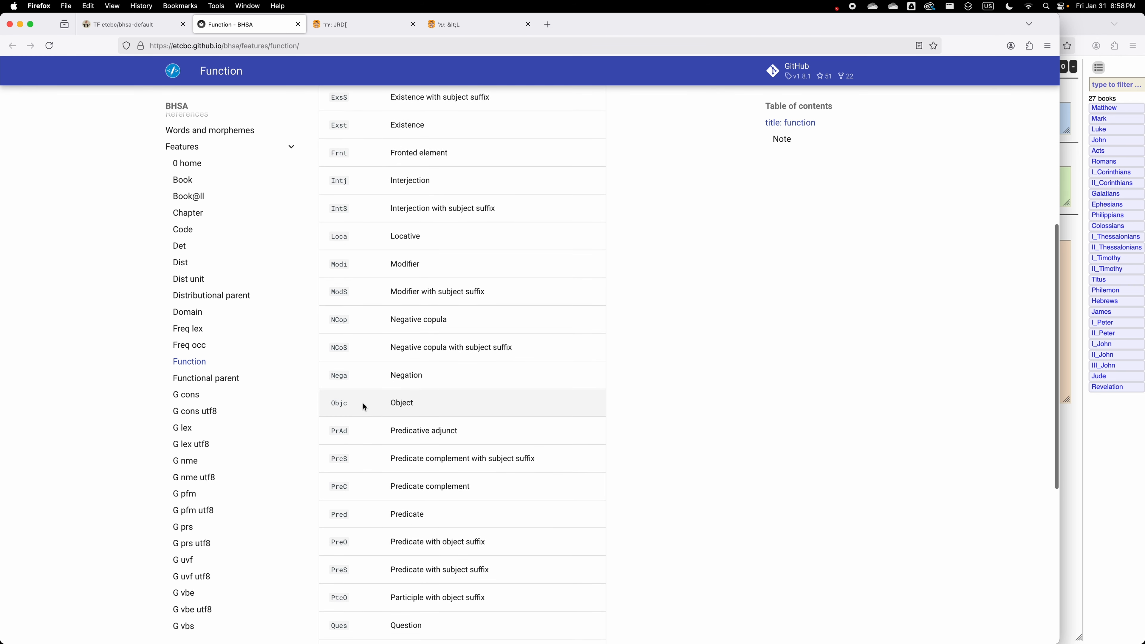
pyautogui.scroll(8, 358, 352)
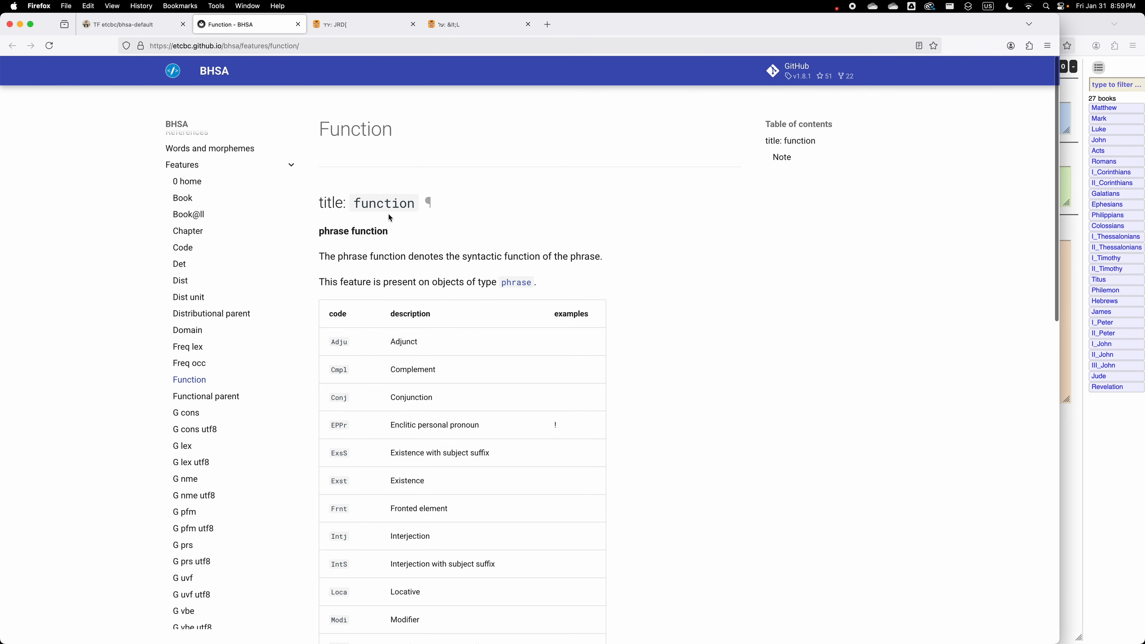
# Return to the corpus browser and replace the search query with clause, followed by an indented line phrase function=Objc
pyautogui.click(112, 26)
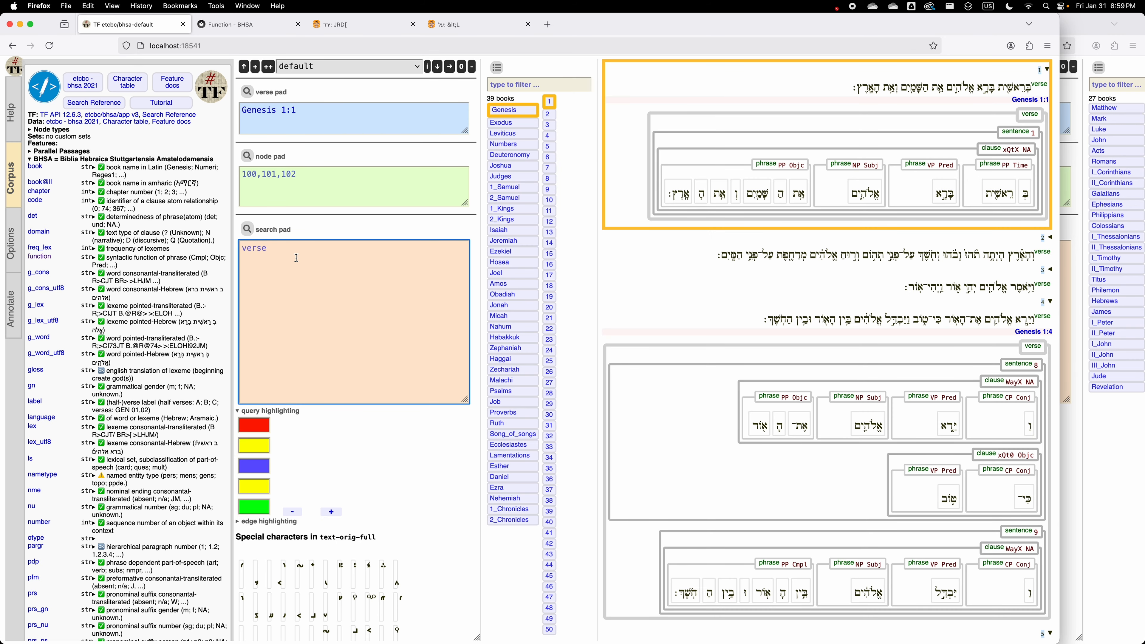
pyautogui.press('super+a')
pyautogui.write('clause')
pyautogui.press('Return')
pyautogui.write('phrase function=Objc')
# Look up the Objc code in the function documentation and check which object type the feature applies to
pyautogui.hotkey('ctrl', 'Tab')
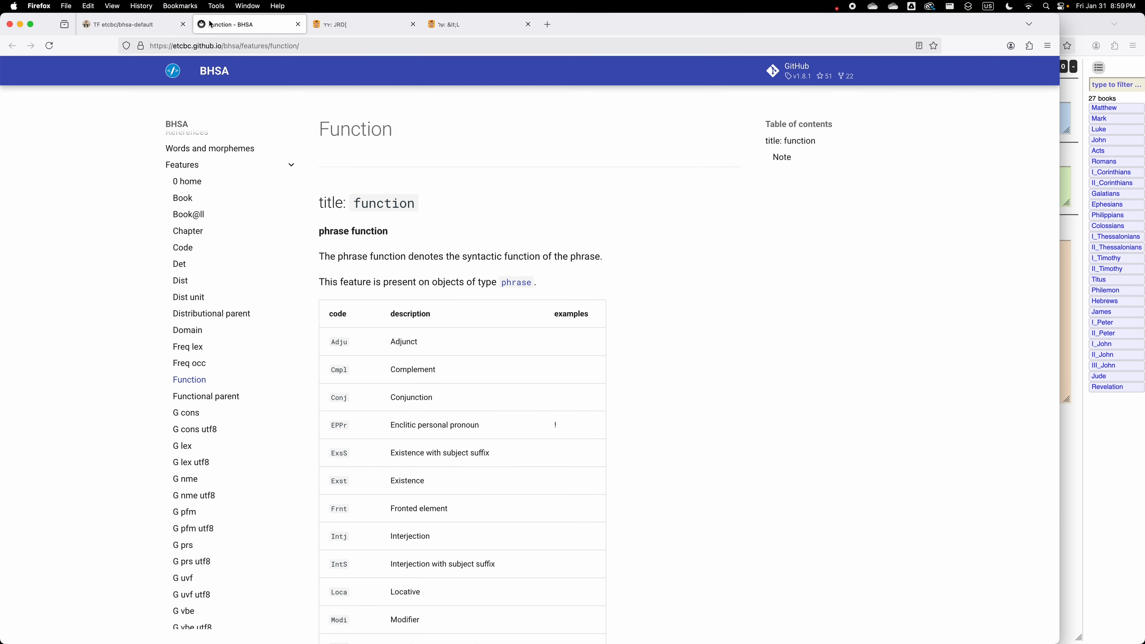
pyautogui.scroll(-10, 399, 455)
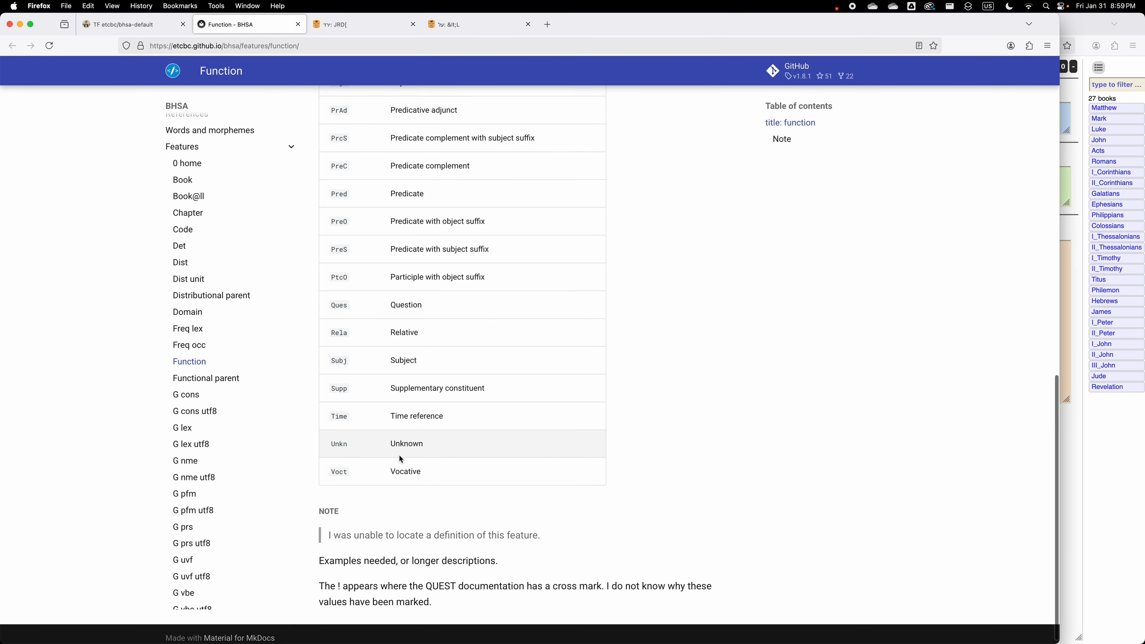
pyautogui.scroll(5, 399, 459)
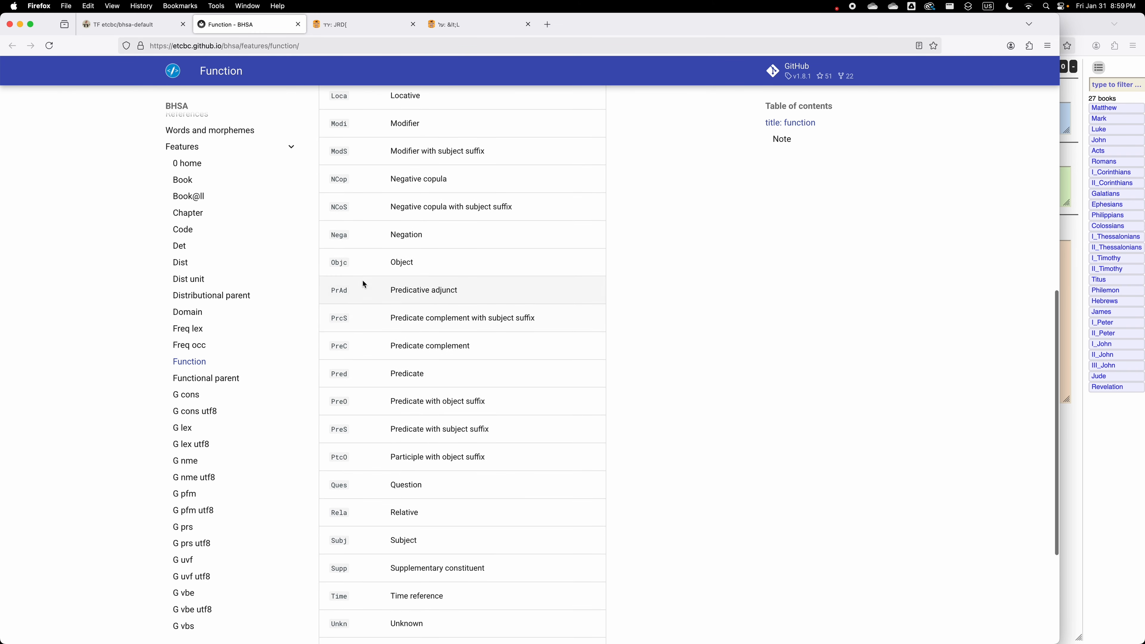
pyautogui.doubleClick(339, 262)
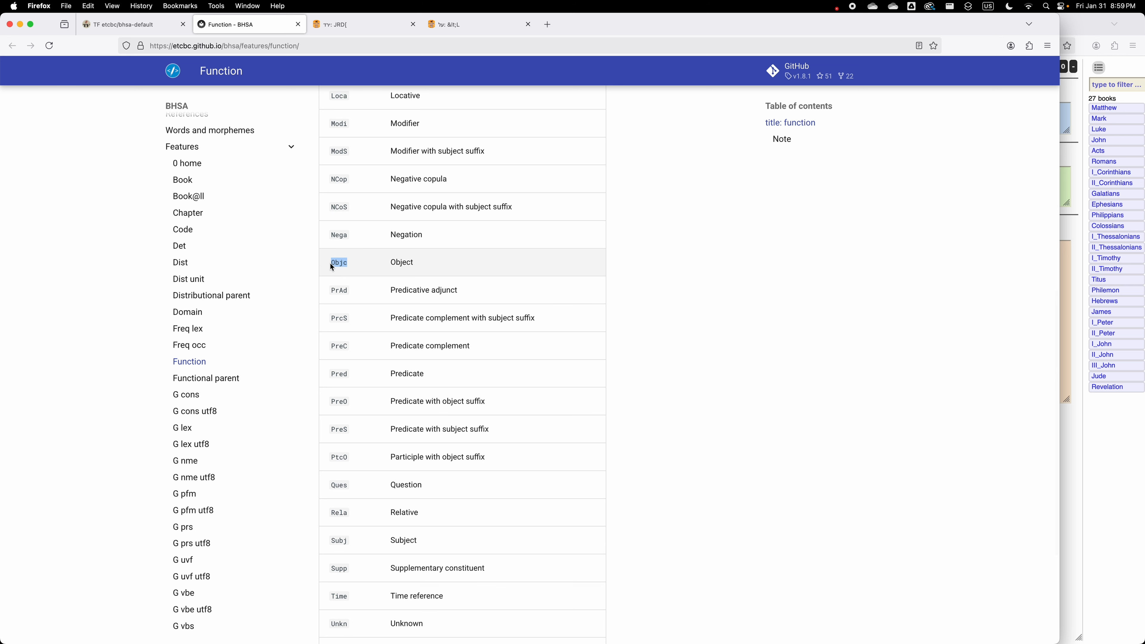
pyautogui.scroll(10, 407, 304)
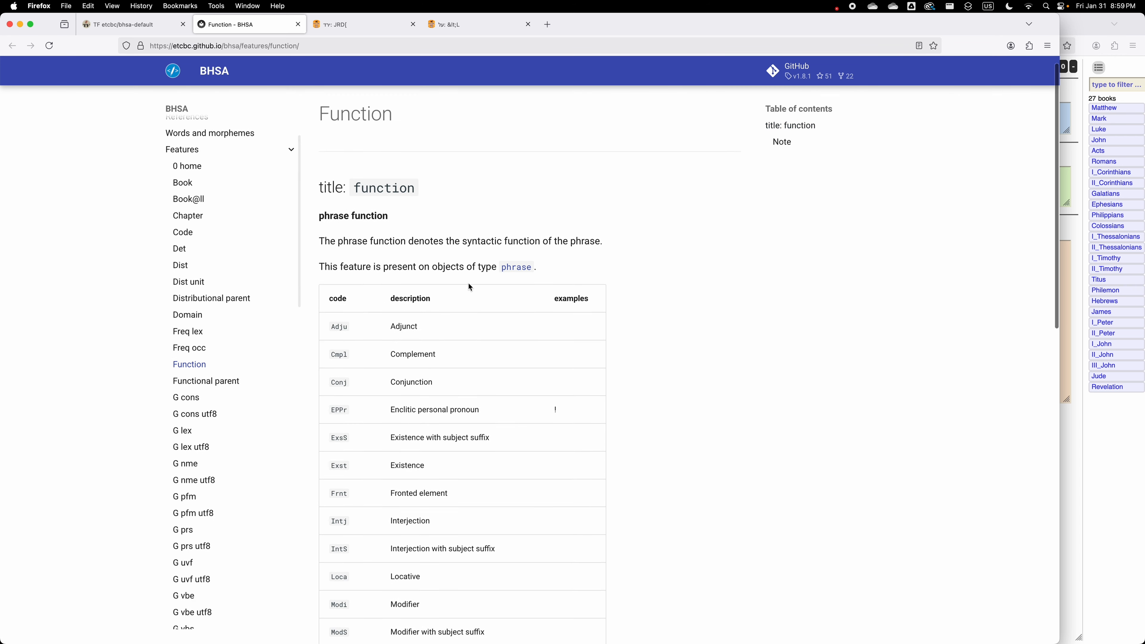
pyautogui.scroll(1, 468, 283)
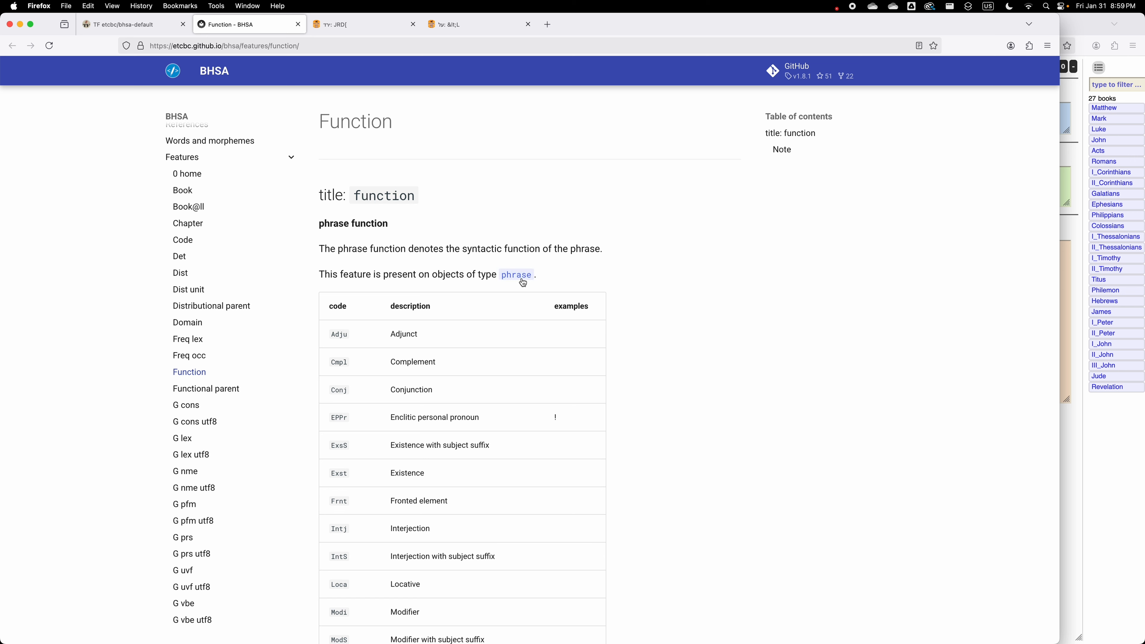
# Run the clause query for Objc phrases in the corpus browser and open the Genesis 1:1 result in its passage
pyautogui.click(130, 24)
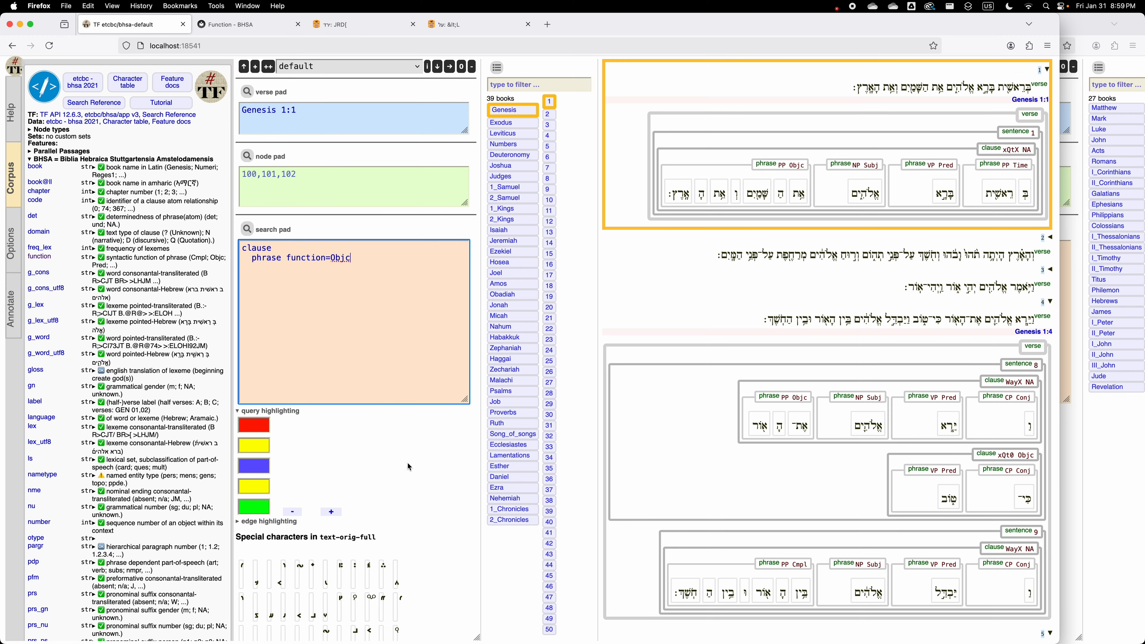
pyautogui.doubleClick(269, 257)
pyautogui.doubleClick(303, 258)
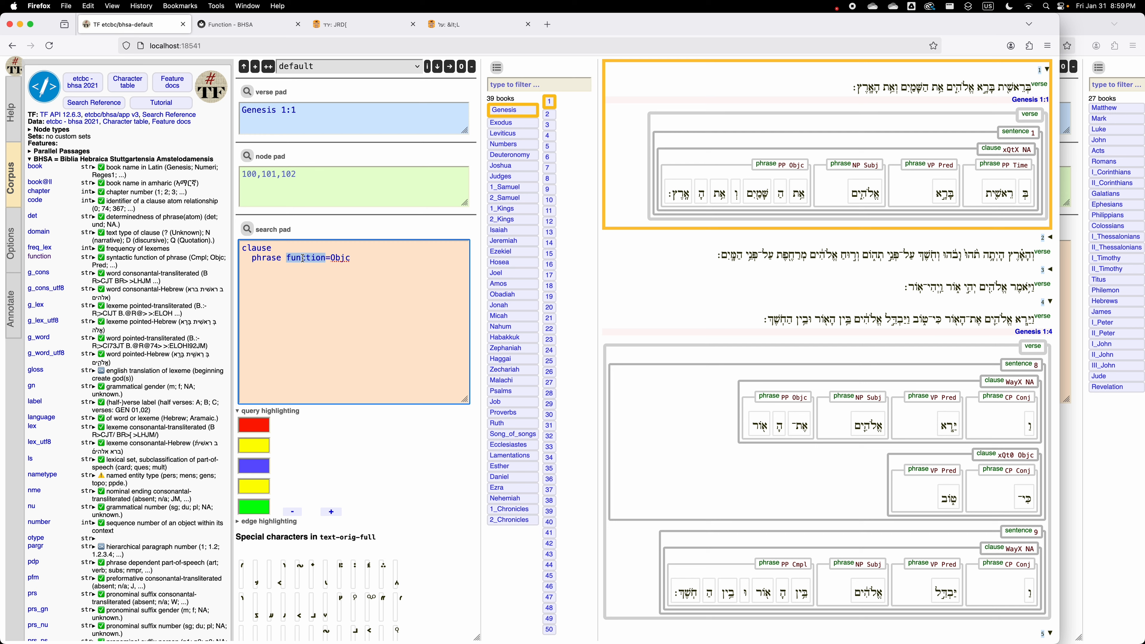
pyautogui.doubleClick(344, 258)
pyautogui.click(248, 230)
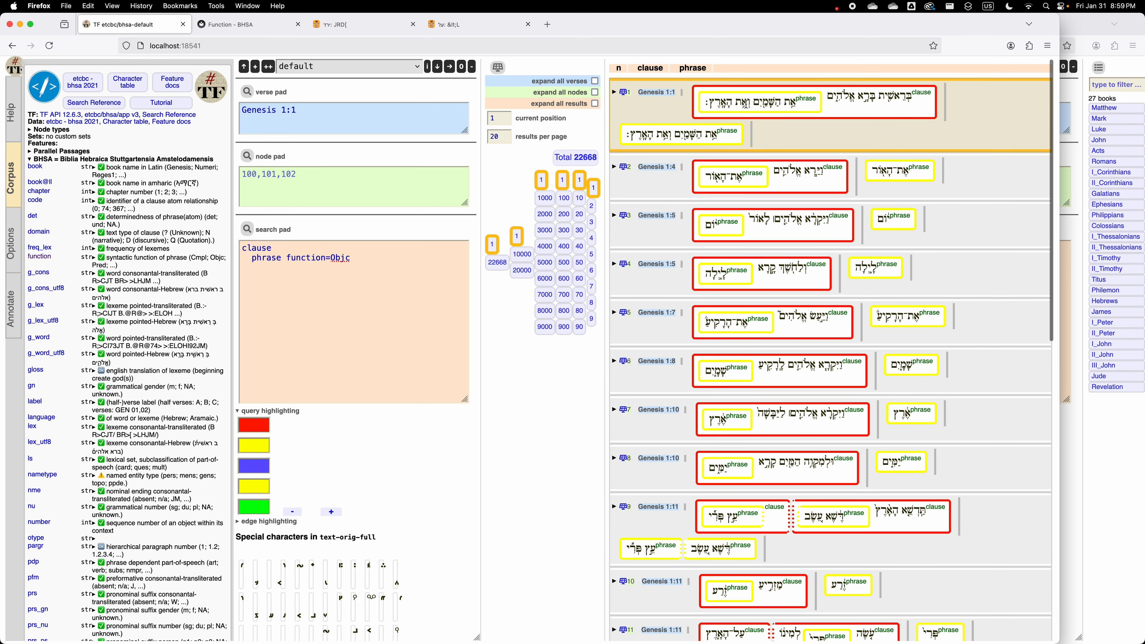
pyautogui.click(624, 96)
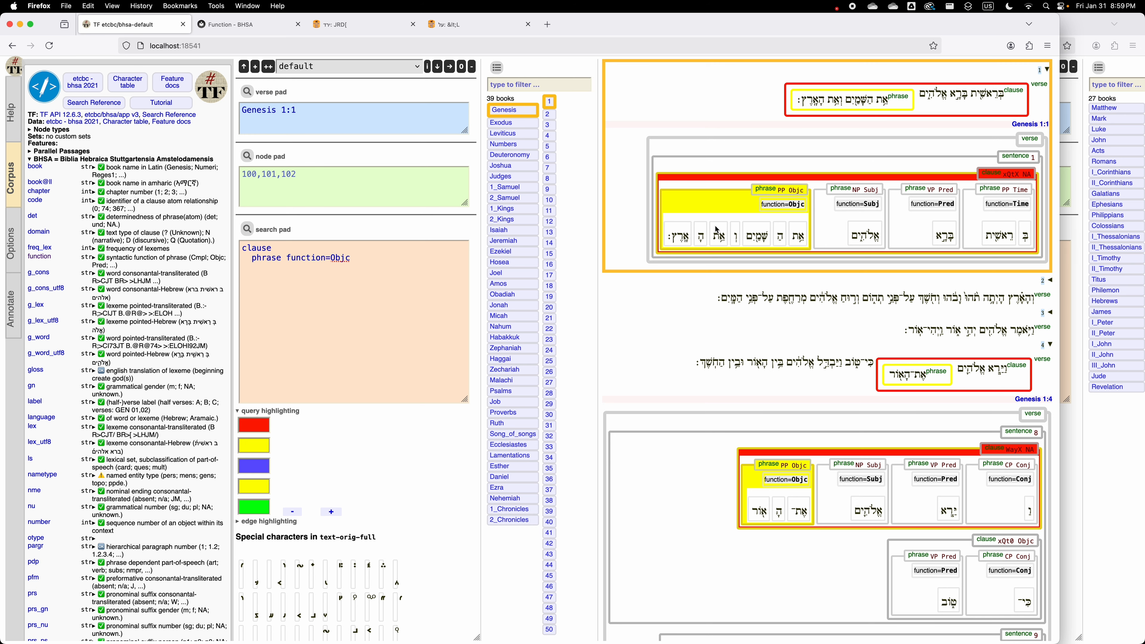
# Collapse the BHSA feature list and open the overview page of the feature documentation
pyautogui.click(317, 289)
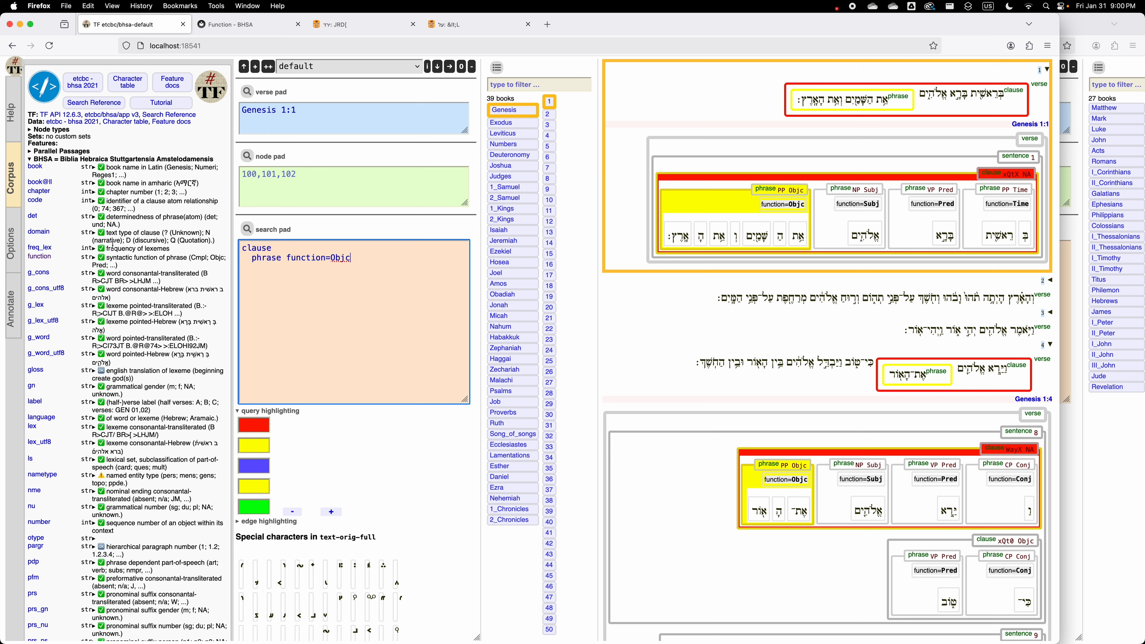
pyautogui.click(30, 159)
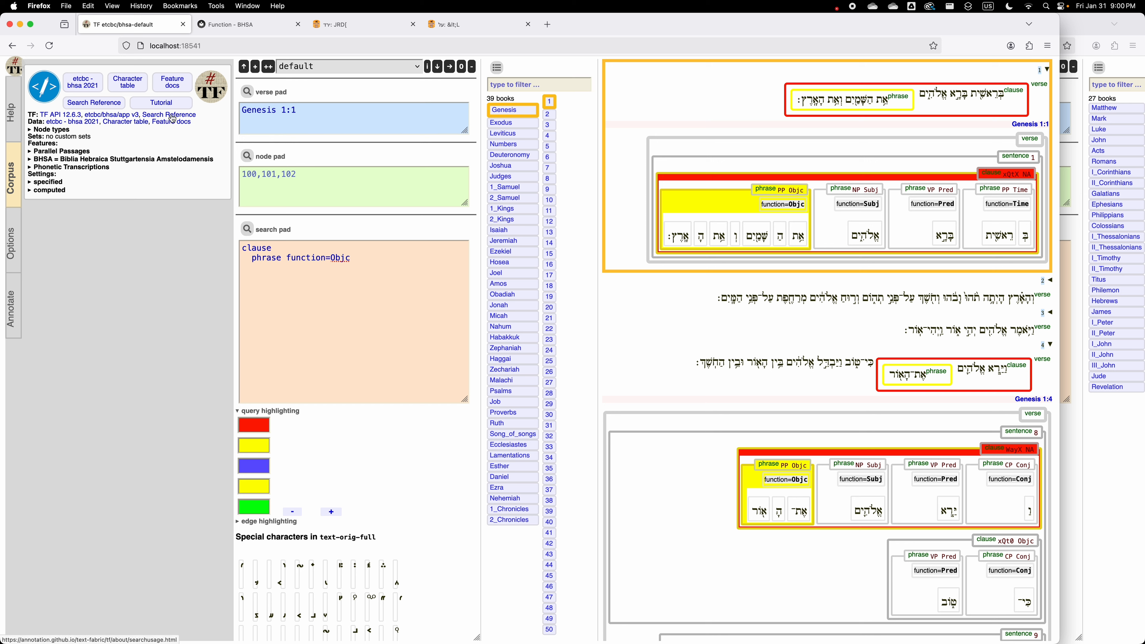
pyautogui.click(172, 85)
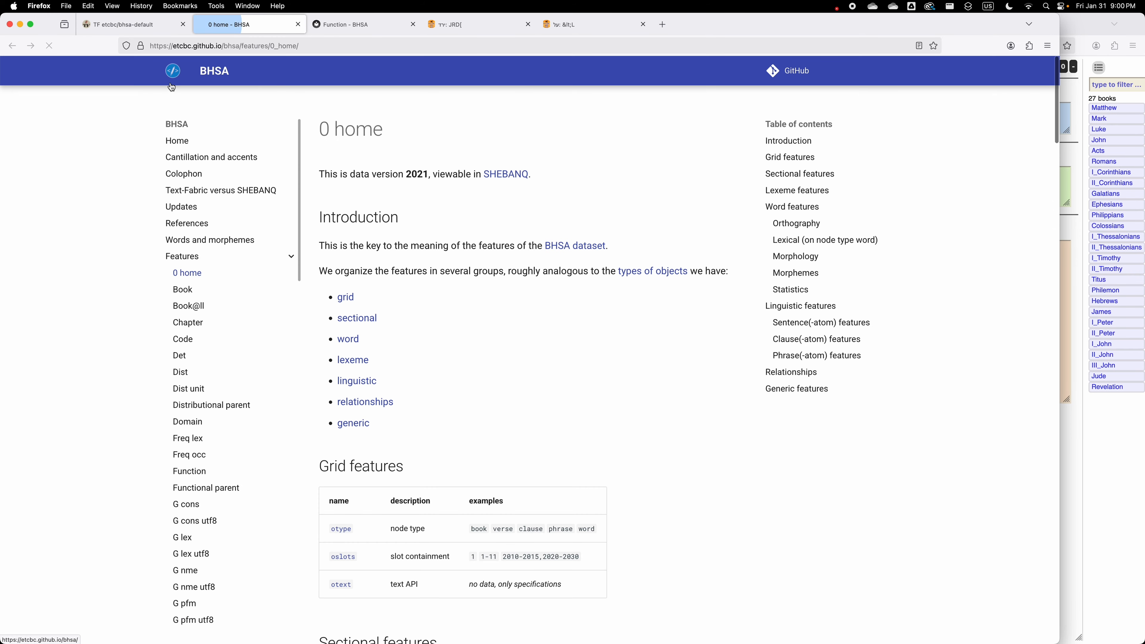
# Examine the documented feature groups from grid and sectional features through lexeme, orthography and lexical features to morphology
pyautogui.scroll(-4, 431, 203)
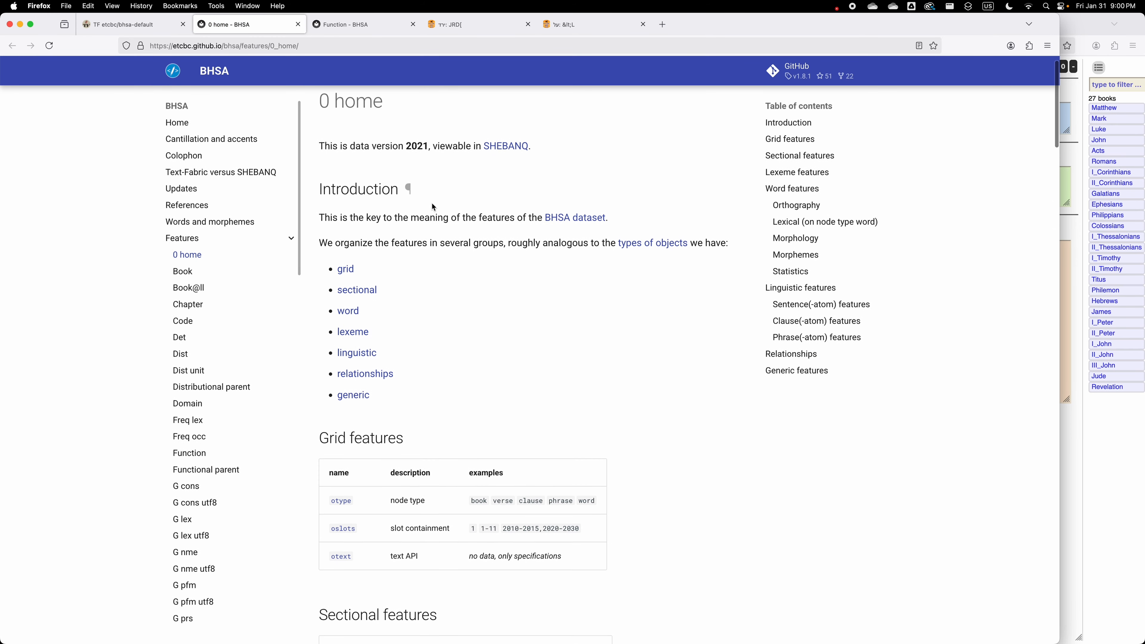
pyautogui.scroll(-10, 431, 203)
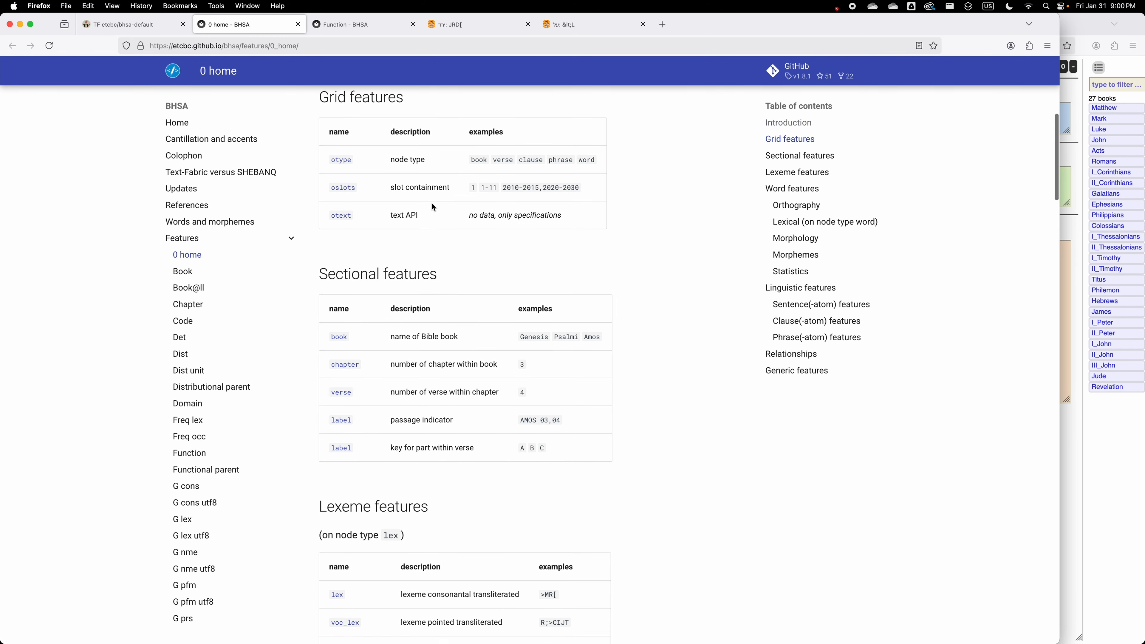
pyautogui.scroll(-7, 432, 203)
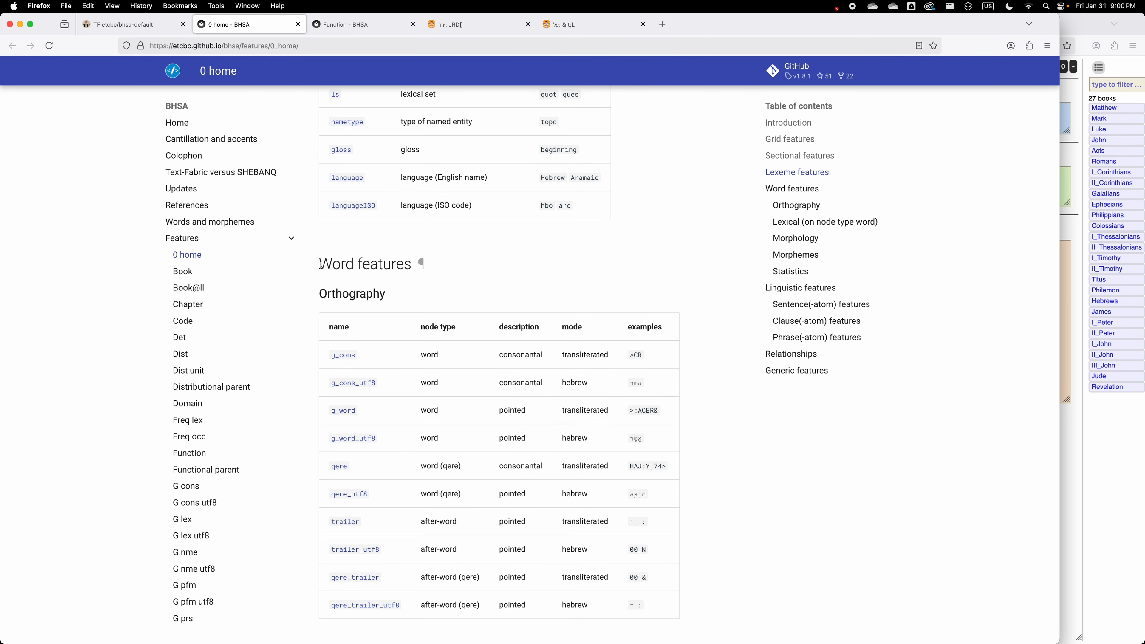
pyautogui.scroll(-4, 432, 307)
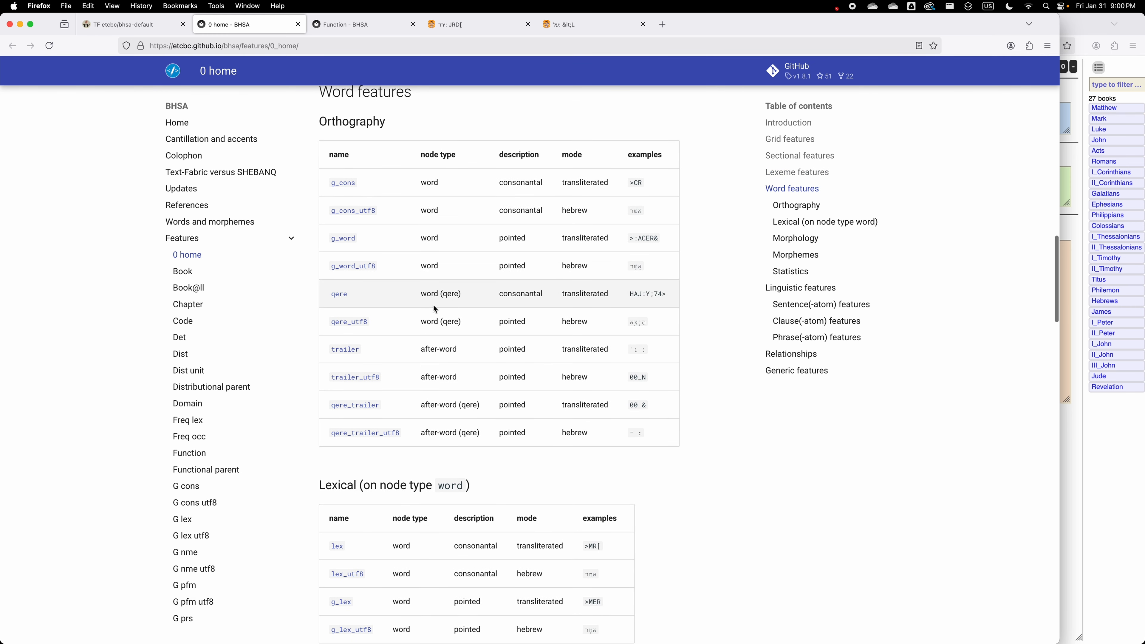
pyautogui.scroll(-1, 433, 308)
pyautogui.scroll(2, 354, 145)
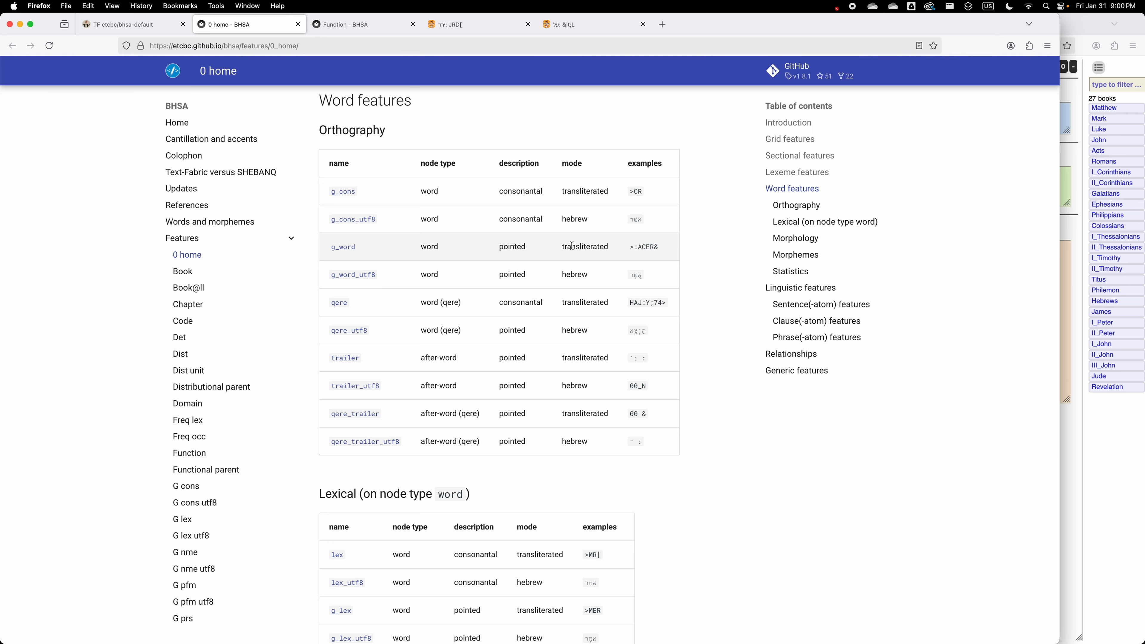
pyautogui.scroll(-5, 521, 331)
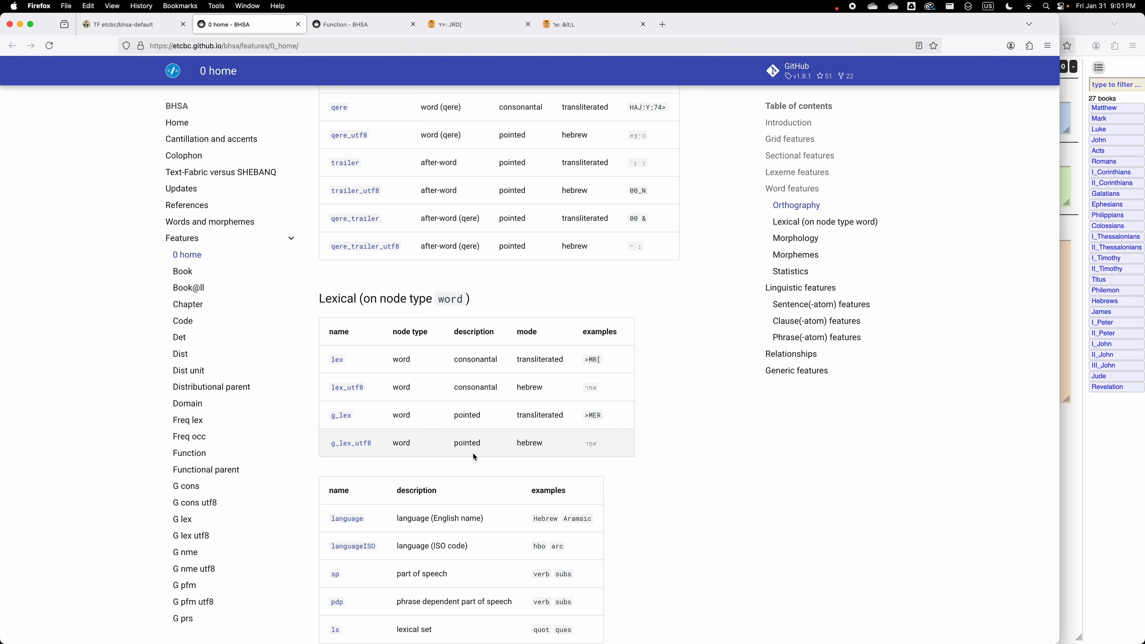
pyautogui.scroll(-5, 473, 456)
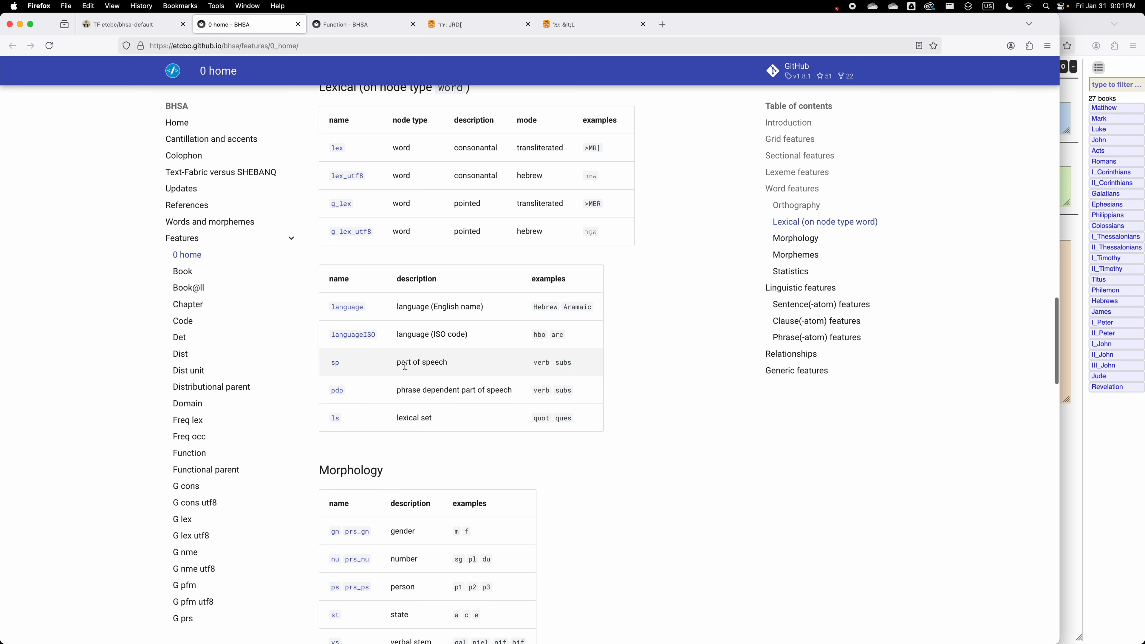
pyautogui.scroll(-5, 350, 325)
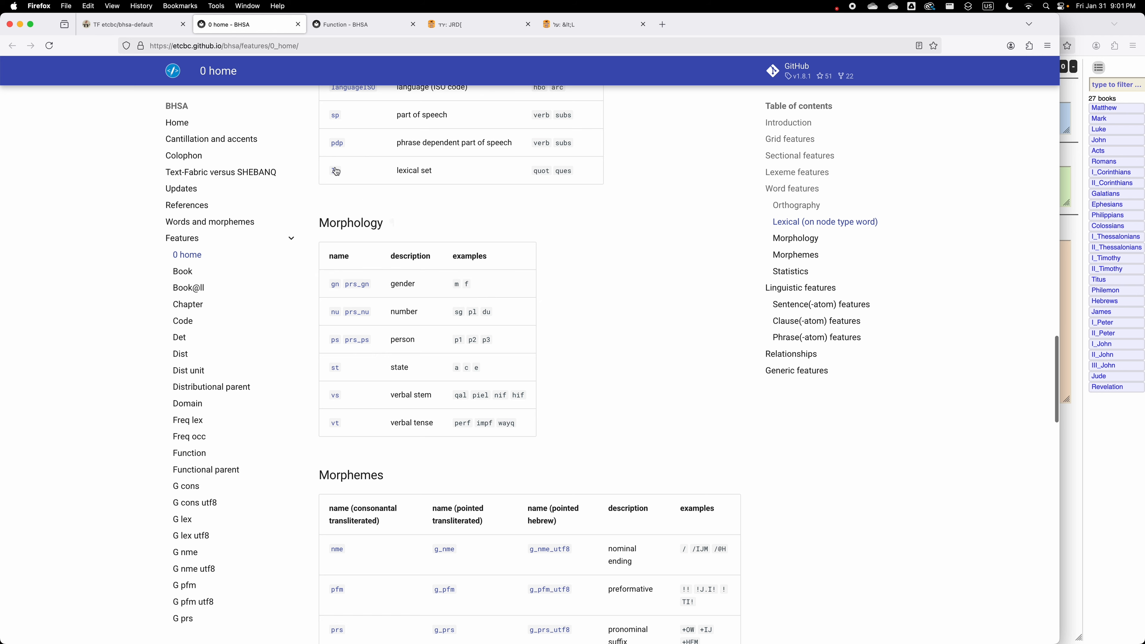
# Return to the corpus browser and replace the search query with word
pyautogui.click(120, 25)
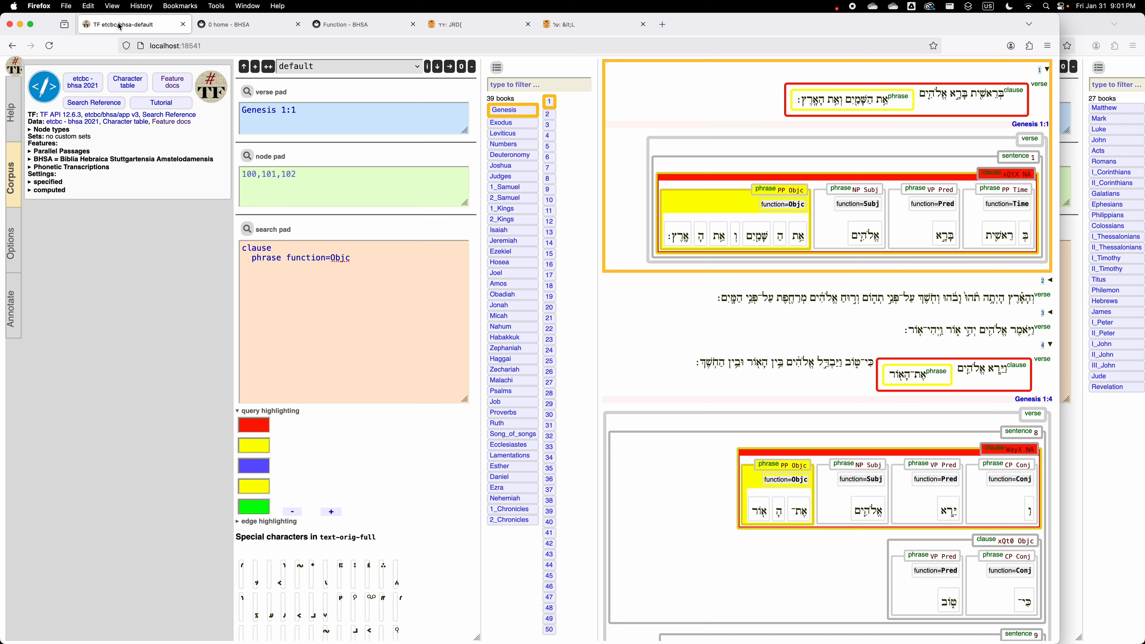
pyautogui.click(371, 258)
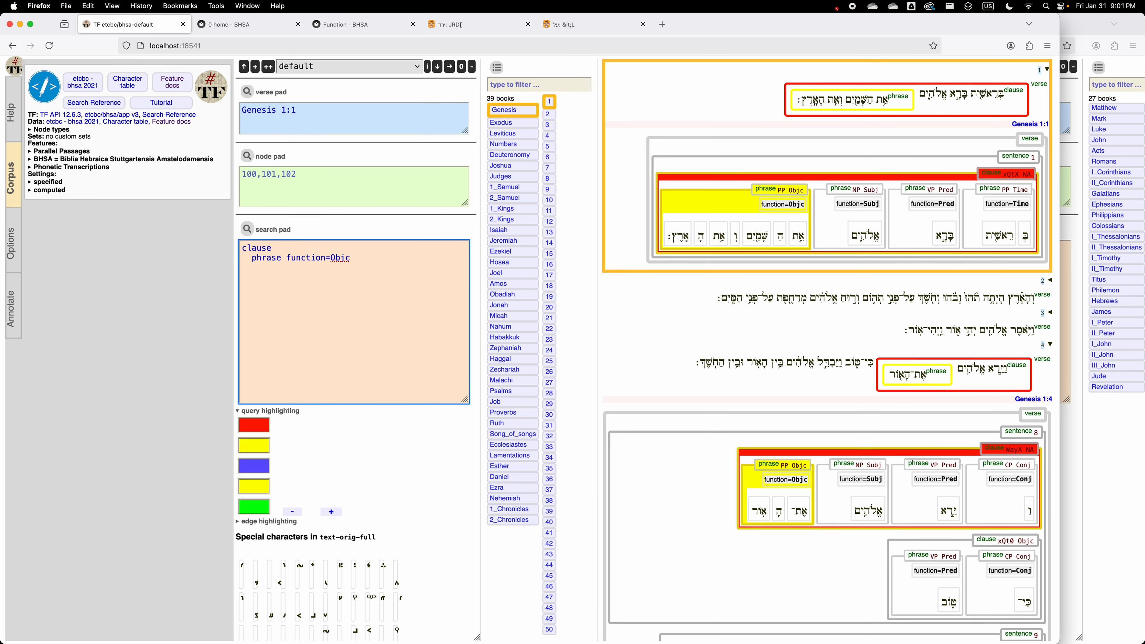
pyautogui.hotkey('ctrl', 'a')
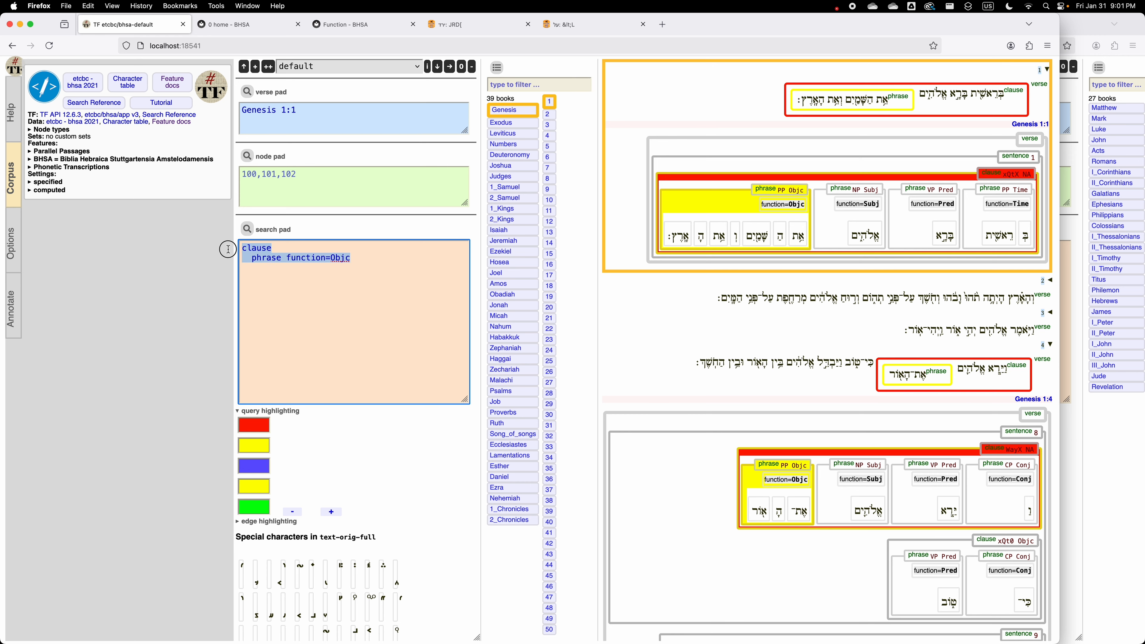
pyautogui.press('BackSpace')
pyautogui.write('word')
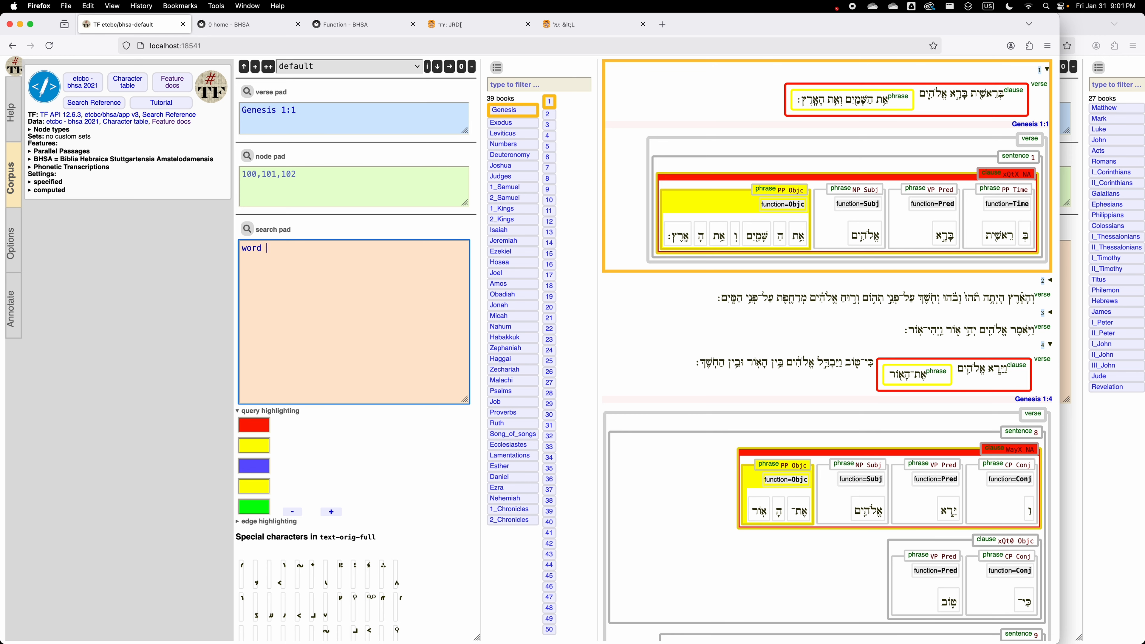
# Close the Function documentation page and examine the lexical and morphology feature tables in the BHSA feature overview
pyautogui.click(372, 29)
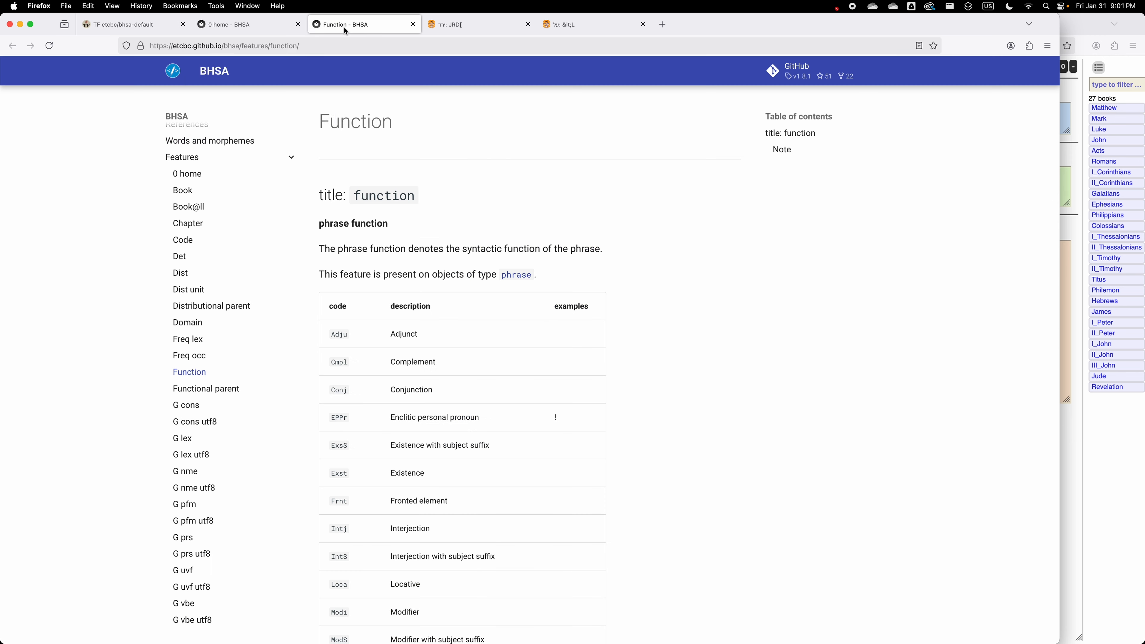
pyautogui.click(288, 25)
pyautogui.click(412, 24)
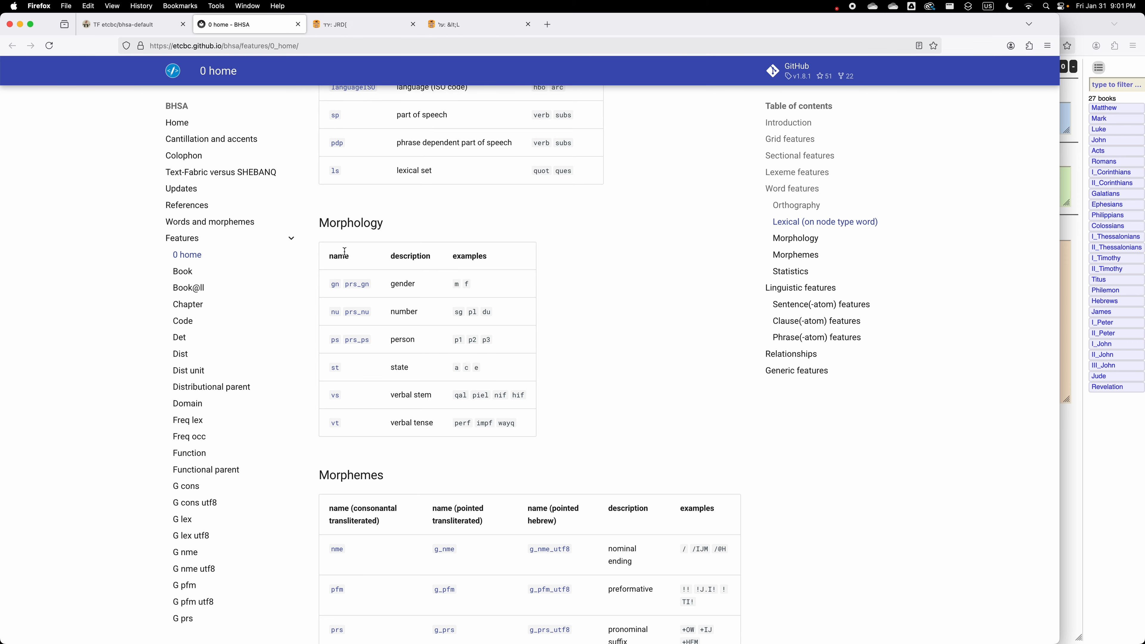
pyautogui.scroll(5, 344, 257)
pyautogui.scroll(13, 344, 258)
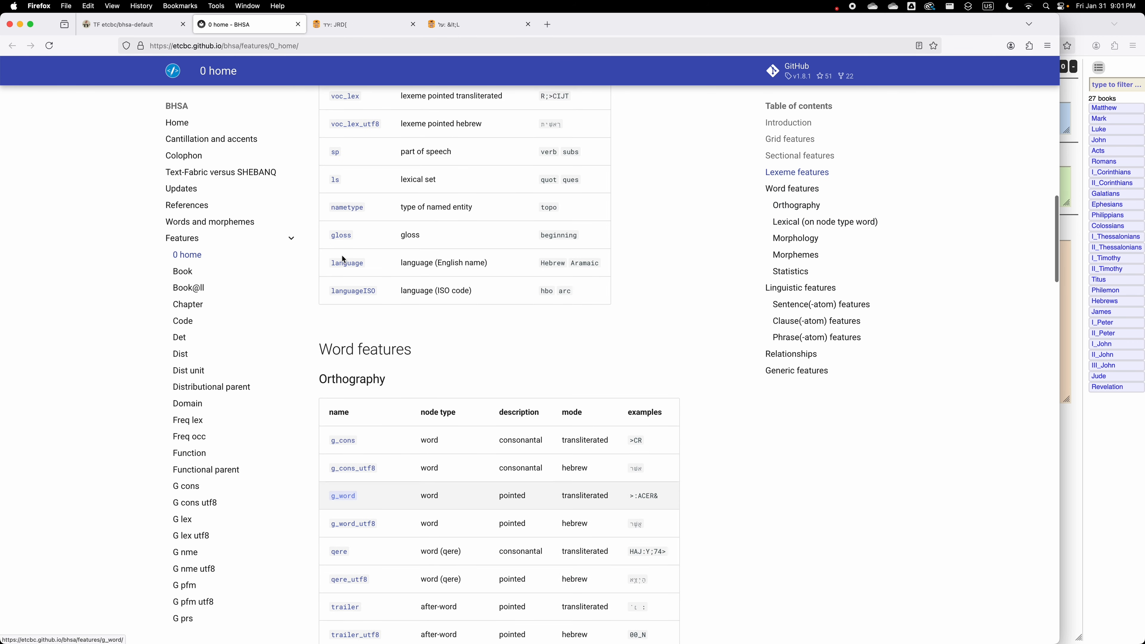
pyautogui.scroll(-12, 364, 360)
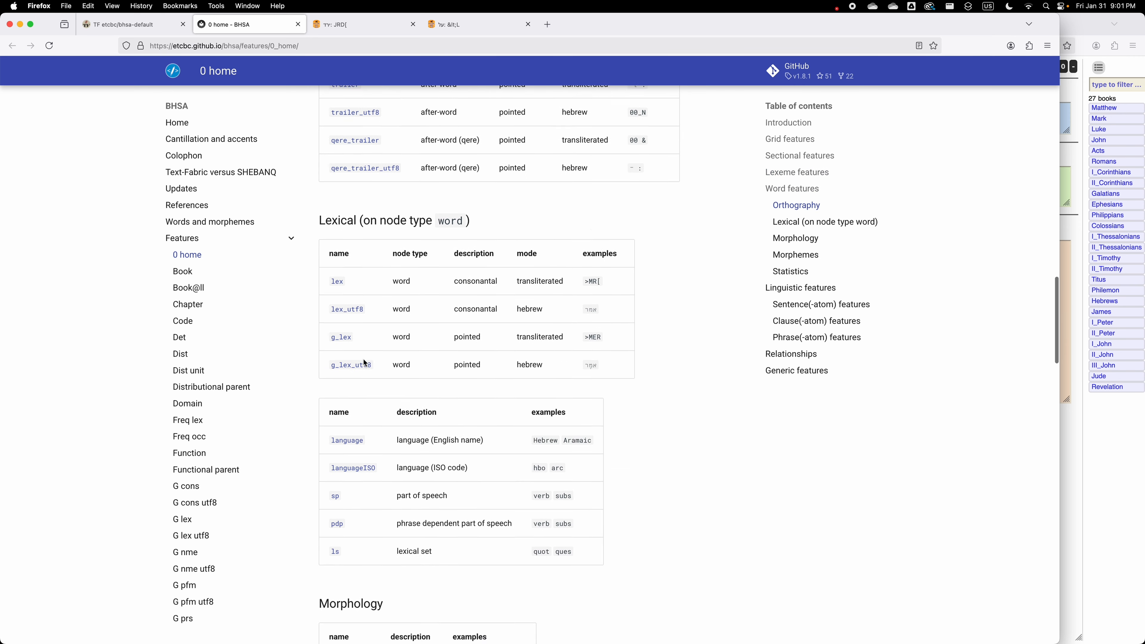
pyautogui.scroll(-3, 352, 387)
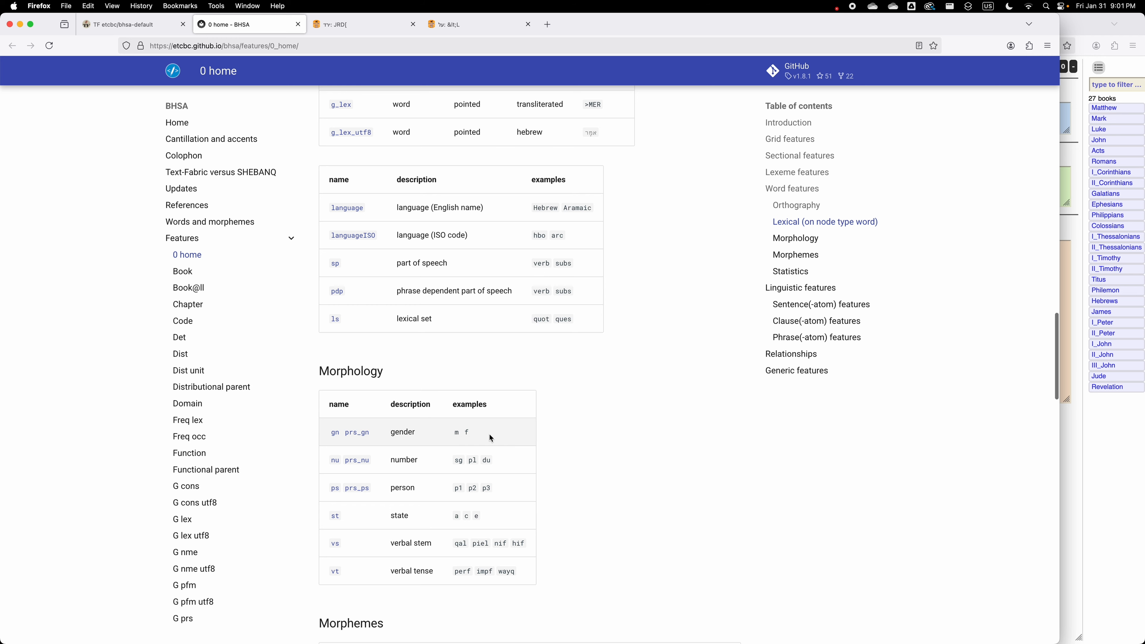
# Return to the corpus browser, complete the search query as word gn=f, and run it
pyautogui.click(130, 25)
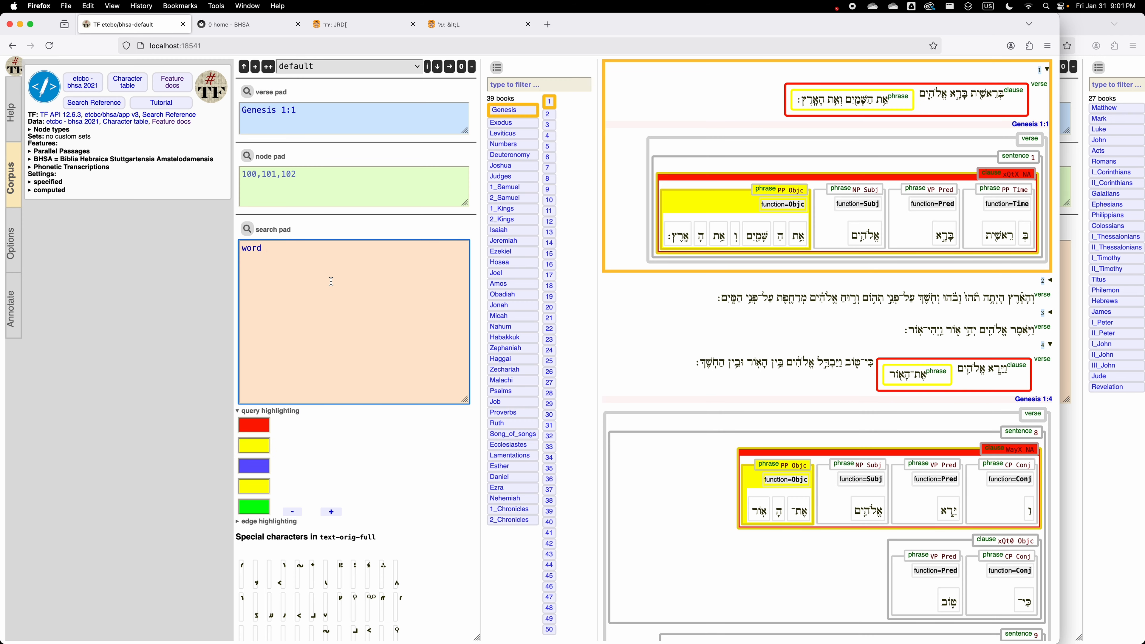
pyautogui.write('gn=f')
pyautogui.click(247, 228)
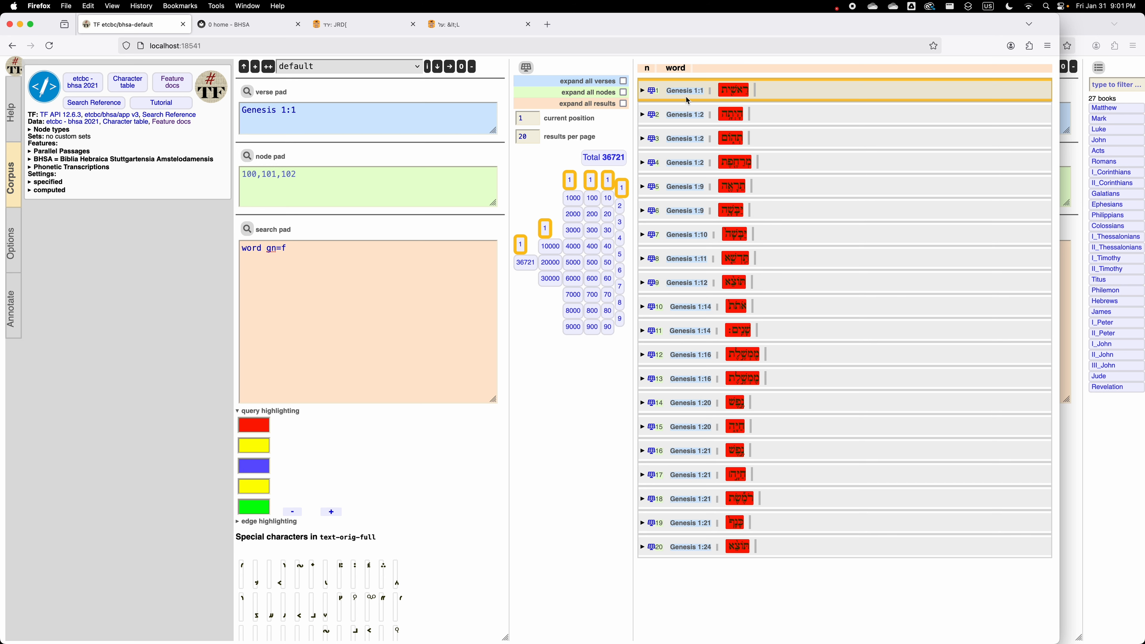
# Check the morphology table for the number feature, extend the query to word gn=f nu=pl, and run it
pyautogui.click(298, 249)
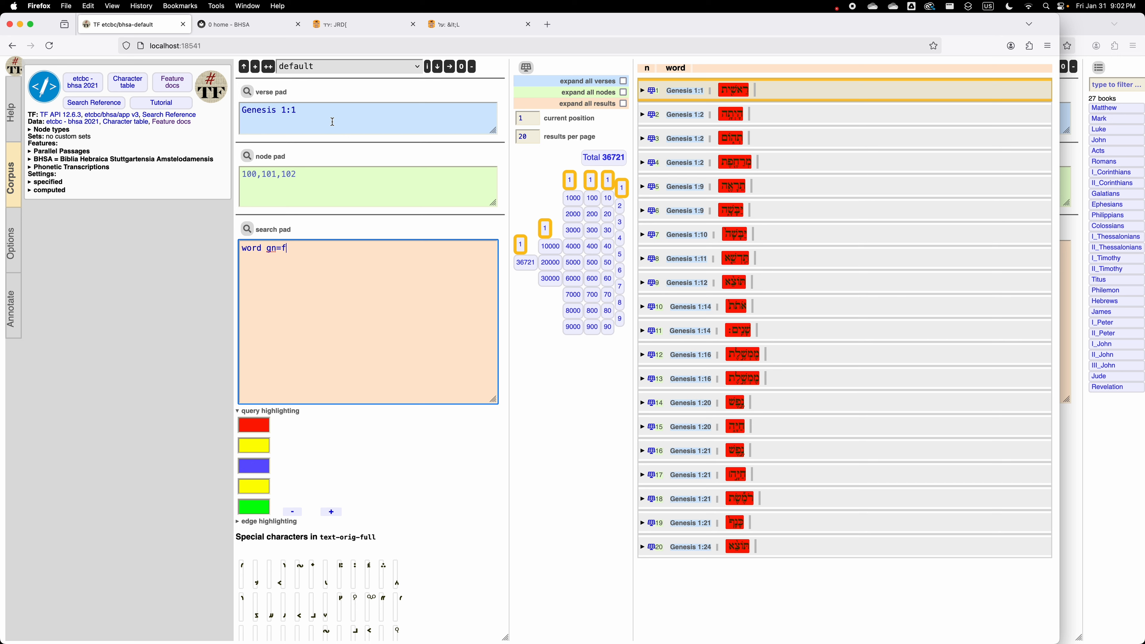
pyautogui.click(236, 26)
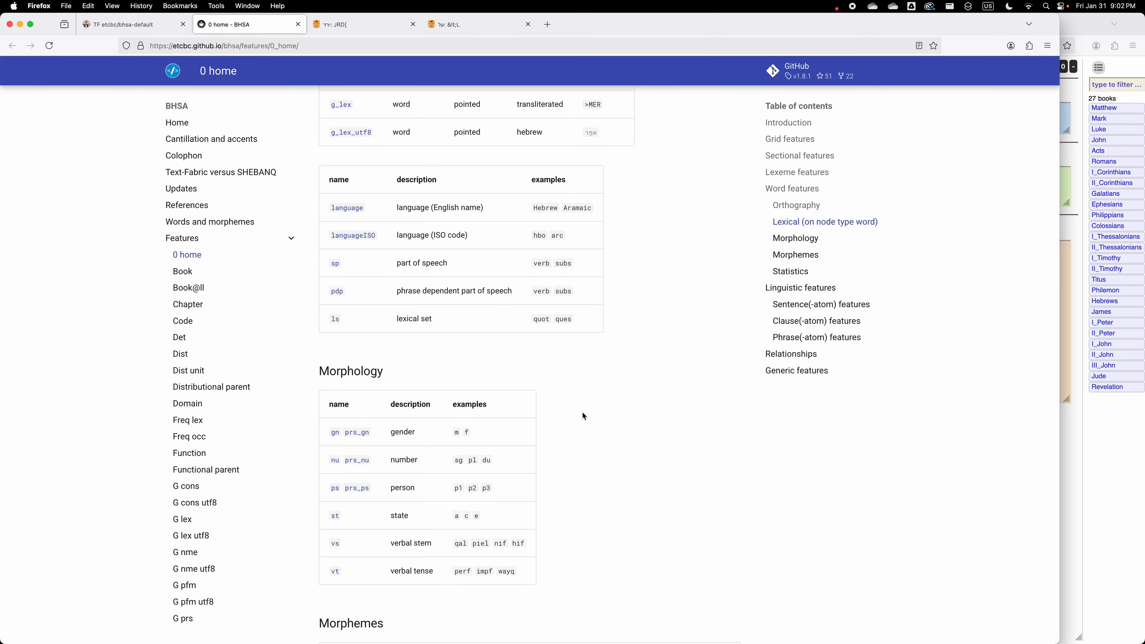
pyautogui.scroll(-2, 583, 414)
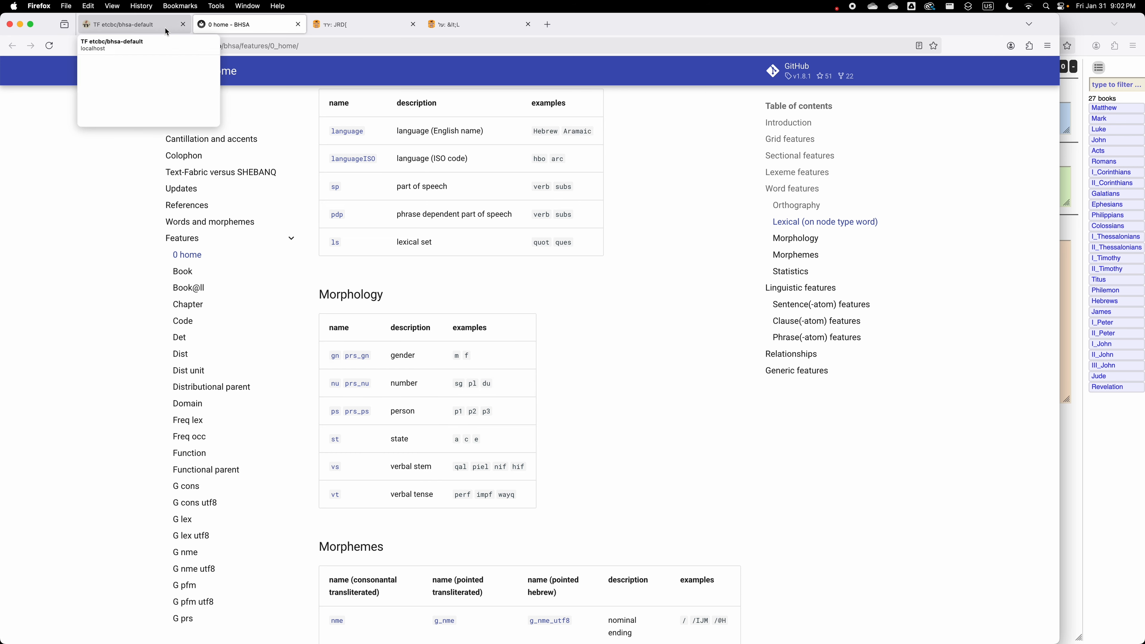
pyautogui.click(133, 29)
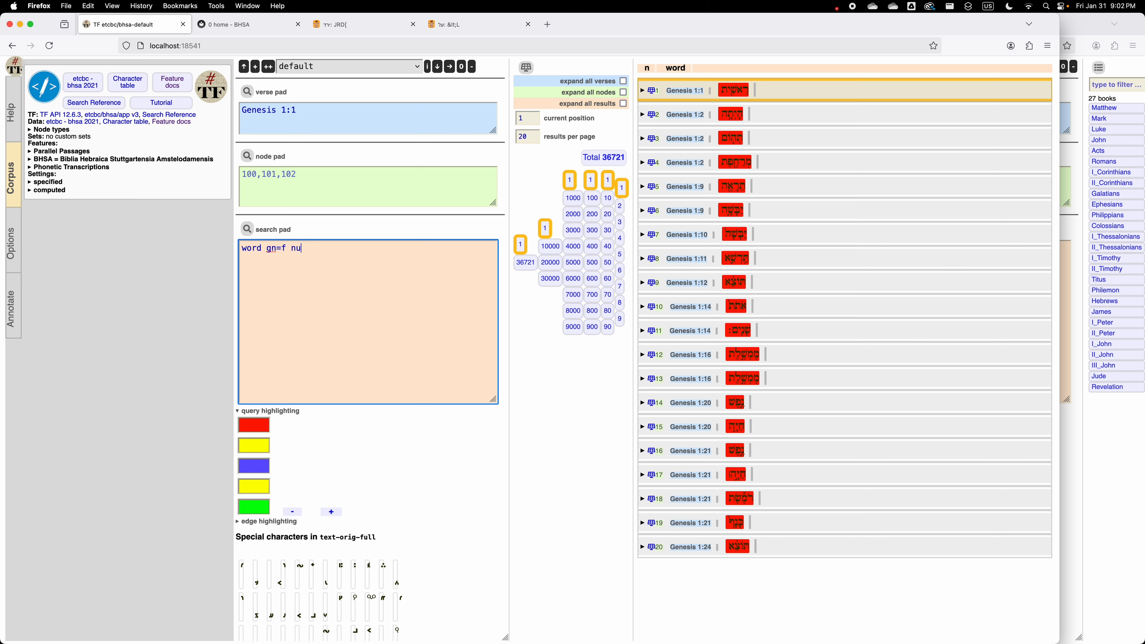
pyautogui.write('=pl')
pyautogui.moveTo(267, 247); pyautogui.dragTo(287, 248)
pyautogui.click(306, 249)
pyautogui.click(247, 229)
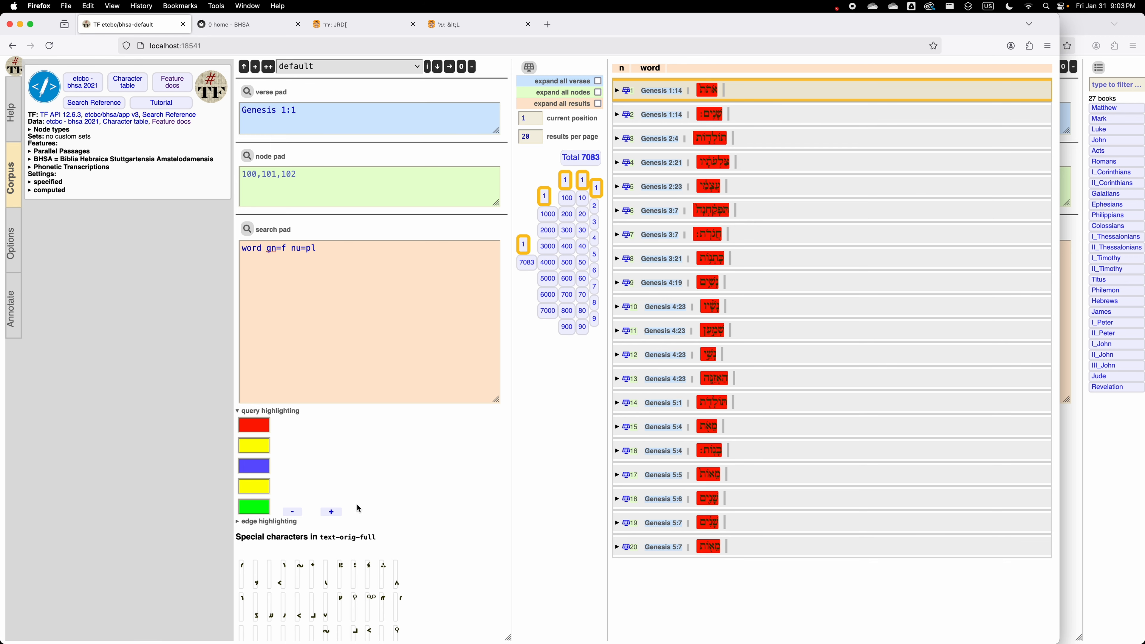
# Narrow the Hebrew Bible browser window and enlarge the N1904 New Testament browser window to fill the screen
pyautogui.scroll(-5, 359, 508)
pyautogui.scroll(5, 325, 505)
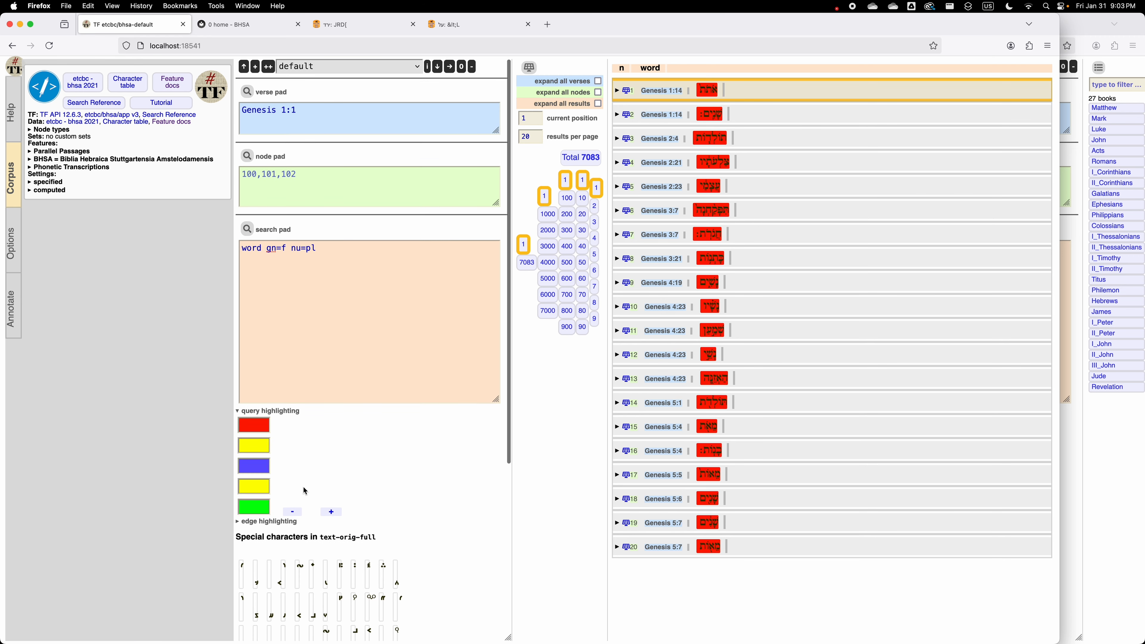
pyautogui.click(14, 241)
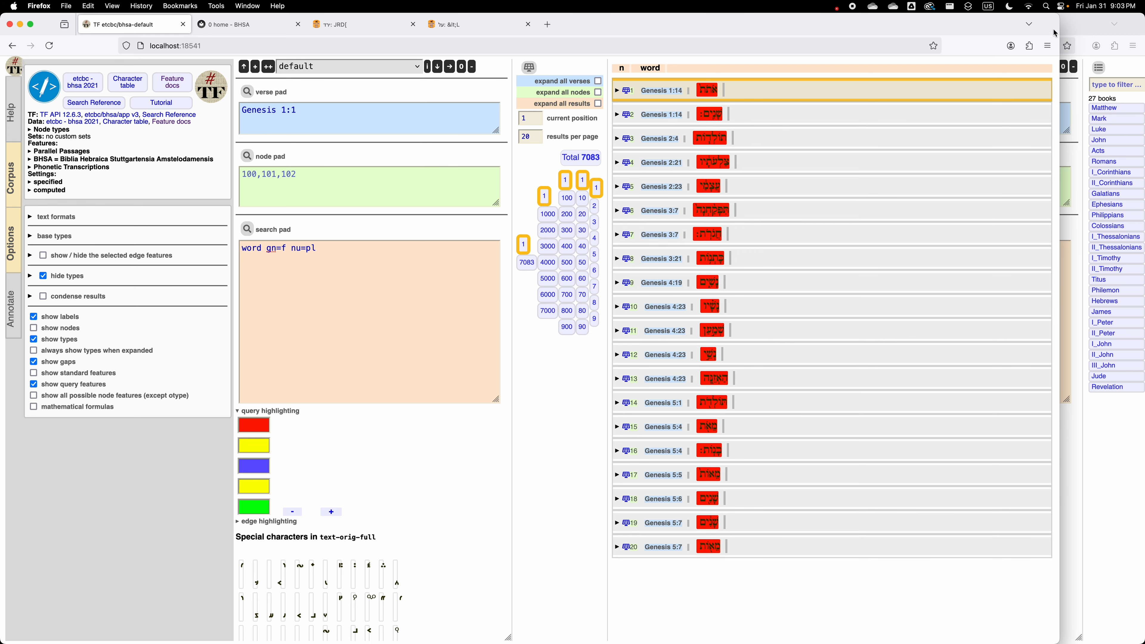
pyautogui.moveTo(1059, 23); pyautogui.dragTo(410, 81)
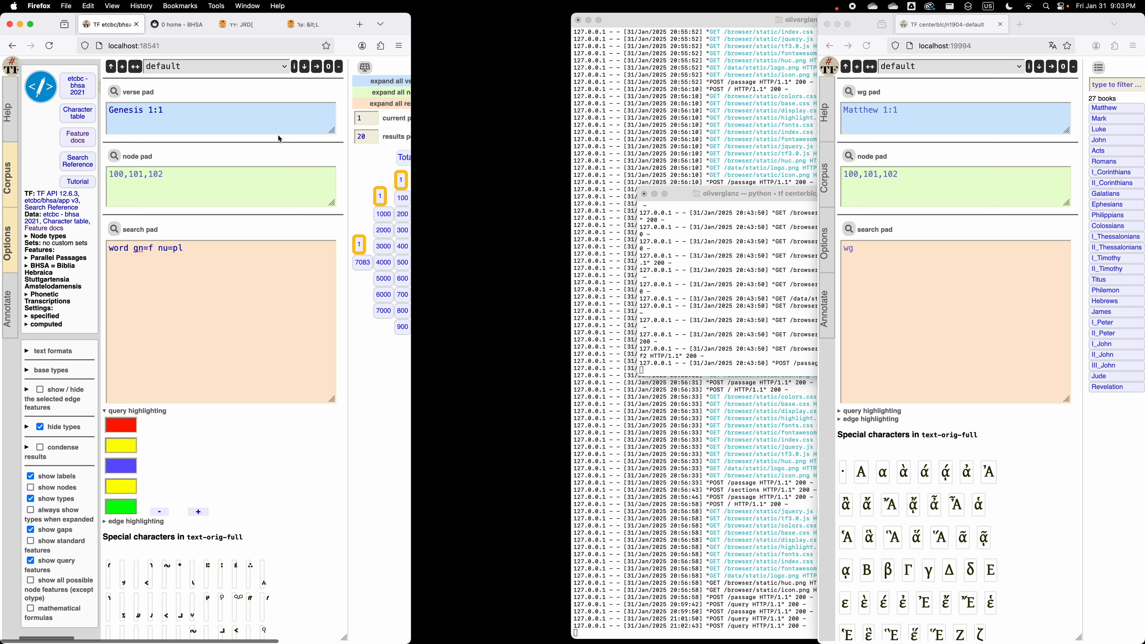
pyautogui.click(11, 170)
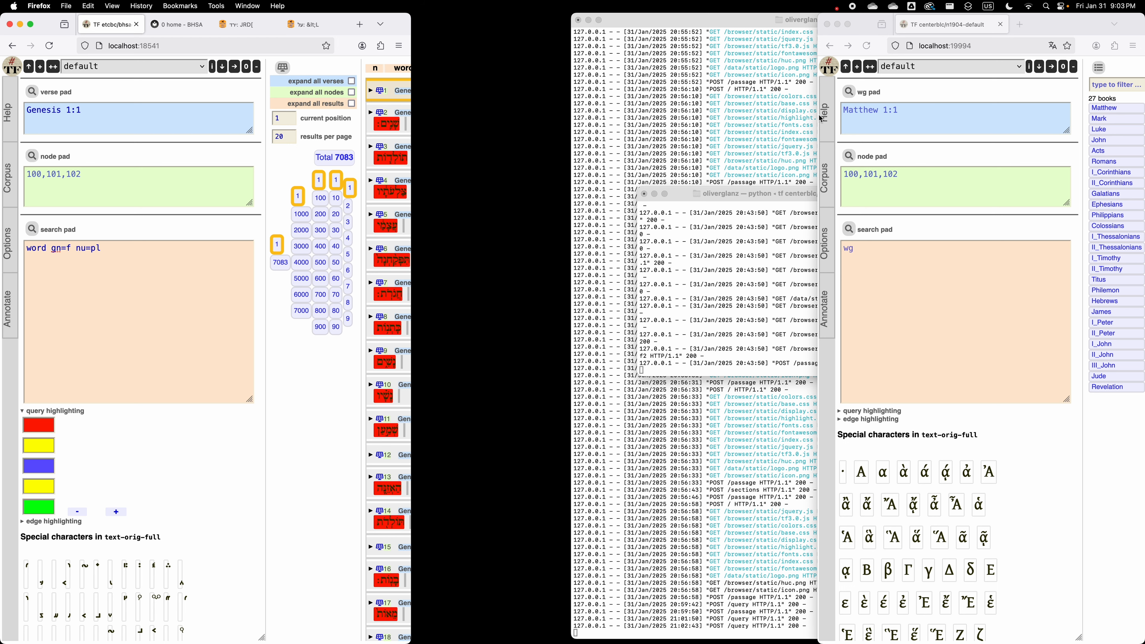
pyautogui.moveTo(820, 118); pyautogui.dragTo(5, 140)
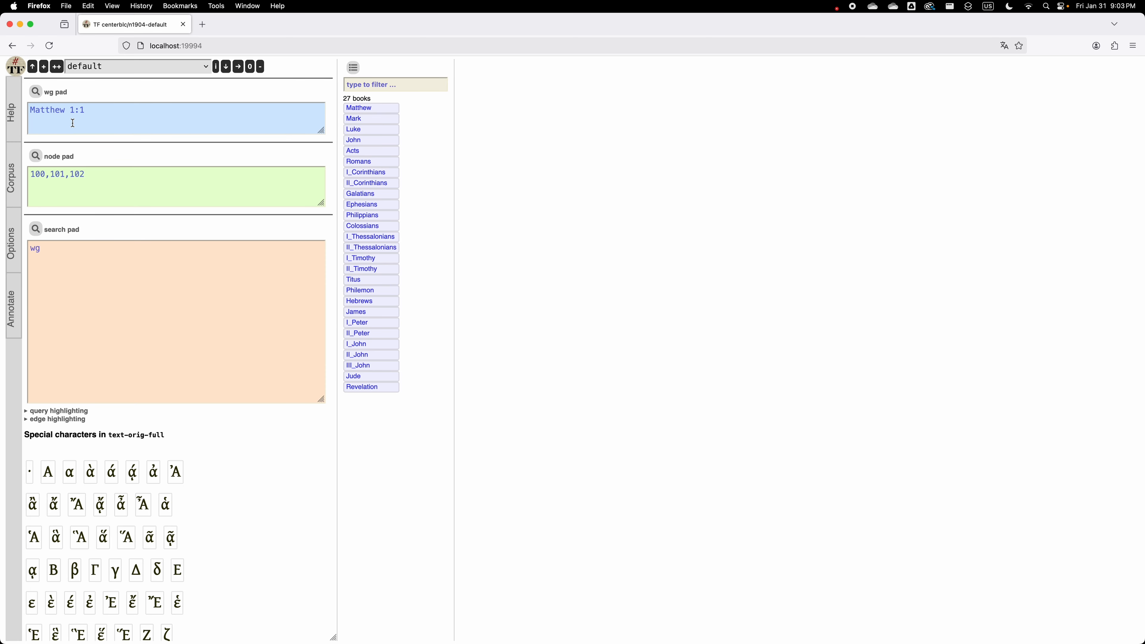
# Browse Matthew chapters 1 and 11 in the New Testament corpus and open John chapter 1
pyautogui.click(369, 109)
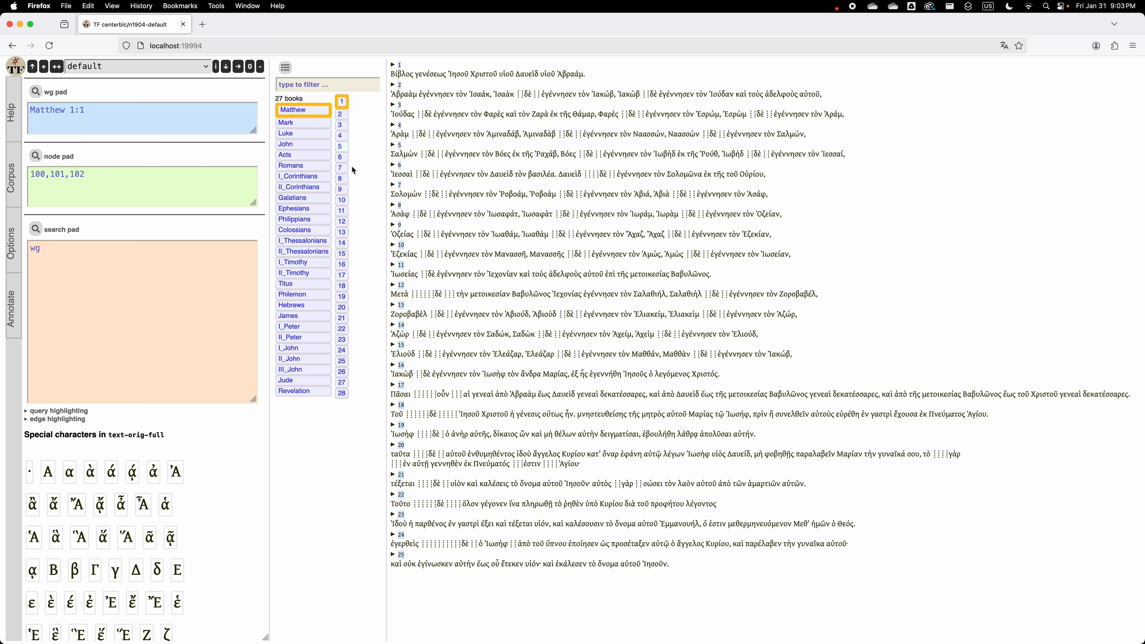
pyautogui.click(341, 213)
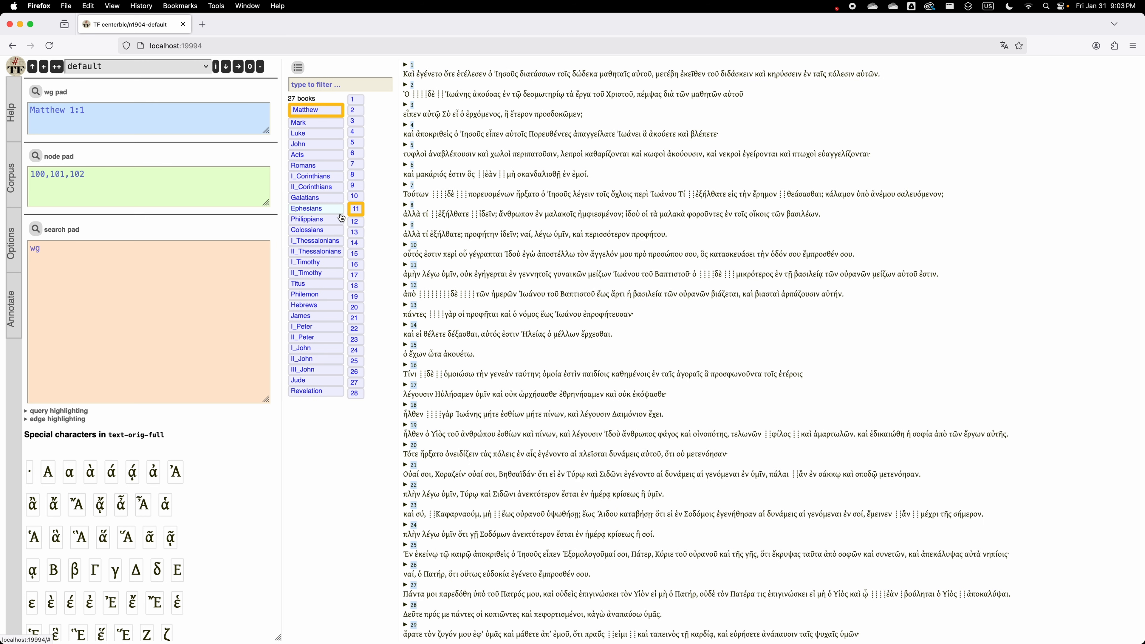
pyautogui.click(306, 144)
pyautogui.click(356, 103)
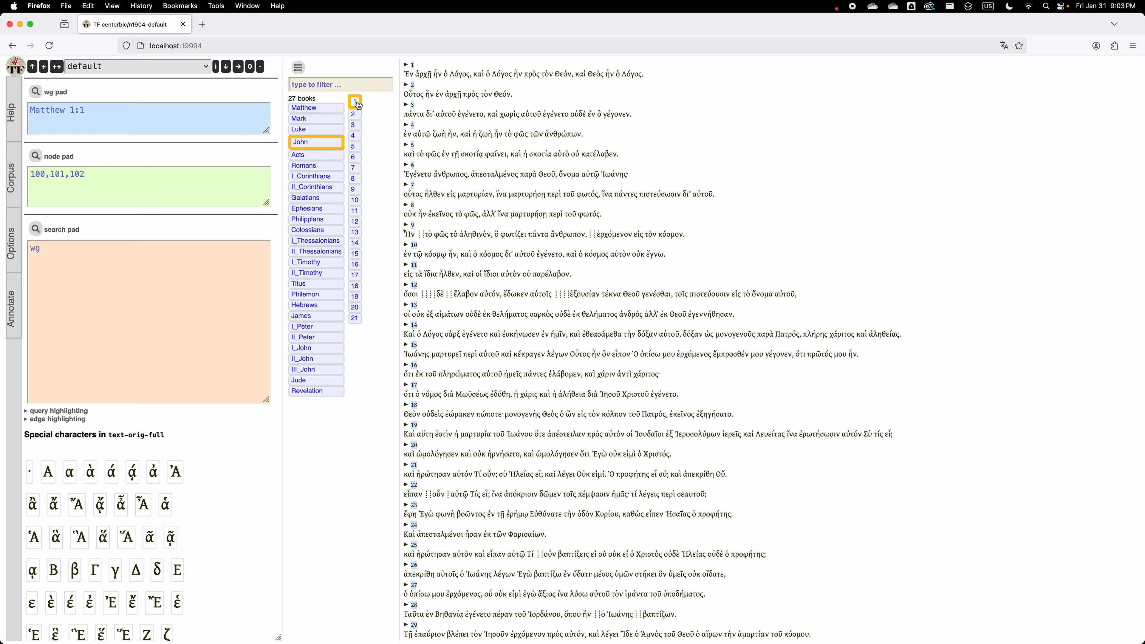
# Expand John 1:1 and examine the nested structure of its clauses, phrases and word groups
pyautogui.click(407, 66)
pyautogui.scroll(-10, 572, 301)
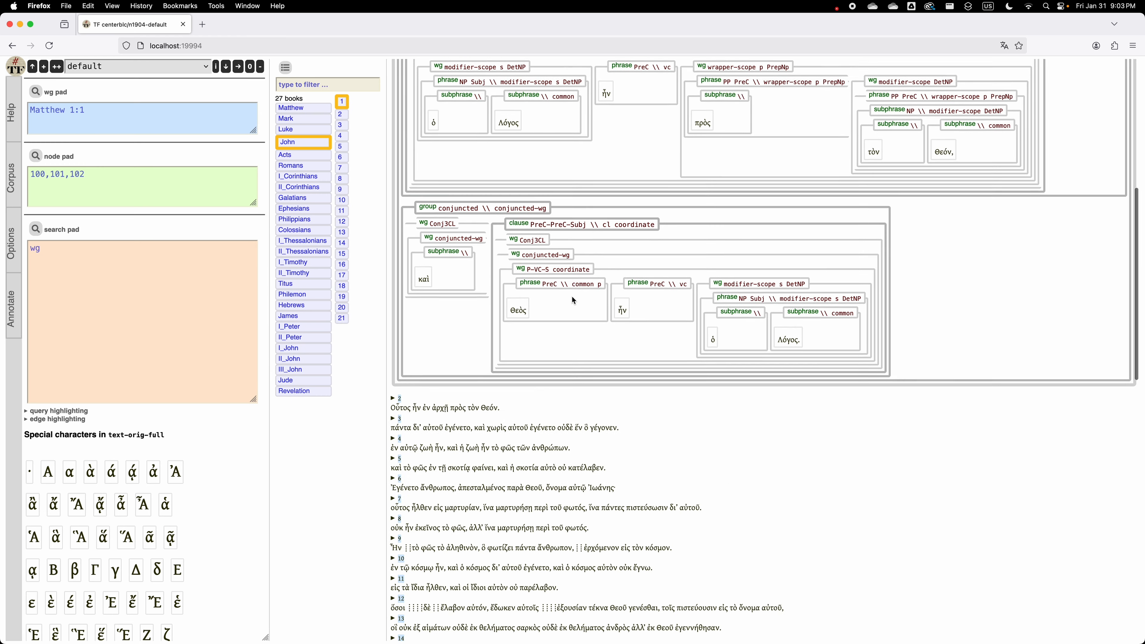
pyautogui.scroll(5, 573, 301)
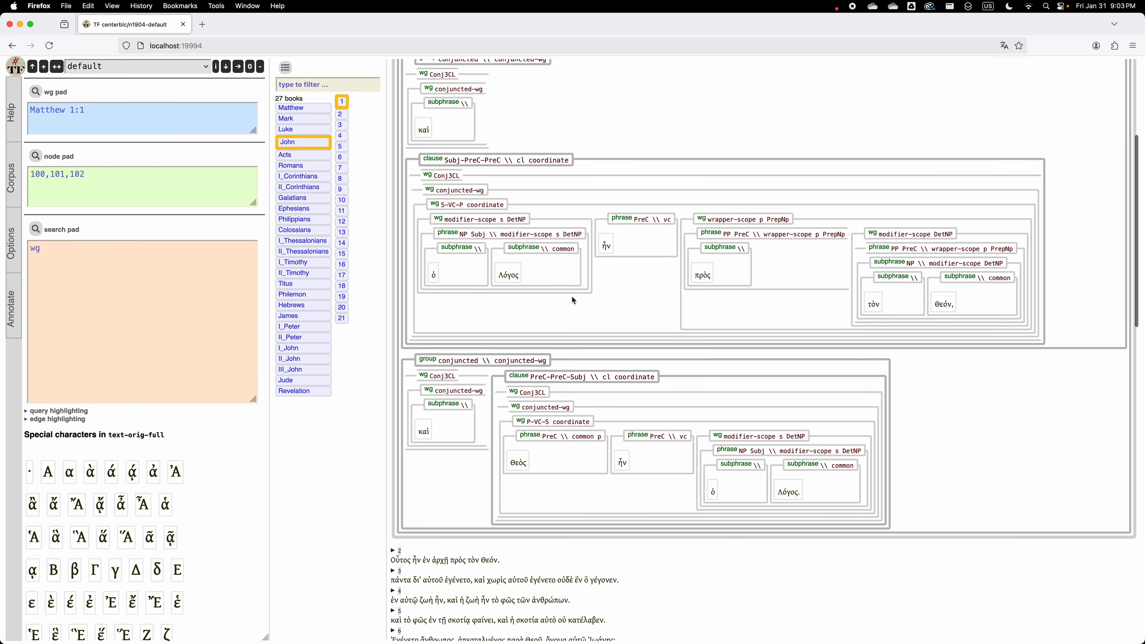
pyautogui.scroll(-8, 573, 297)
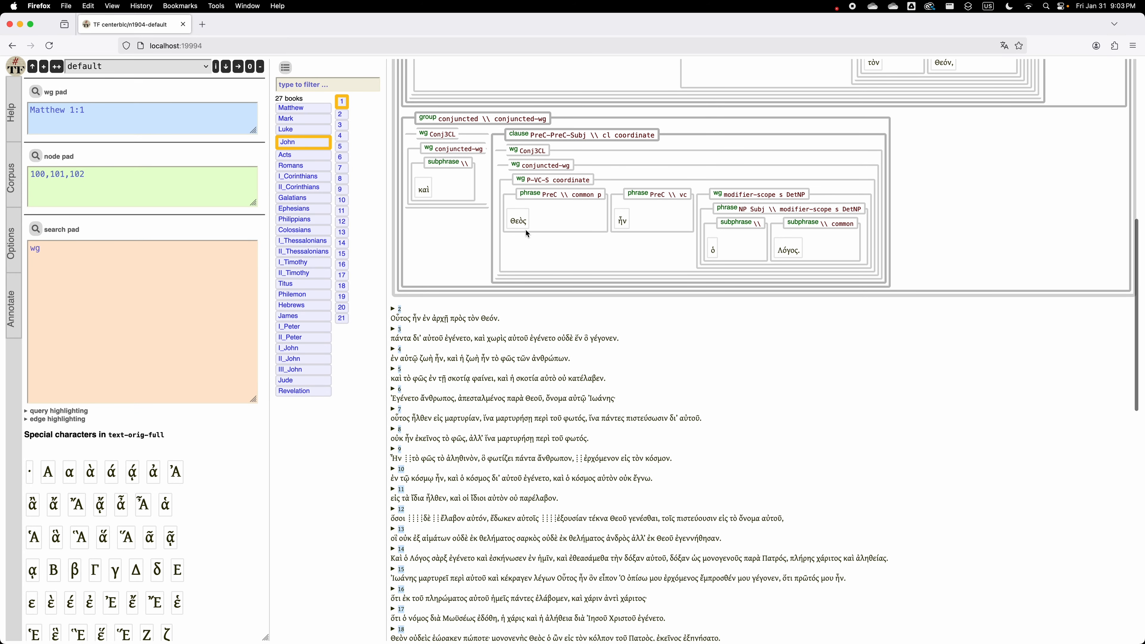
pyautogui.scroll(1, 548, 211)
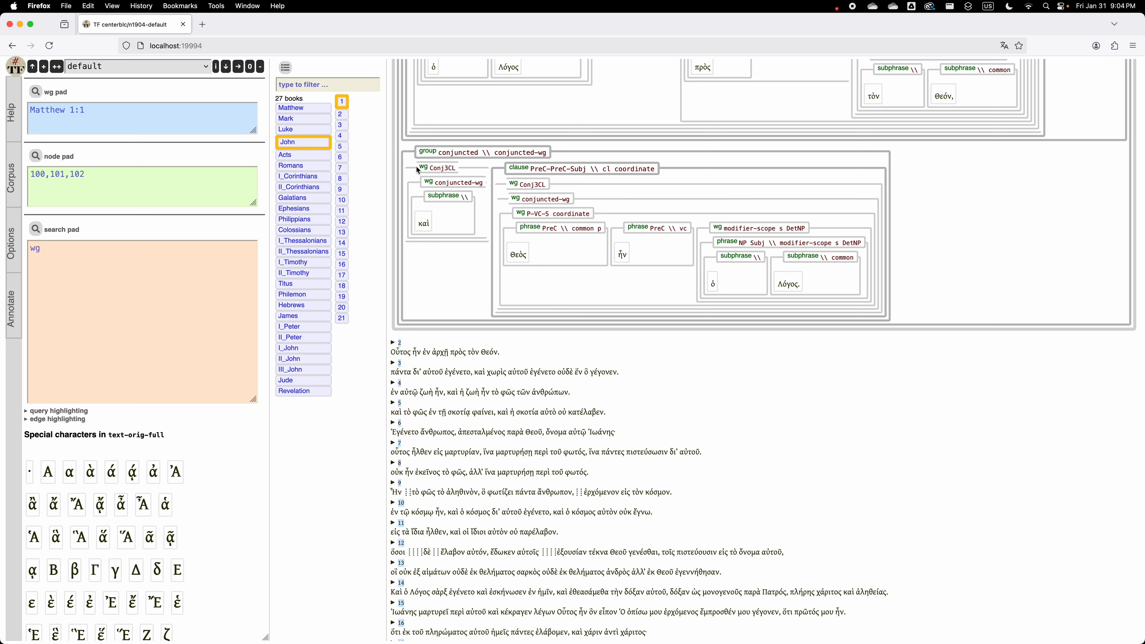
# Open John chapter 2, expand verse 5, and examine its clause and word group structure
pyautogui.click(341, 117)
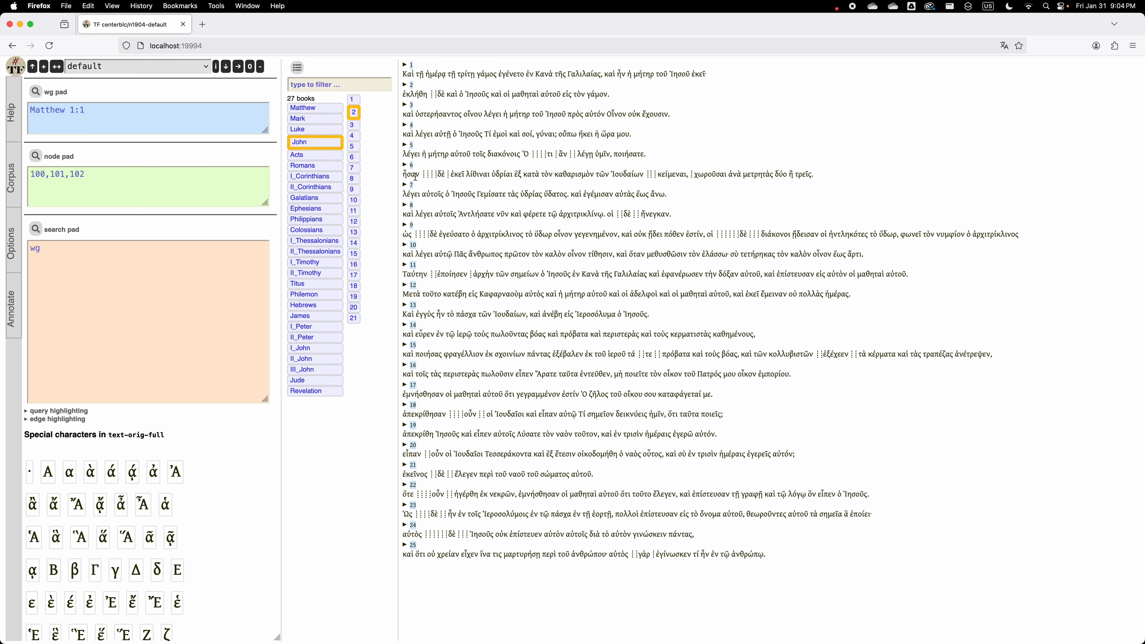
pyautogui.click(406, 147)
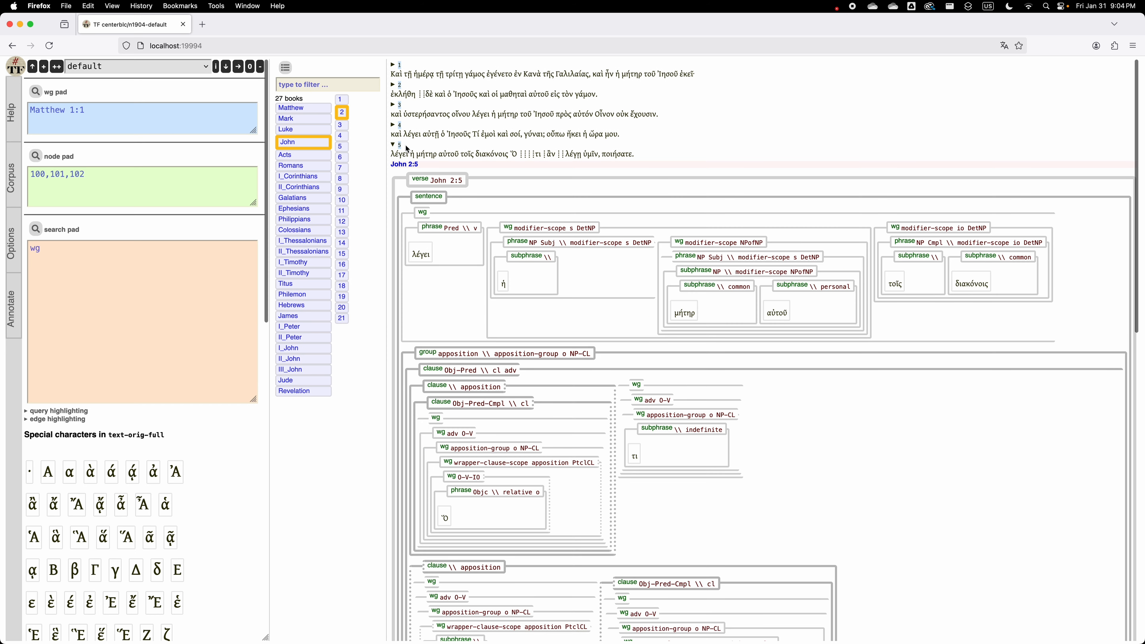
pyautogui.scroll(-2, 654, 434)
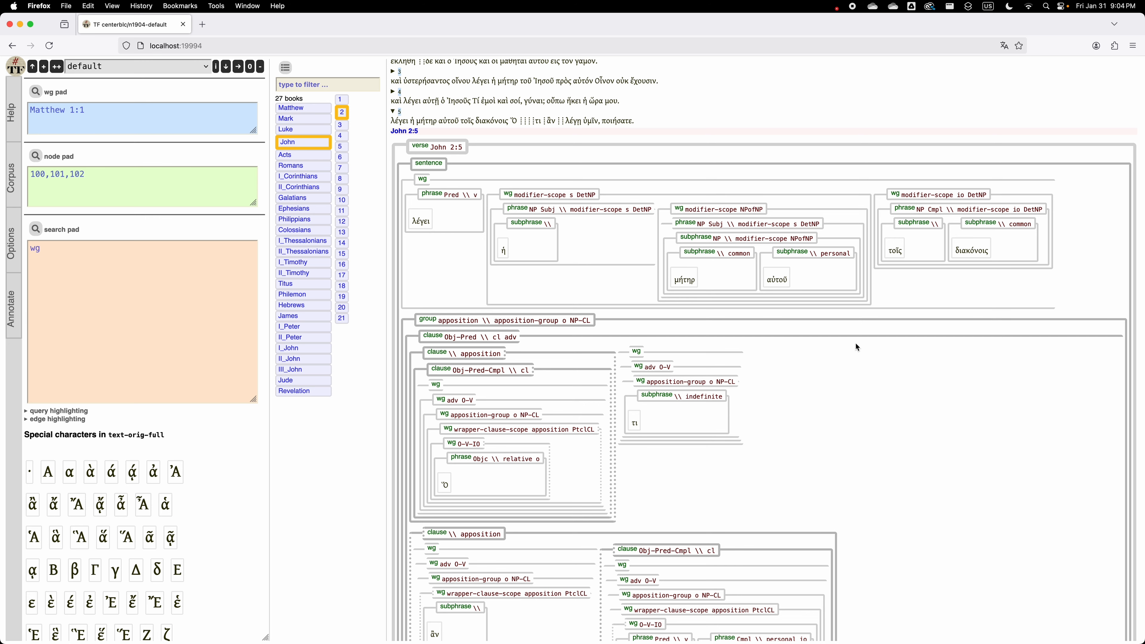
pyautogui.scroll(-1, 1001, 271)
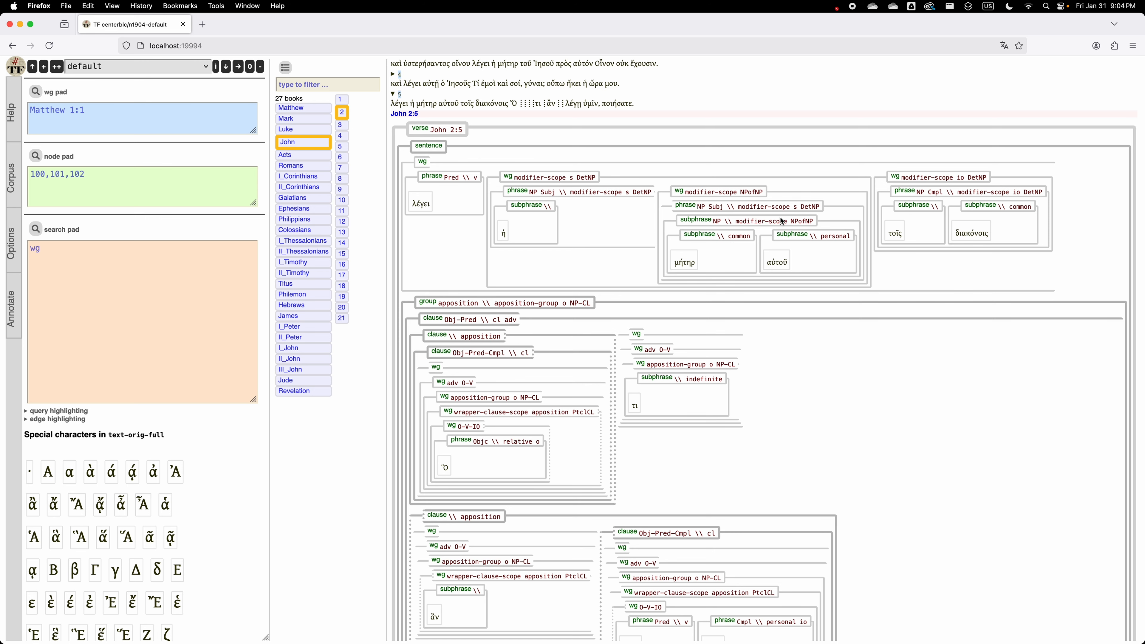
pyautogui.scroll(3, 782, 221)
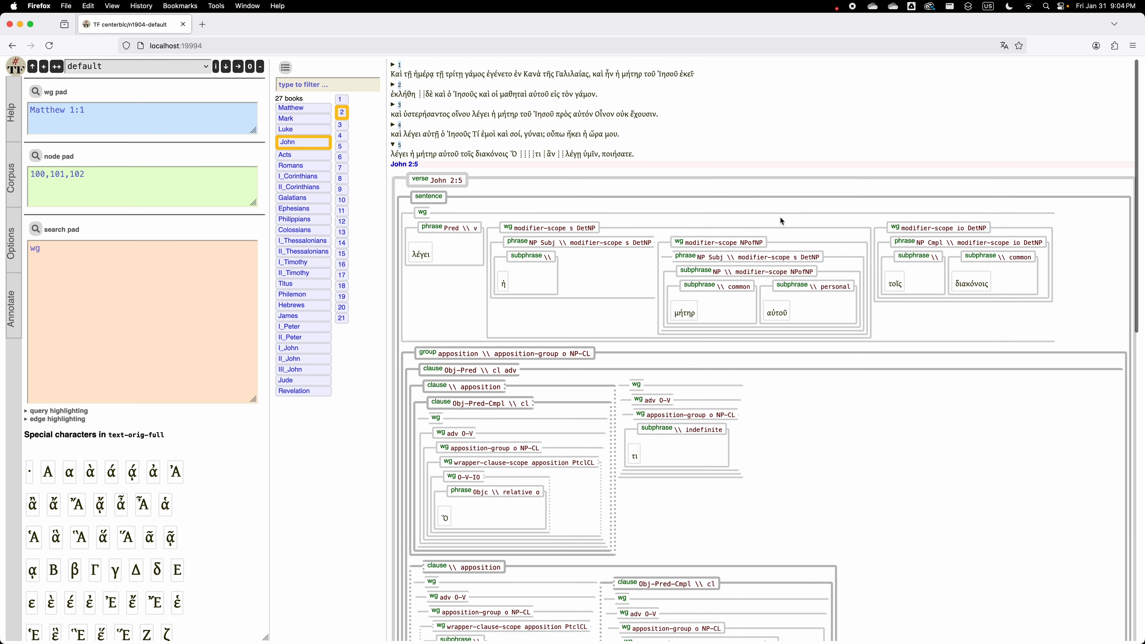
# Replace the passage reference Matthew 1:1 with Acts 1:2 and look it up
pyautogui.click(104, 116)
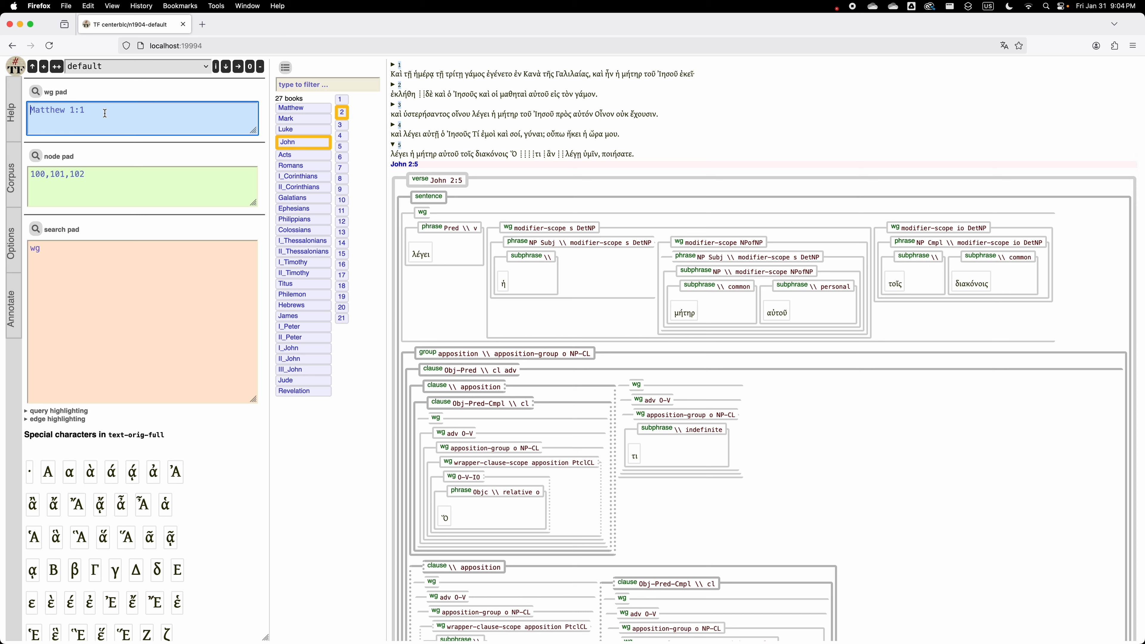
pyautogui.write('Act 1:2')
pyautogui.click(35, 91)
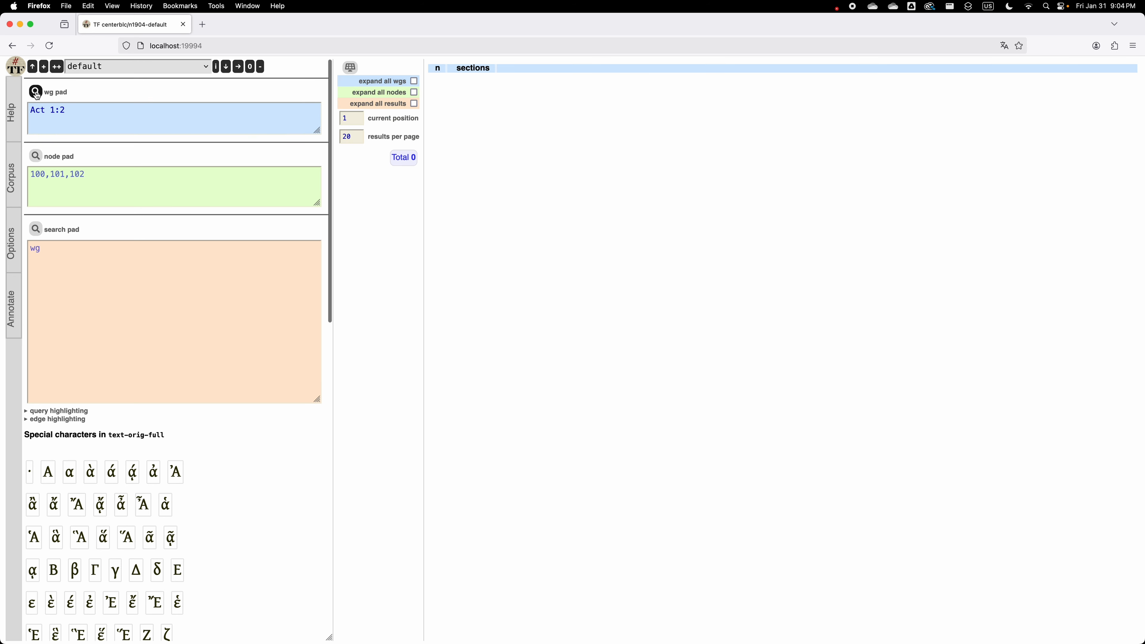
pyautogui.click(47, 110)
pyautogui.write('s')
pyautogui.click(36, 91)
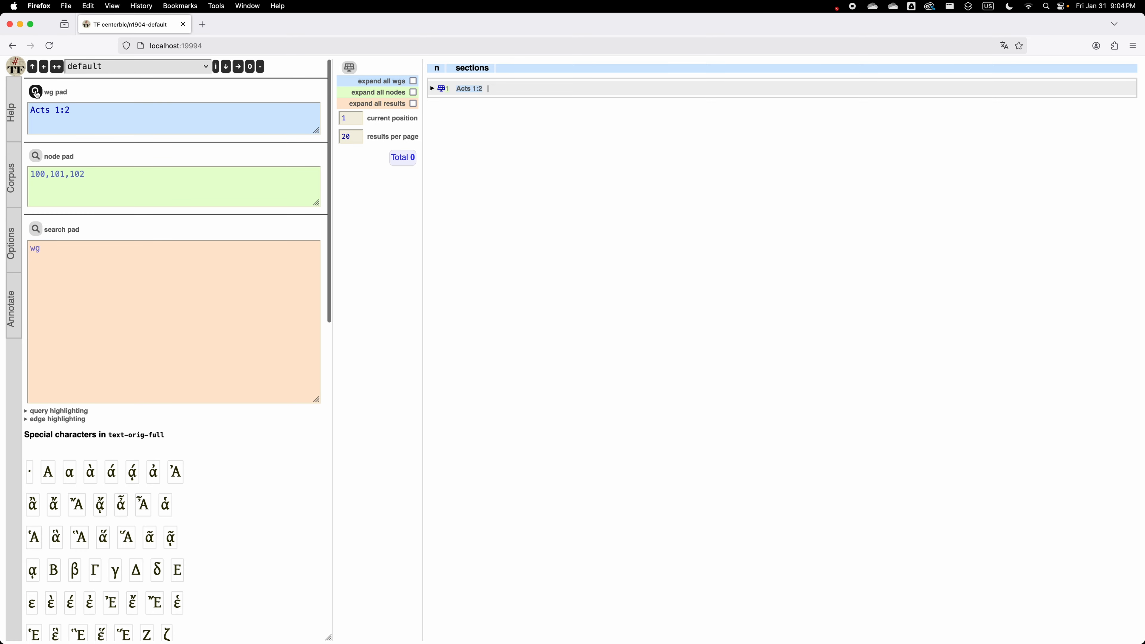
# Open the Acts 1:2 result in its chapter and expand the syntactic structure of verse 2
pyautogui.click(449, 89)
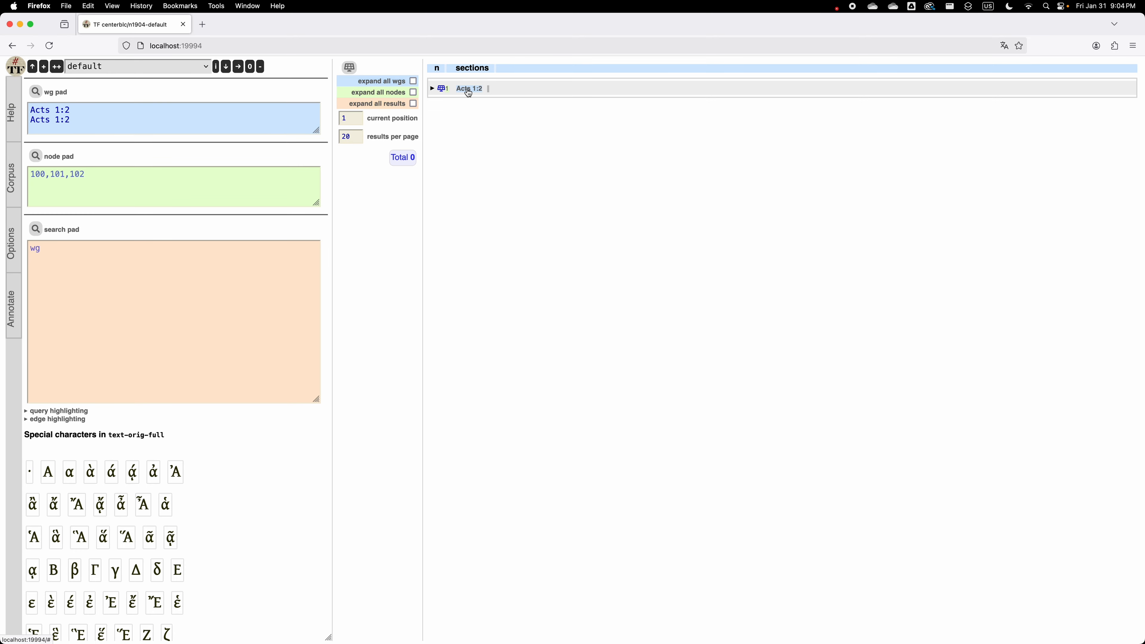
pyautogui.click(442, 88)
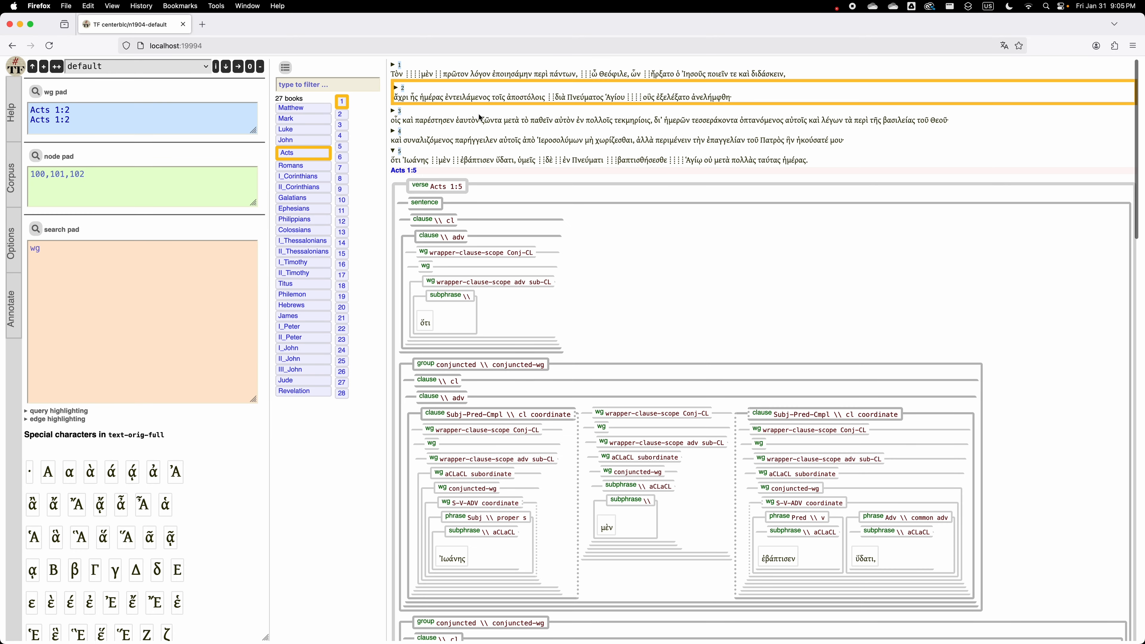
pyautogui.click(396, 89)
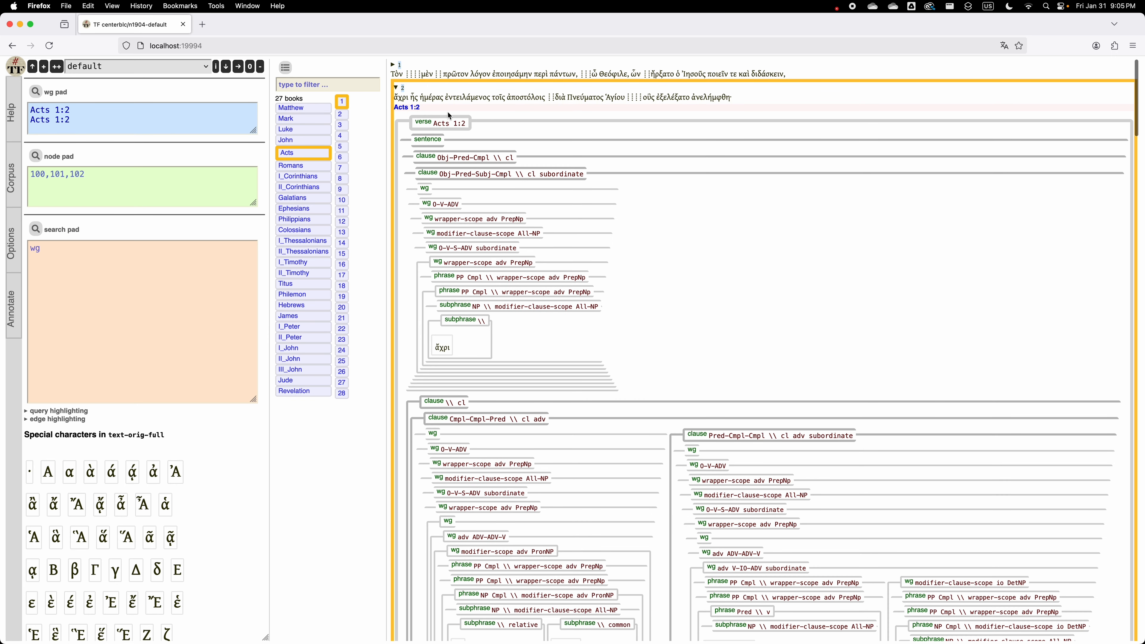
# Open Matthew chapter 1 and clear the Acts 1:2 passage references
pyautogui.click(300, 110)
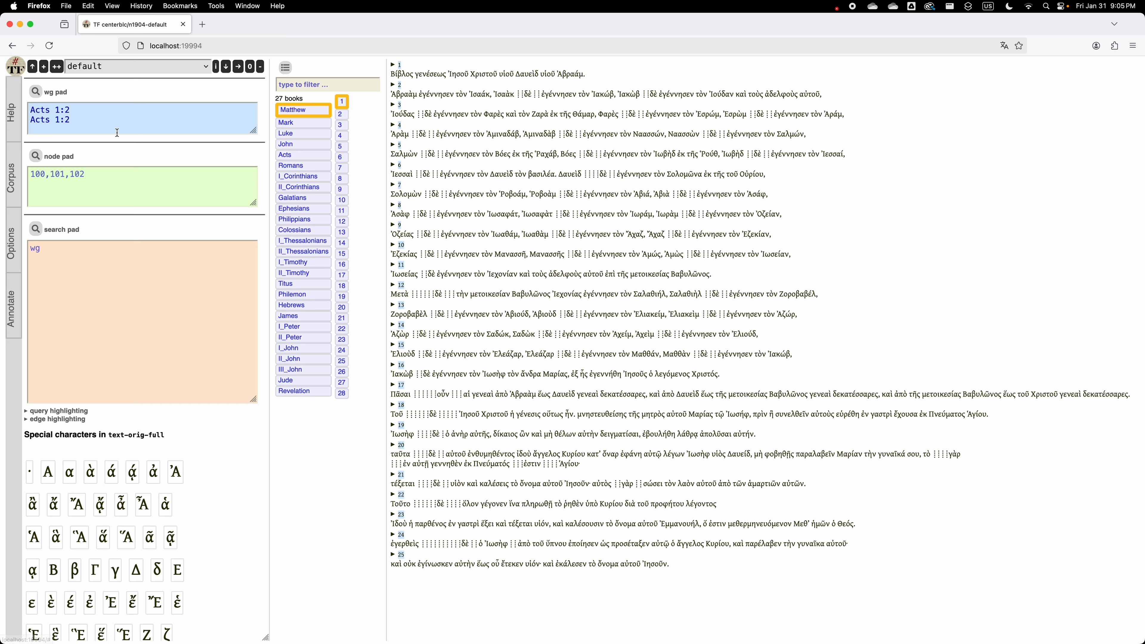
pyautogui.click(108, 126)
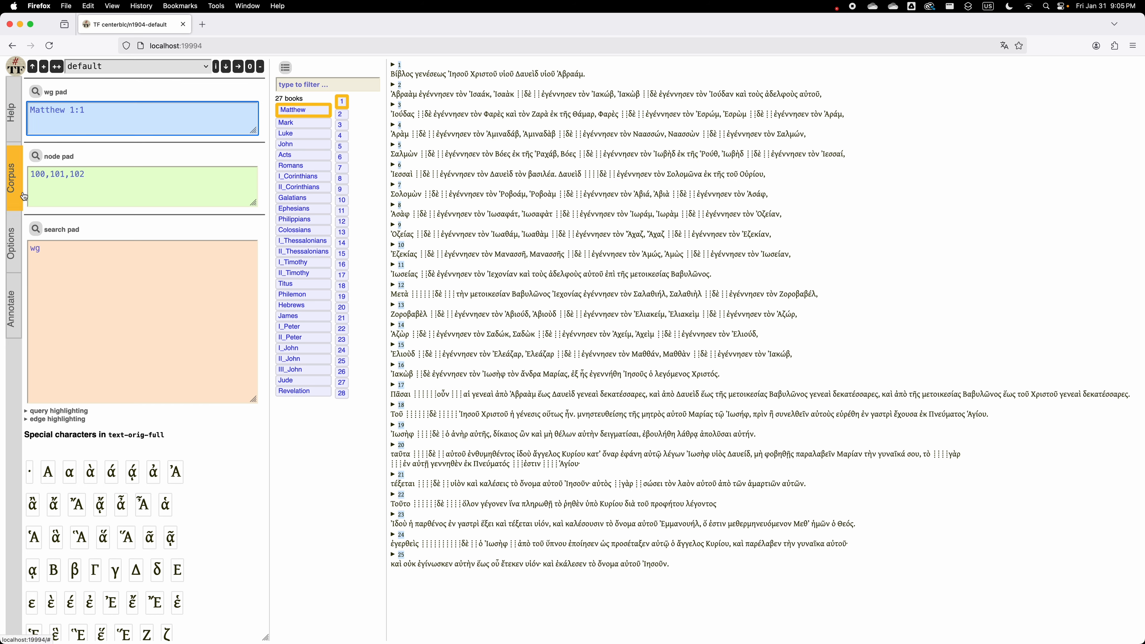
# Turn off labels, always-shown types when expanded, gaps and query features in the display options
pyautogui.click(17, 244)
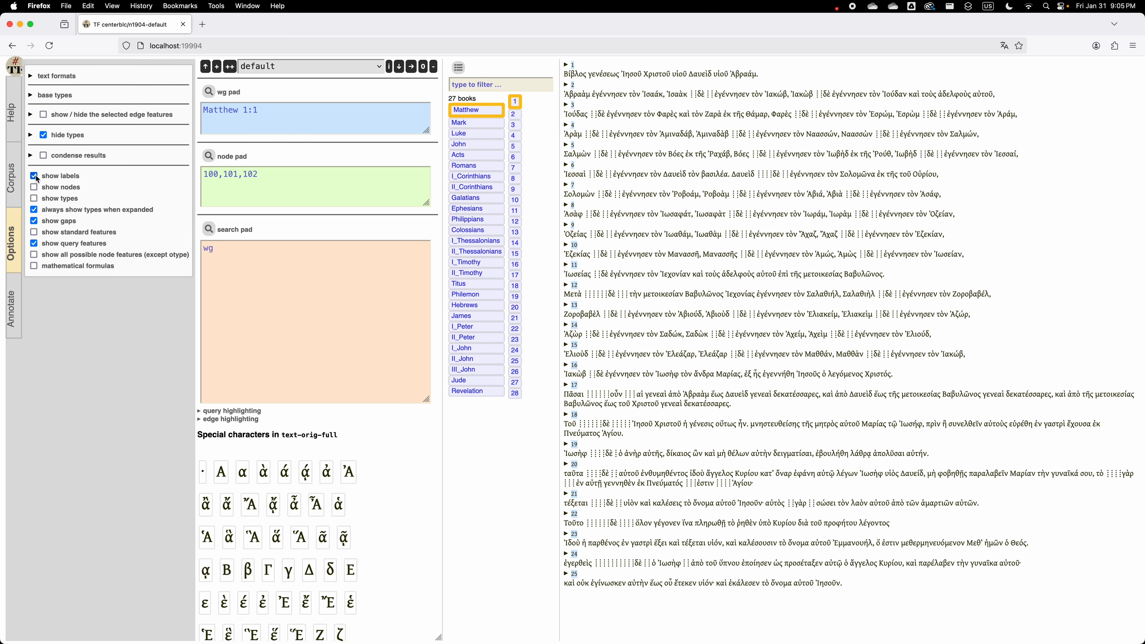
pyautogui.click(34, 175)
pyautogui.click(34, 209)
pyautogui.click(34, 221)
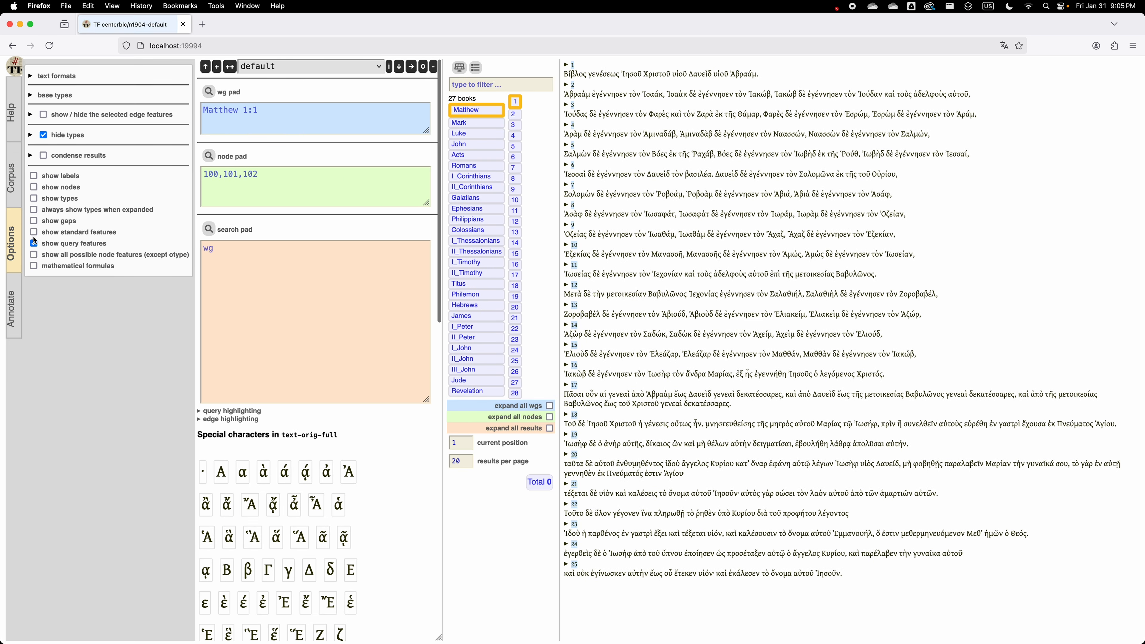
pyautogui.click(34, 243)
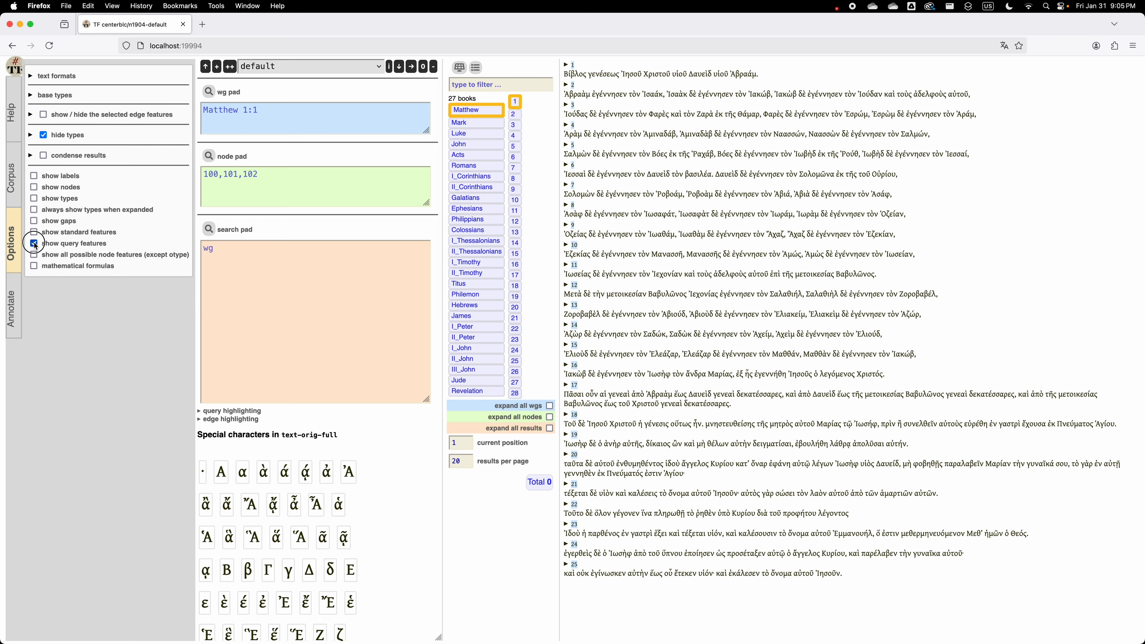
# Expand Matthew 1:1, turn the labels back on, and examine the phrase and word group labels
pyautogui.click(565, 65)
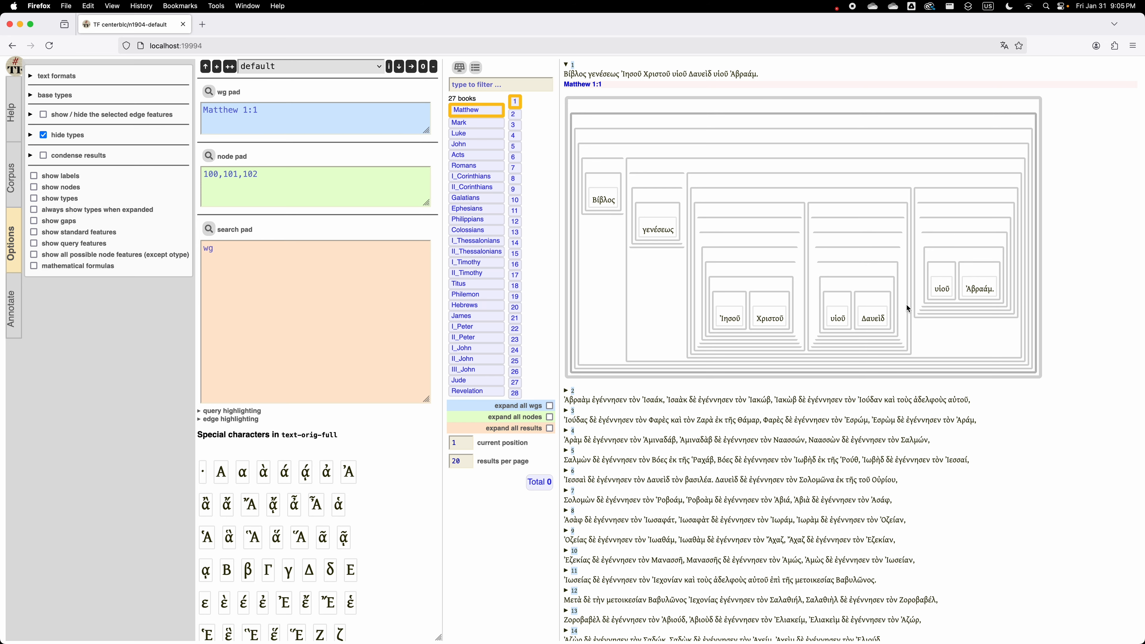
pyautogui.click(34, 176)
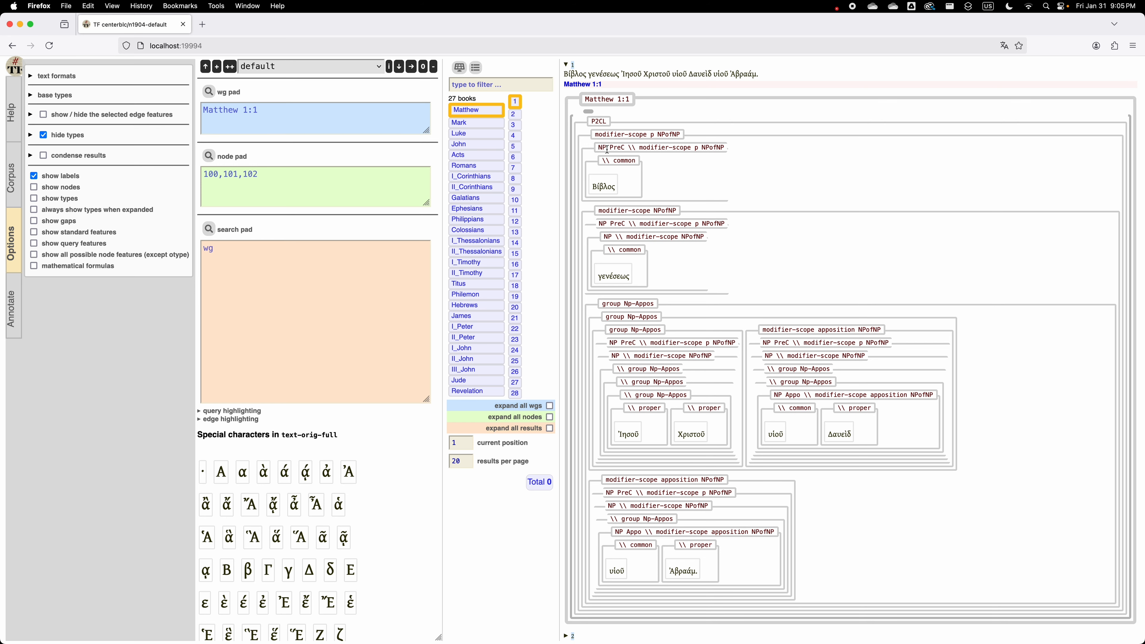
pyautogui.moveTo(607, 150); pyautogui.dragTo(598, 148)
pyautogui.click(607, 224)
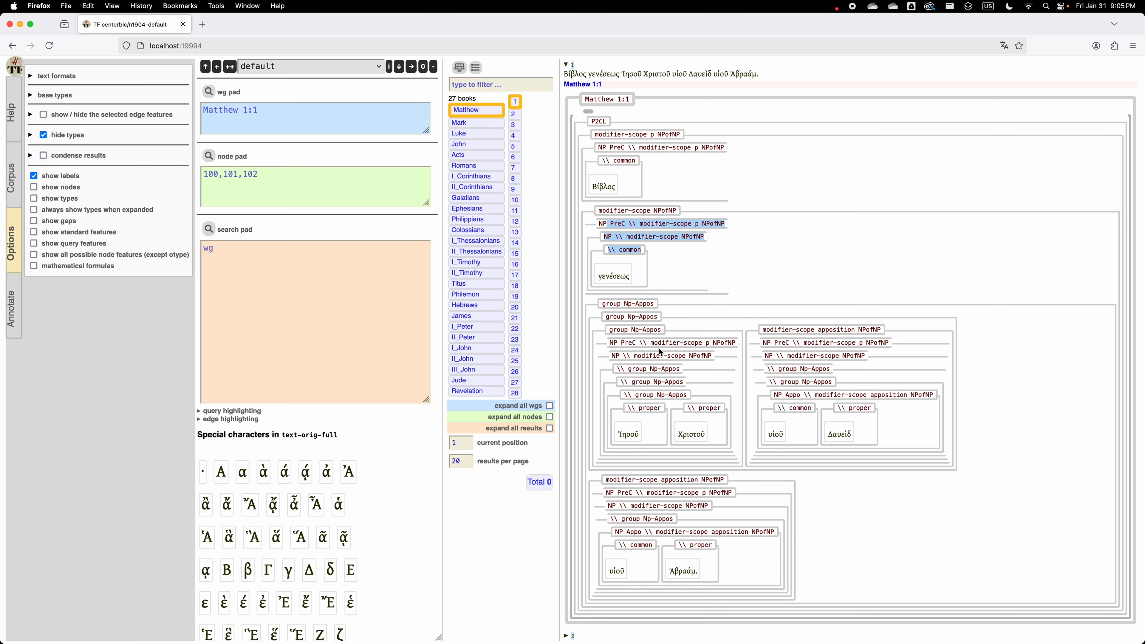
pyautogui.scroll(-5, 660, 352)
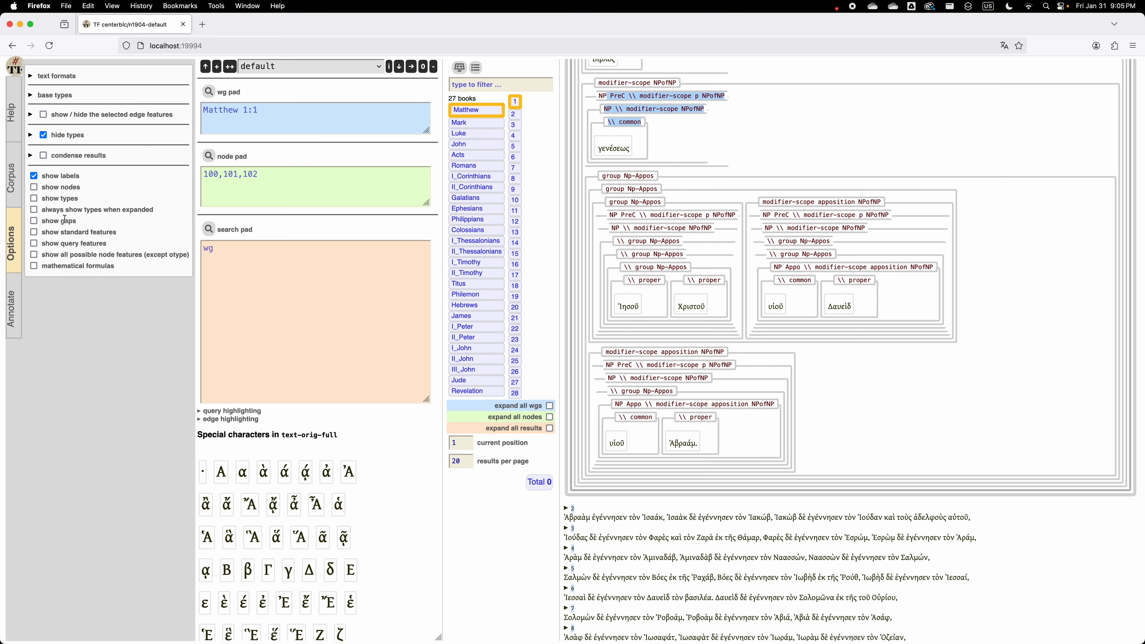
# Show node types and standard features in the Matthew 1:1 structure, briefly switching node numbers on and off again
pyautogui.click(41, 199)
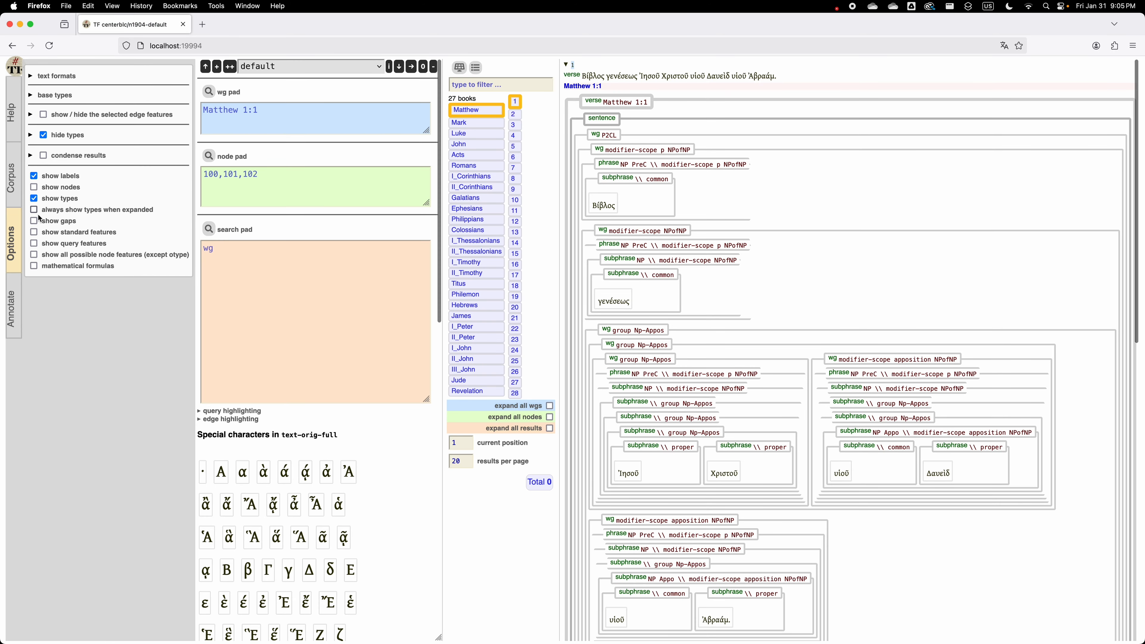
pyautogui.click(36, 188)
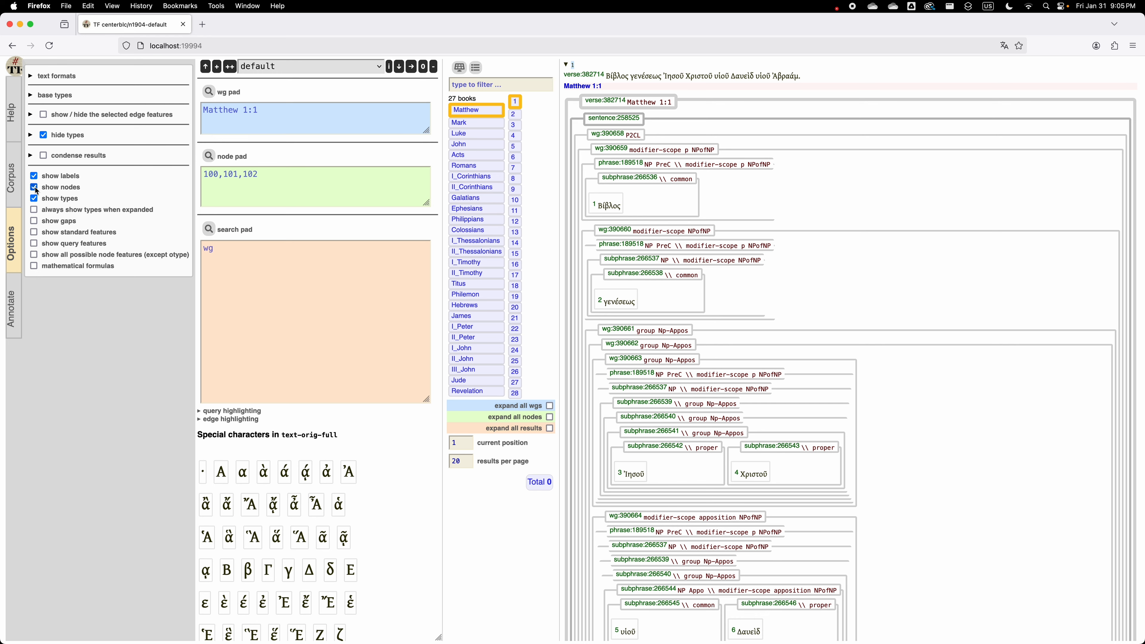
pyautogui.click(35, 187)
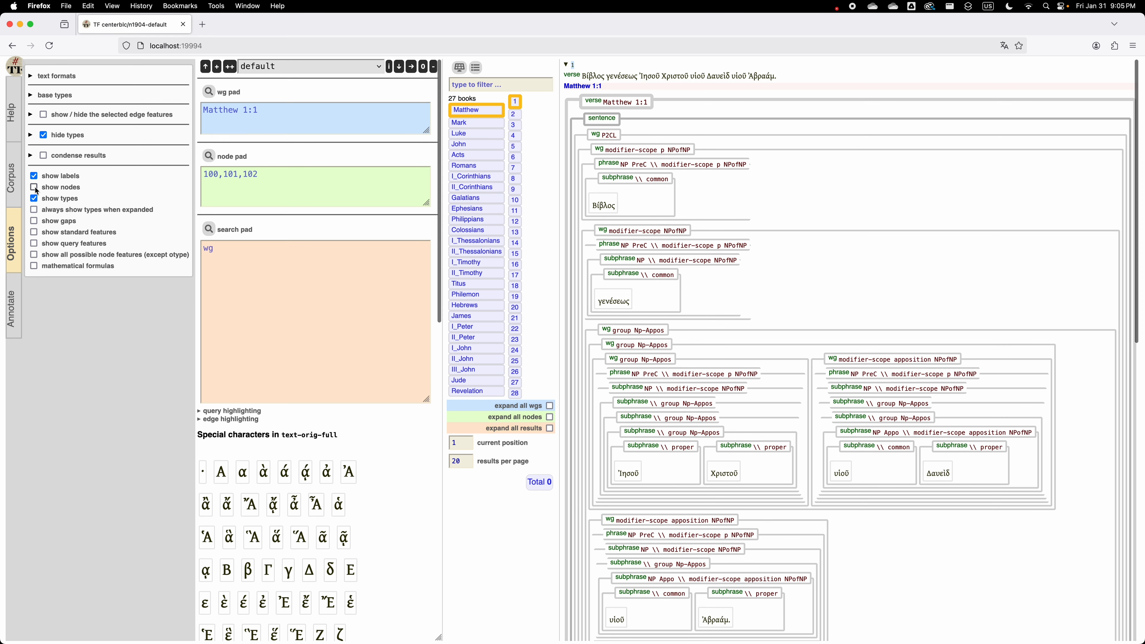
pyautogui.click(34, 233)
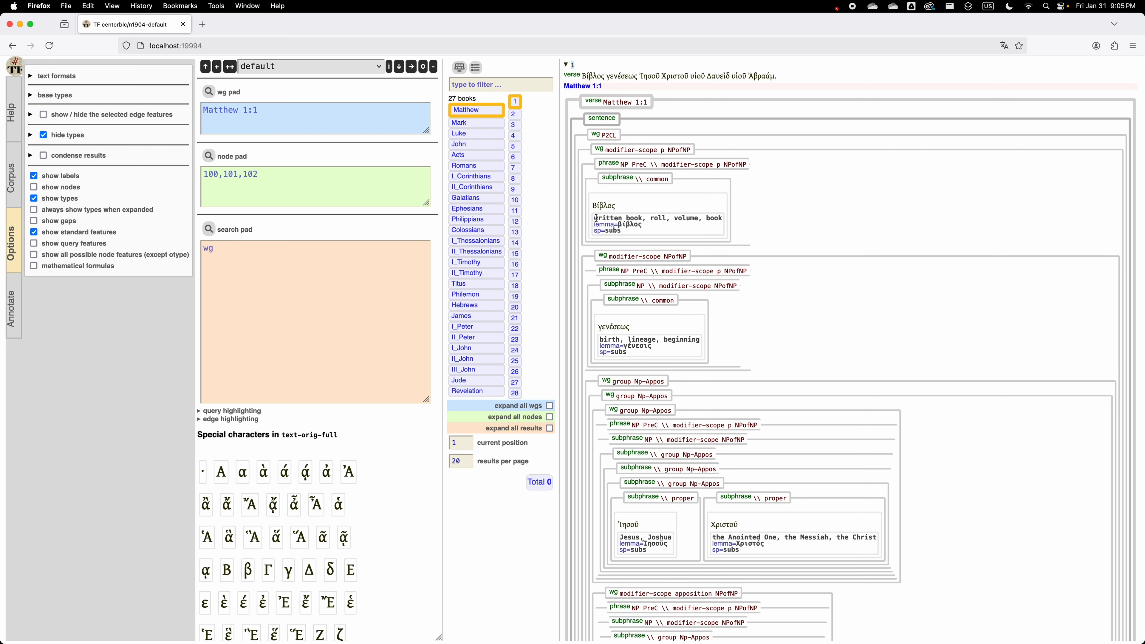
# Examine the gloss, lemma and part of speech given for Βίβλος in Matthew 1:1
pyautogui.moveTo(596, 218); pyautogui.dragTo(721, 218)
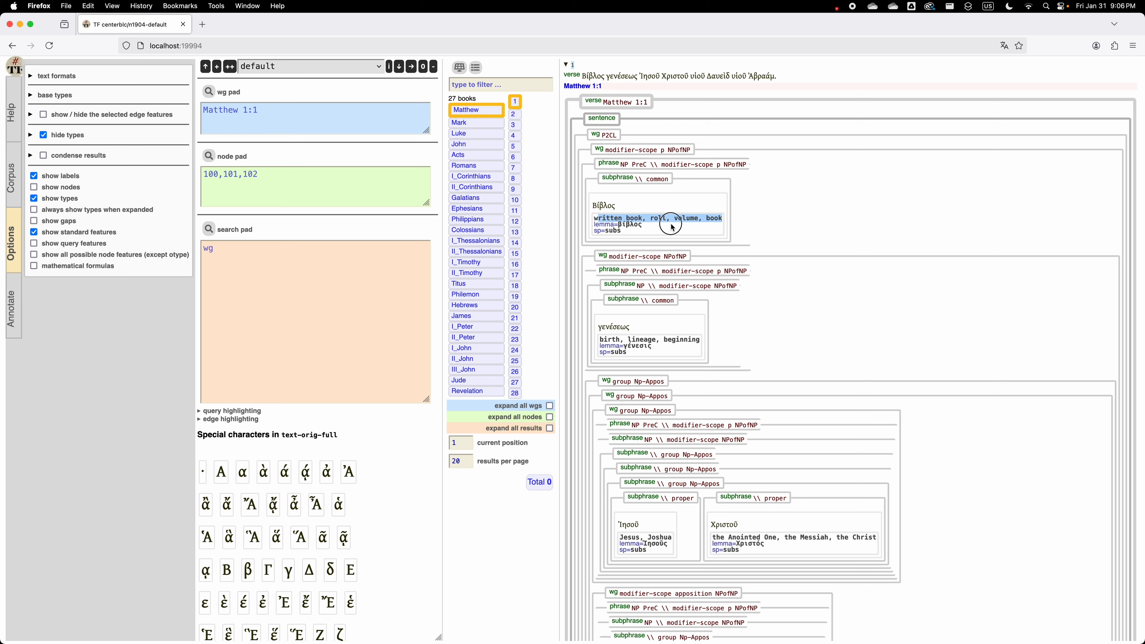
pyautogui.doubleClick(603, 225)
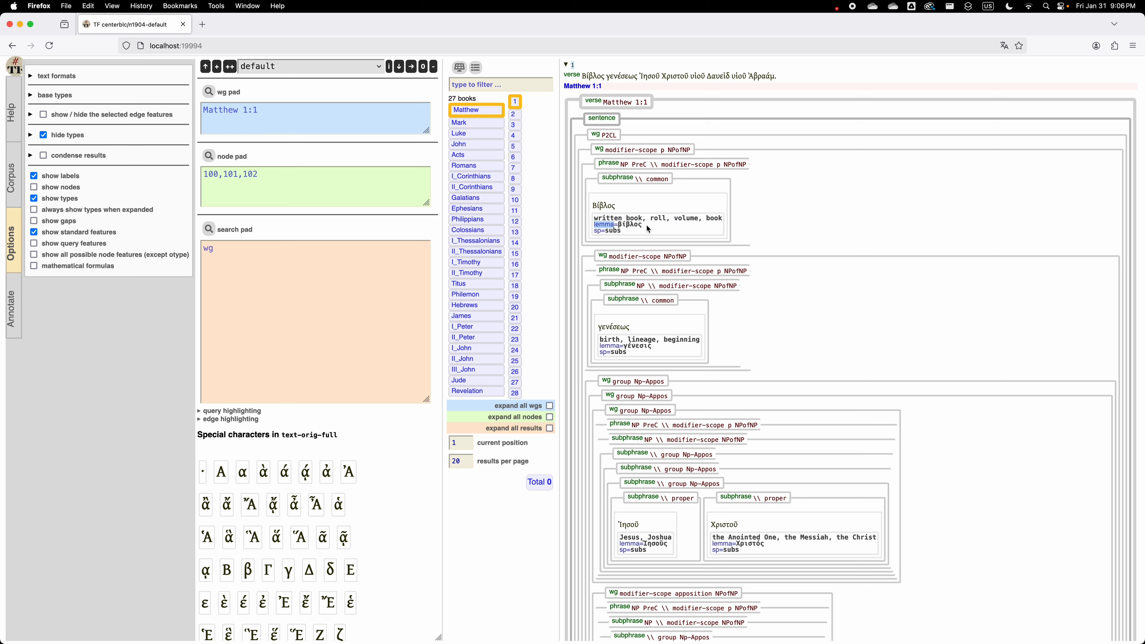
pyautogui.click(600, 230)
pyautogui.click(34, 245)
pyautogui.click(34, 246)
# Search the corpus with the query "word lemmatranslit=theos"
pyautogui.click(259, 254)
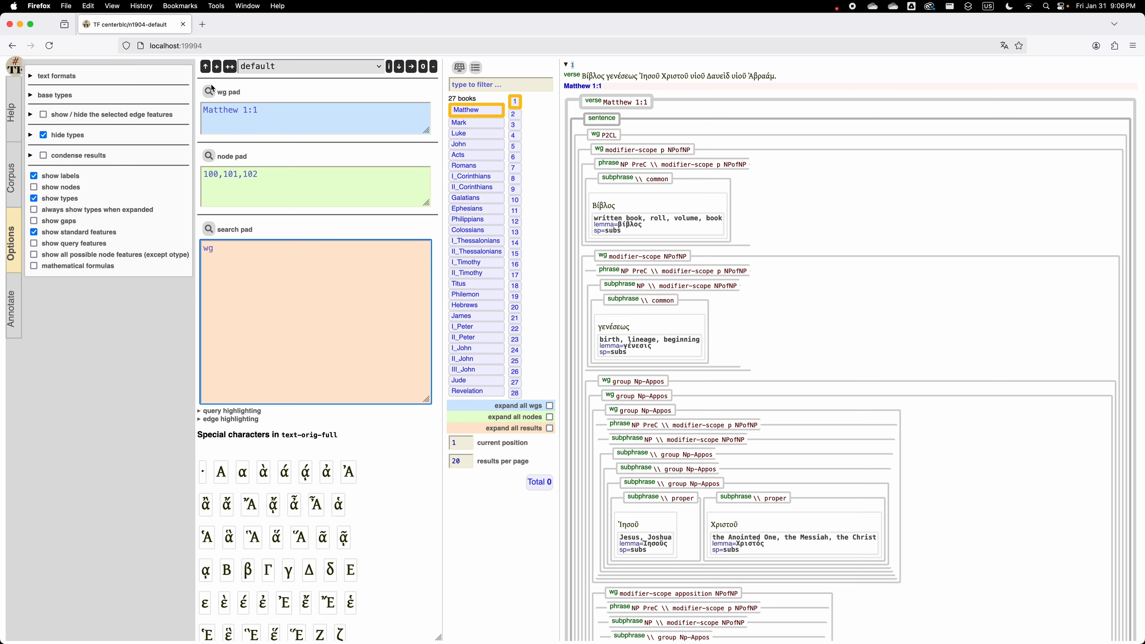
pyautogui.click(276, 114)
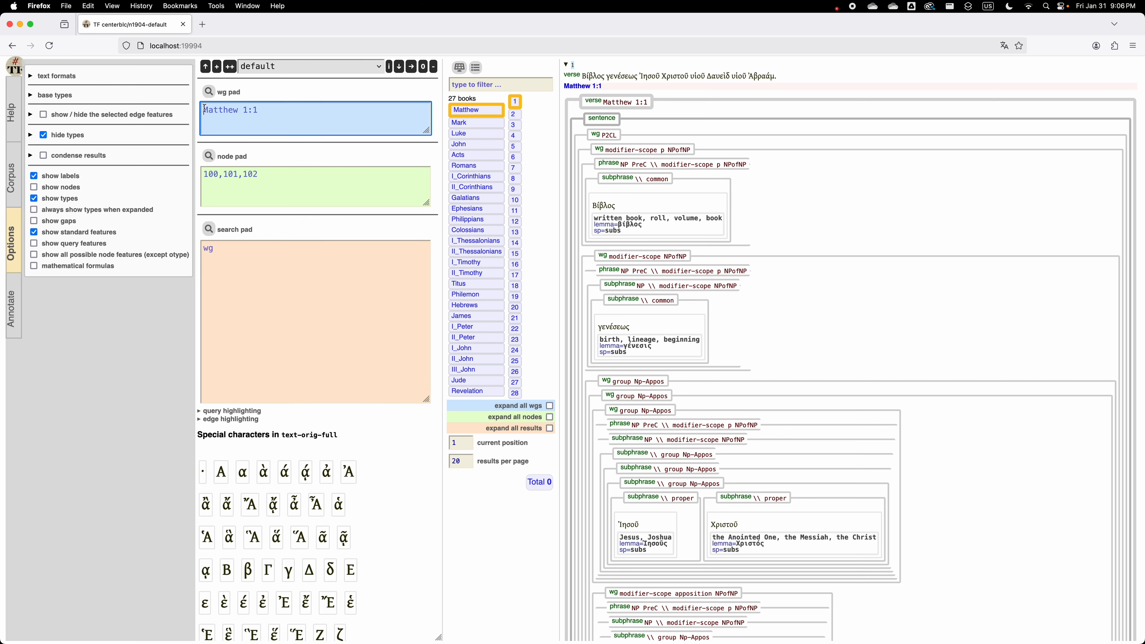
pyautogui.click(233, 247)
pyautogui.press('BackSpace')
pyautogui.write('ord')
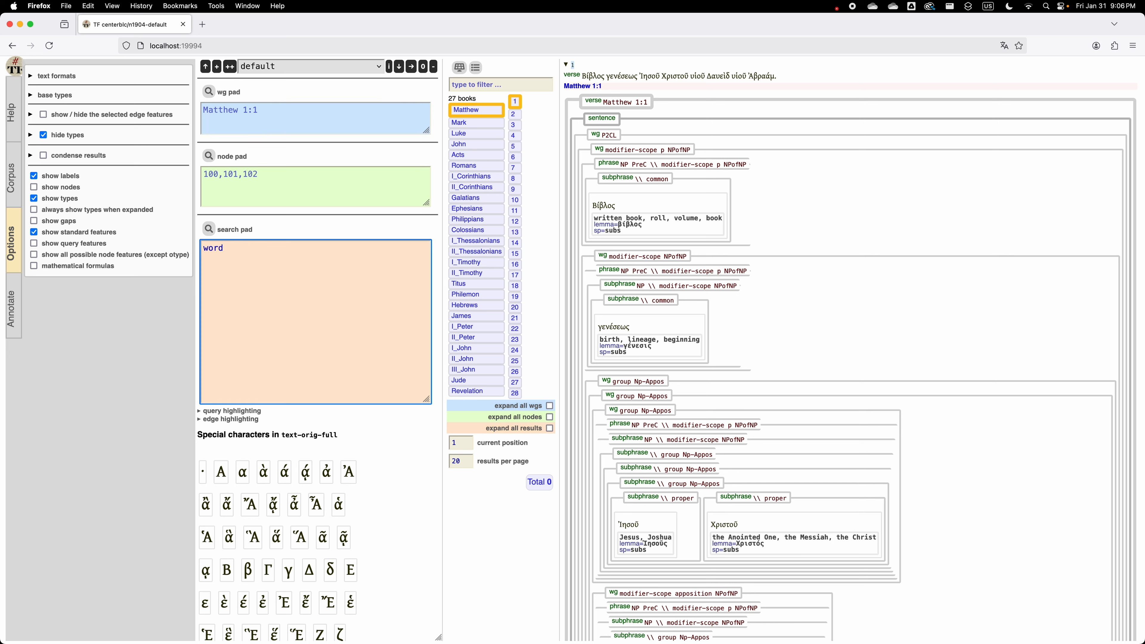
pyautogui.write(' lemma')
pyautogui.write('=')
pyautogui.write('translit')
pyautogui.write('=')
pyautogui.write('theos')
pyautogui.click(209, 231)
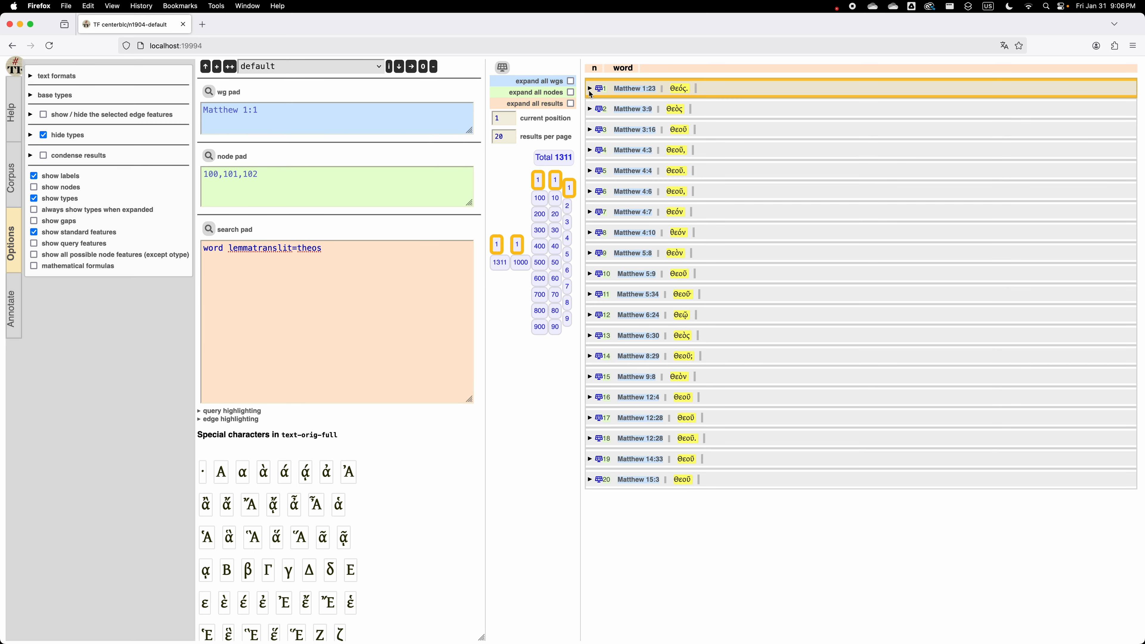
# Expand the Matthew 1:23 result and set the results per page to 40
pyautogui.click(589, 88)
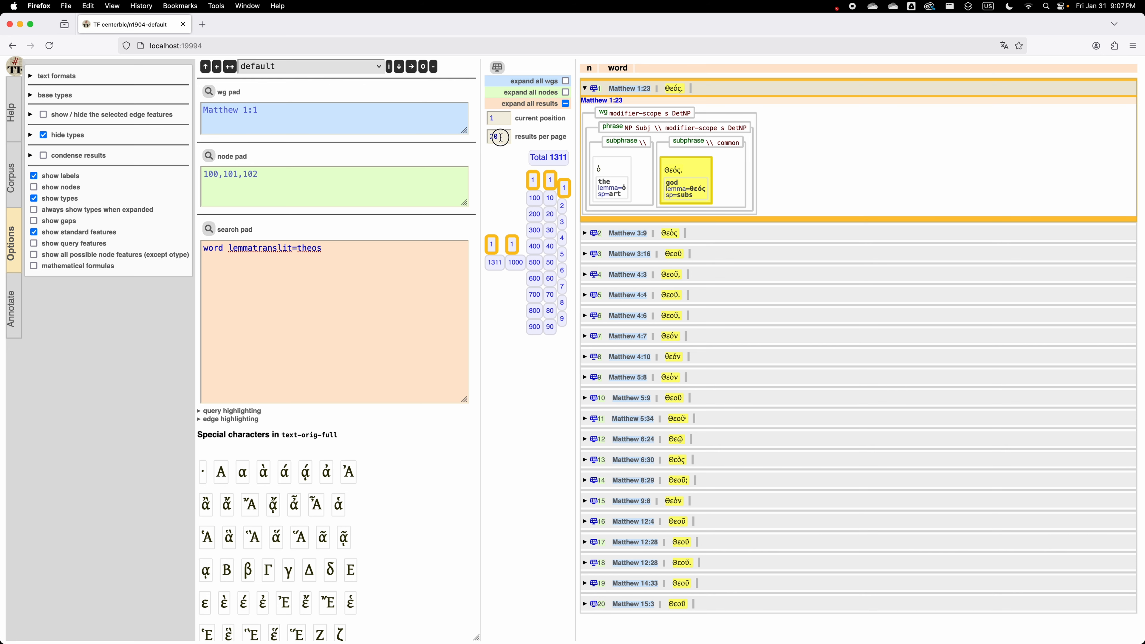
pyautogui.doubleClick(482, 138)
pyautogui.write('40')
pyautogui.press('Return')
pyautogui.scroll(-8, 810, 349)
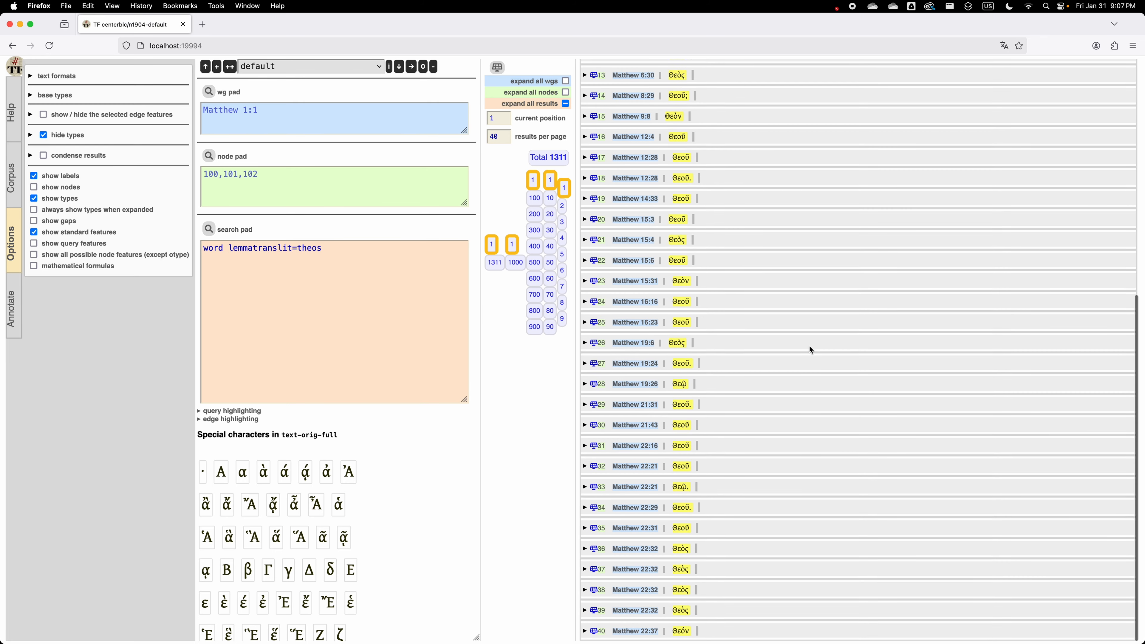
pyautogui.scroll(8, 809, 350)
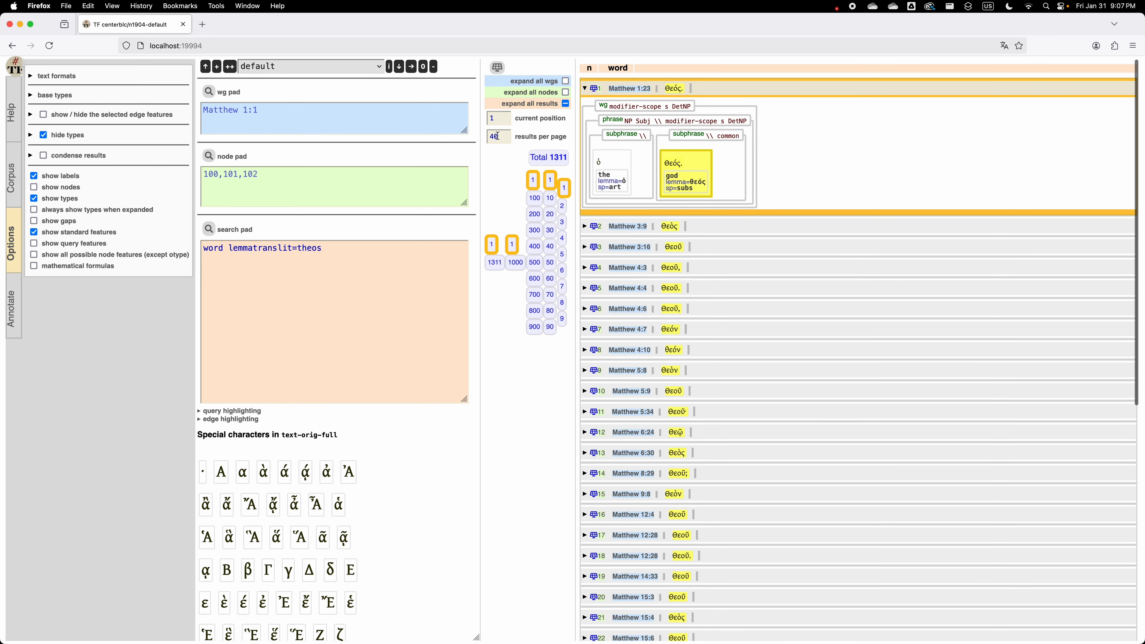
# Set the results per page to 100 and look through the longer result list
pyautogui.doubleClick(497, 135)
pyautogui.write('100')
pyautogui.press('Return')
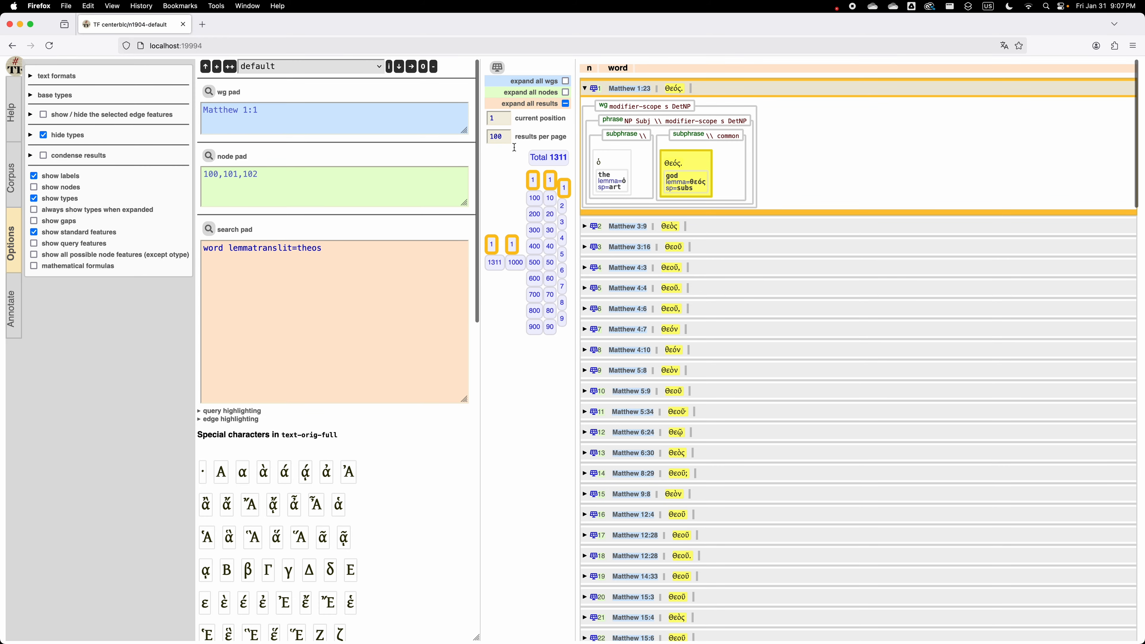
pyautogui.scroll(-20, 867, 438)
pyautogui.scroll(20, 866, 439)
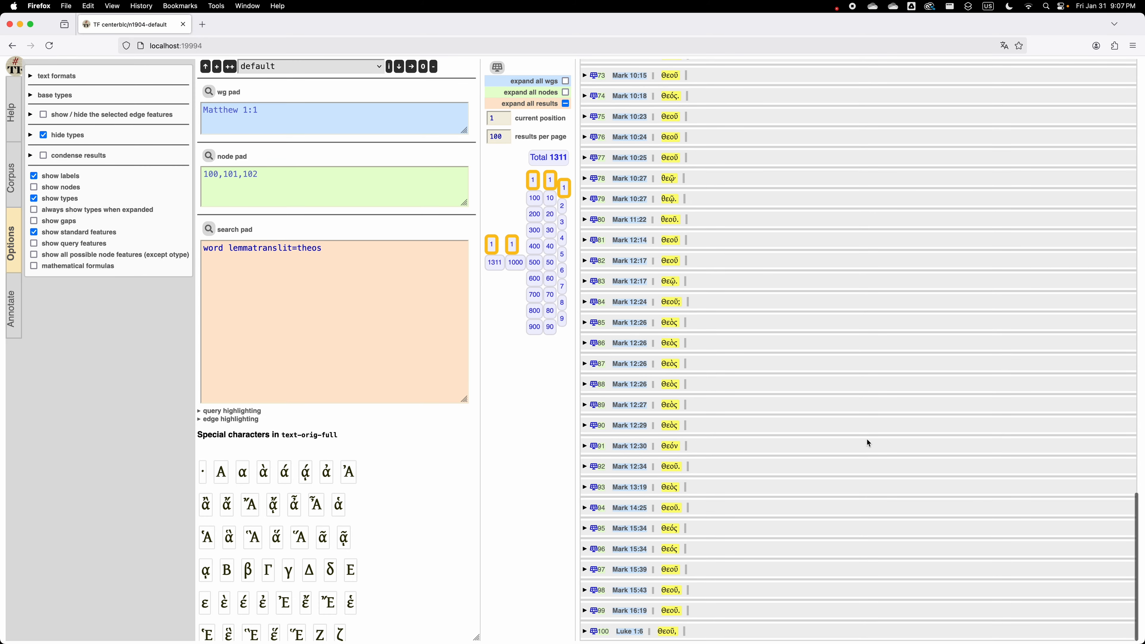
pyautogui.scroll(3, 866, 438)
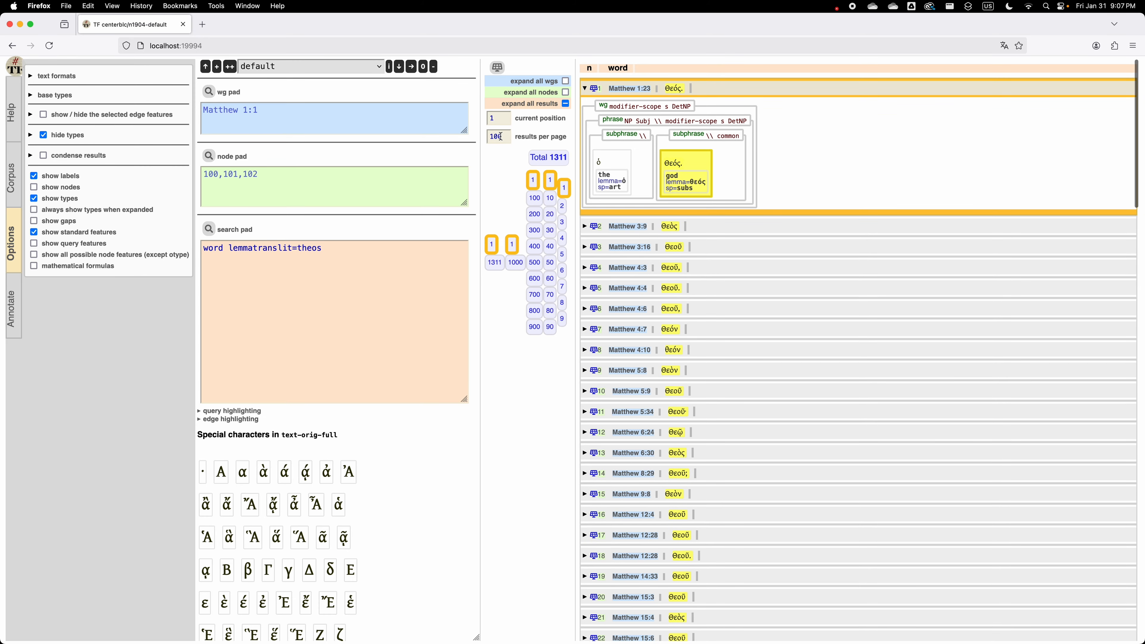
# Set the results per page to 10
pyautogui.doubleClick(498, 136)
pyautogui.write('10')
pyautogui.press('Return')
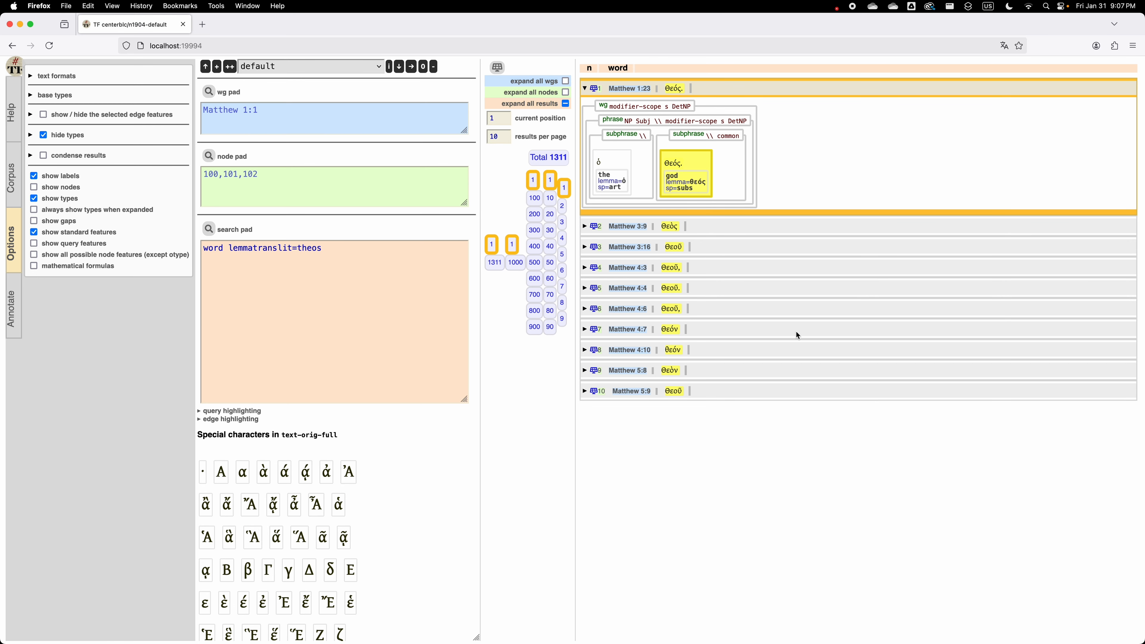
# Add the condition number=pl to the theos query and run the search
pyautogui.click(361, 252)
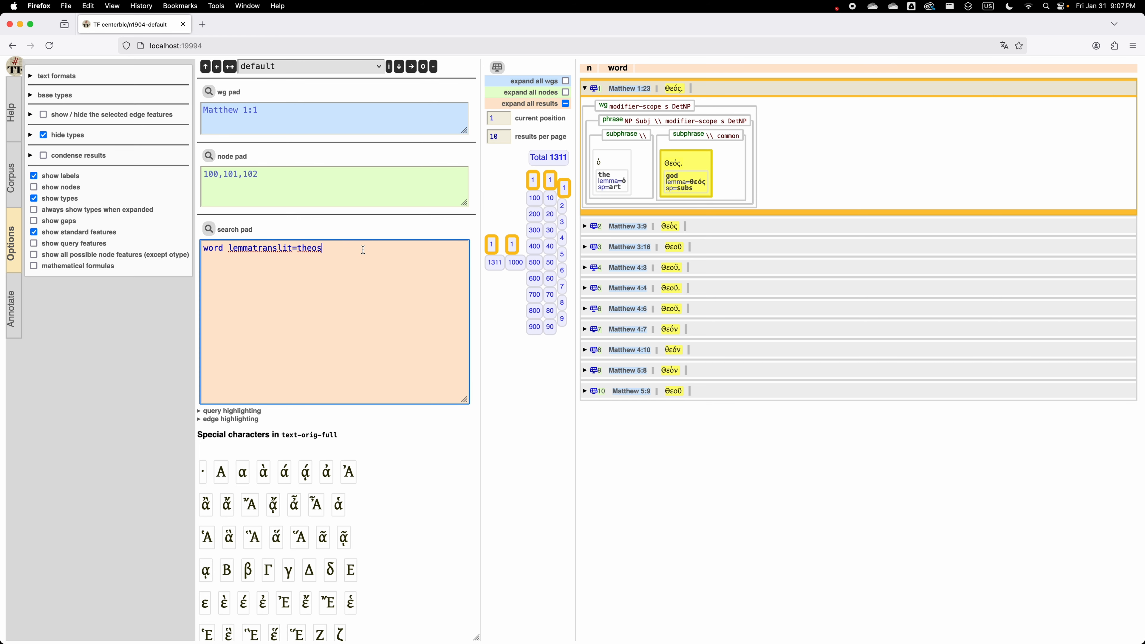
pyautogui.write('number=pl')
pyautogui.moveTo(227, 251); pyautogui.dragTo(316, 247)
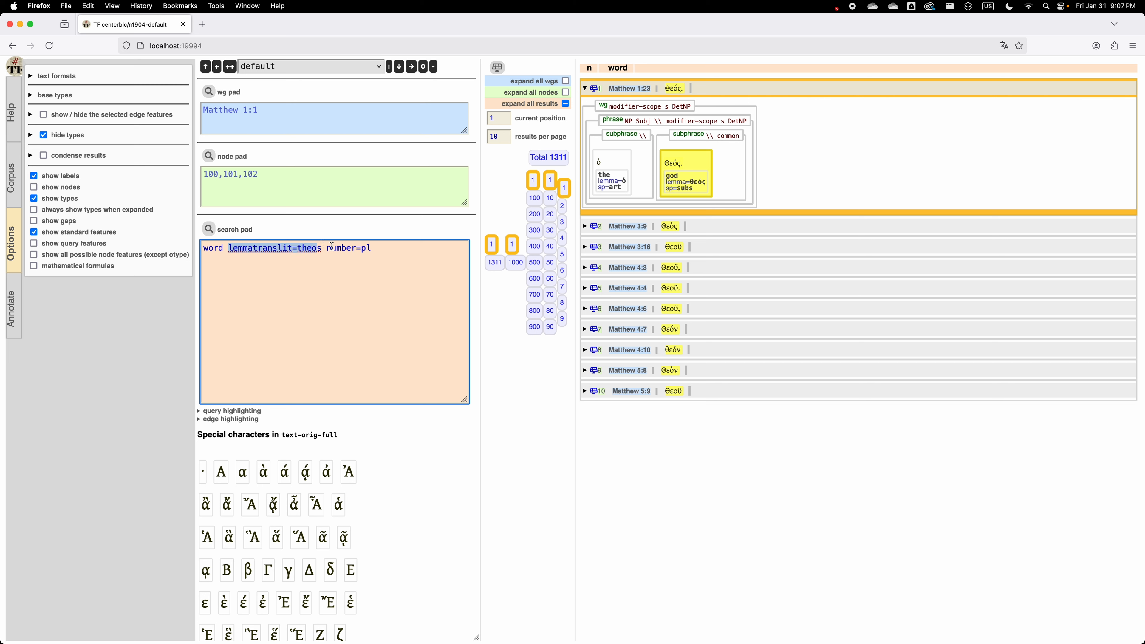
pyautogui.click(384, 250)
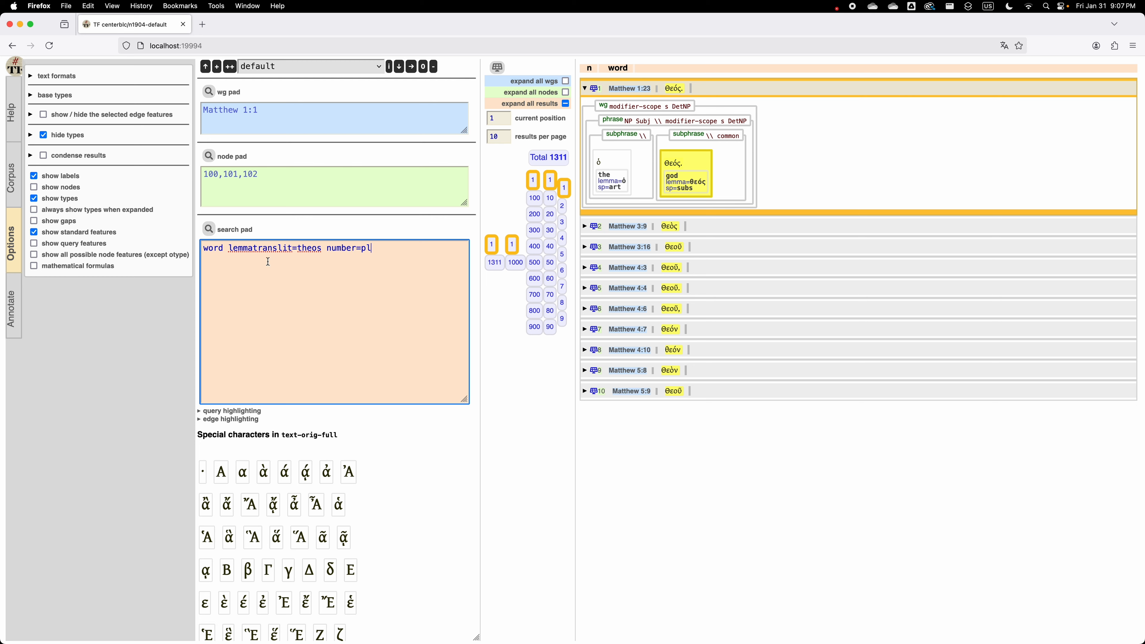
pyautogui.click(208, 229)
# Change the number condition in the theos query to number=plural and rerun the search
pyautogui.click(397, 249)
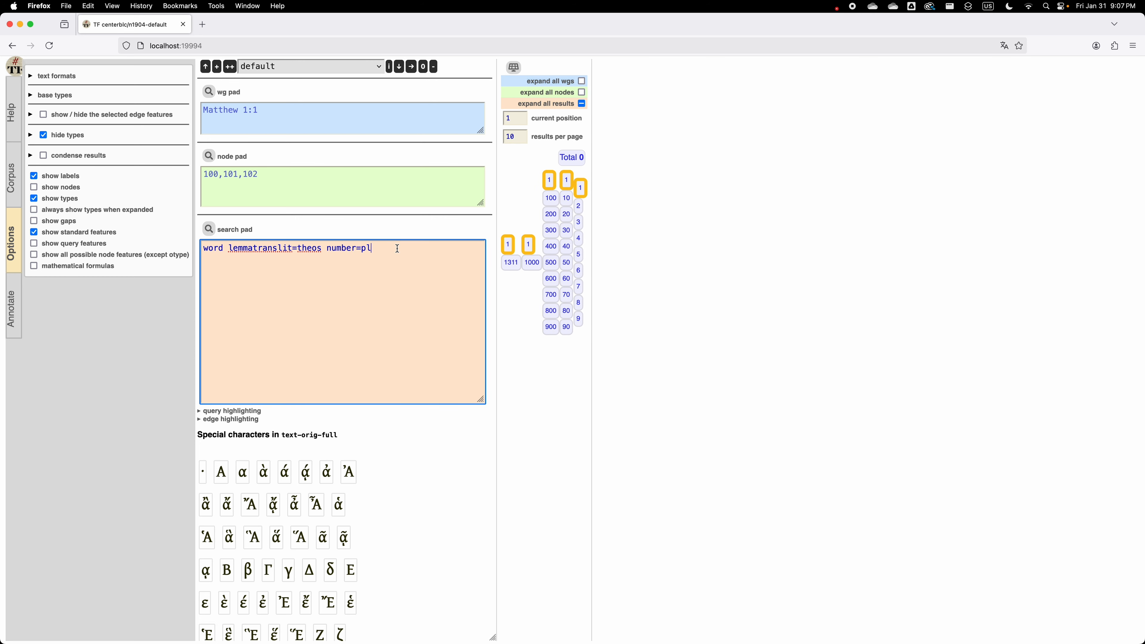
pyautogui.write('ural')
pyautogui.click(216, 231)
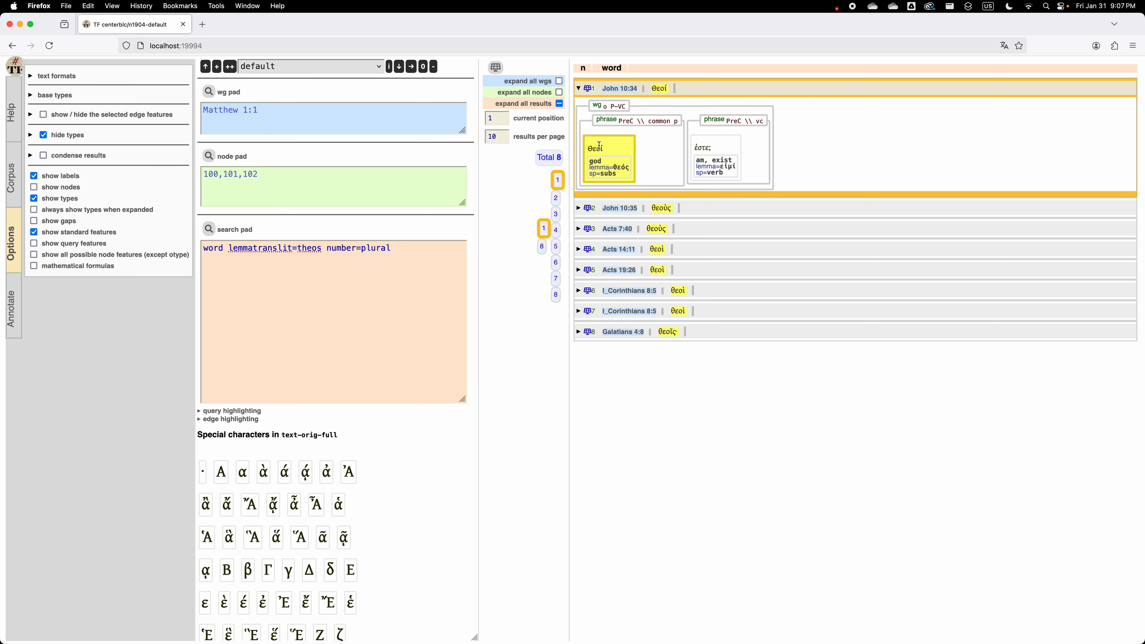
# Open the John 10:34 result in its chapter, expand verse 34, and examine its syntactic structure
pyautogui.click(584, 89)
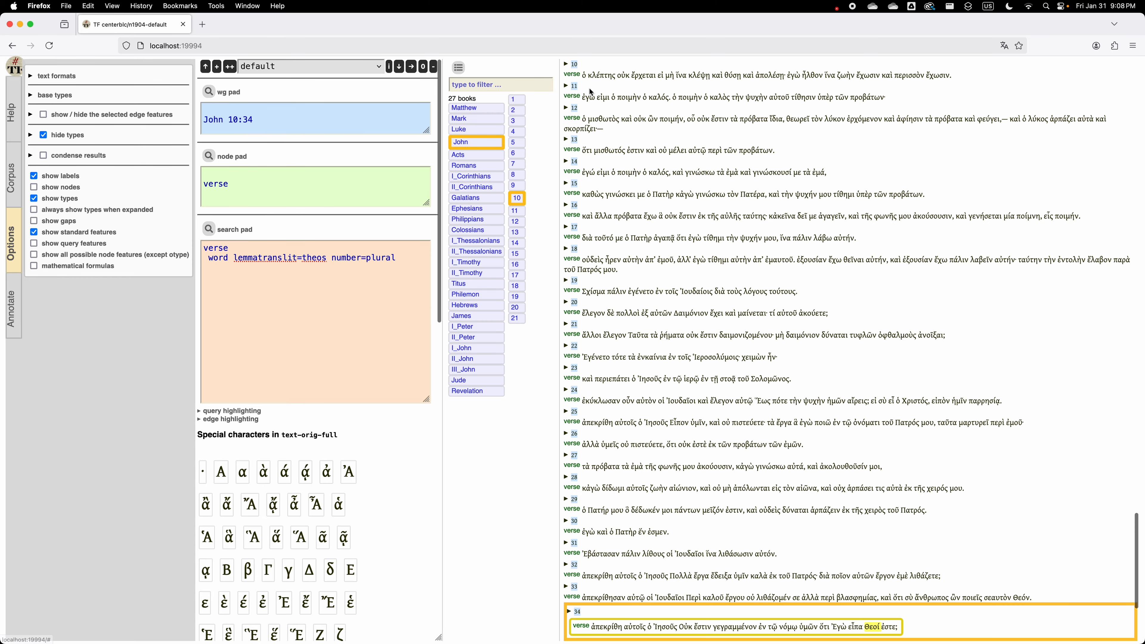
pyautogui.scroll(-5, 620, 160)
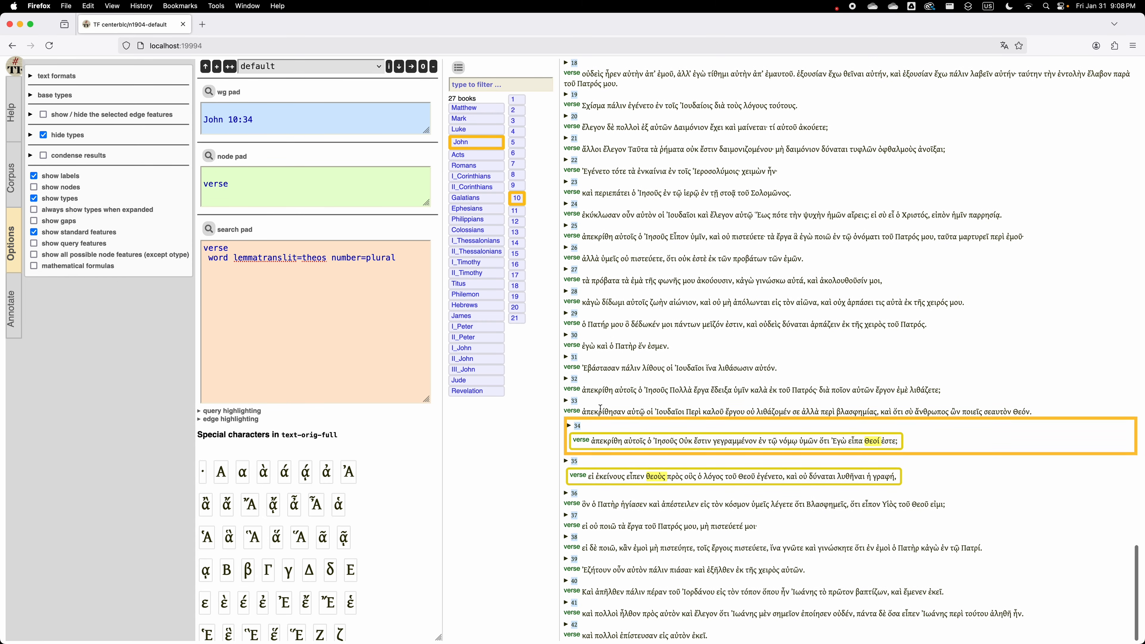
pyautogui.click(569, 426)
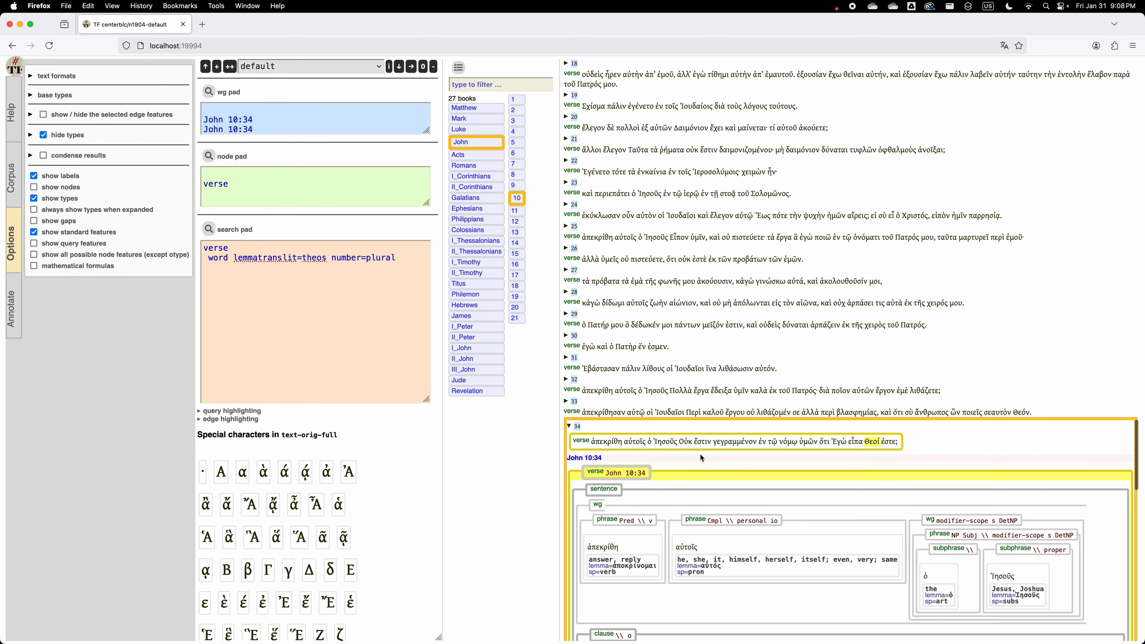
pyautogui.scroll(-9, 702, 458)
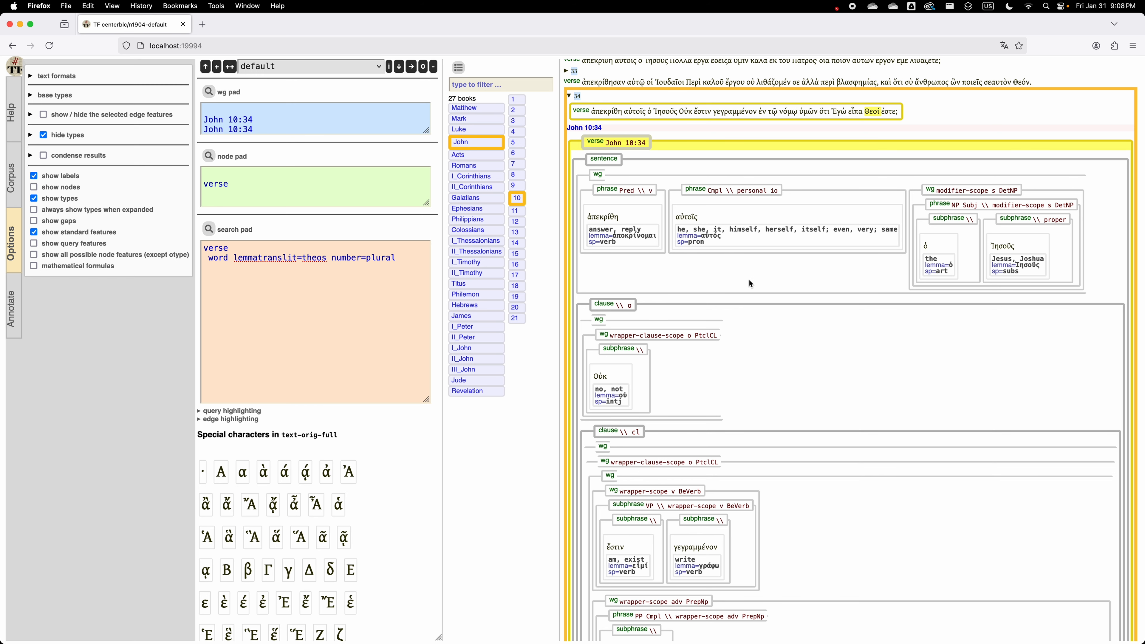
# Examine the remaining clauses of John 10:34 down to the highlighted word Θεοί
pyautogui.scroll(-6, 749, 284)
pyautogui.scroll(-3, 703, 252)
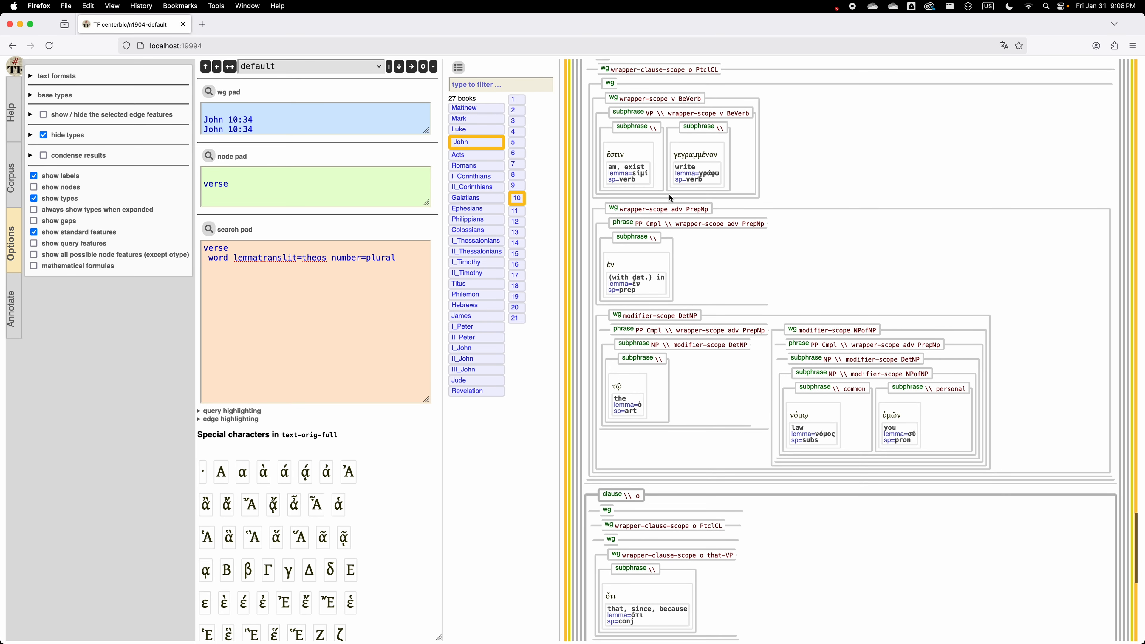
pyautogui.scroll(-2, 671, 199)
pyautogui.scroll(-1, 776, 324)
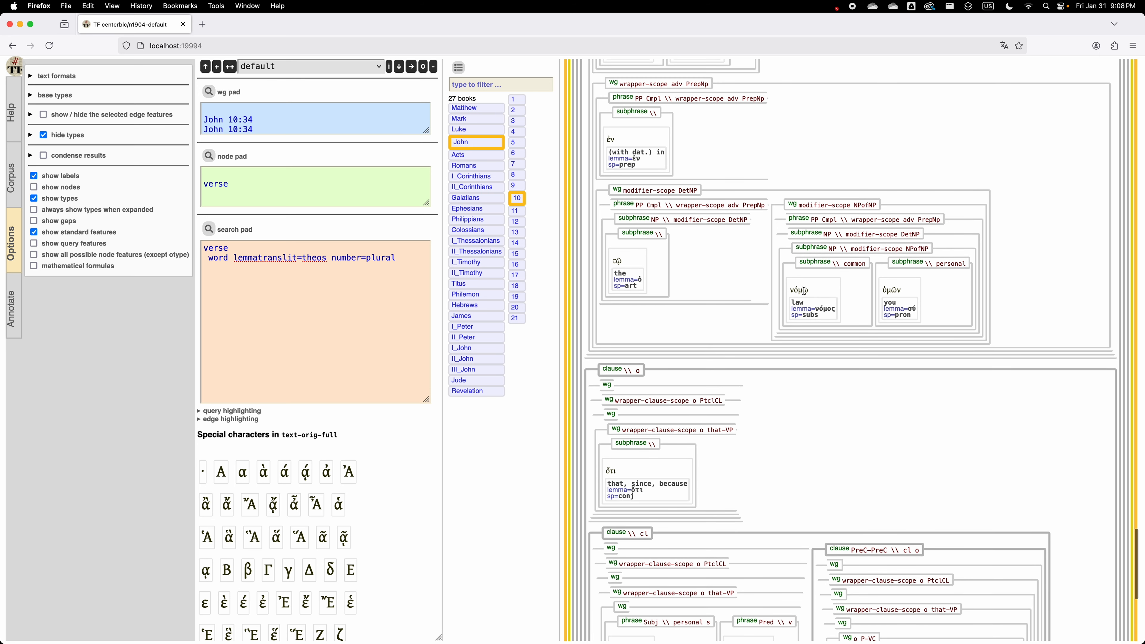
pyautogui.scroll(-7, 811, 300)
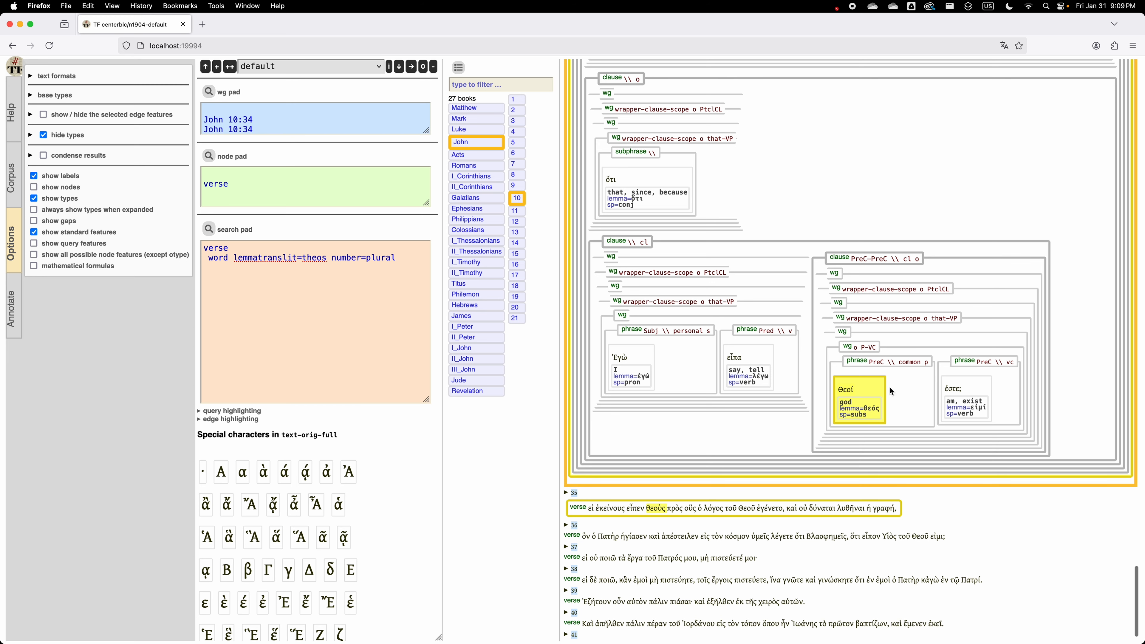
# Shorten the number condition in the theos query to number=pl and rerun the search
pyautogui.click(394, 257)
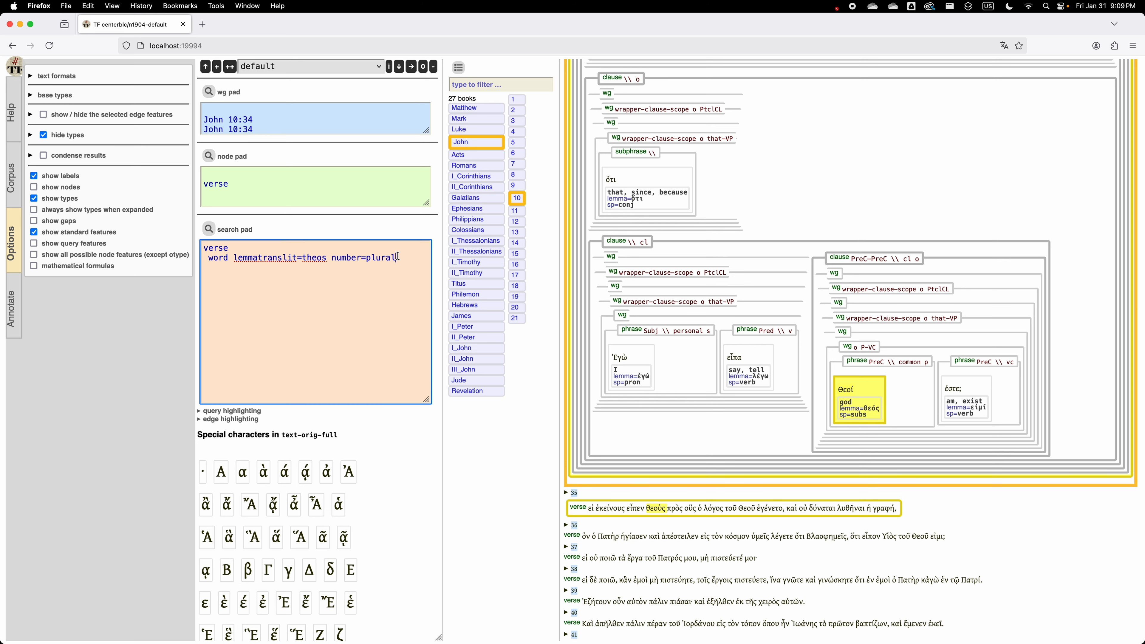
pyautogui.moveTo(394, 258); pyautogui.dragTo(378, 258)
pyautogui.press('BackSpace')
pyautogui.click(209, 229)
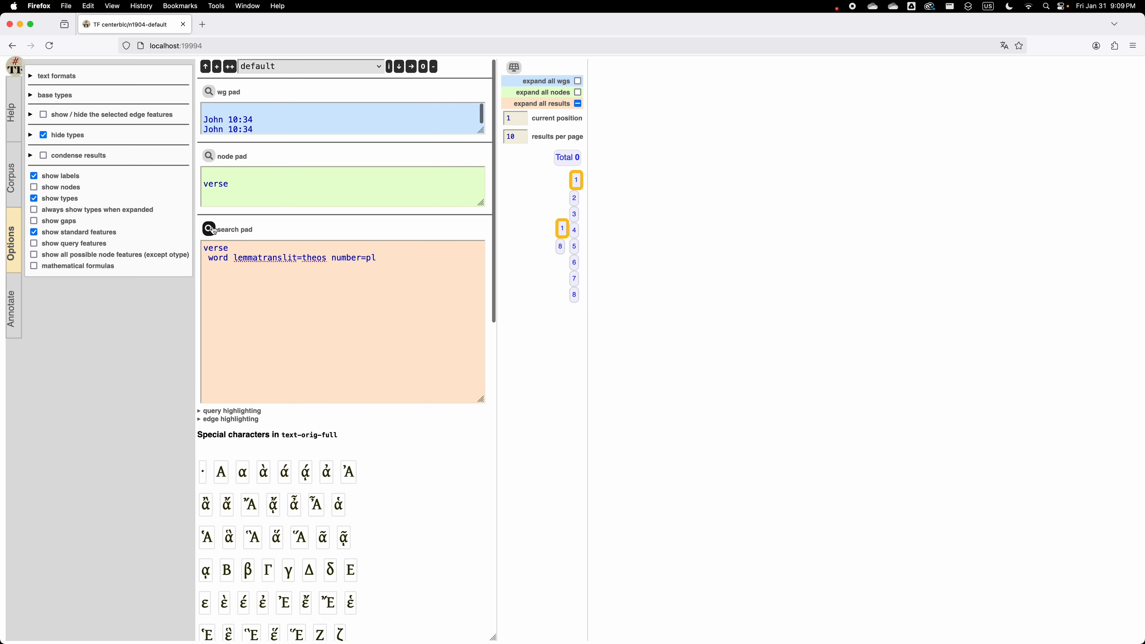
# Clear the verse query from the node pad
pyautogui.click(223, 173)
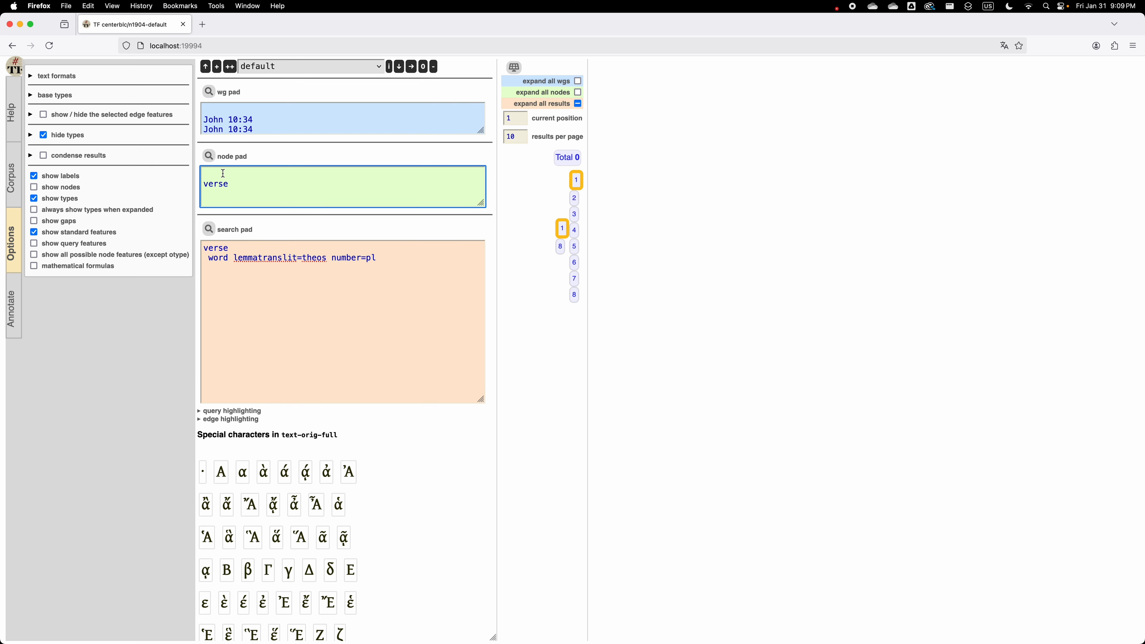
pyautogui.press('super+a')
pyautogui.press('BackSpace')
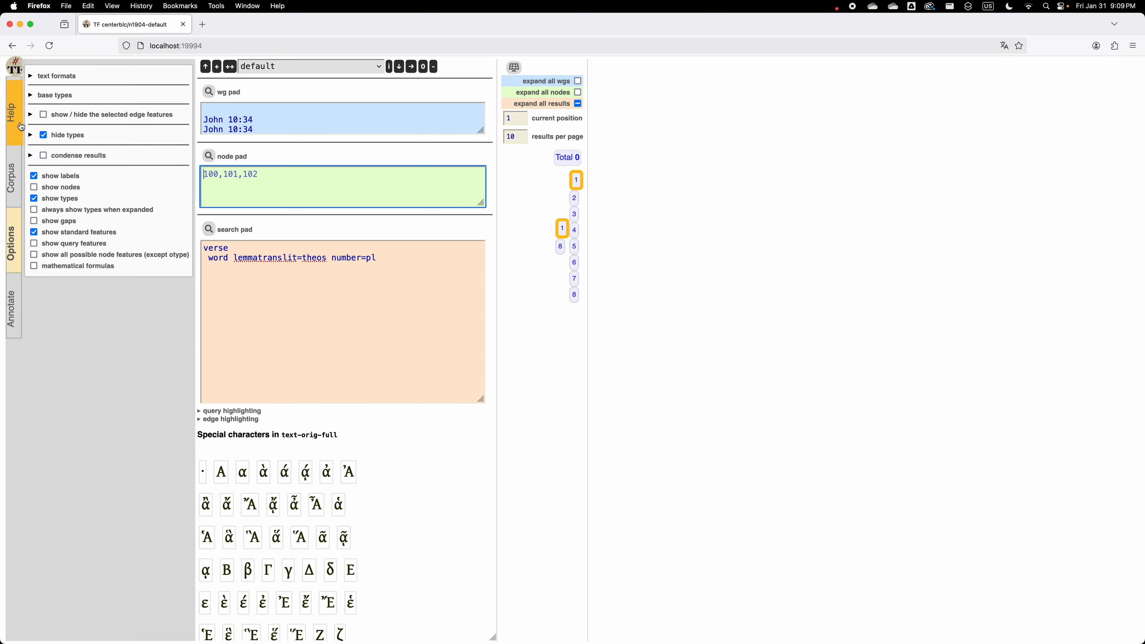
# Open the corpus's feature documentation and look up the number feature among the word node features
pyautogui.click(20, 173)
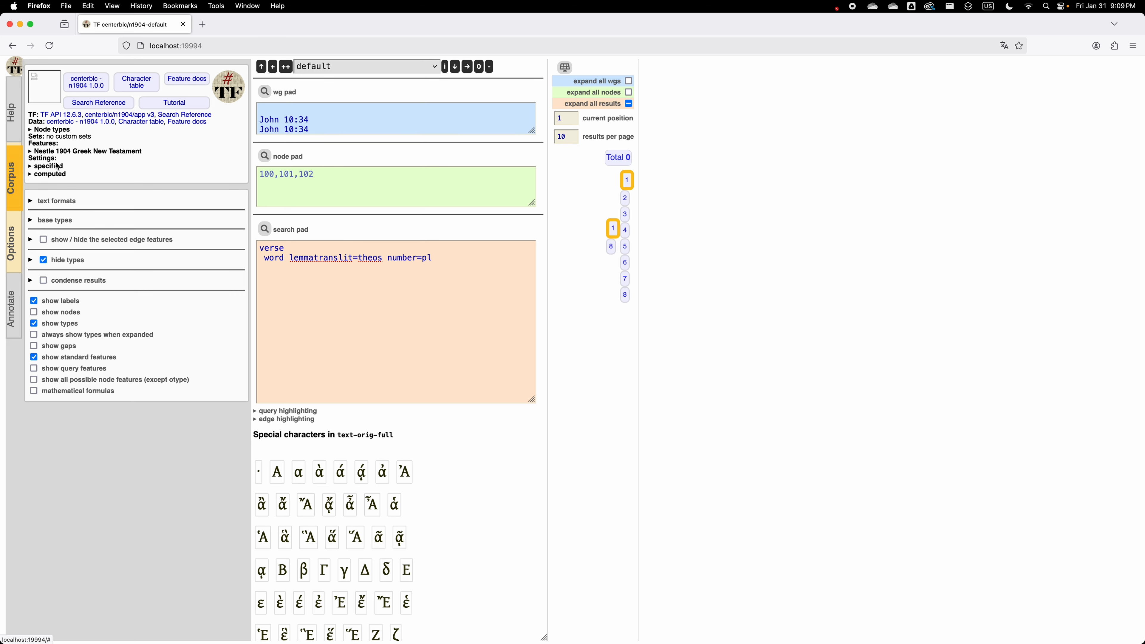
pyautogui.click(191, 81)
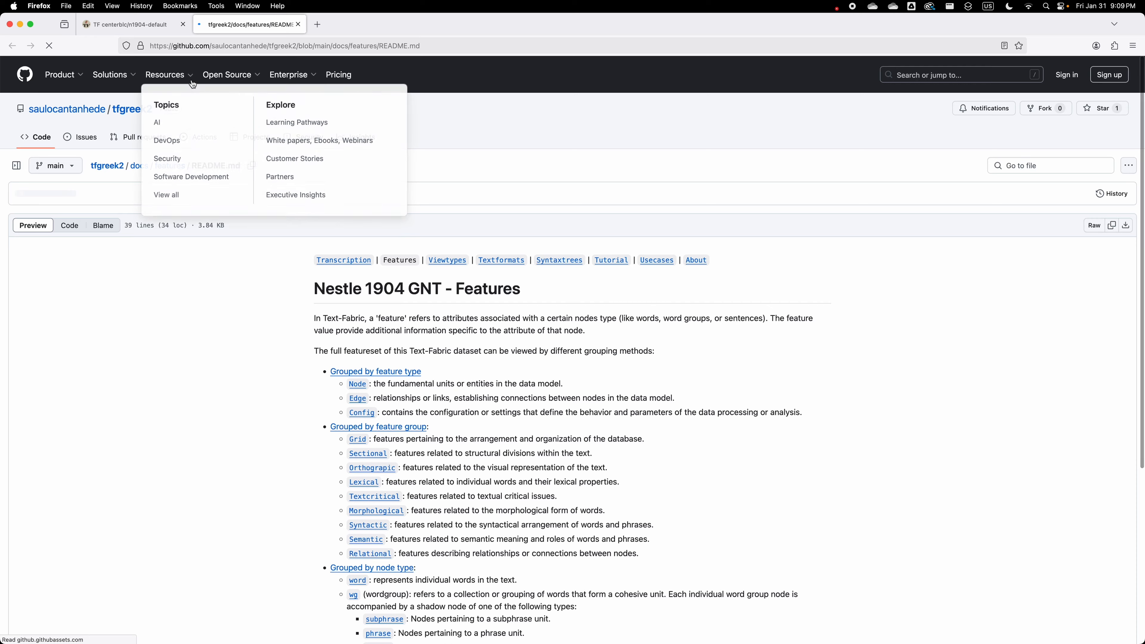
pyautogui.scroll(-5, 277, 361)
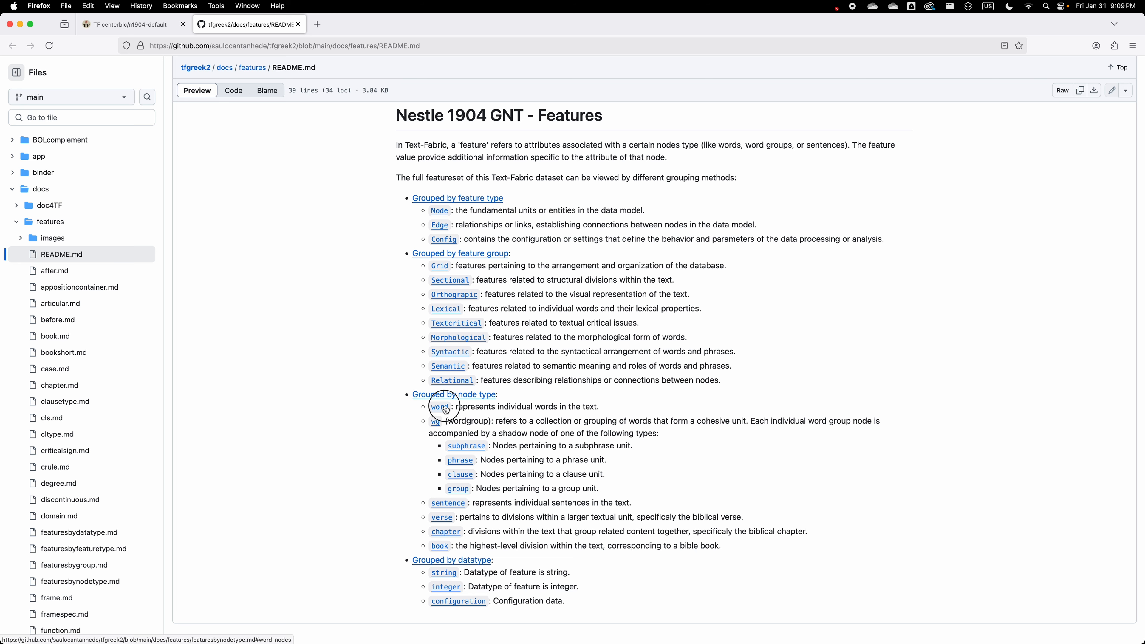
pyautogui.click(439, 396)
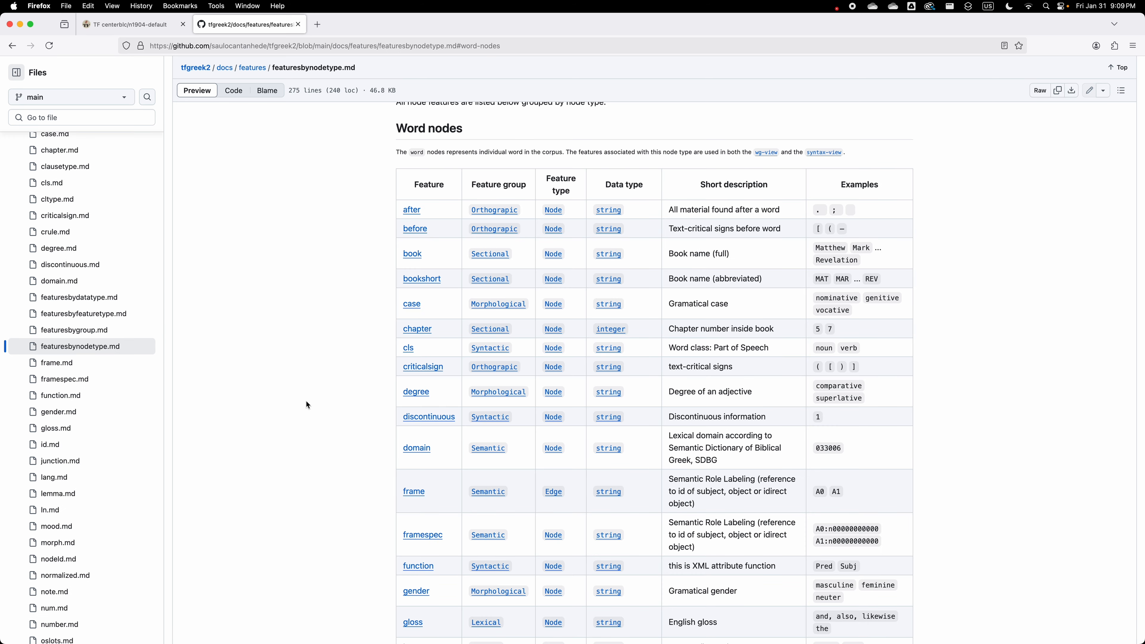
pyautogui.scroll(-10, 306, 405)
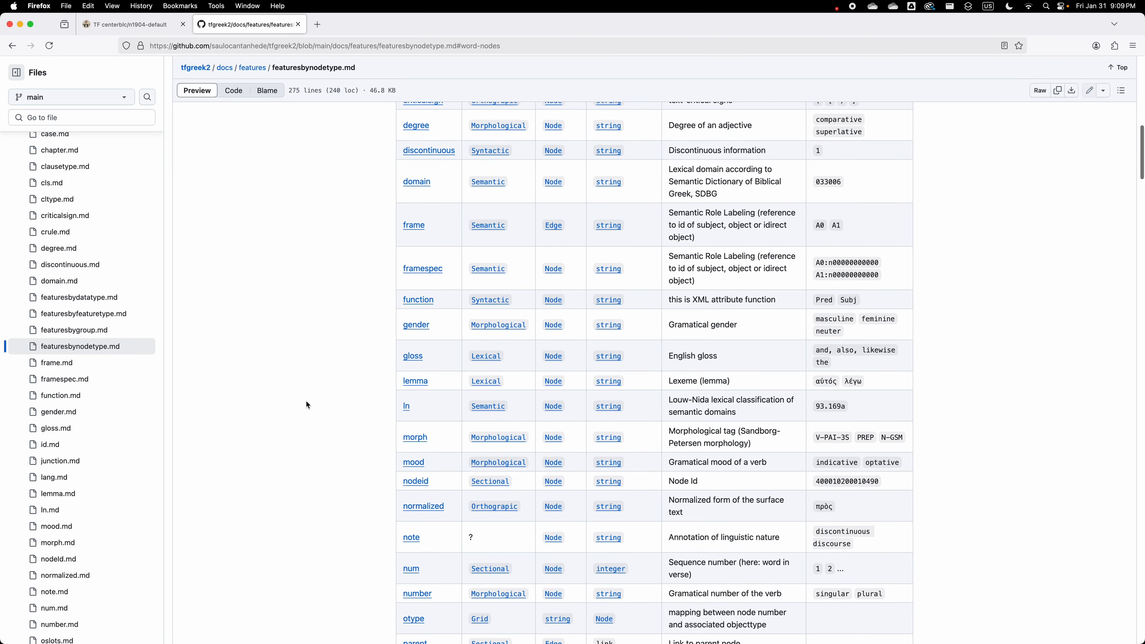
pyautogui.scroll(-6, 306, 401)
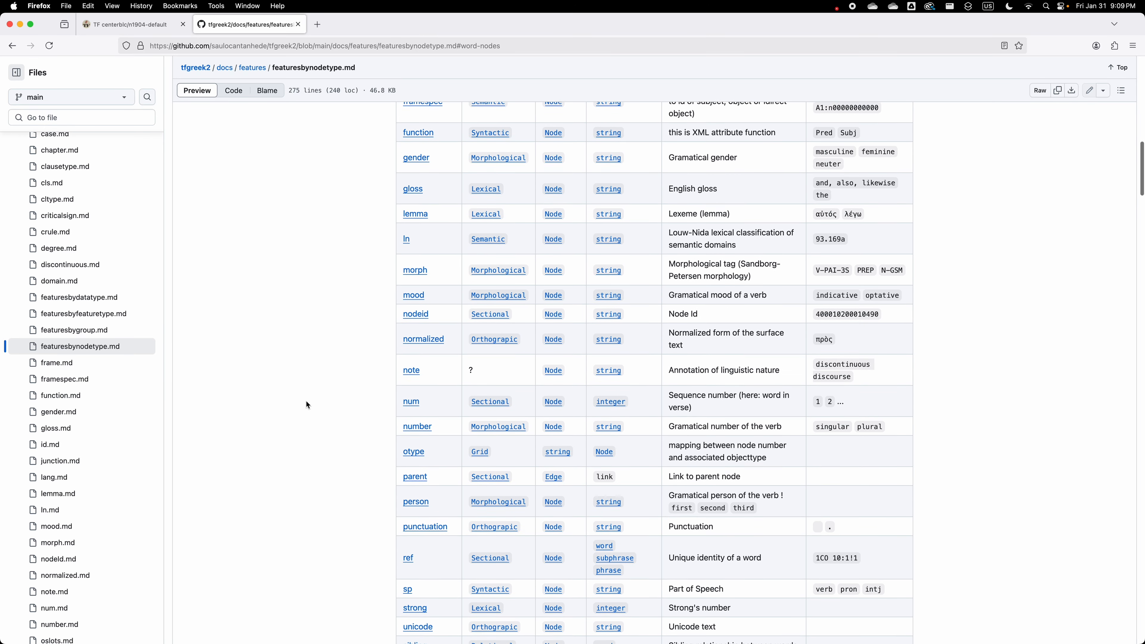
pyautogui.scroll(-1, 307, 404)
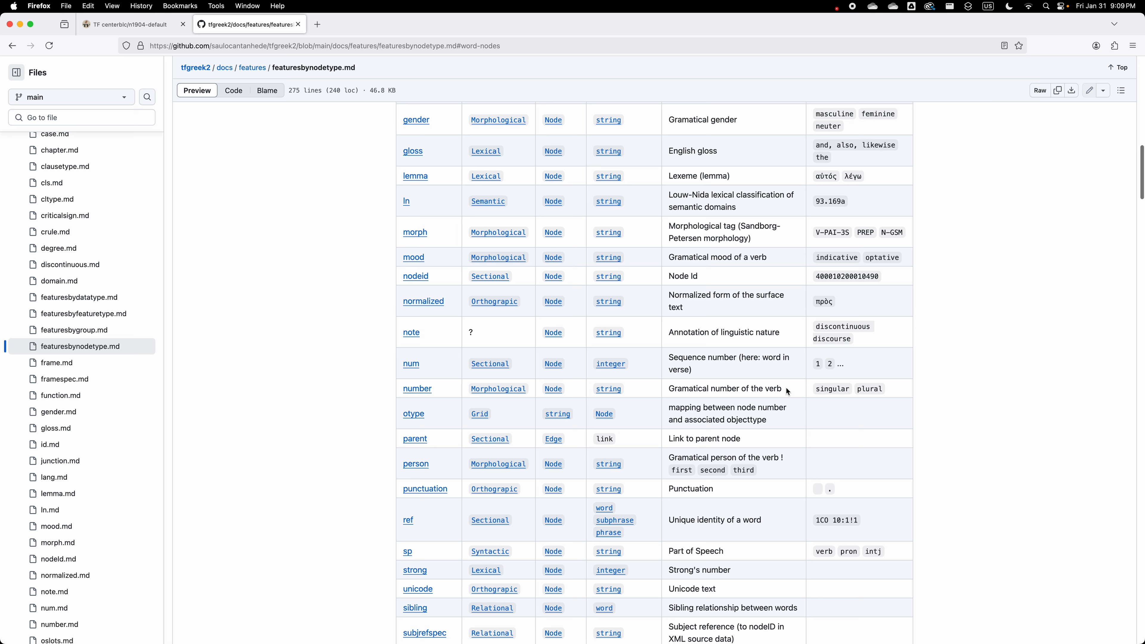
# Check the description and example values of the number feature in the word nodes table
pyautogui.moveTo(786, 389); pyautogui.dragTo(674, 389)
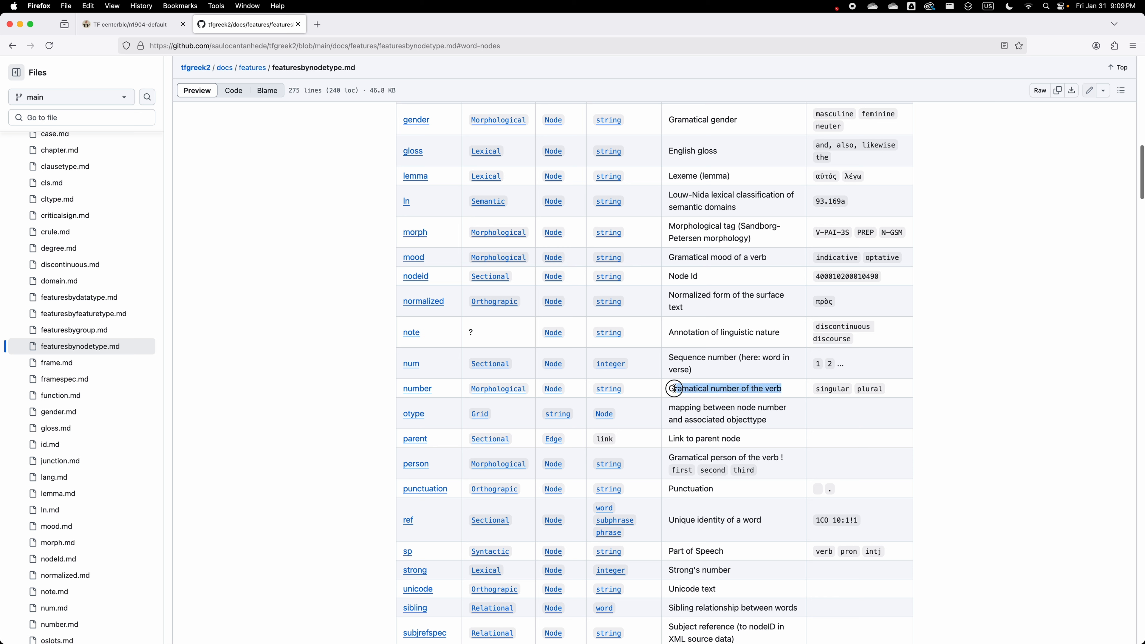
pyautogui.click(786, 391)
pyautogui.click(823, 390)
pyautogui.doubleClick(822, 390)
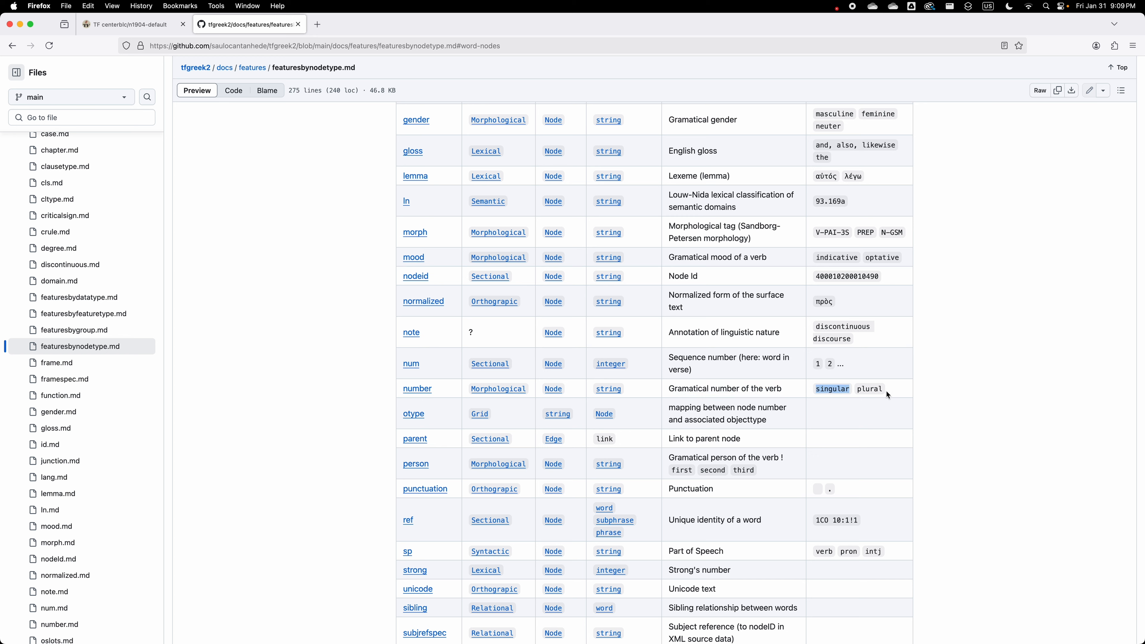
pyautogui.doubleClick(870, 388)
pyautogui.click(278, 325)
# Search the feature documentation page for person
pyautogui.hotkey('ctrl', 'f')
pyautogui.write('pad')
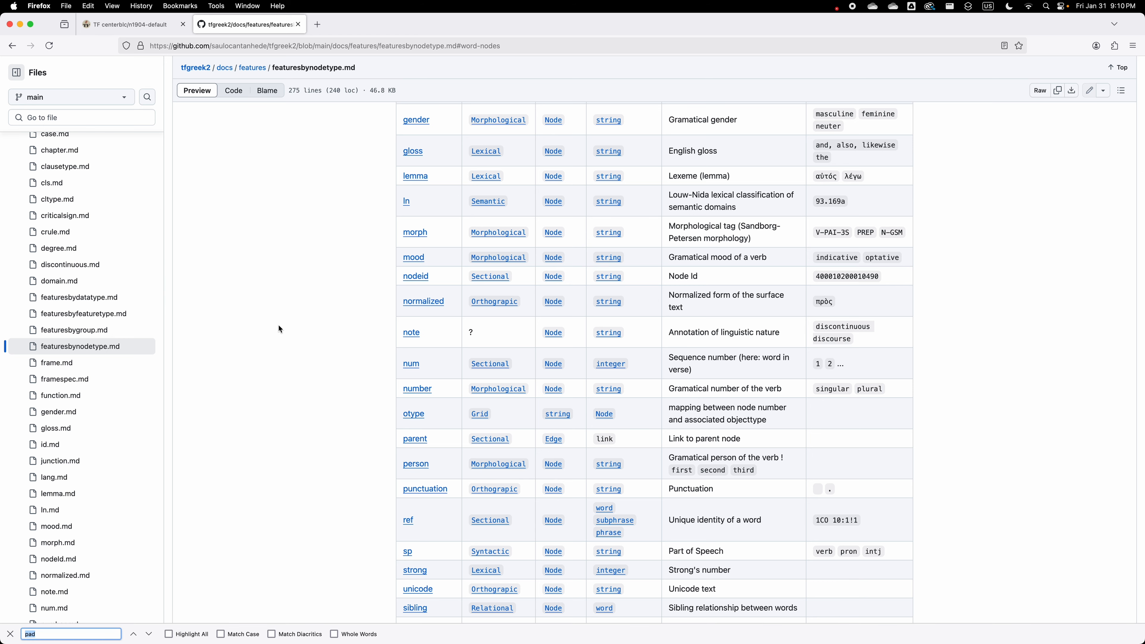
pyautogui.write('person')
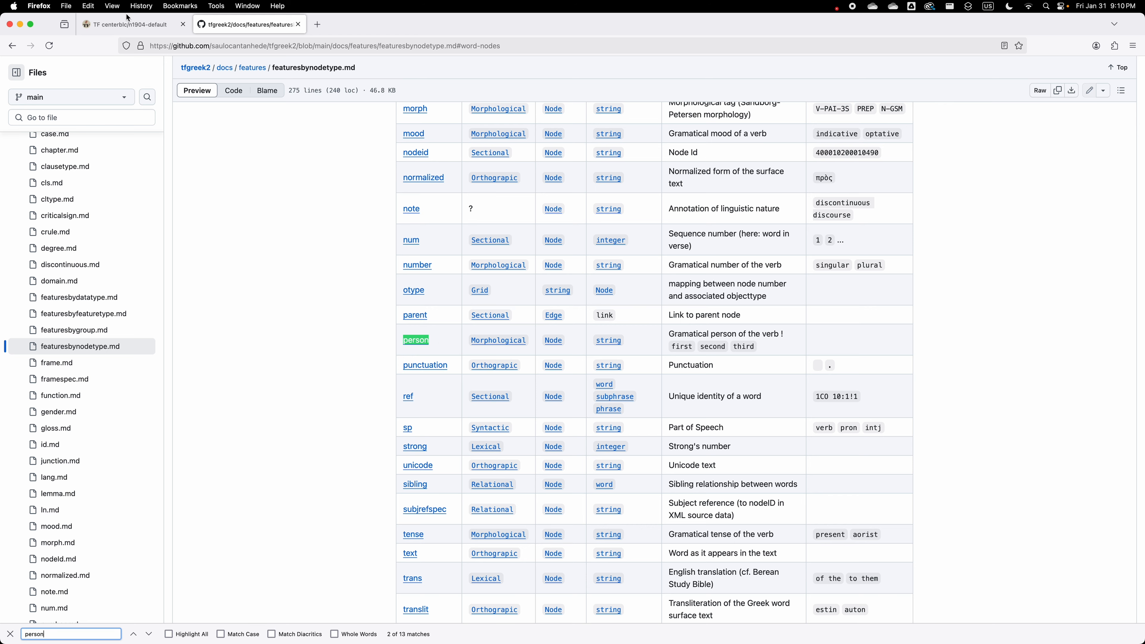
# Return to the Greek New Testament corpus, replace the query with word person=p1, and run the search
pyautogui.click(128, 22)
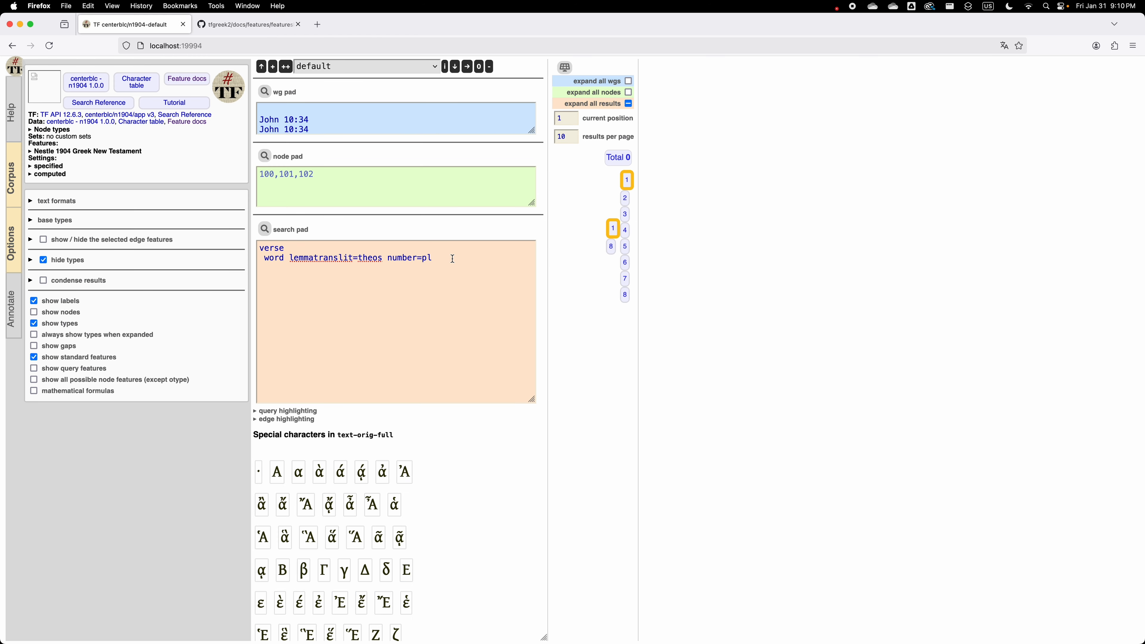
pyautogui.moveTo(438, 258); pyautogui.dragTo(291, 260)
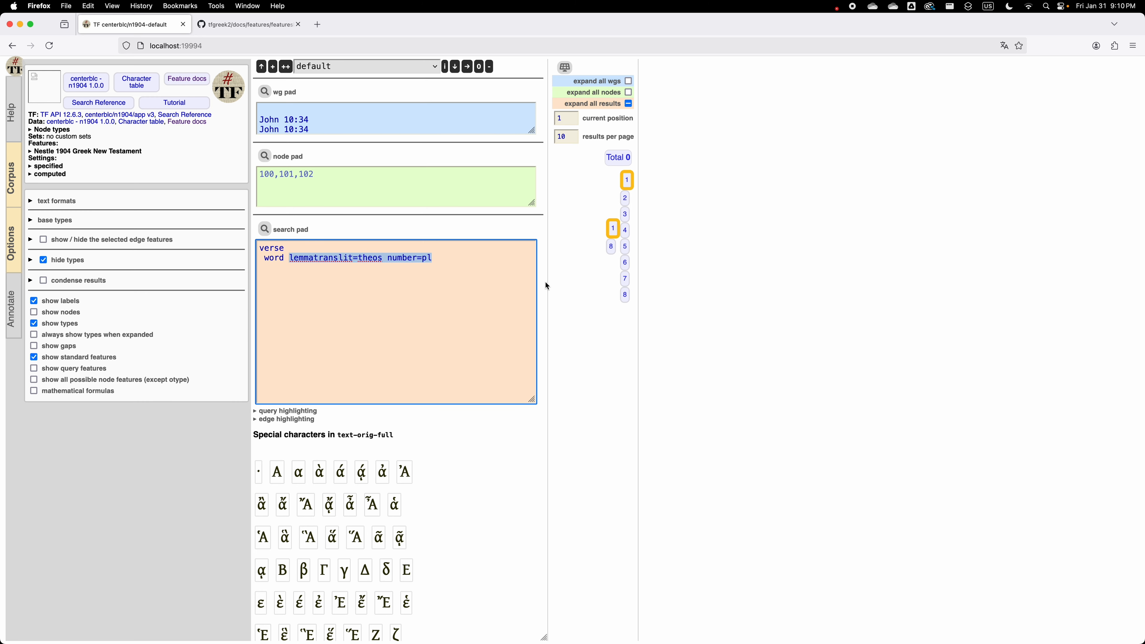
pyautogui.write('person')
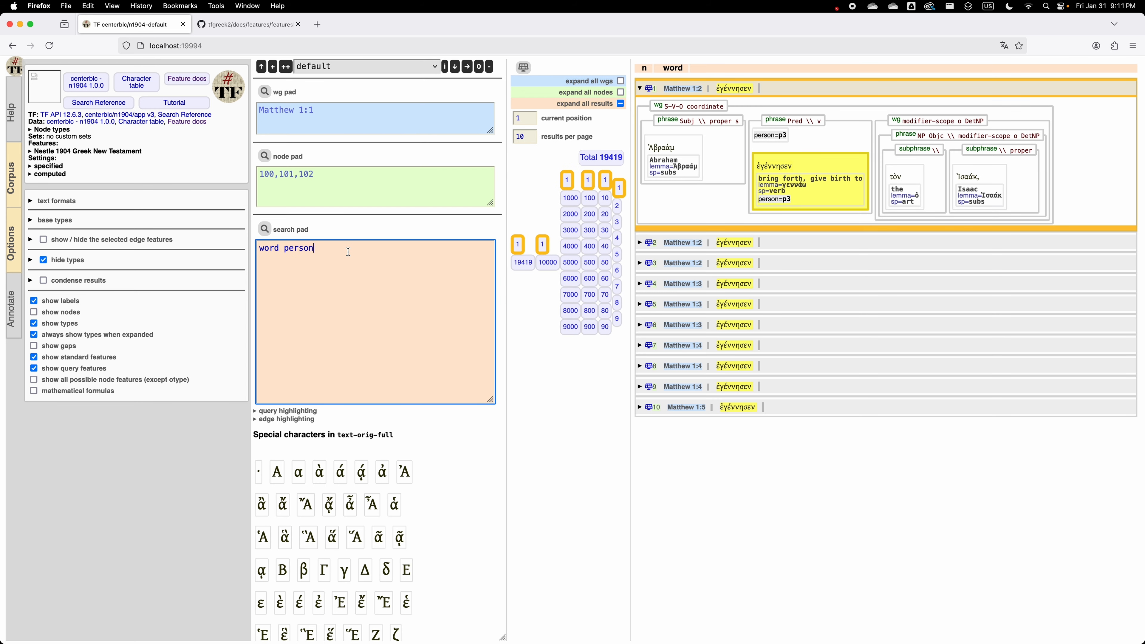
pyautogui.write('=p1')
pyautogui.click(266, 231)
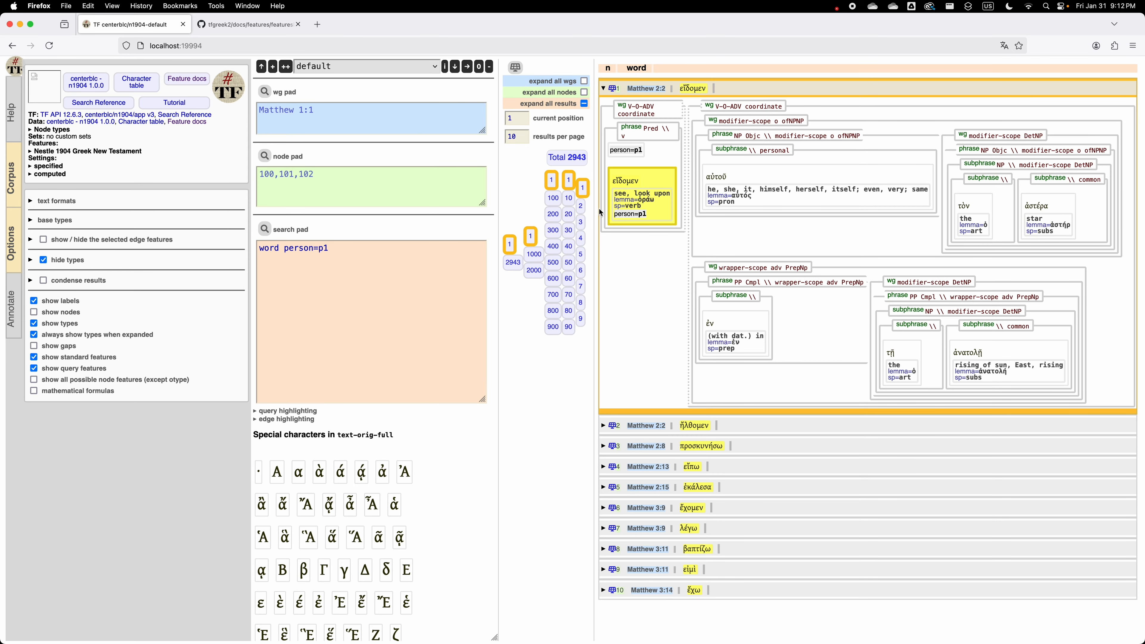
# Add the condition number=singular to the first-person word query and run the search
pyautogui.click(357, 249)
pyautogui.write('nu')
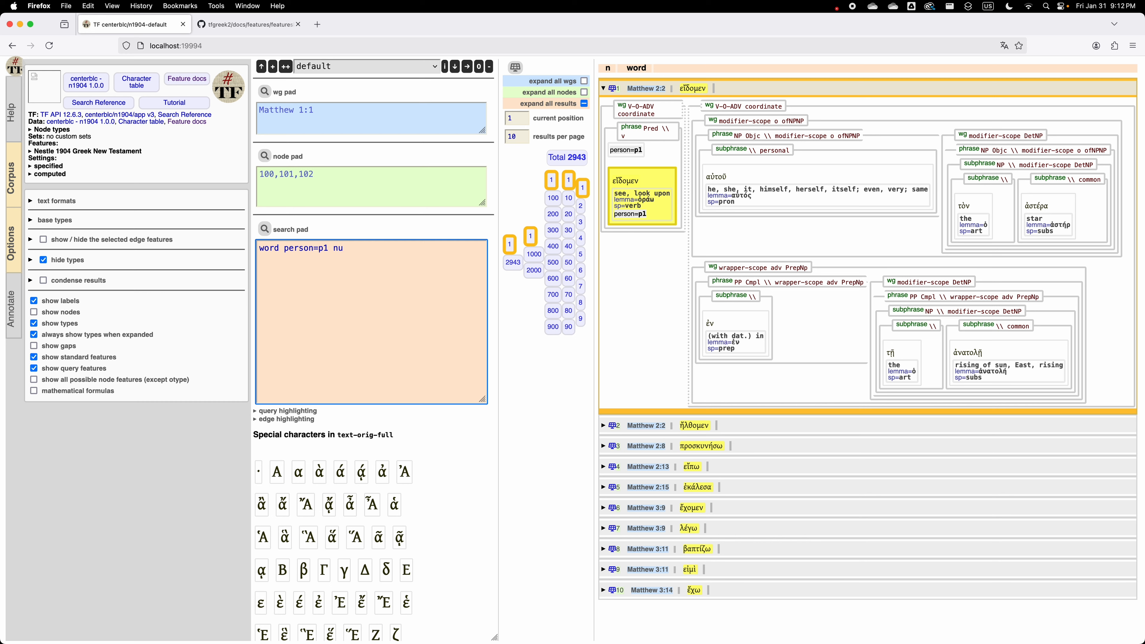
pyautogui.write('mber=singular')
pyautogui.click(265, 229)
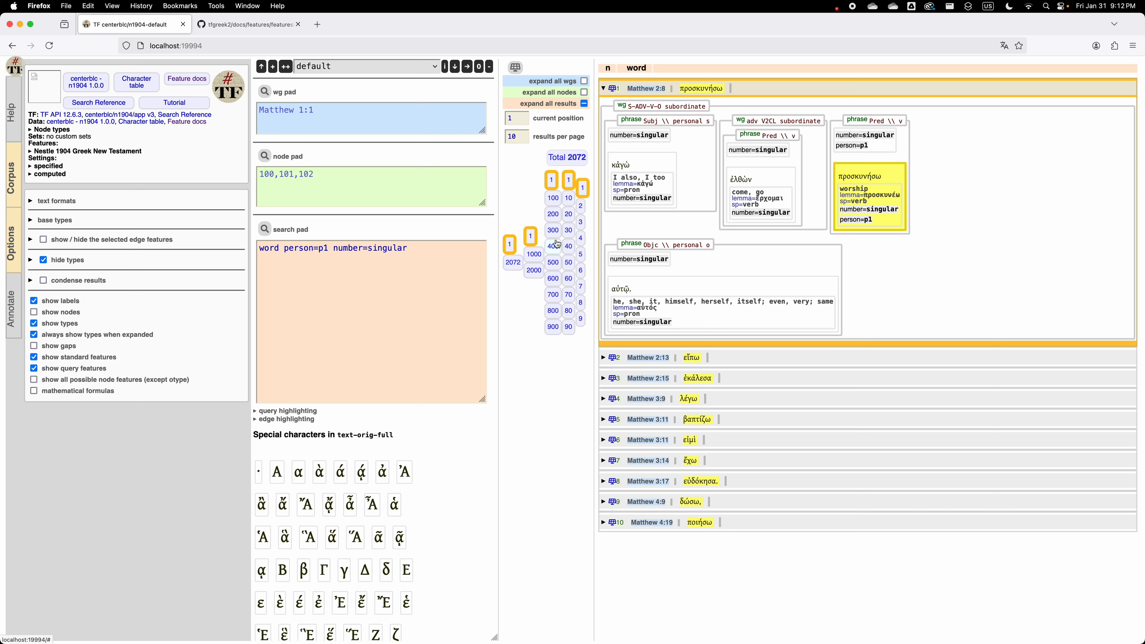
# Add the condition lemmatranslit=eimi to the first-person singular query and run the search
pyautogui.click(443, 248)
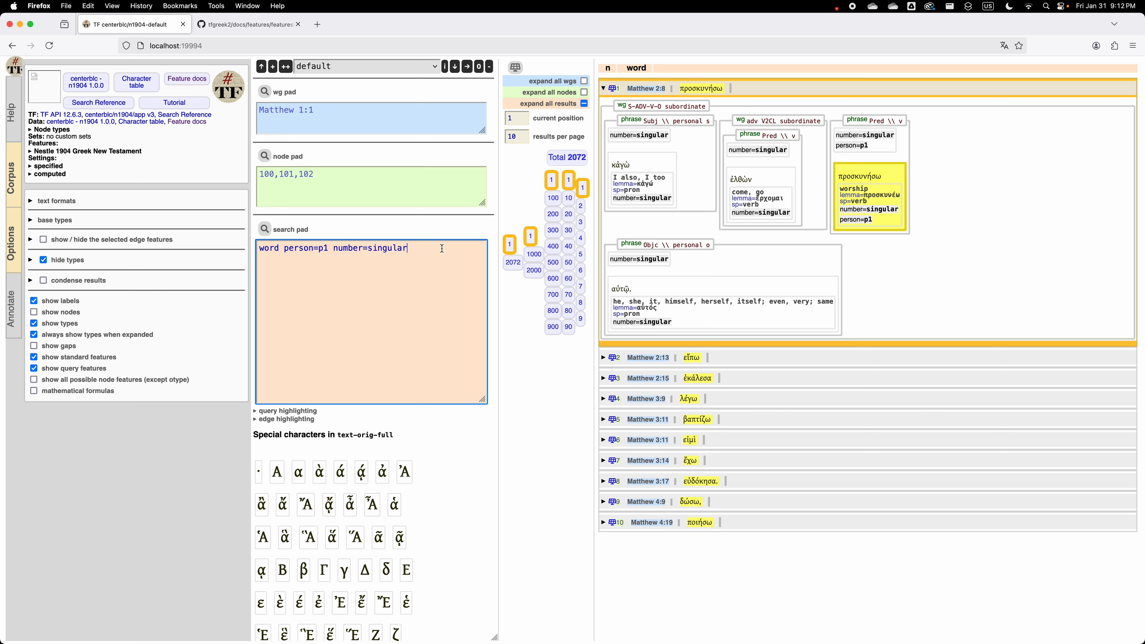
pyautogui.write('lemmatranslit=emi')
pyautogui.press('Left')
pyautogui.press('Left')
pyautogui.write('i')
pyautogui.click(265, 229)
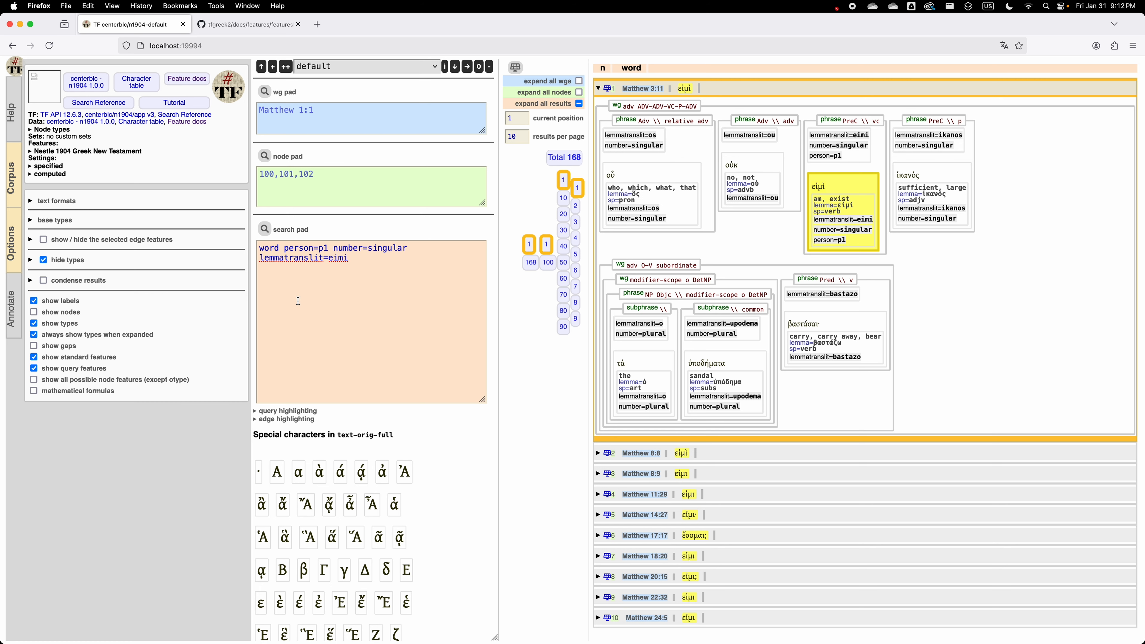
# Insert the line word lemmatranslit=ego above the eimi word, link them with the adjacency operator <:, and run the search
pyautogui.click(258, 247)
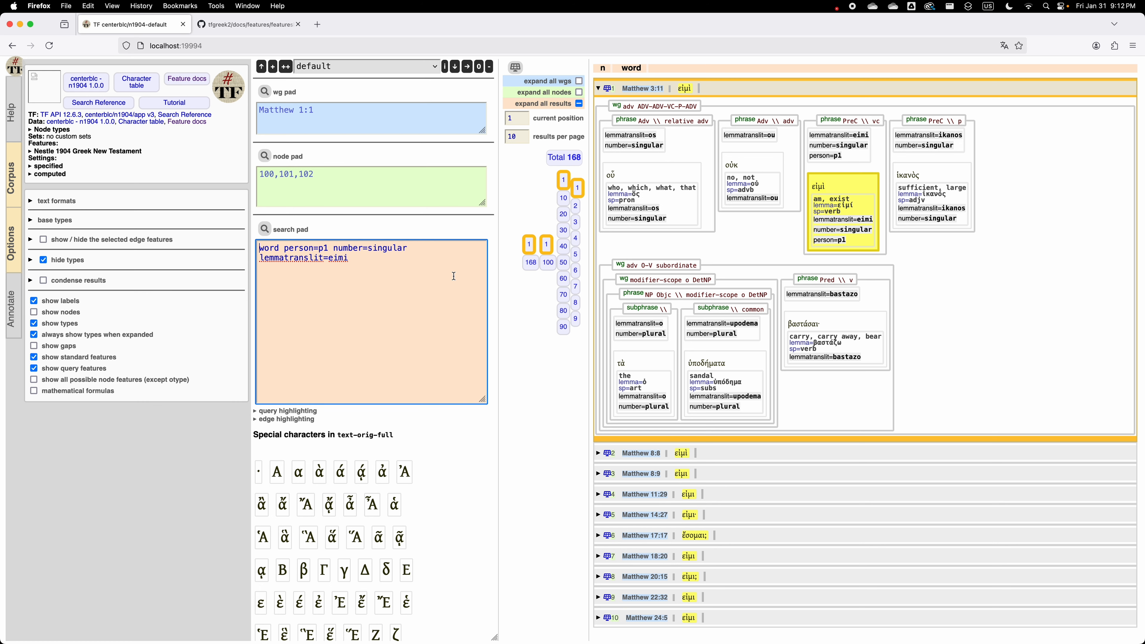
pyautogui.press('Return')
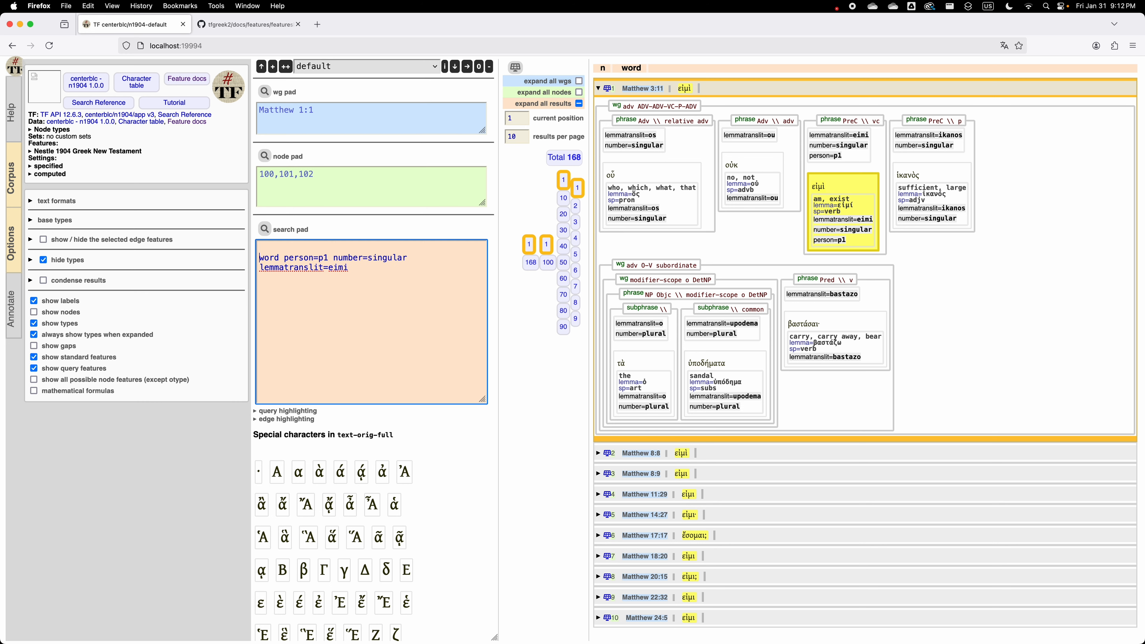
pyautogui.write('word lemmatranslit=ego')
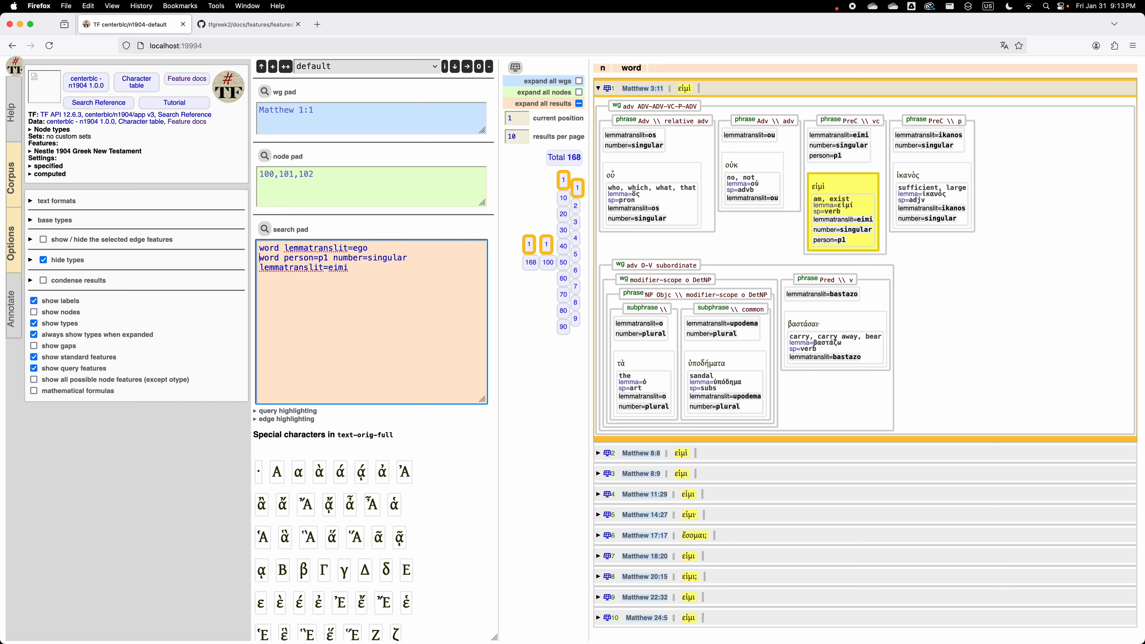
pyautogui.write(',:')
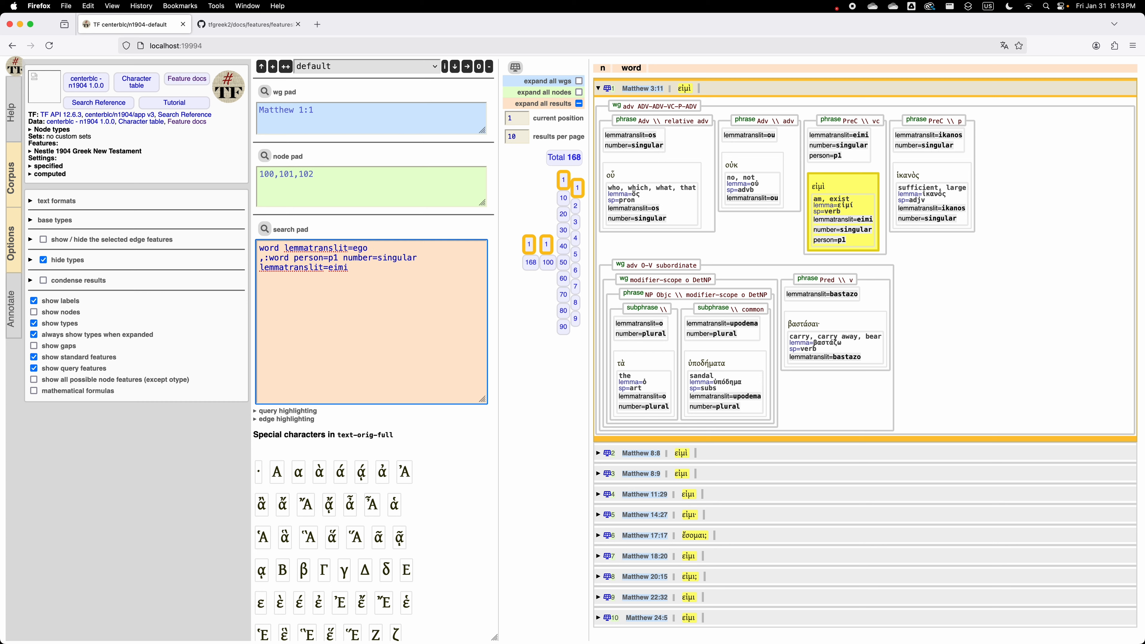
pyautogui.press('BackSpace')
pyautogui.write('<')
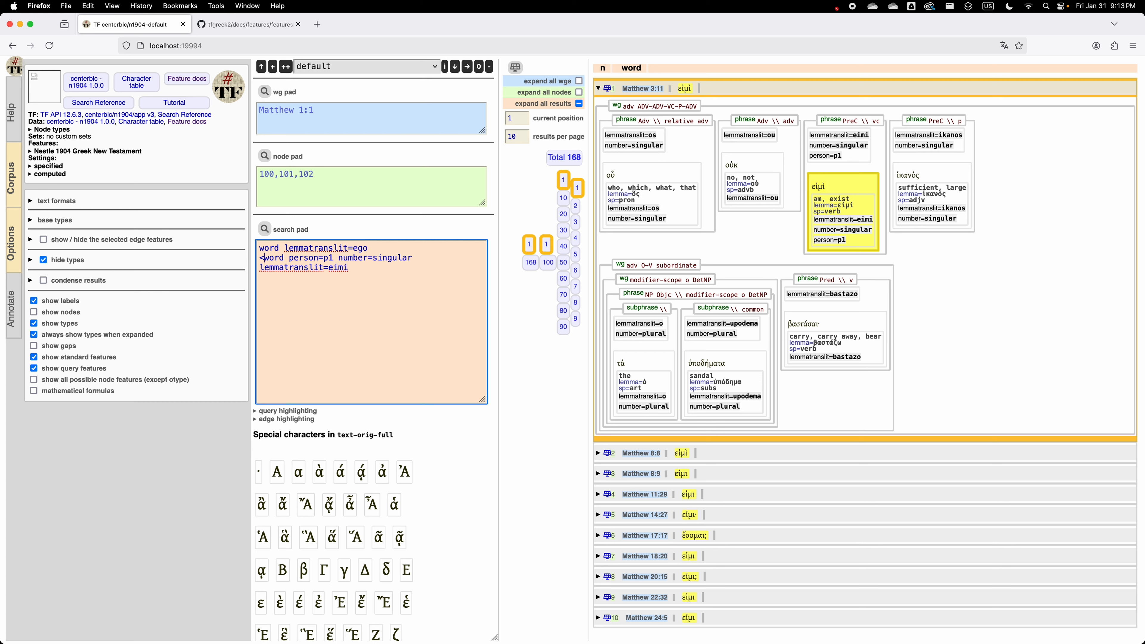
pyautogui.write(':')
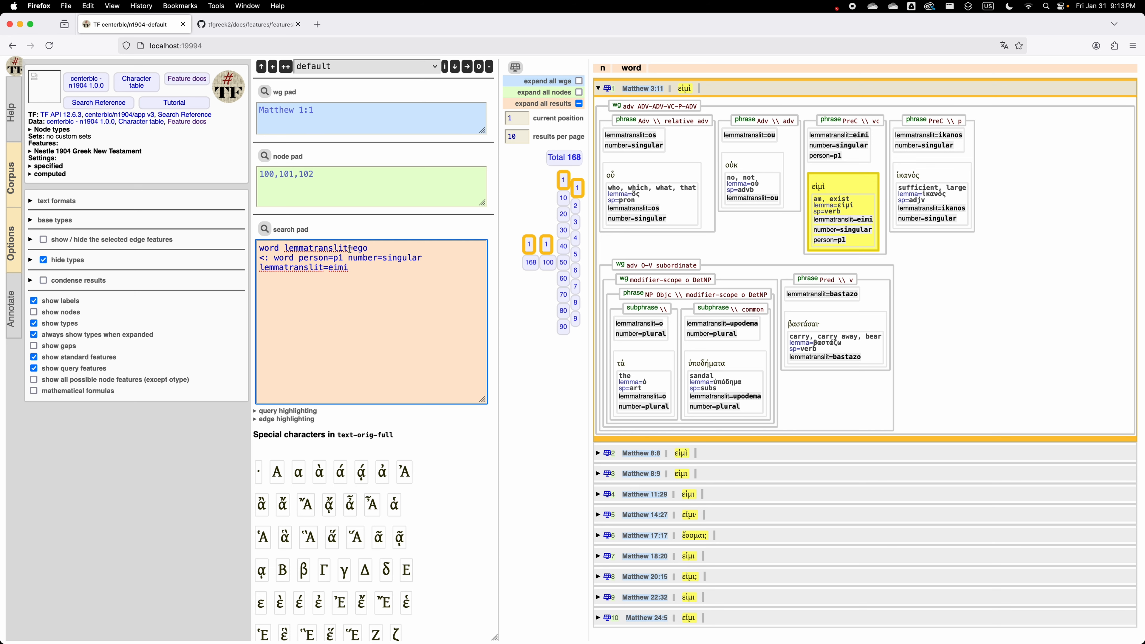
pyautogui.click(264, 229)
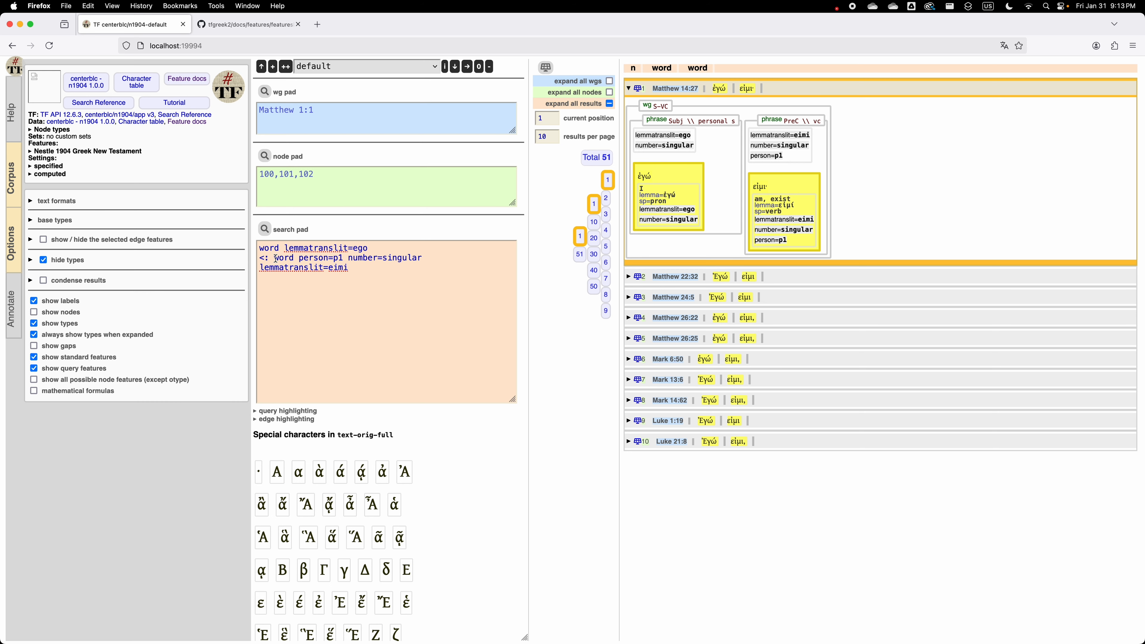
# Remove the adjacency operator <: from the start of the eimi word line in the query
pyautogui.moveTo(273, 259); pyautogui.dragTo(253, 258)
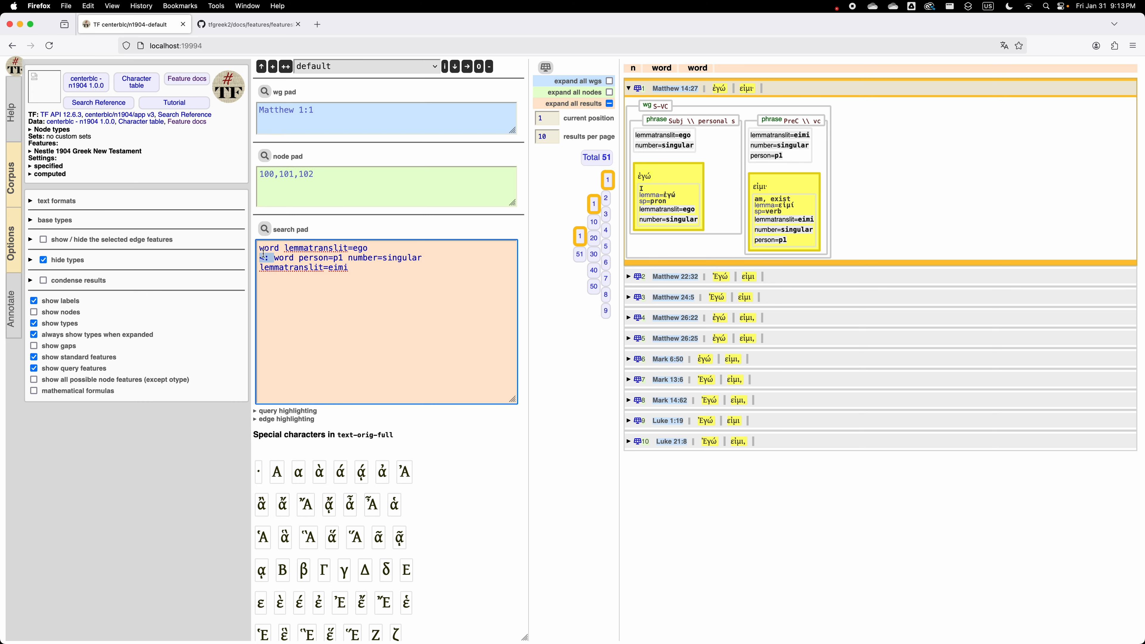
pyautogui.moveTo(260, 260); pyautogui.dragTo(271, 259)
pyautogui.click(273, 257)
pyautogui.press('BackSpace')
pyautogui.press('BackSpace')
pyautogui.press('BackSpace')
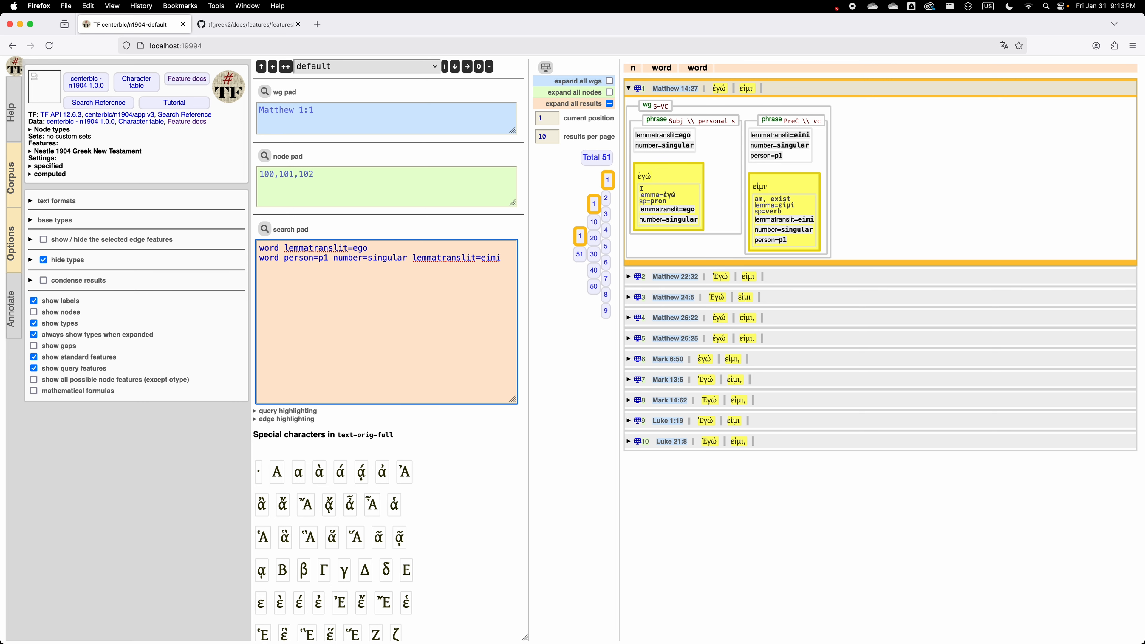
# Name the ego word w1 and the eimi word w2, and add the relation line w1 <: w2 below them
pyautogui.write('w1:')
pyautogui.write('w2:')
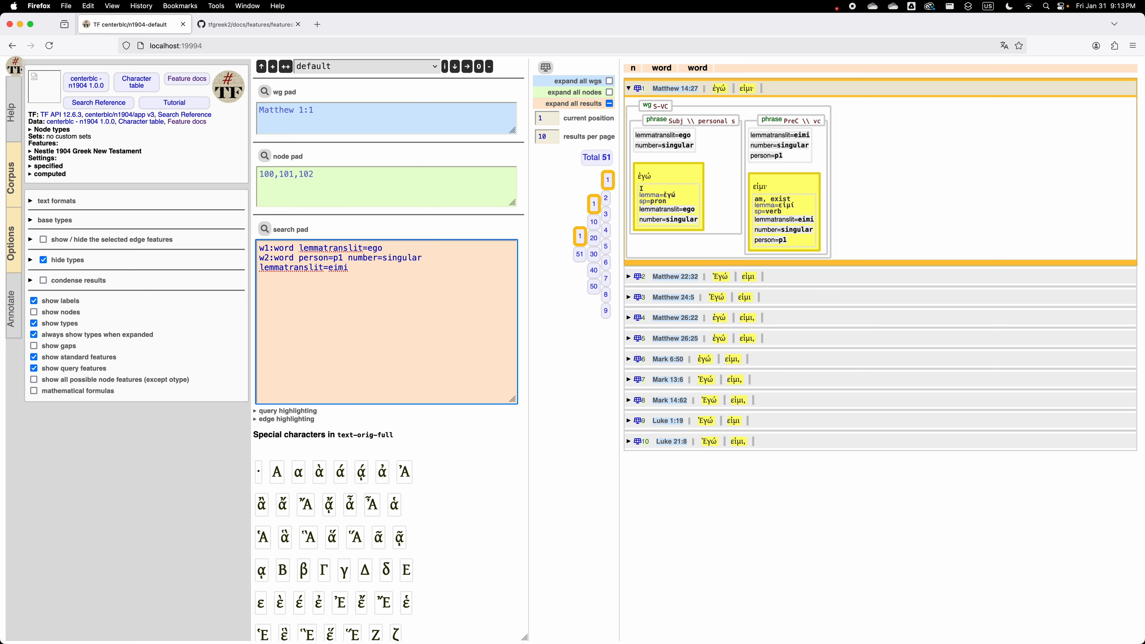
pyautogui.press('Return')
pyautogui.write('w1 <: w2')
pyautogui.click(264, 228)
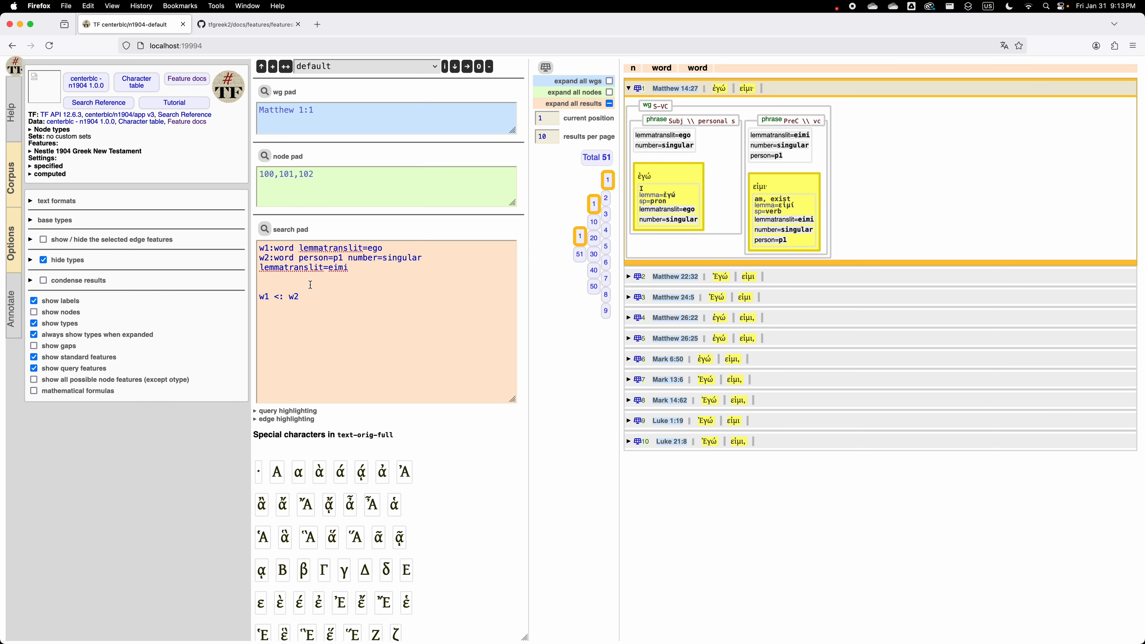
# Nest both word lines under a new clause line at the start of the query and run the search
pyautogui.click(261, 247)
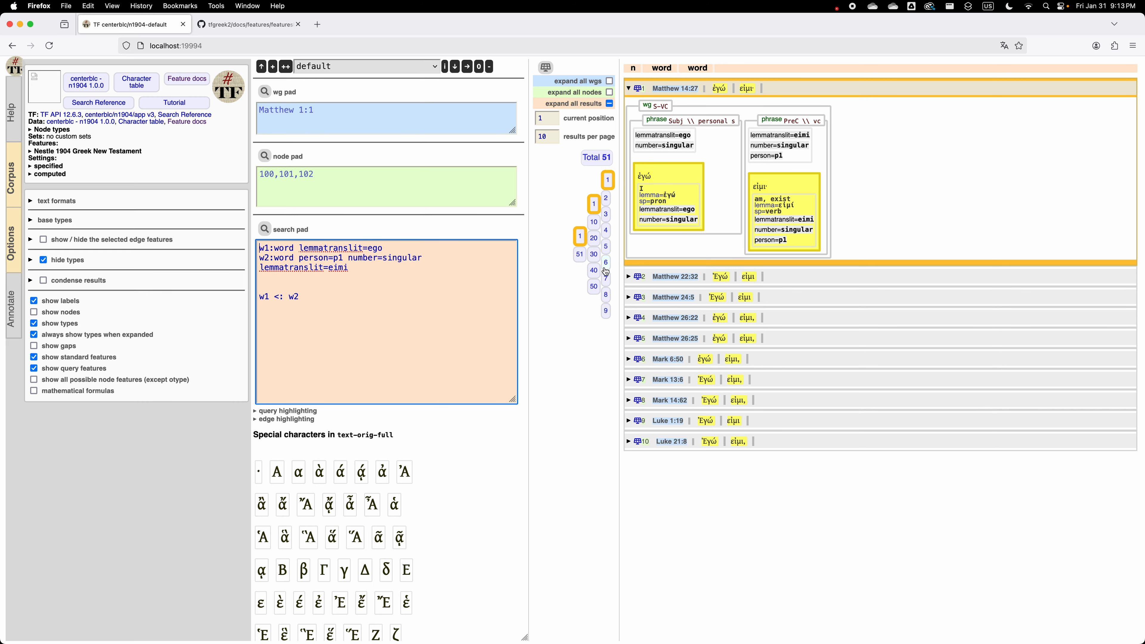
pyautogui.press('Return')
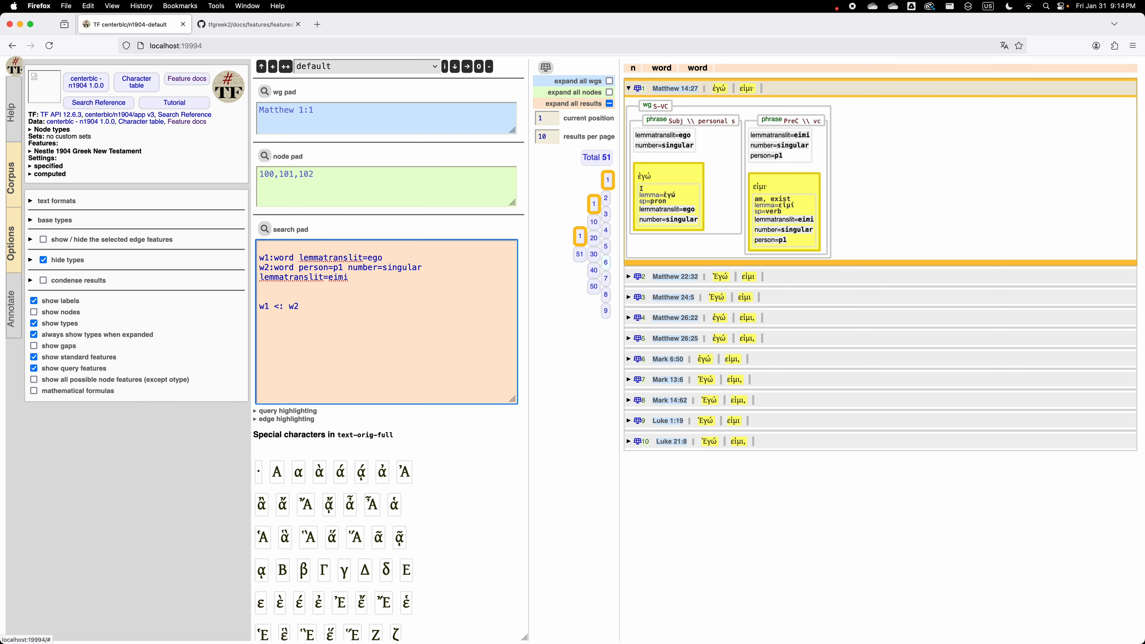
pyautogui.write('clause')
pyautogui.press('Right')
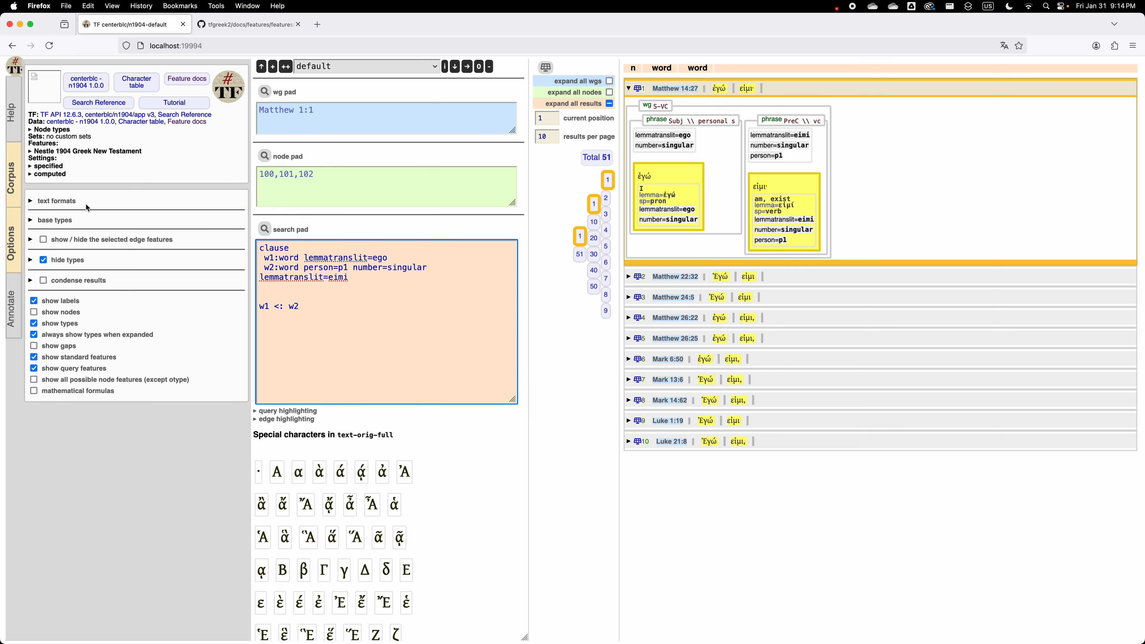
pyautogui.click(13, 244)
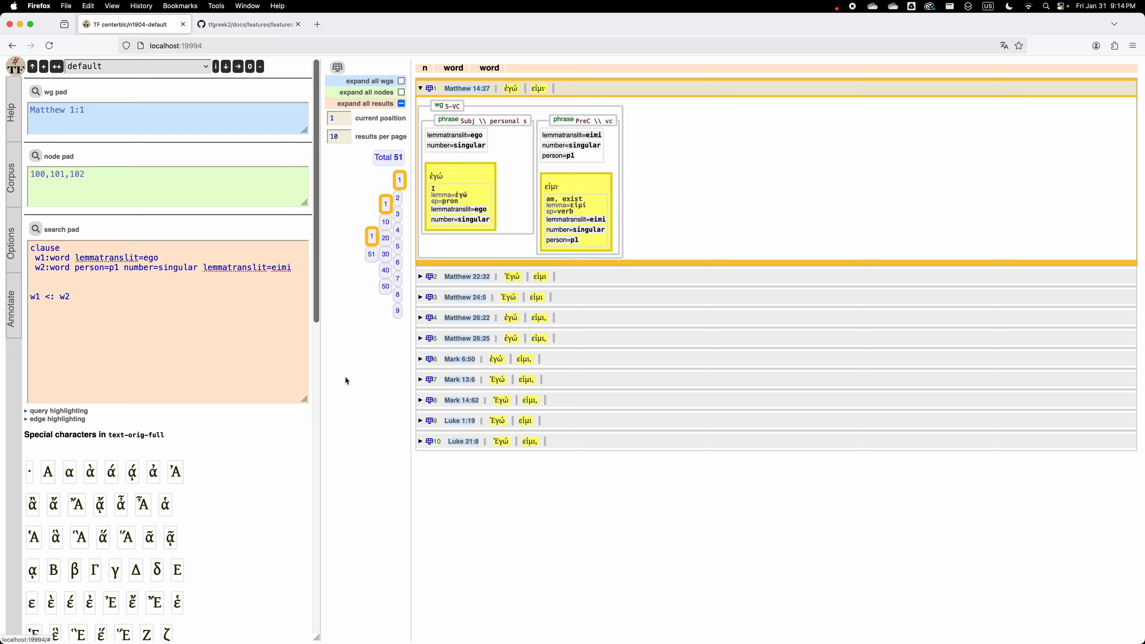
pyautogui.click(36, 229)
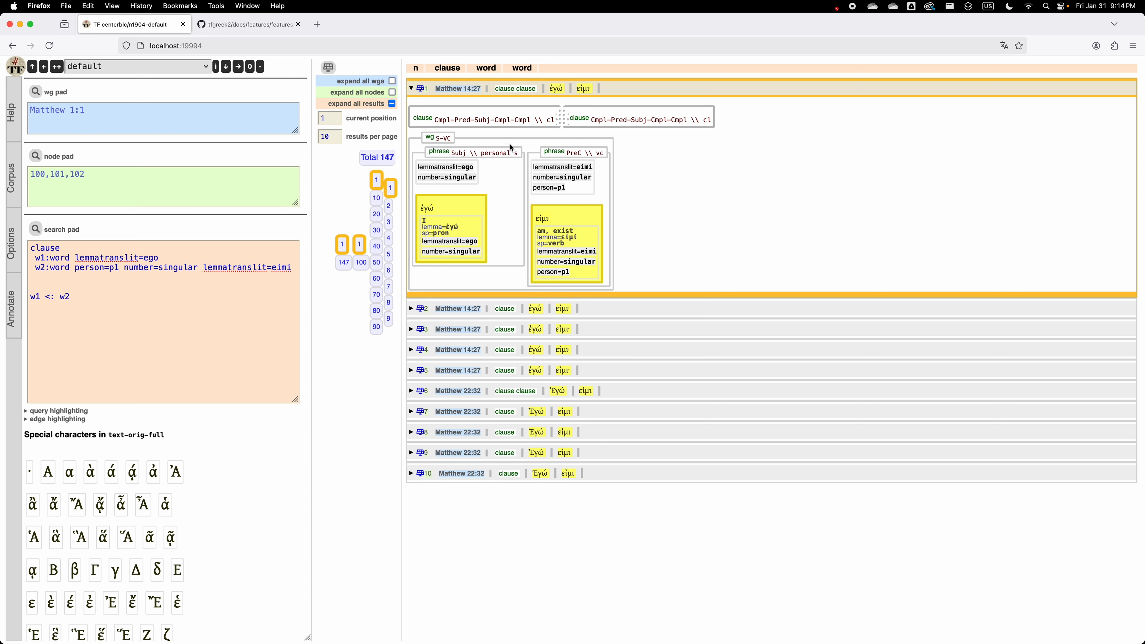
# Show the first result, Matthew 14:27, in its chapter and add a first query highlighting colour
pyautogui.click(423, 89)
pyautogui.scroll(-4, 540, 446)
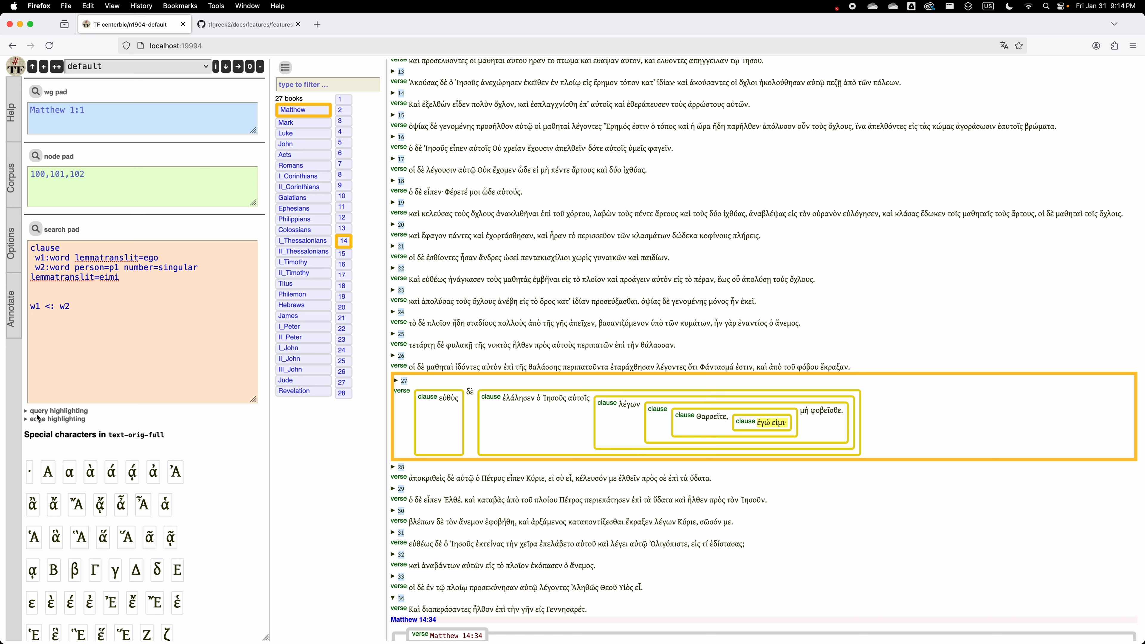
pyautogui.click(59, 411)
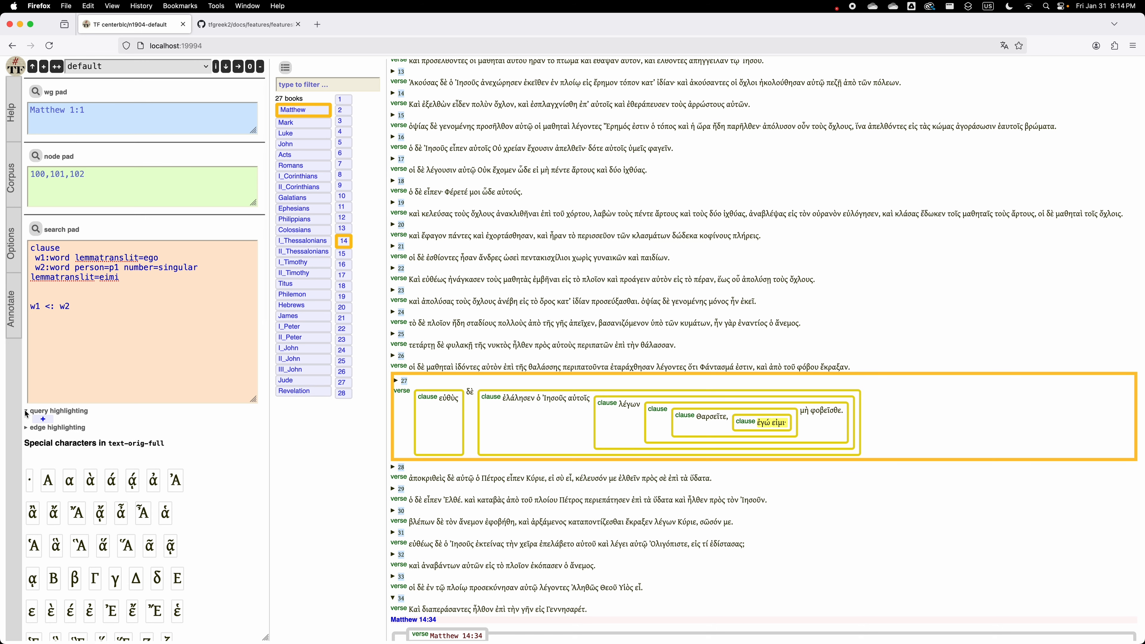
pyautogui.click(43, 420)
pyautogui.scroll(-3, 130, 463)
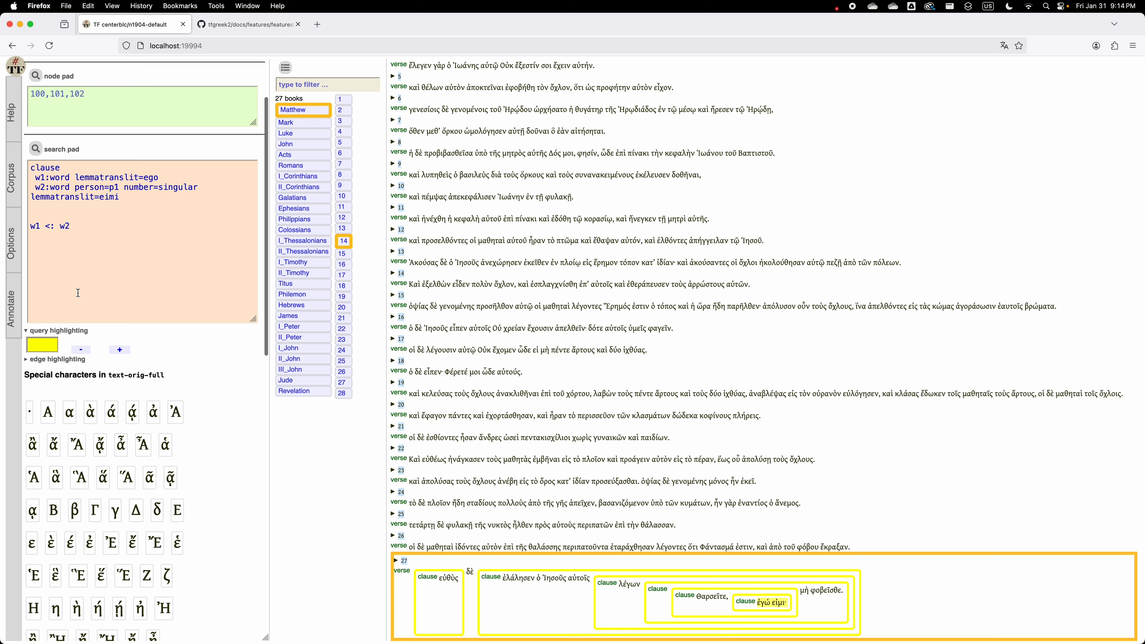
# Add a second query highlighting colour and set it to red
pyautogui.click(119, 349)
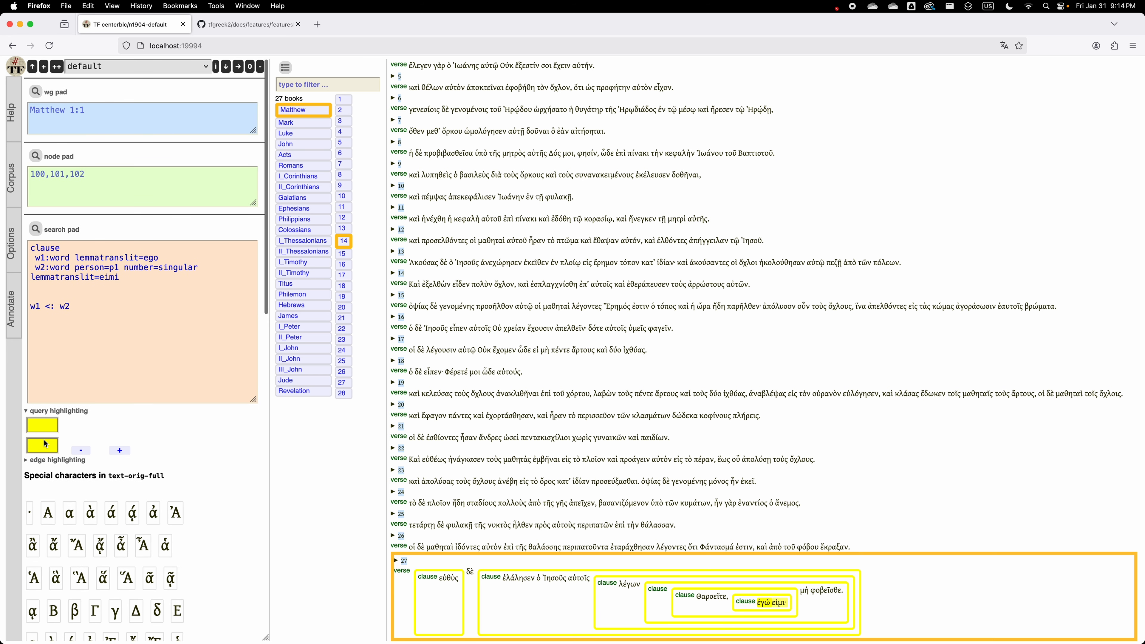
pyautogui.click(47, 446)
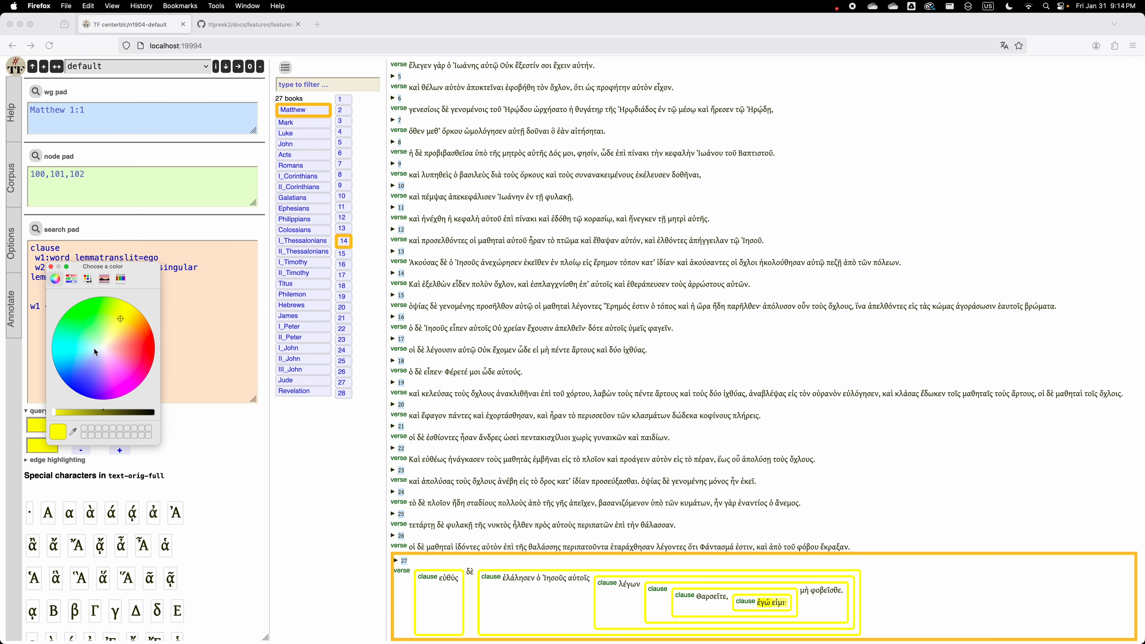
pyautogui.moveTo(109, 349); pyautogui.dragTo(139, 346)
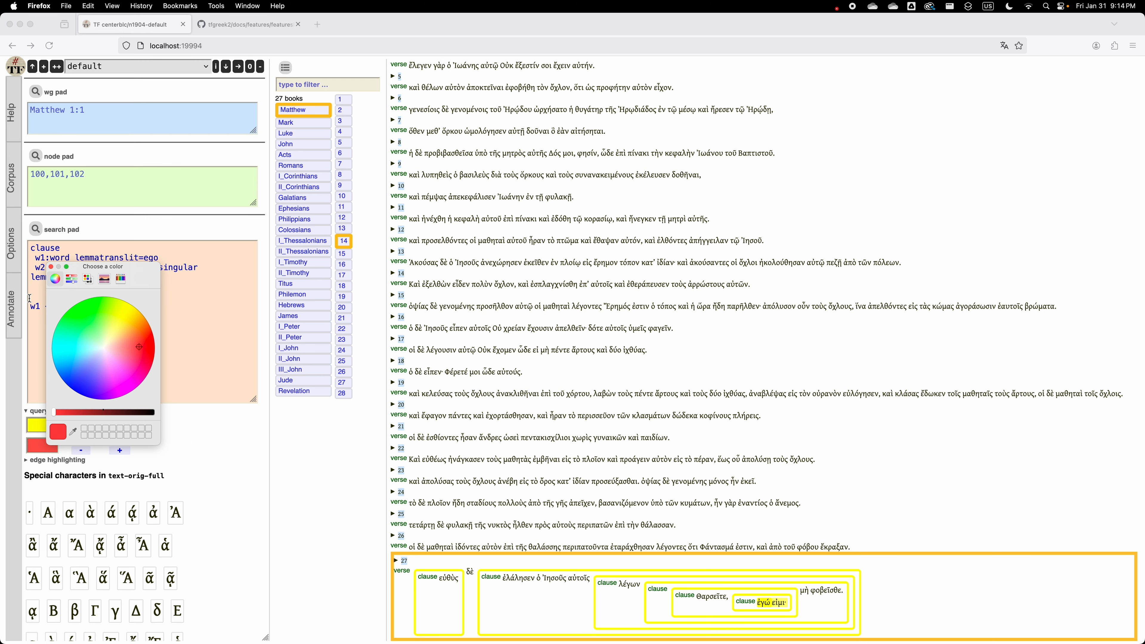
pyautogui.click(51, 266)
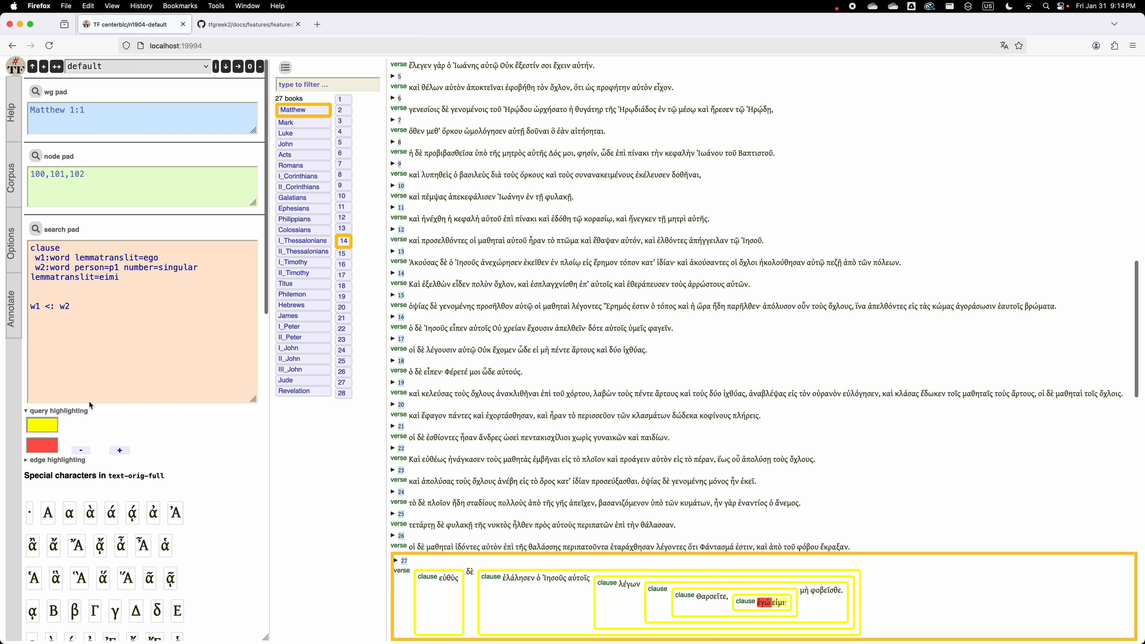
# Add a third query highlighting colour and set it to green
pyautogui.click(119, 450)
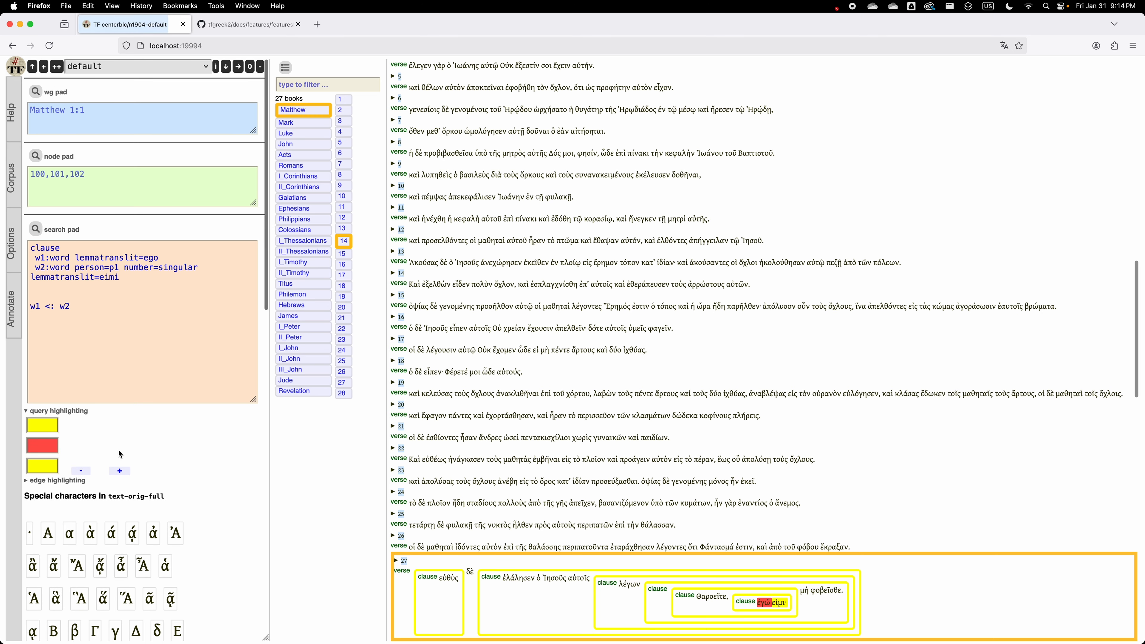
pyautogui.click(35, 471)
pyautogui.click(65, 338)
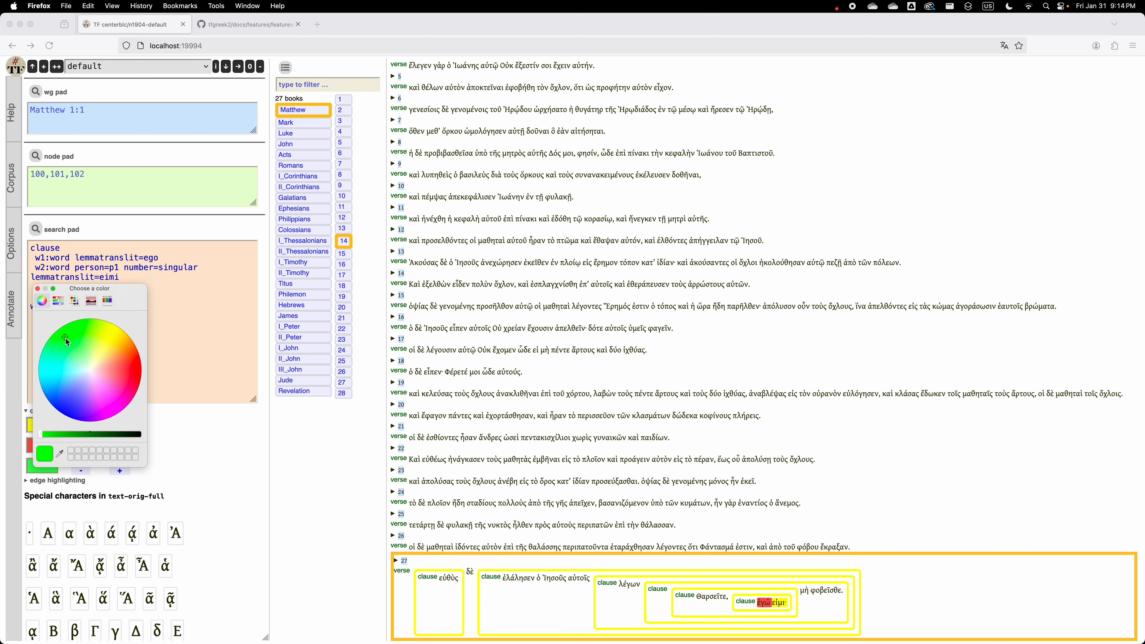
pyautogui.click(37, 288)
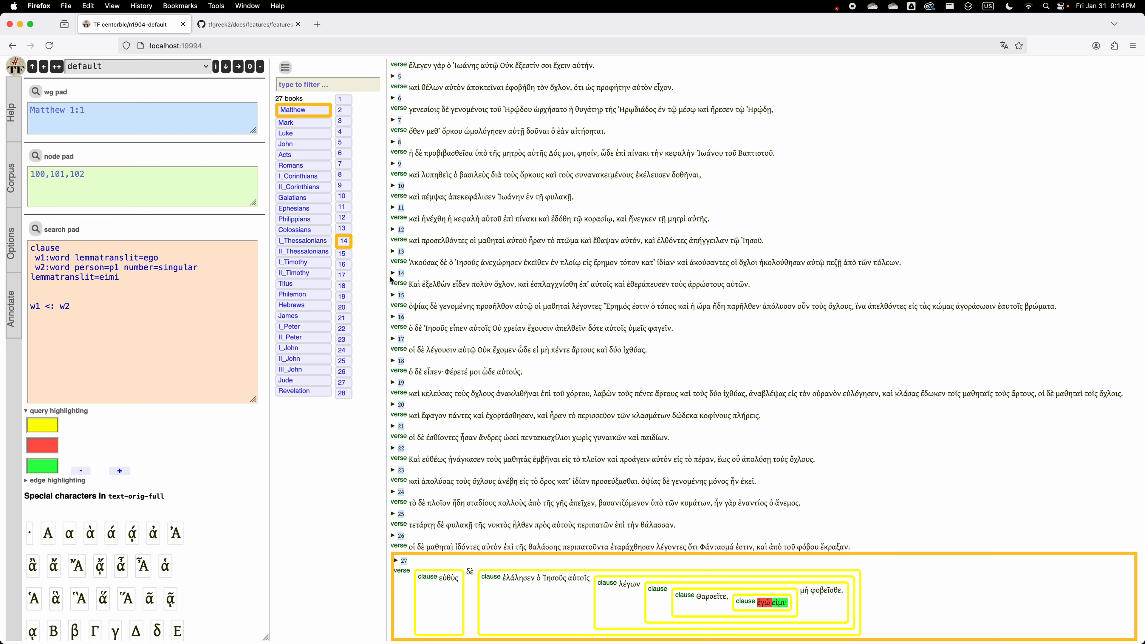
pyautogui.scroll(-5, 762, 420)
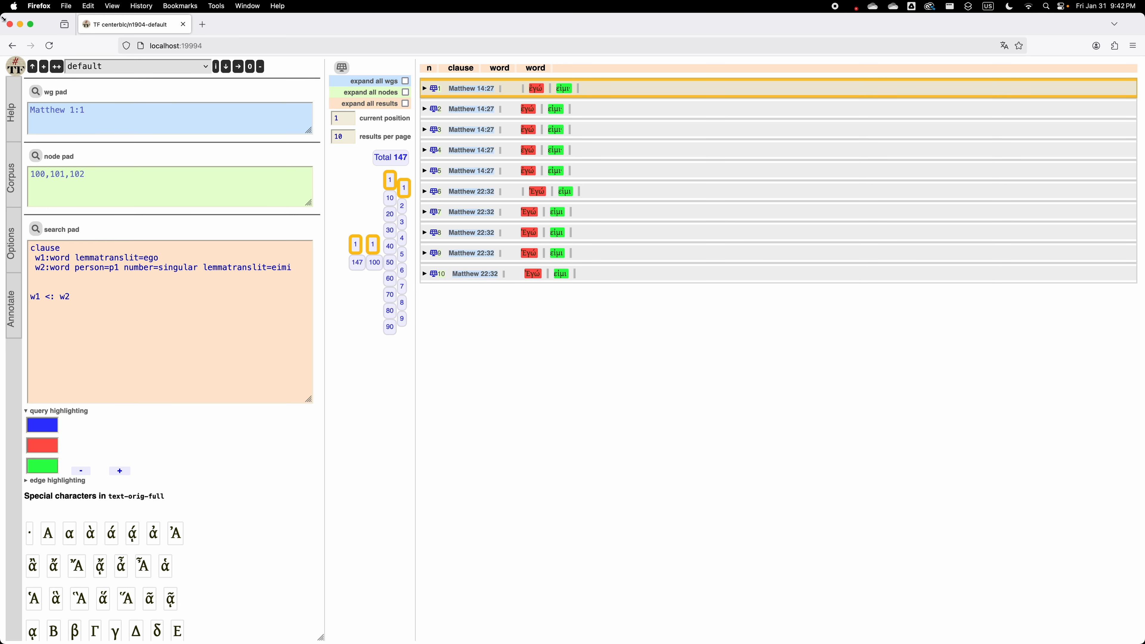
# Switch to the Hebrew Bible corpus window and widen it to fill the screen
pyautogui.moveTo(4, 18); pyautogui.dragTo(894, 17)
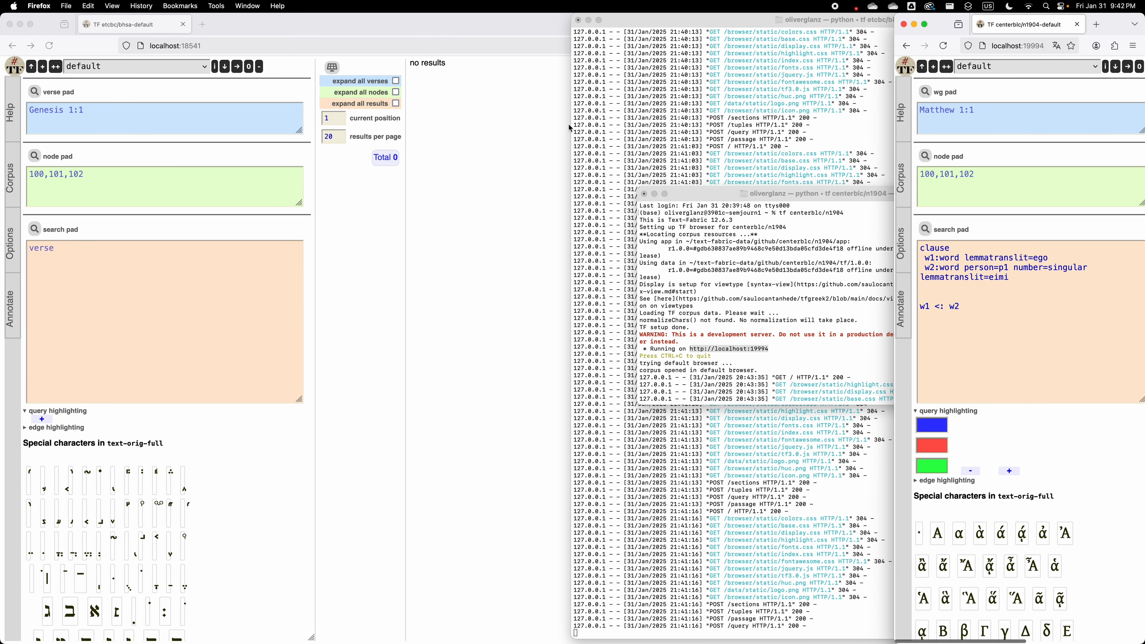
pyautogui.click(447, 174)
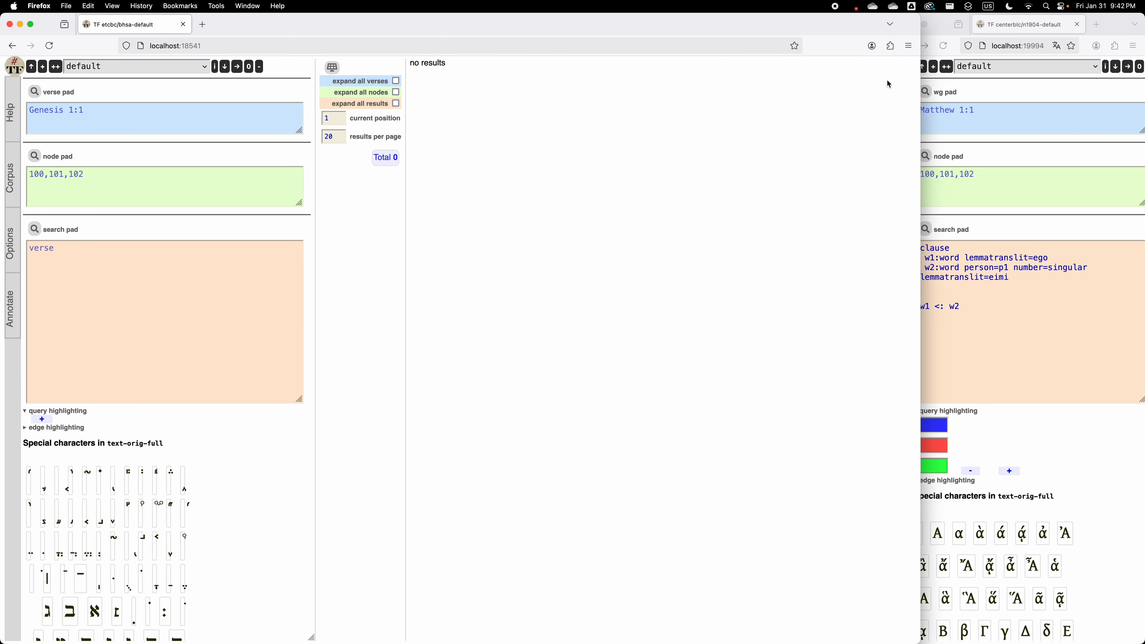
pyautogui.click(908, 45)
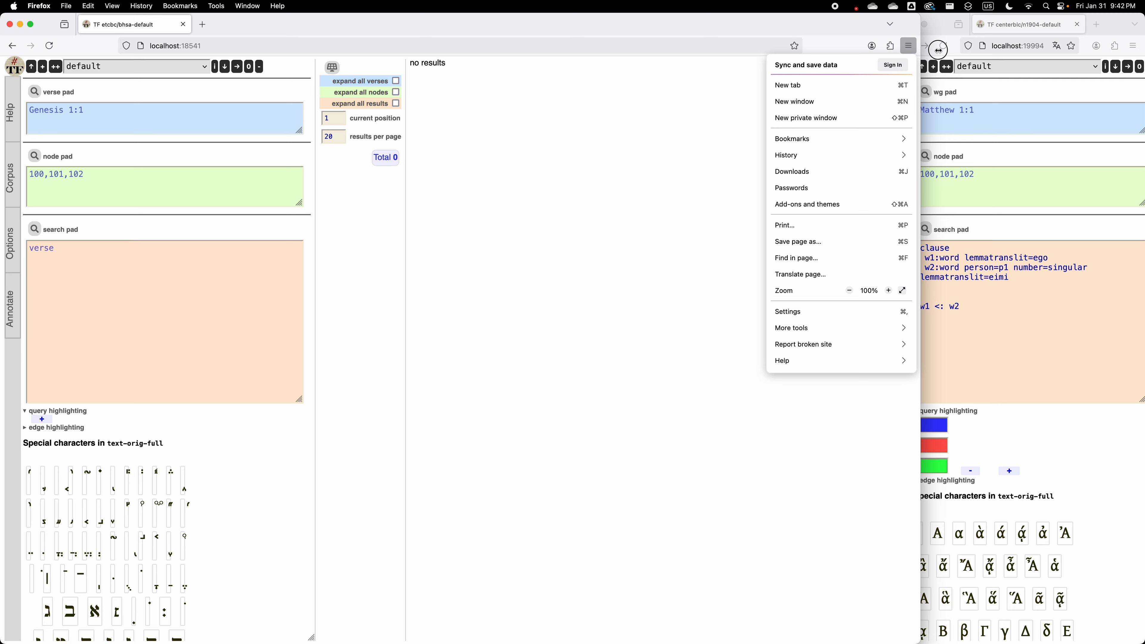
pyautogui.moveTo(938, 48); pyautogui.dragTo(1142, 50)
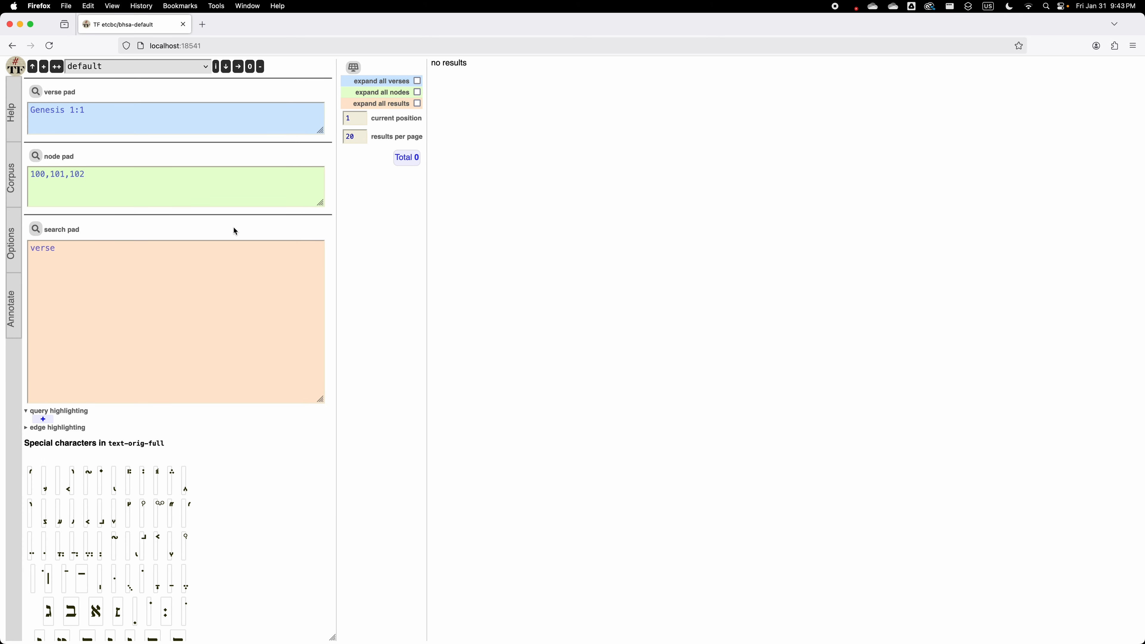
# Write a query for a clause containing phrase function=Subj with word lex=JHWH/ nested inside that phrase
pyautogui.click(66, 254)
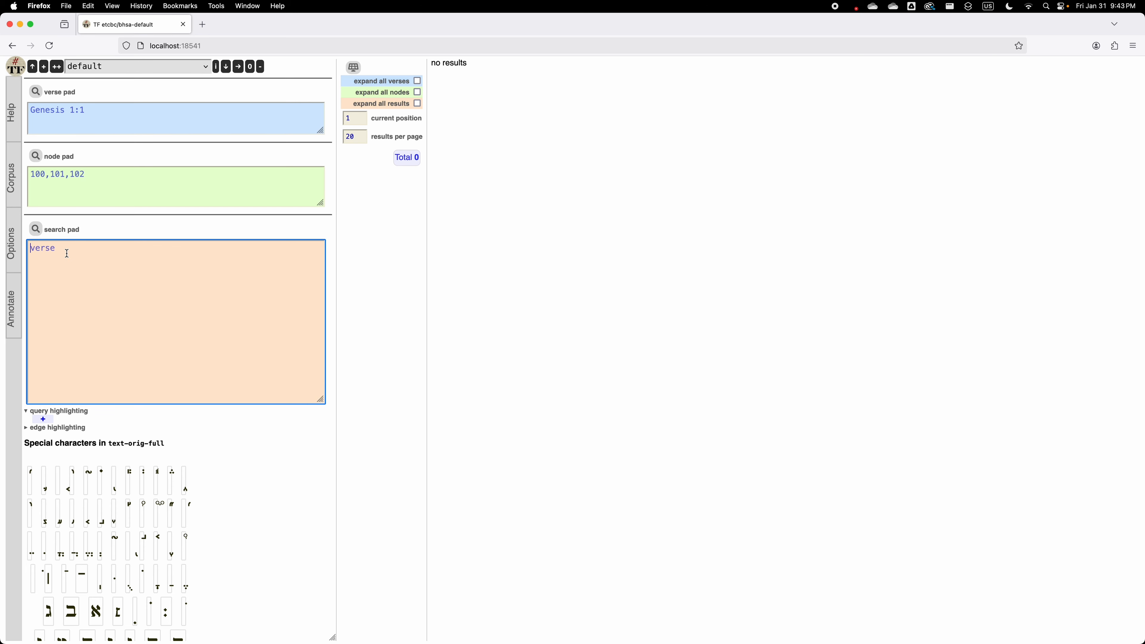
pyautogui.write('clause')
pyautogui.press('Return')
pyautogui.write('phrae')
pyautogui.press('BackSpace')
pyautogui.write('se function')
pyautogui.write('=Subj')
pyautogui.write('word le')
pyautogui.write('x+')
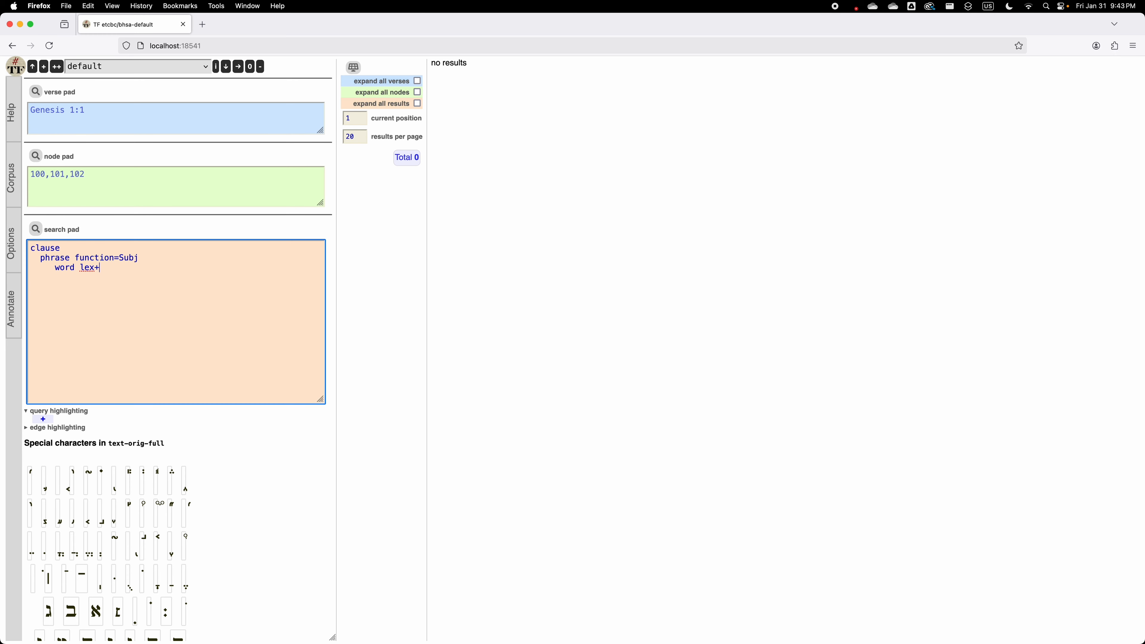
pyautogui.press('BackSpace')
pyautogui.write('=JHWH/')
pyautogui.press('BackSpace')
# Add the line phrase function=Pred to the clause, indented to the same level as the subject phrase
pyautogui.write('phrase function=Pre')
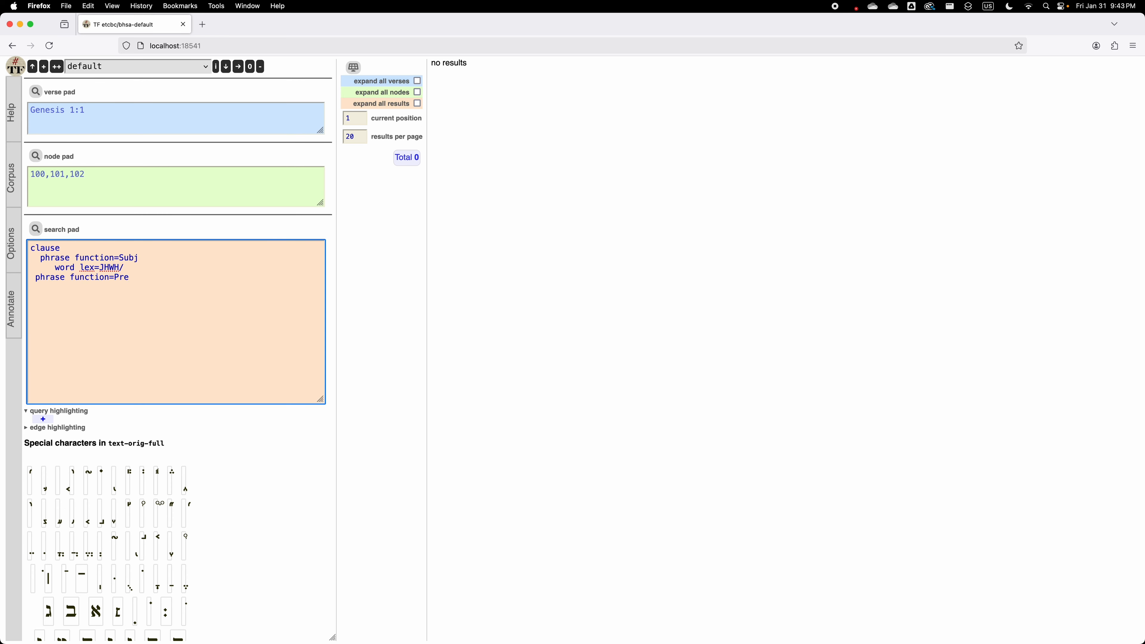
pyautogui.write('d')
pyautogui.click(90, 276)
pyautogui.click(35, 276)
# Add two query highlighting colours for the JHWH query and set the second one to red
pyautogui.click(42, 419)
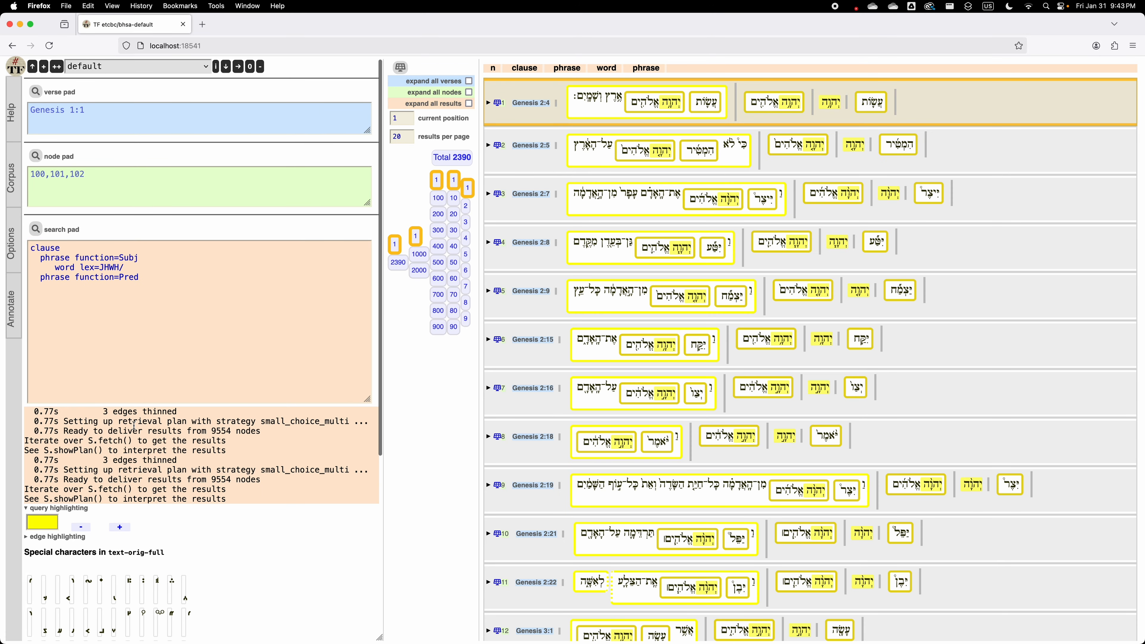
pyautogui.scroll(-1, 134, 424)
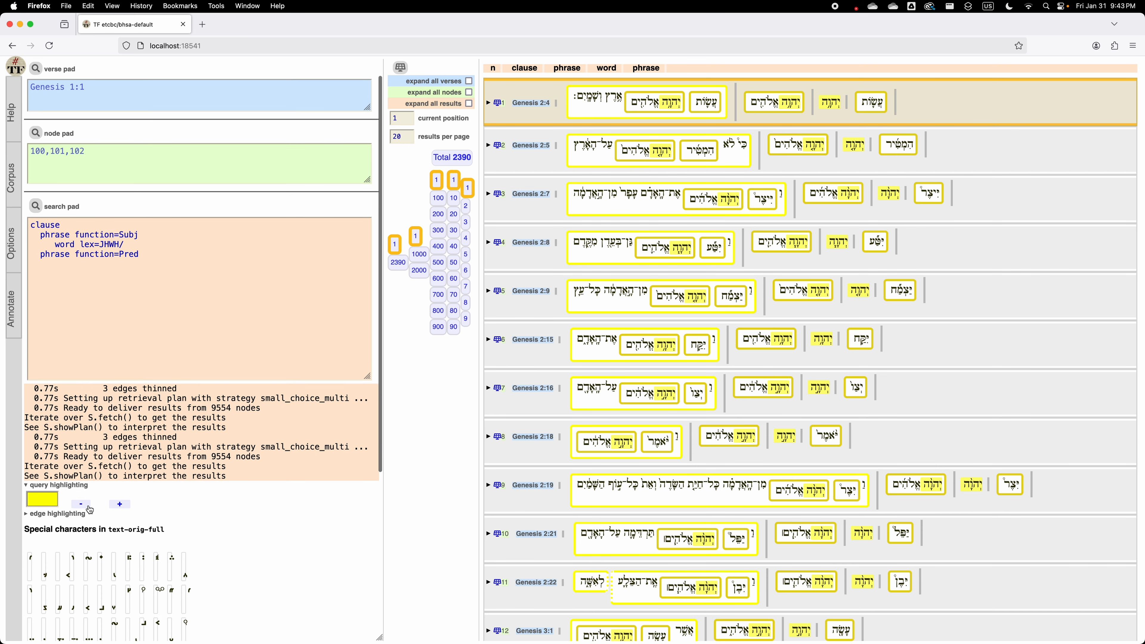
pyautogui.click(120, 504)
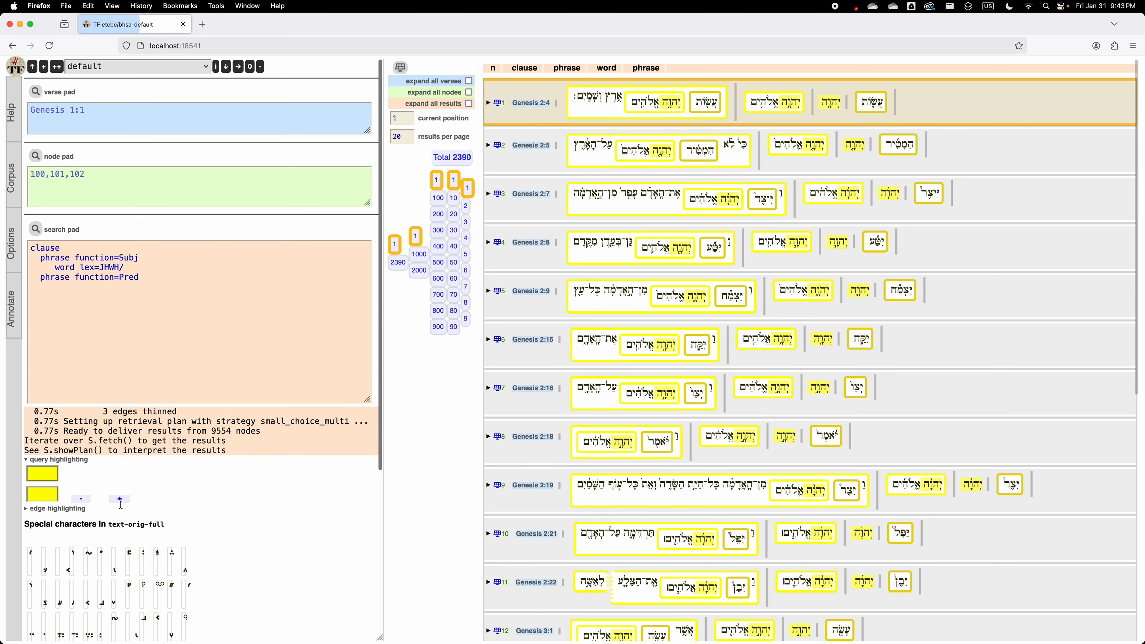
pyautogui.click(53, 498)
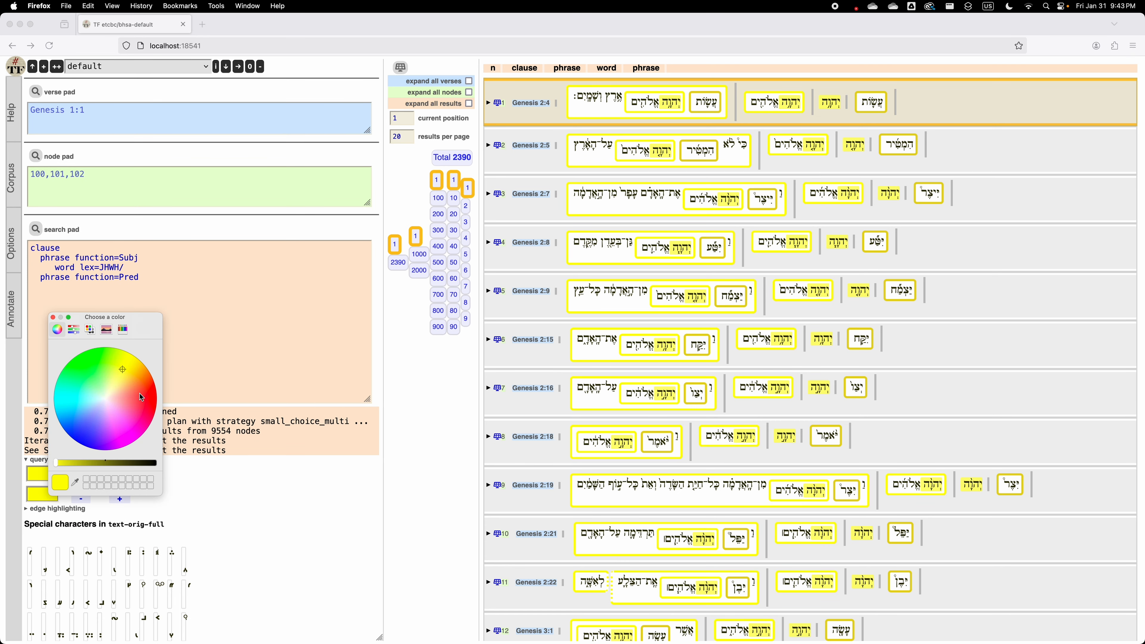
pyautogui.moveTo(139, 394); pyautogui.dragTo(164, 397)
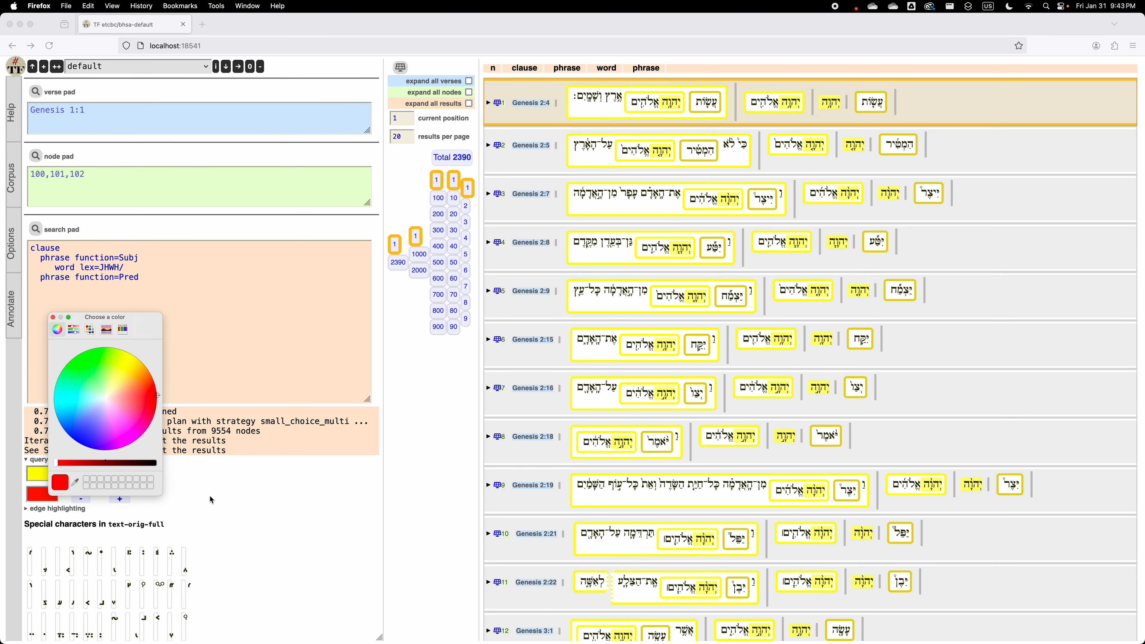
pyautogui.click(209, 495)
# Add a third highlighting colour set to blue for the JHWH query, plus a fourth colour entry
pyautogui.click(120, 498)
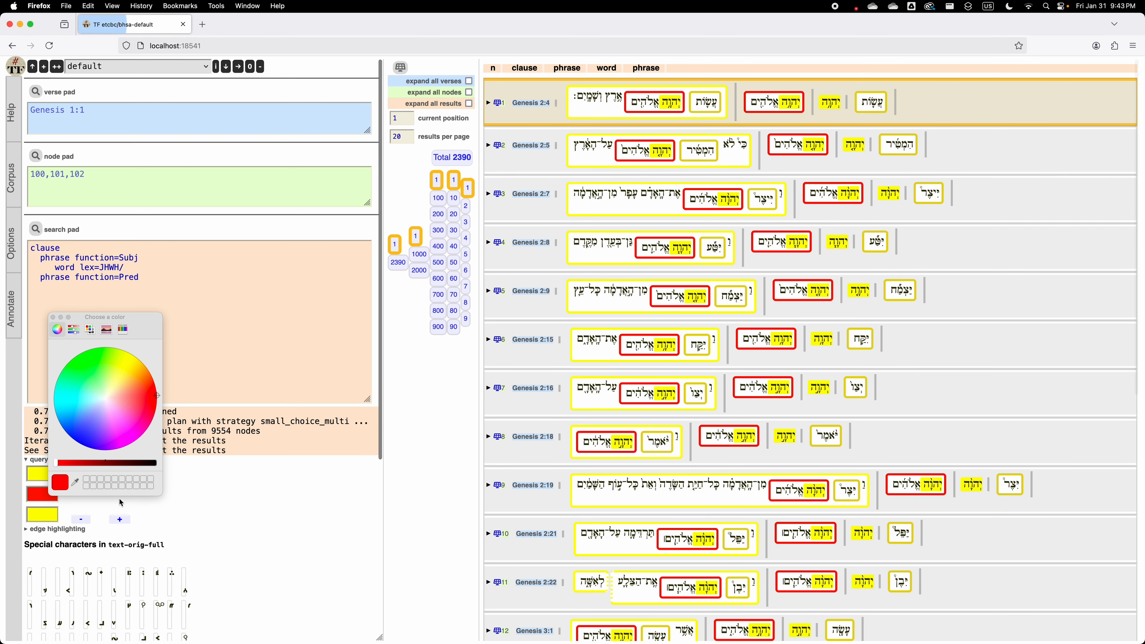
pyautogui.click(41, 523)
pyautogui.moveTo(90, 448); pyautogui.dragTo(69, 462)
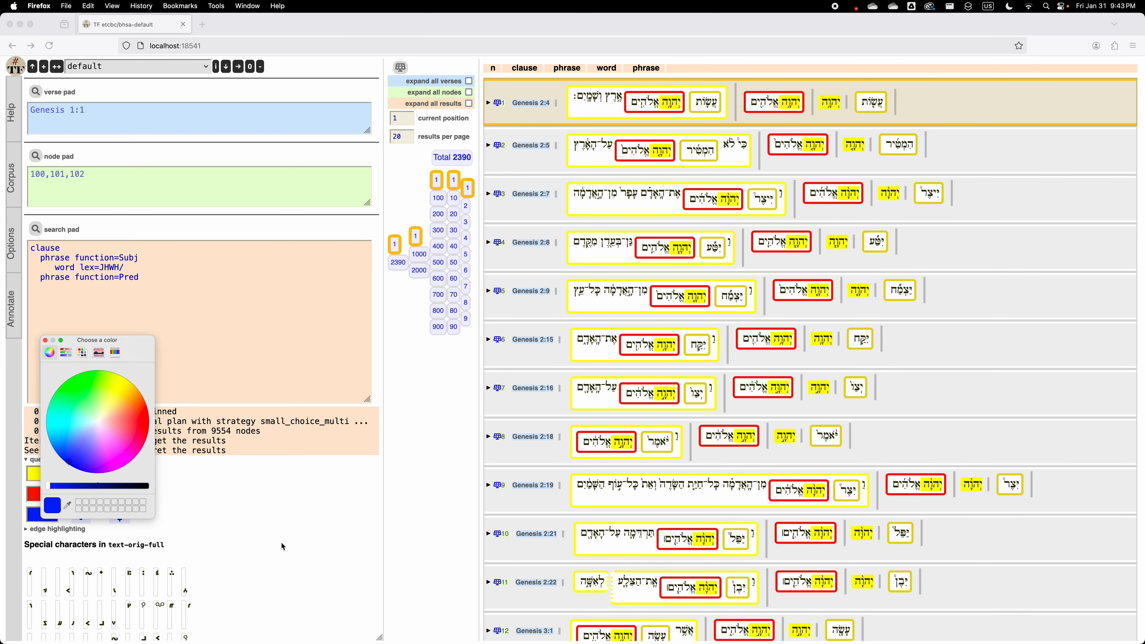
pyautogui.click(239, 507)
pyautogui.click(119, 519)
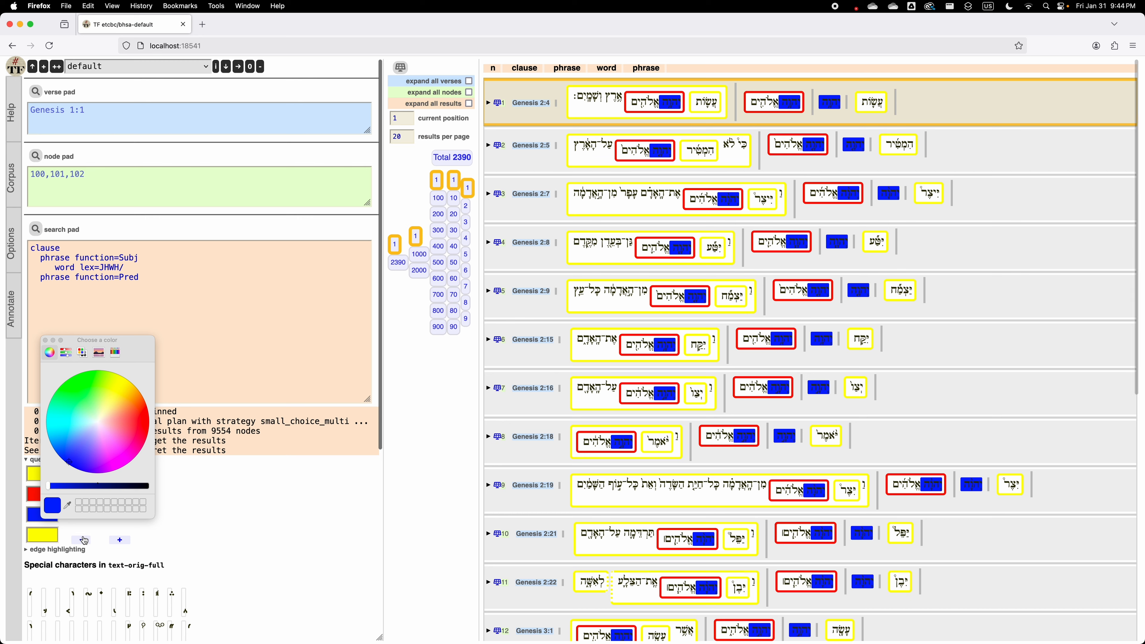
# Set the fourth query highlighting colour to green
pyautogui.click(42, 534)
pyautogui.moveTo(90, 415); pyautogui.dragTo(84, 396)
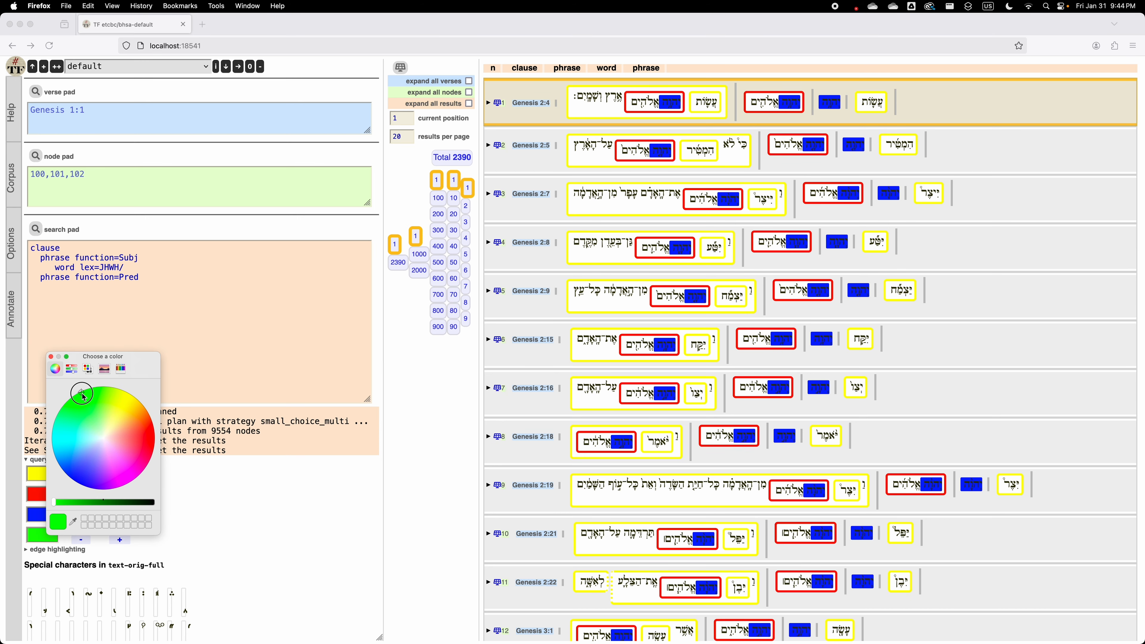
pyautogui.click(267, 524)
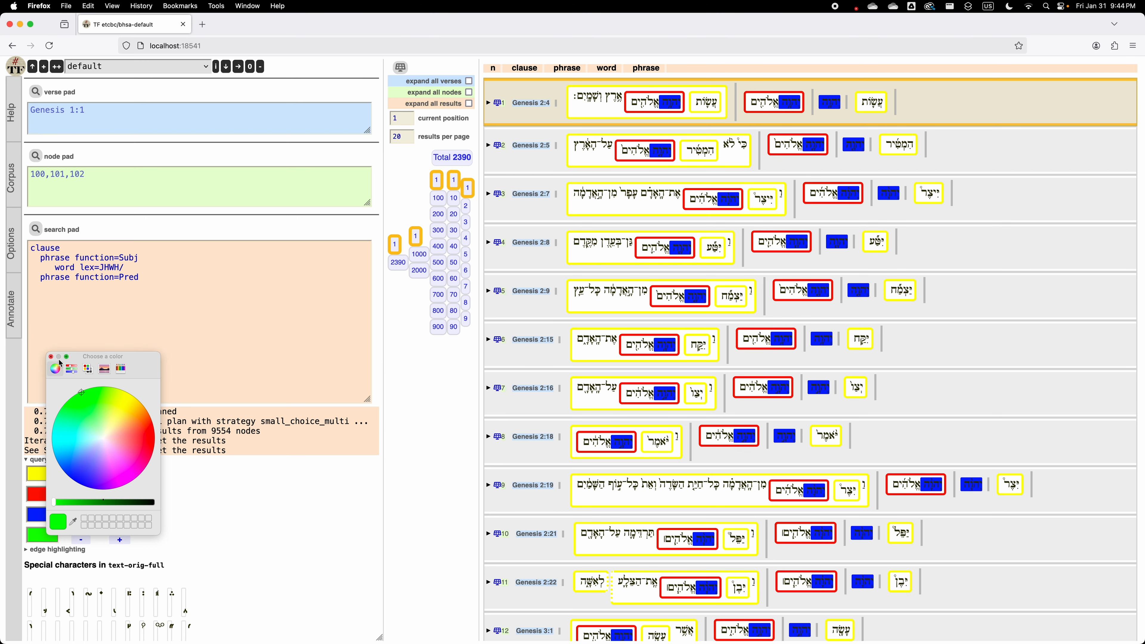
pyautogui.click(50, 356)
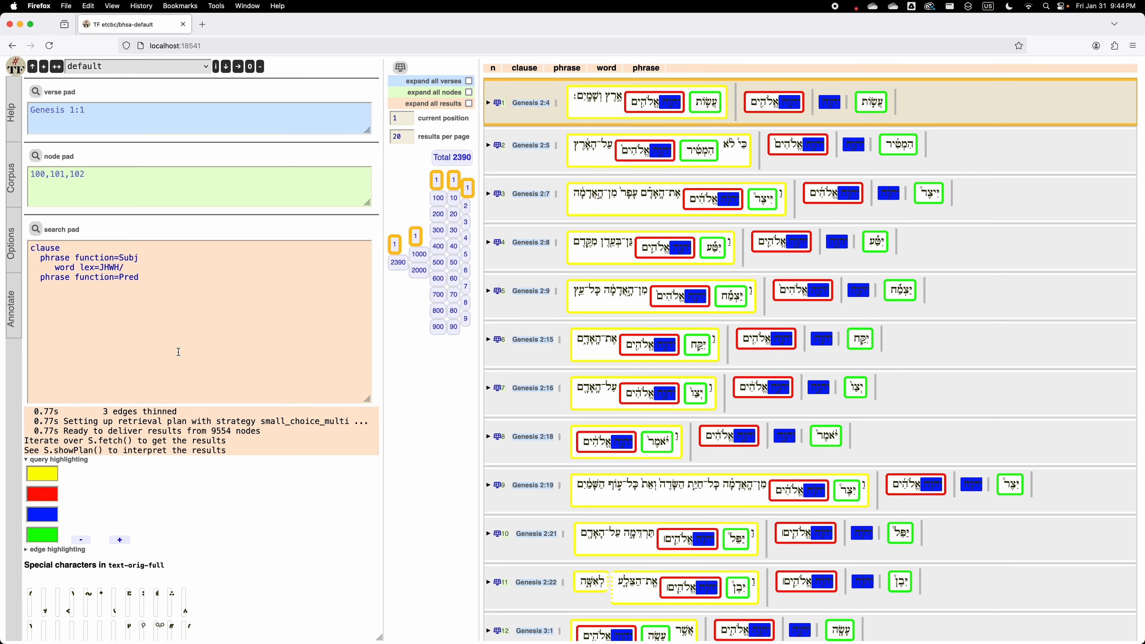
# Change the third query highlighting colour, used for the JHWH word, to turquoise
pyautogui.scroll(2, 198, 356)
pyautogui.click(42, 514)
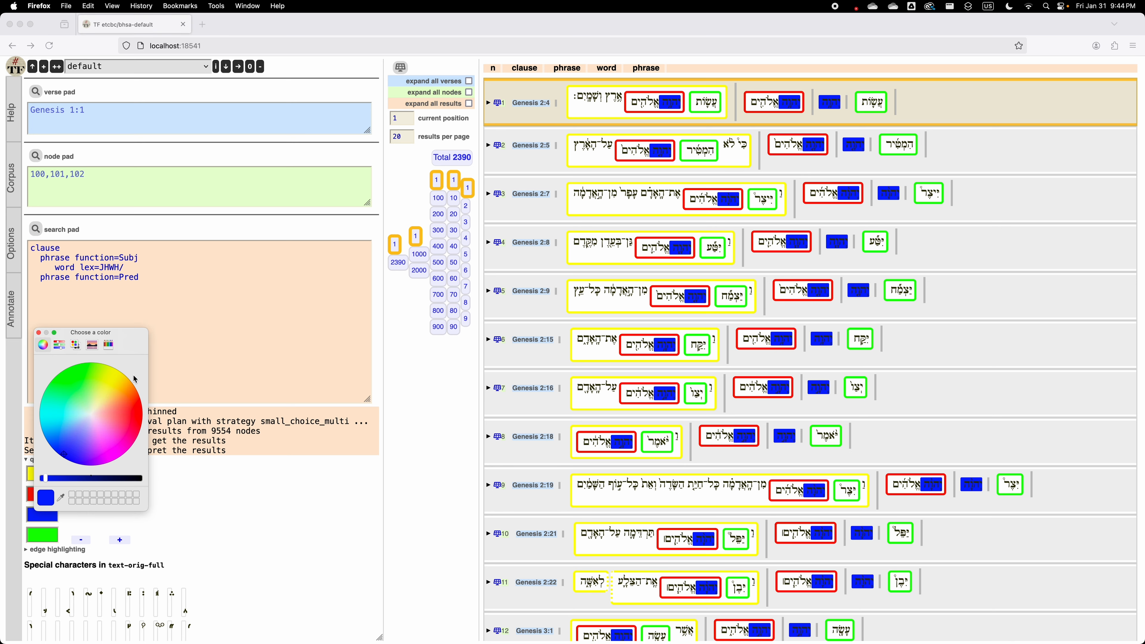
pyautogui.click(42, 409)
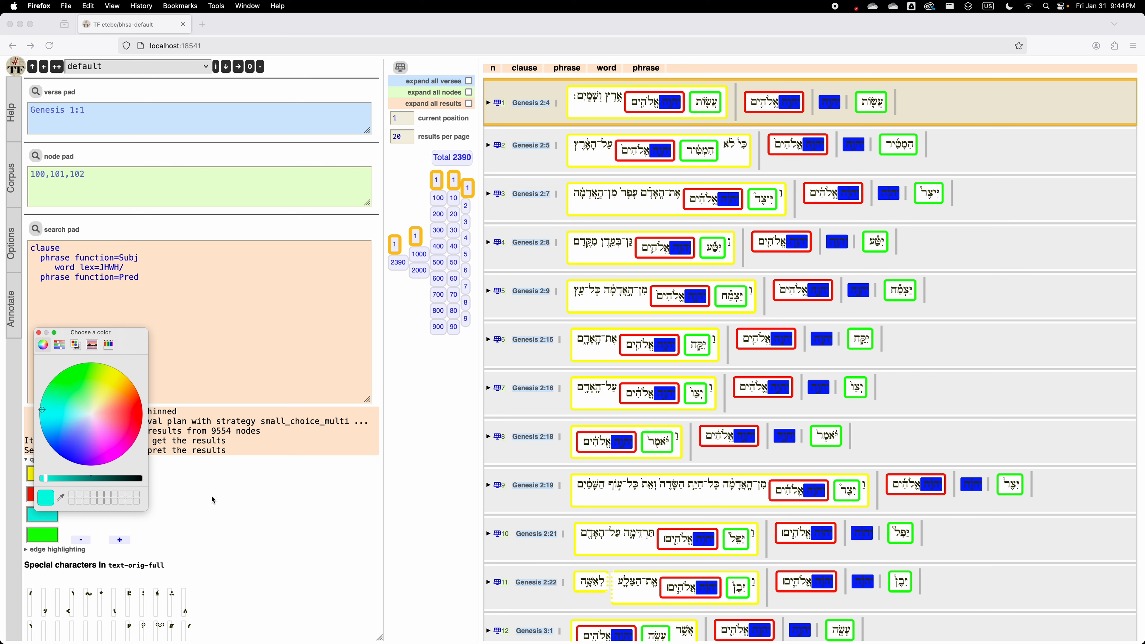
pyautogui.click(217, 367)
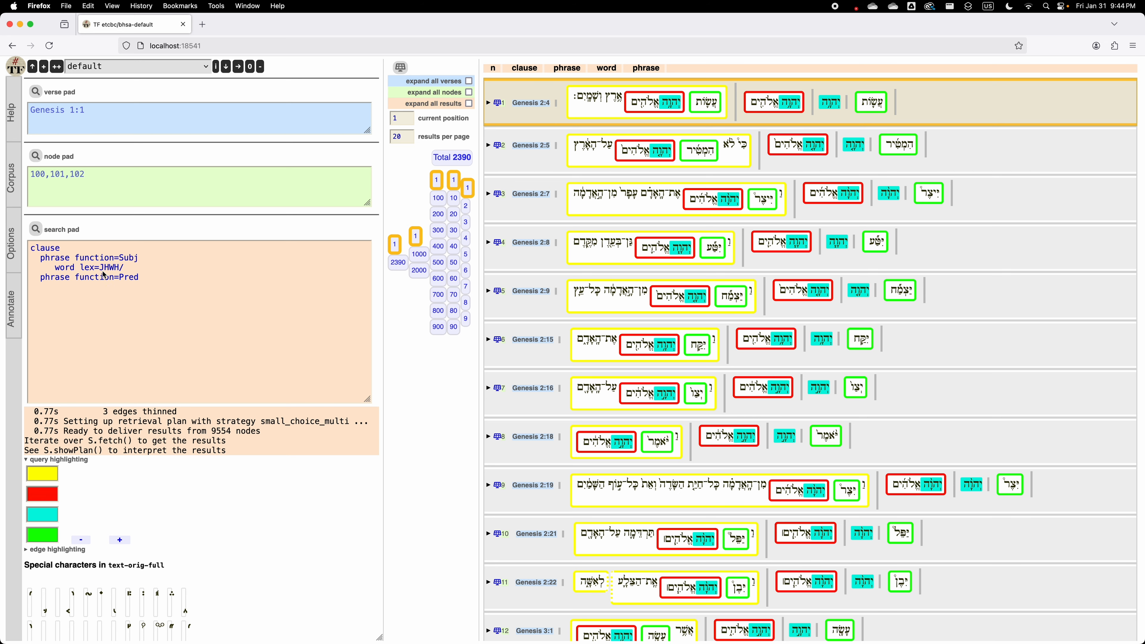
# Create a new blank job named JHWHasObject
pyautogui.moveTo(193, 304); pyautogui.dragTo(18, 239)
pyautogui.click(135, 327)
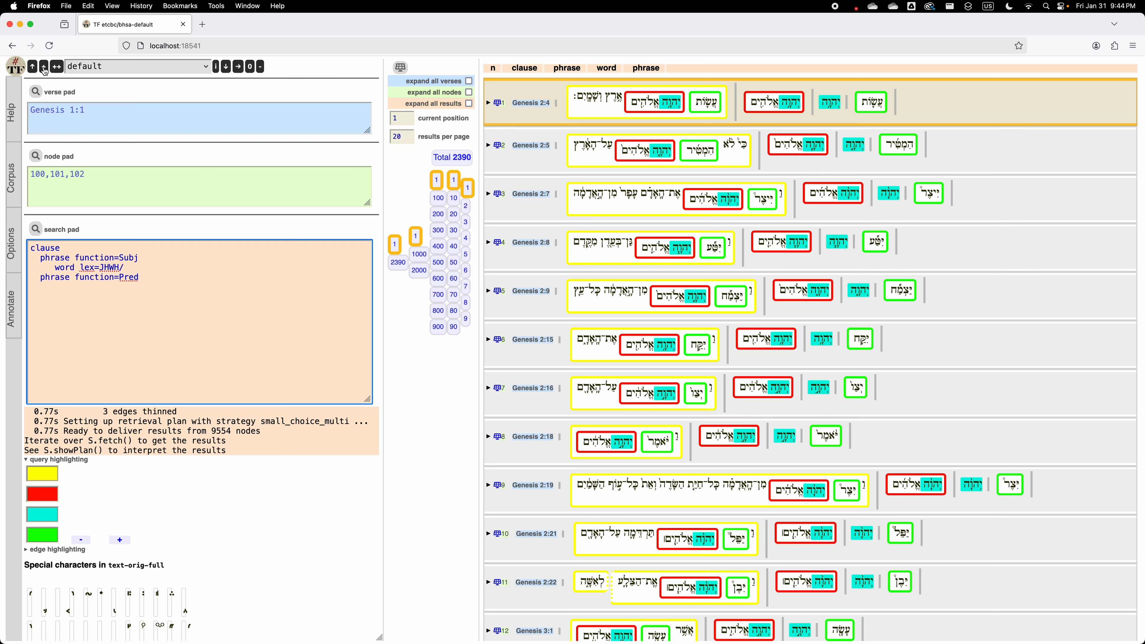
pyautogui.click(44, 68)
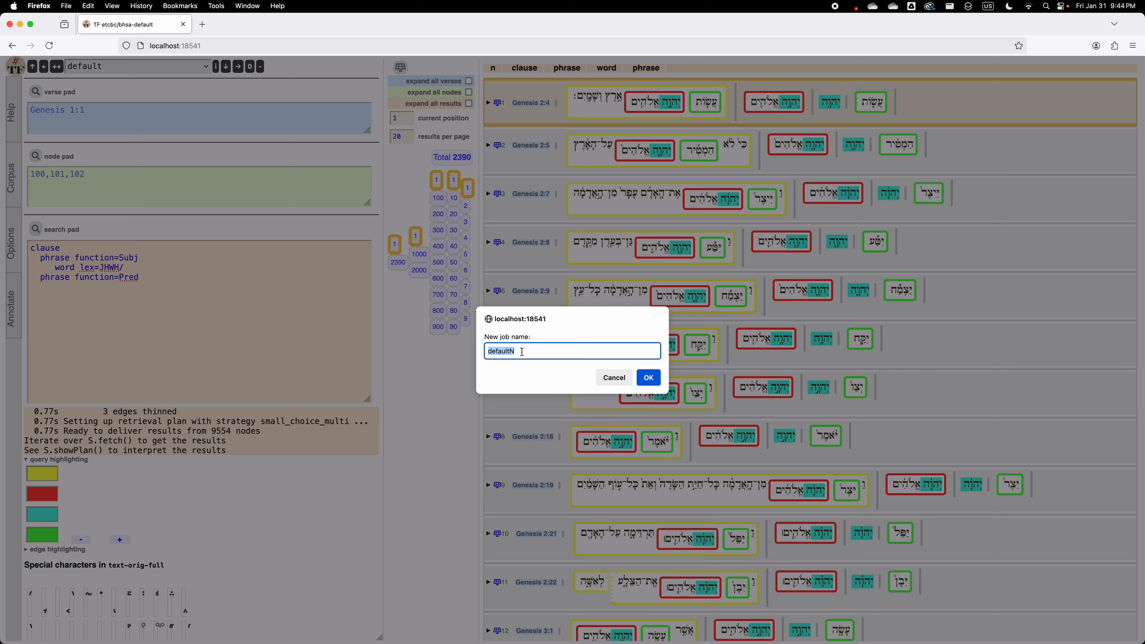
pyautogui.write('JHWHasObject')
pyautogui.press('Return')
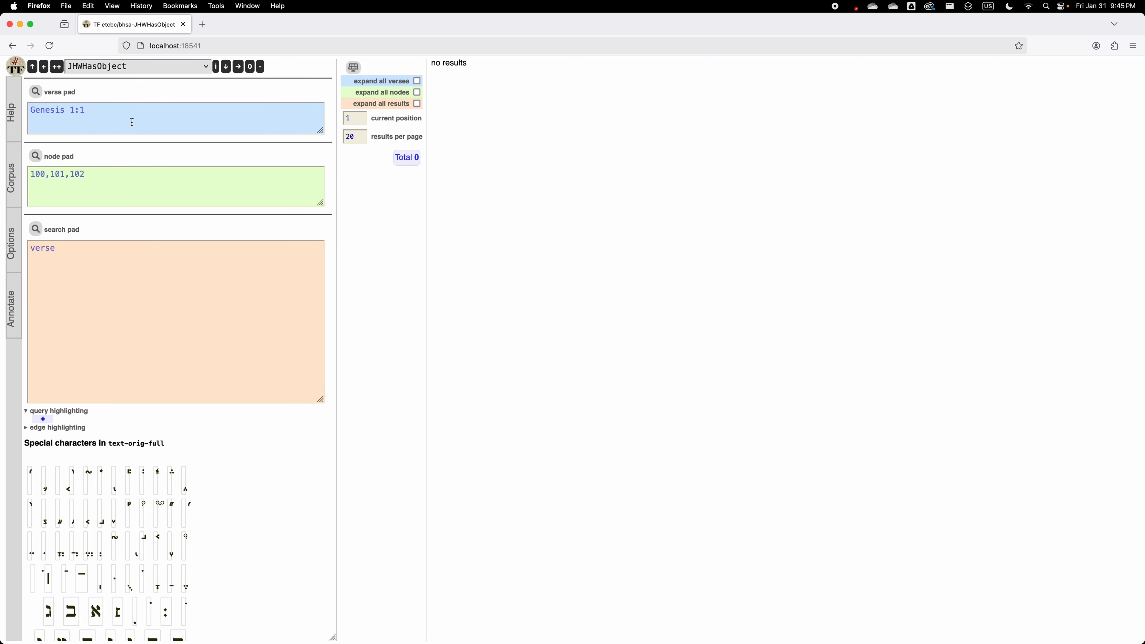
# Return to the default job with the JHWH subject query and duplicate it as a job named JHWHasSubject
pyautogui.click(115, 69)
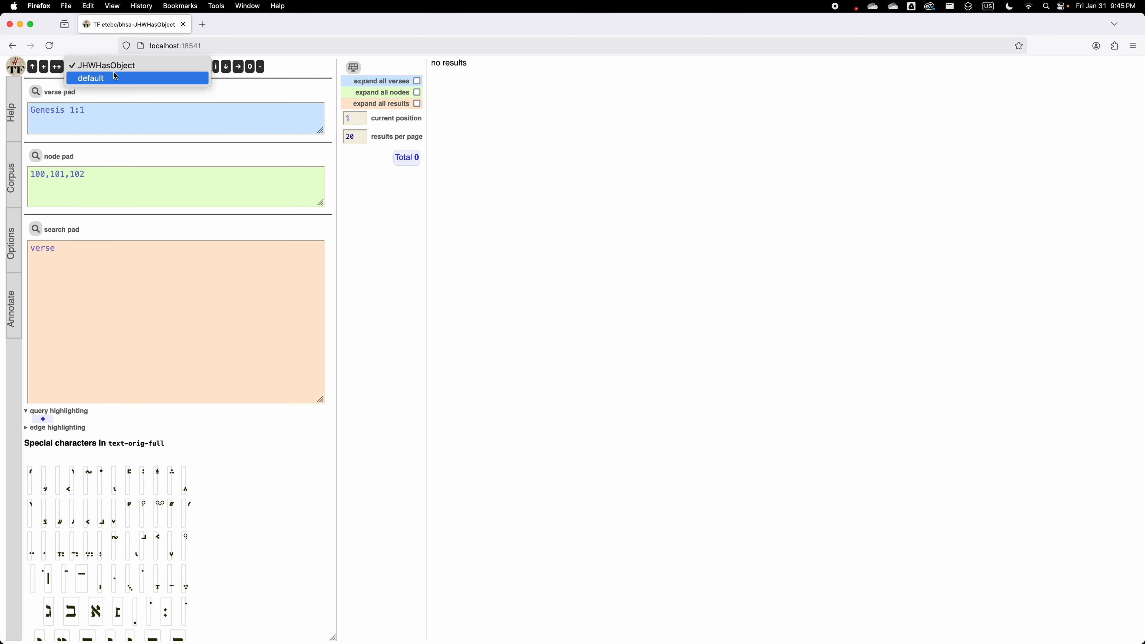
pyautogui.click(110, 79)
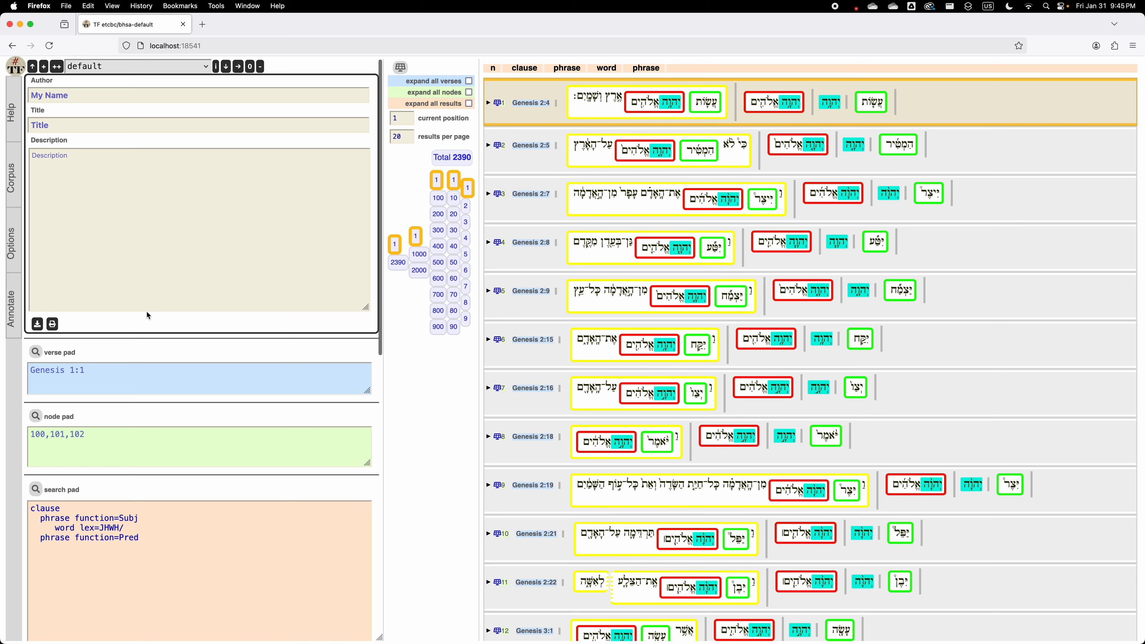
pyautogui.click(217, 68)
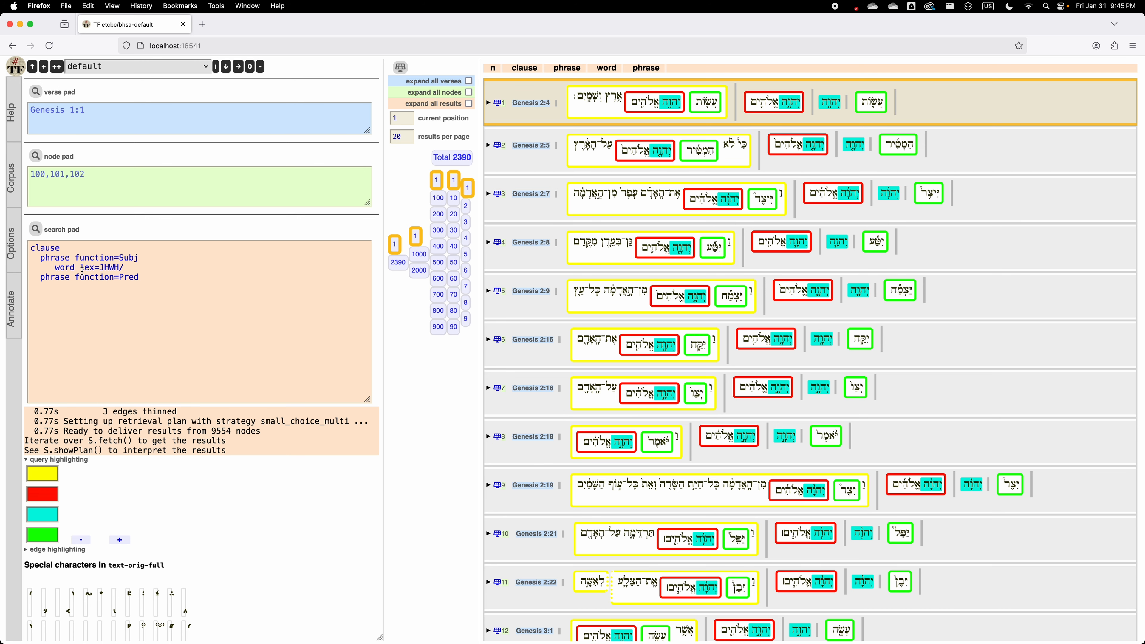
pyautogui.click(57, 67)
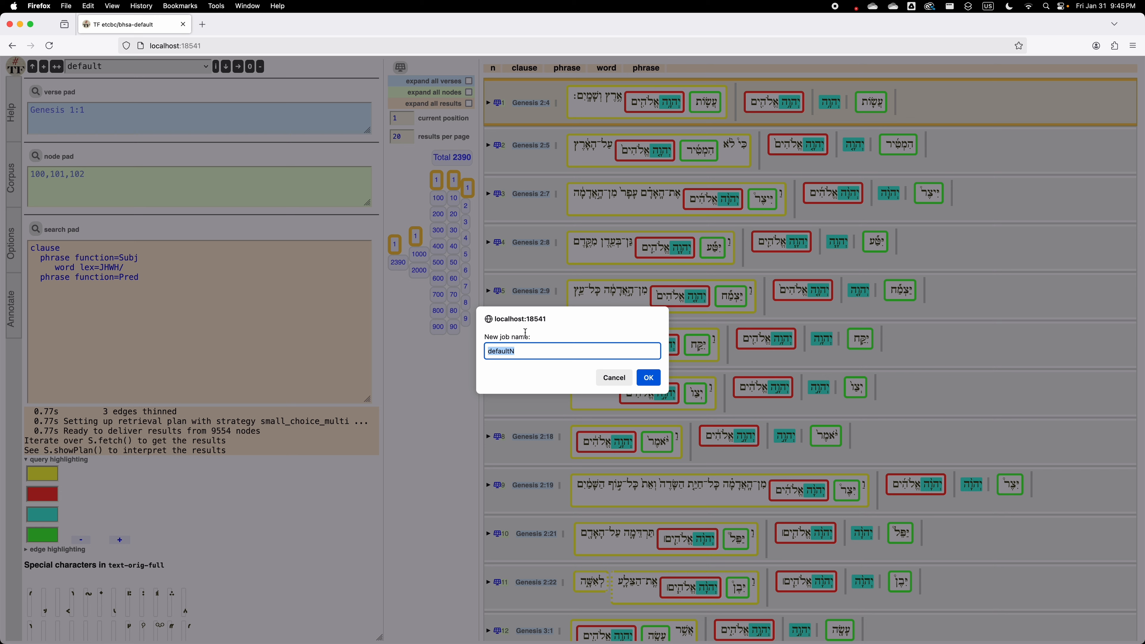
pyautogui.write('JHWHasSubject')
pyautogui.click(648, 377)
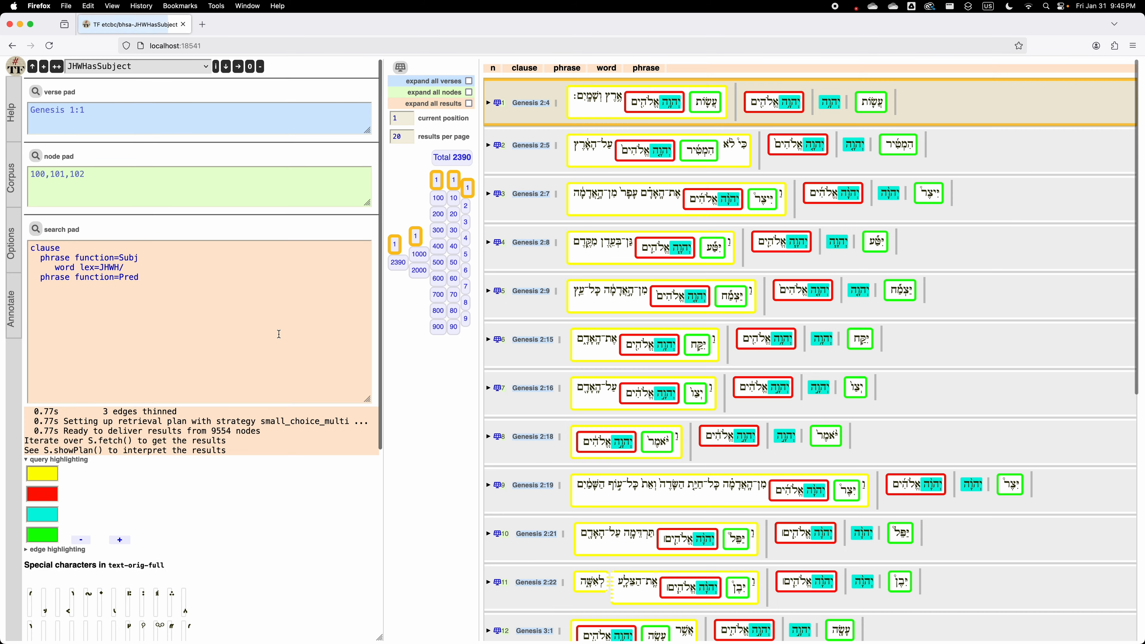
pyautogui.click(135, 68)
pyautogui.click(135, 92)
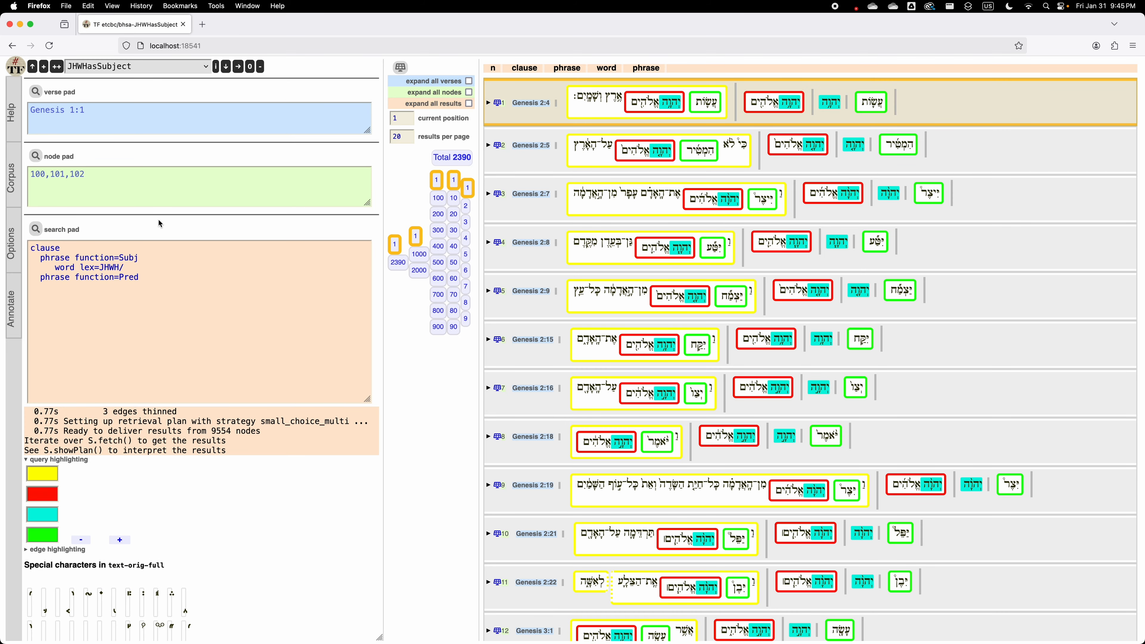
# Switch to the blank JHWHasObject job and delete it
pyautogui.click(179, 71)
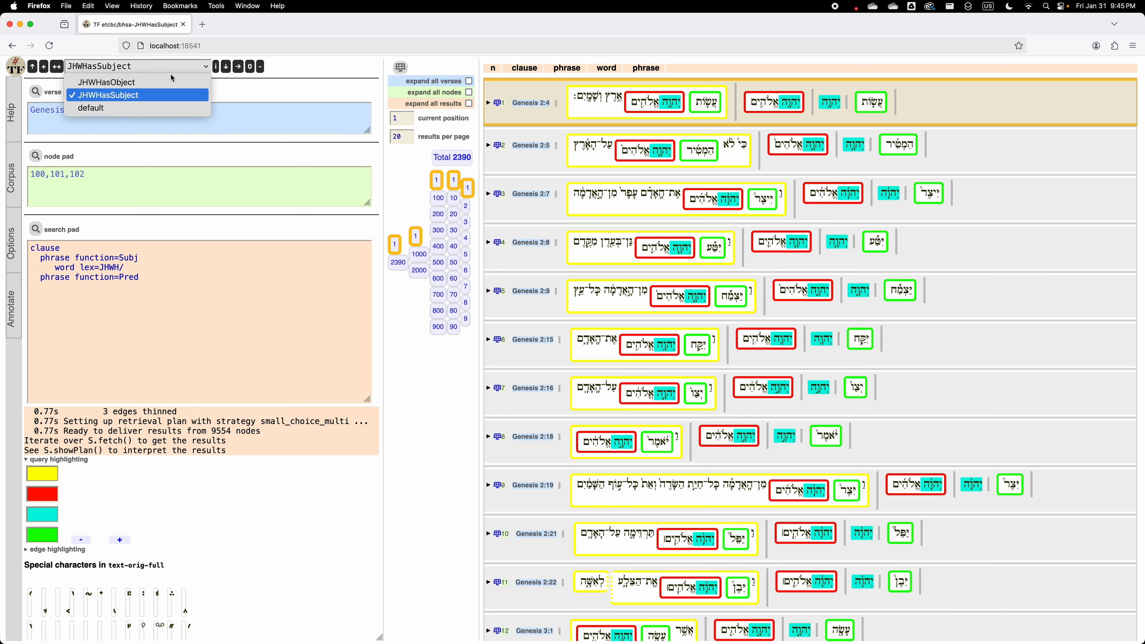
pyautogui.click(167, 83)
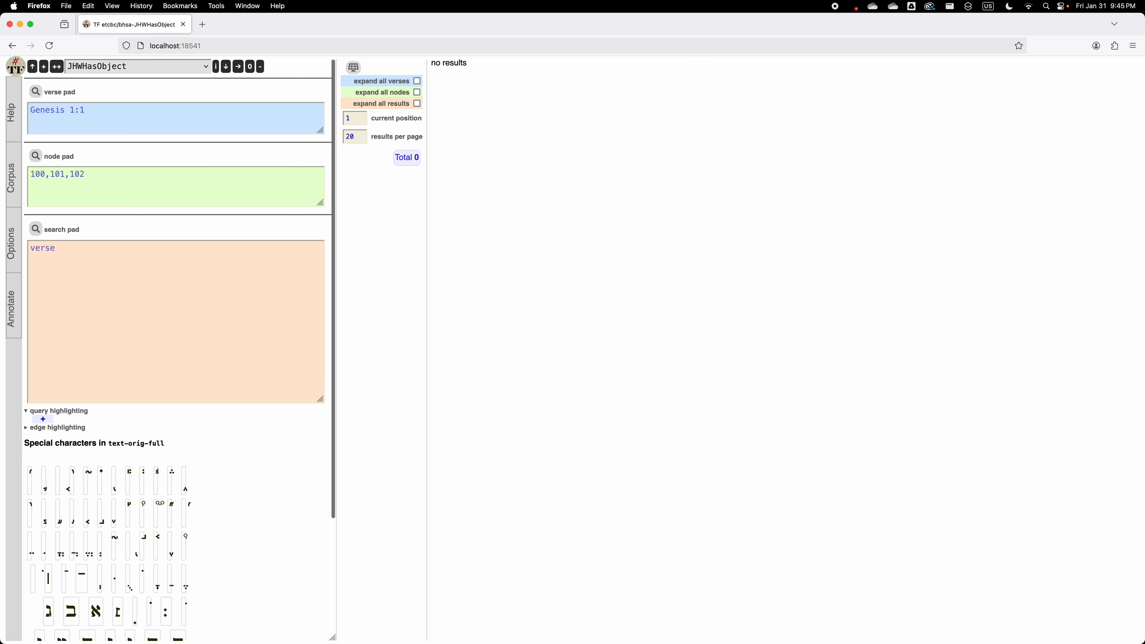
pyautogui.click(260, 67)
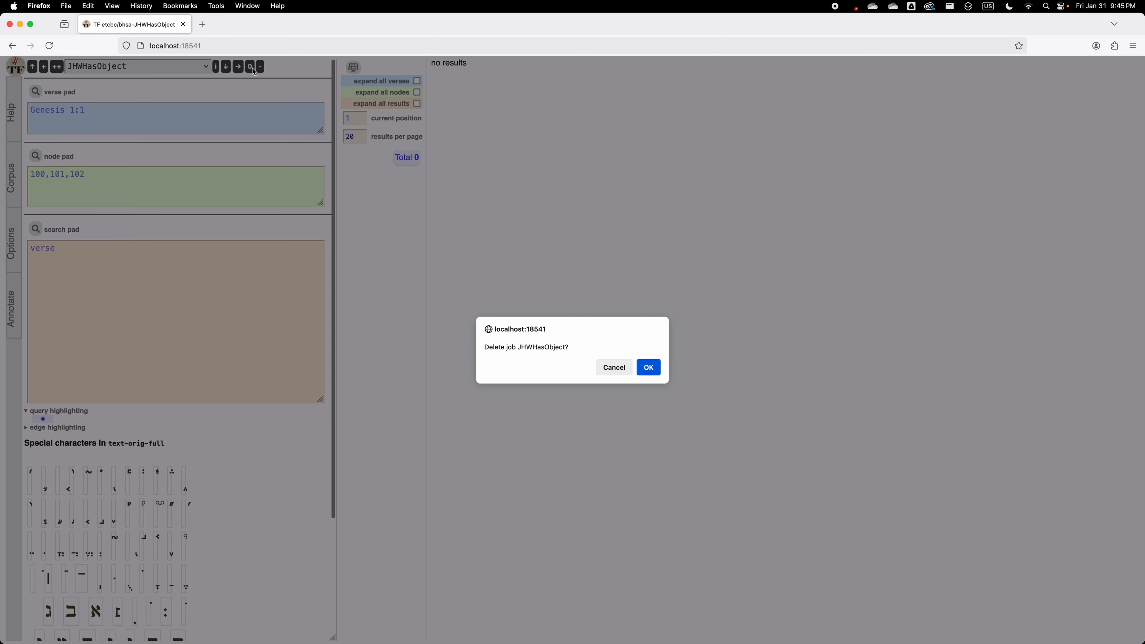
pyautogui.click(648, 368)
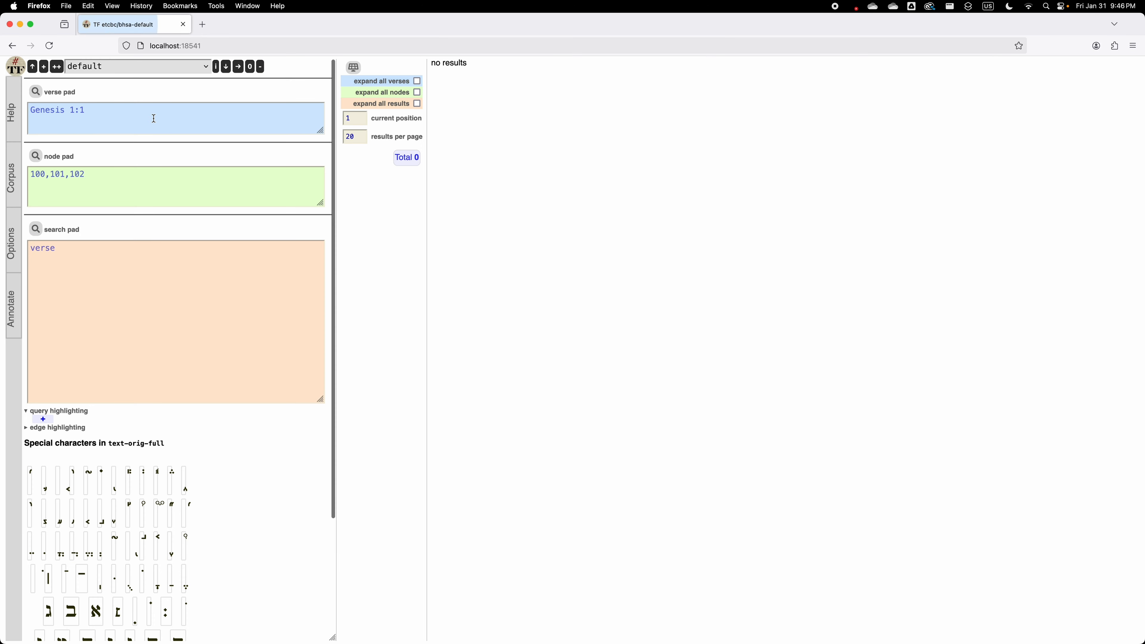
# Reopen the JHWHasSubject job and duplicate it as a job named JHWHasObject
pyautogui.click(180, 66)
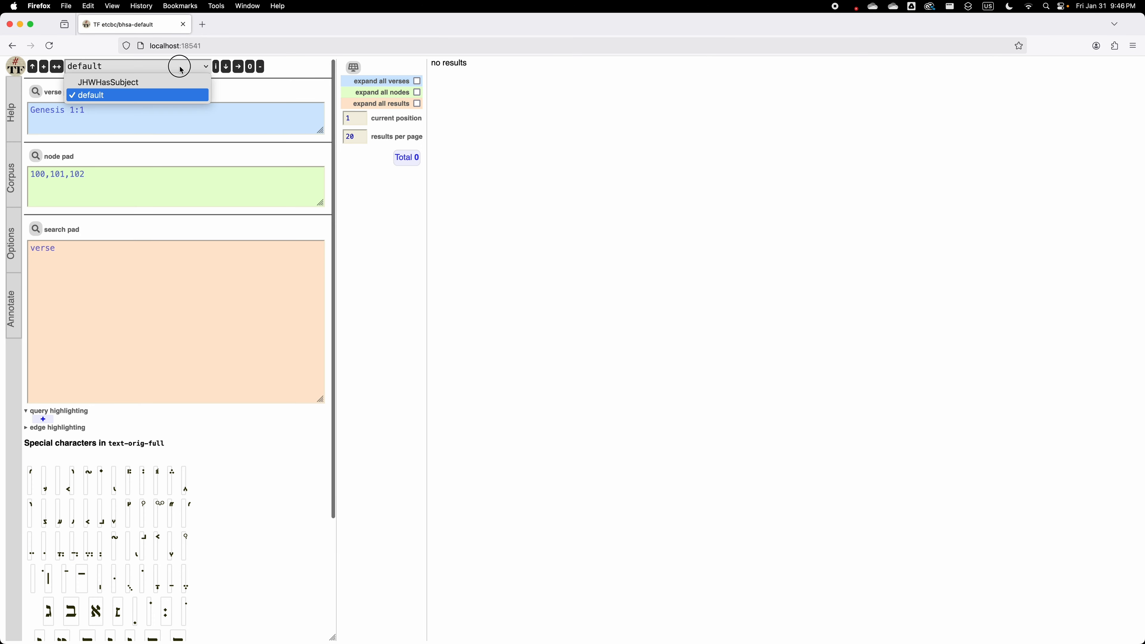
pyautogui.click(180, 81)
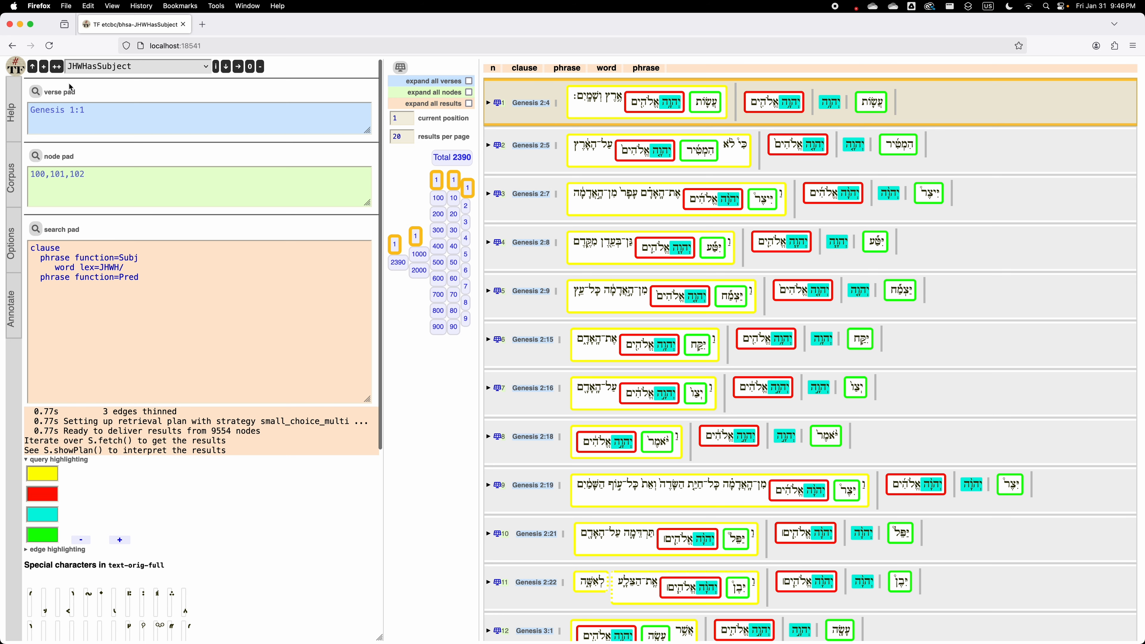
pyautogui.click(59, 70)
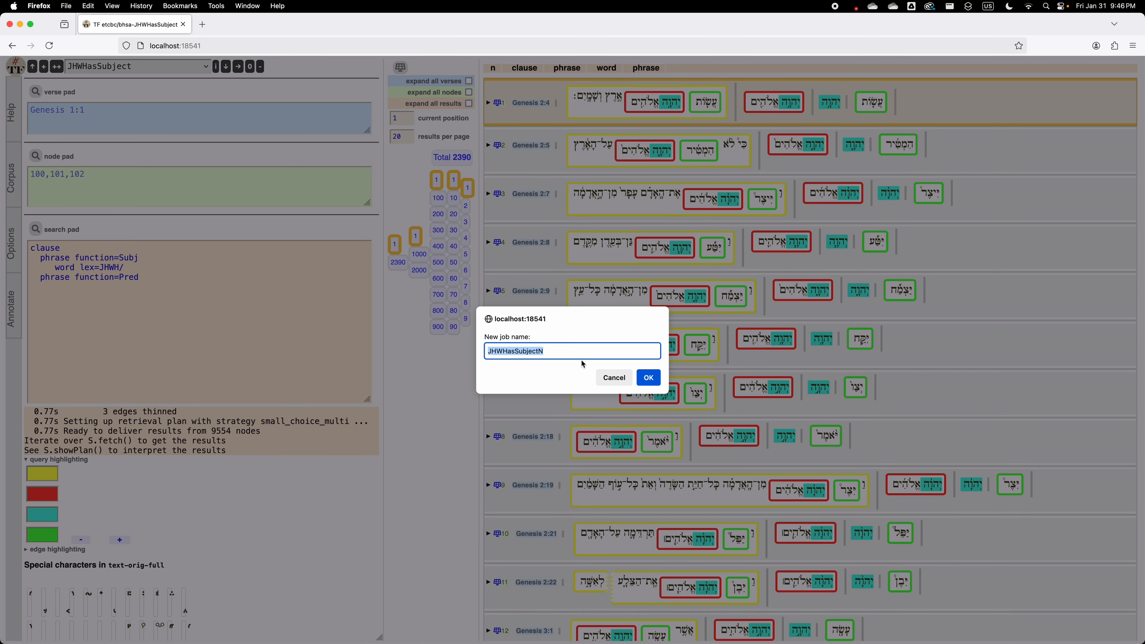
pyautogui.press('Right')
pyautogui.press('BackSpace')
pyautogui.press('BackSpace')
pyautogui.press('BackSpace')
pyautogui.press('BackSpace')
pyautogui.press('BackSpace')
pyautogui.press('BackSpace')
pyautogui.press('BackSpace')
pyautogui.press('BackSpace')
pyautogui.write('Object')
pyautogui.click(654, 380)
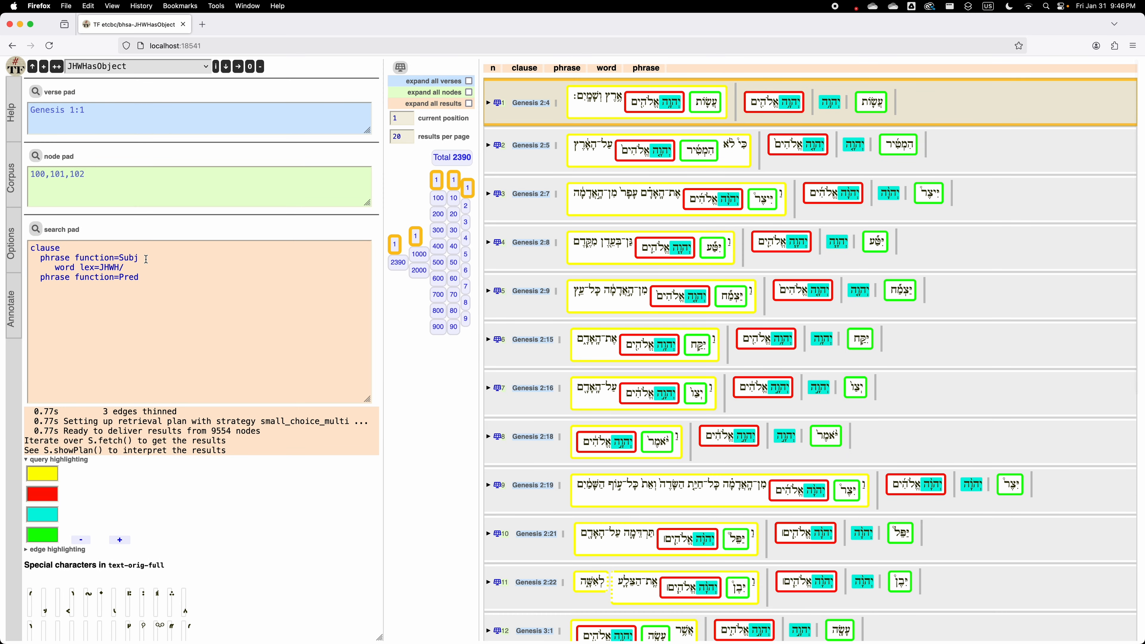
# Change the first phrase's function from Subj to Objc in the JHWHasObject query and run the search
pyautogui.doubleClick(132, 257)
pyautogui.write('Objc')
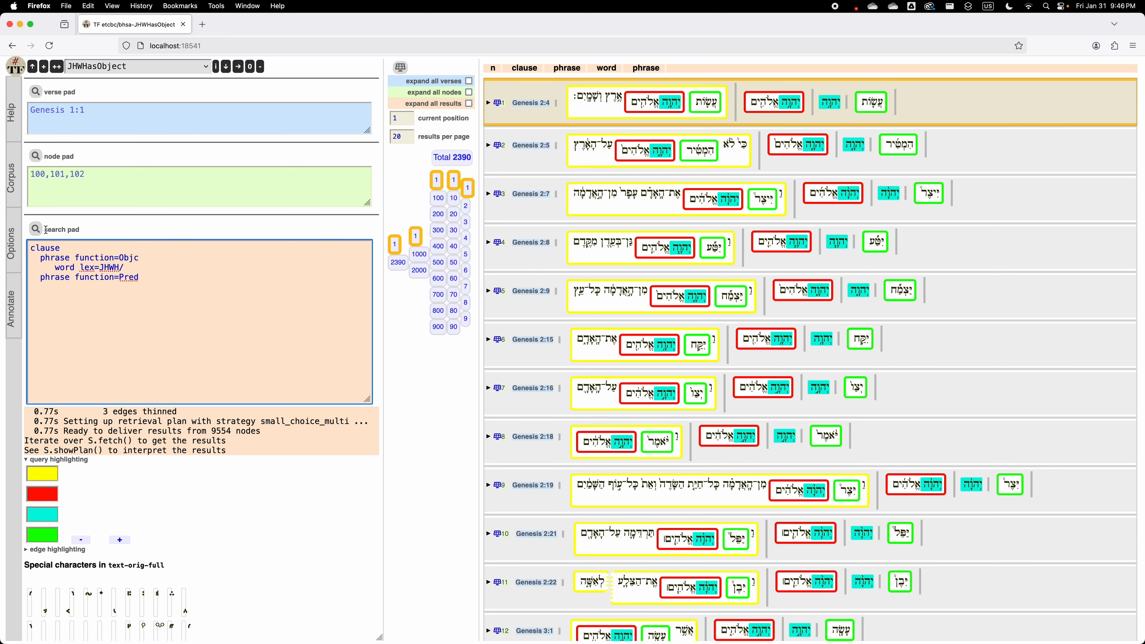
pyautogui.click(36, 230)
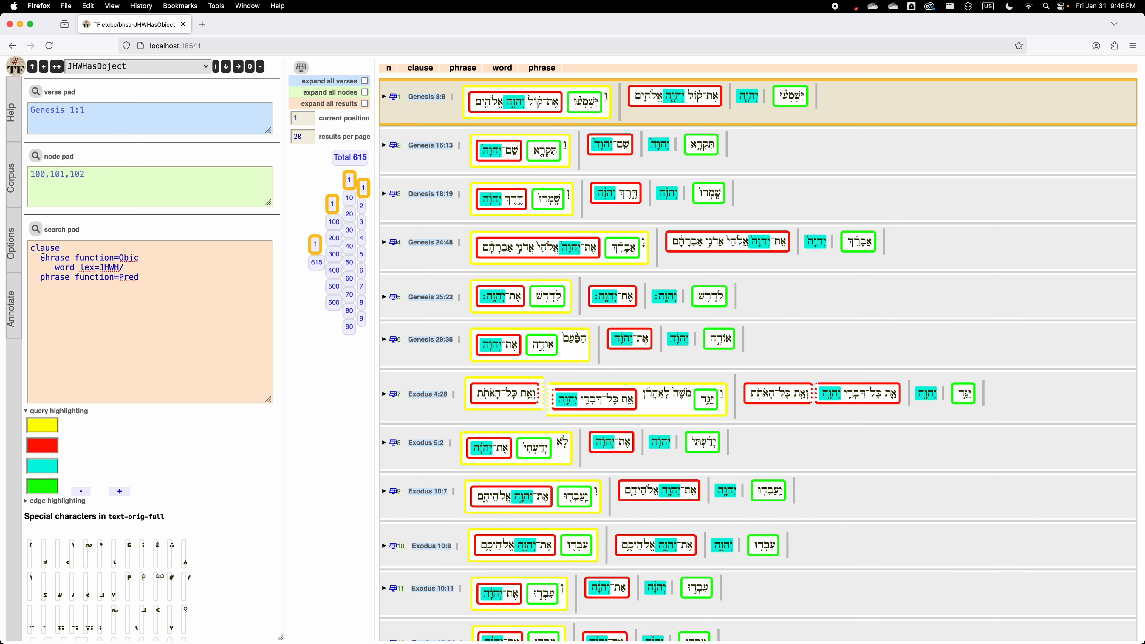
# Name the object phrase p1 and the JHWH/ word w1 in the query
pyautogui.click(131, 267)
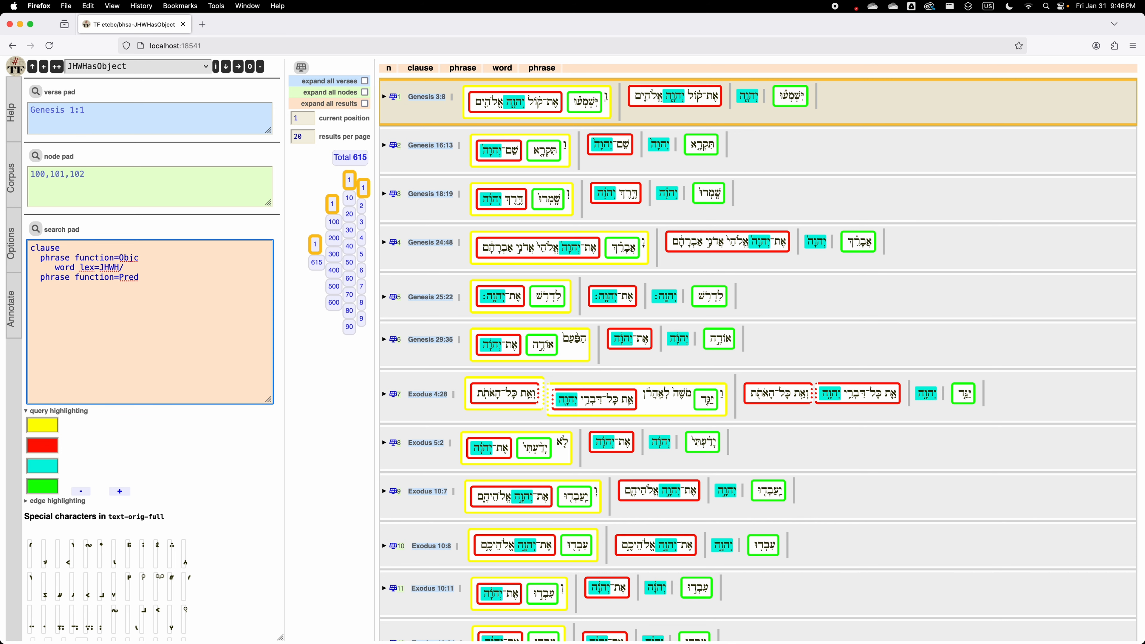
pyautogui.write('p1:')
pyautogui.press('Down')
pyautogui.write('w1:')
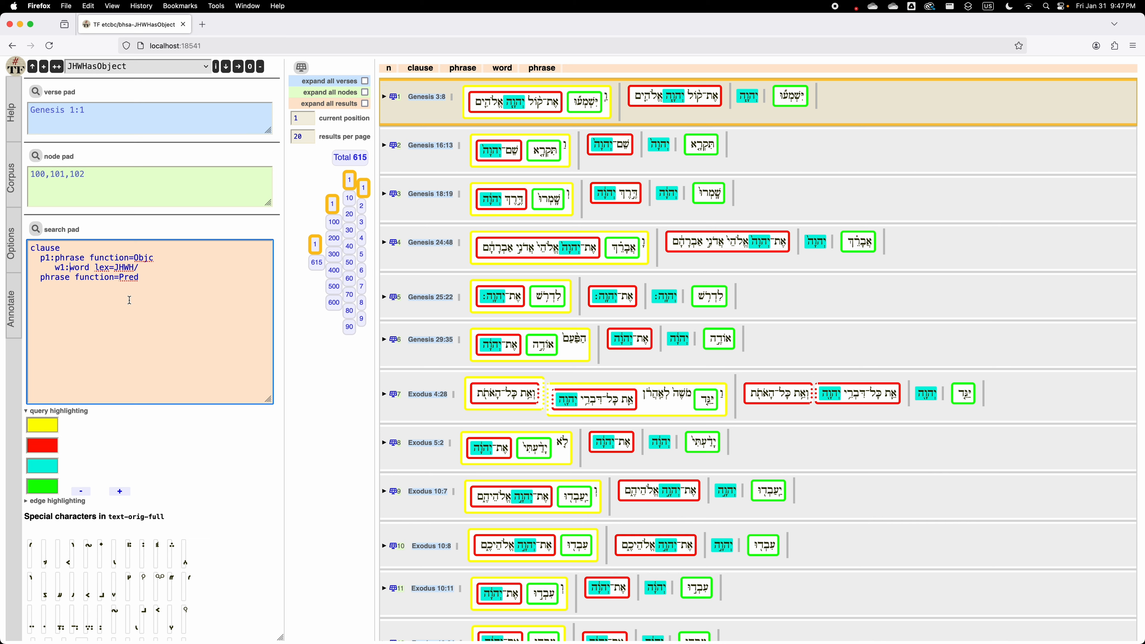
# Add the relation p1 :: w1 below the query, separated by an empty line, and run the search
pyautogui.click(161, 279)
pyautogui.press('Return')
pyautogui.press('Return')
pyautogui.write('p1 :: w1')
pyautogui.click(36, 229)
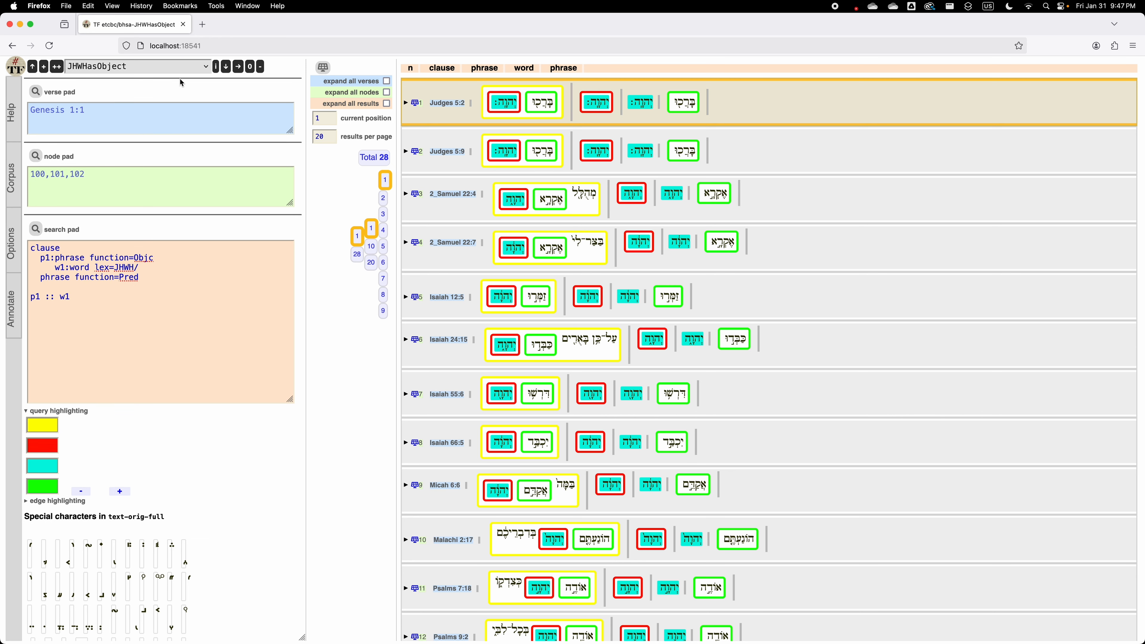
# Switch back and forth between the JHWHasSubject and JHWHasObject jobs to compare their queries and results
pyautogui.click(160, 66)
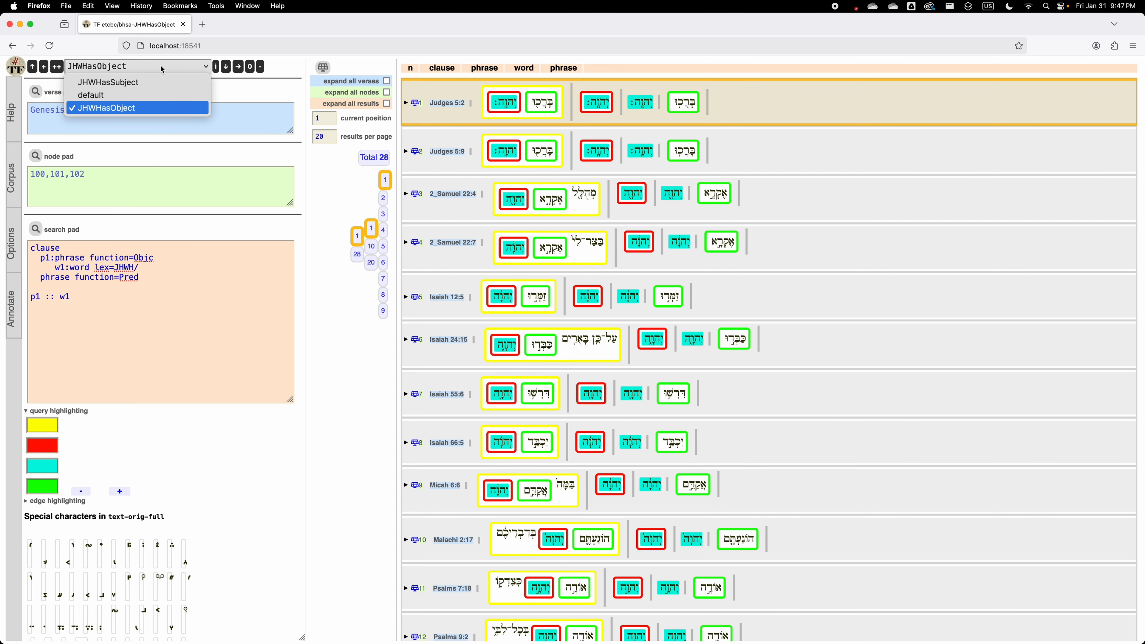
pyautogui.click(149, 88)
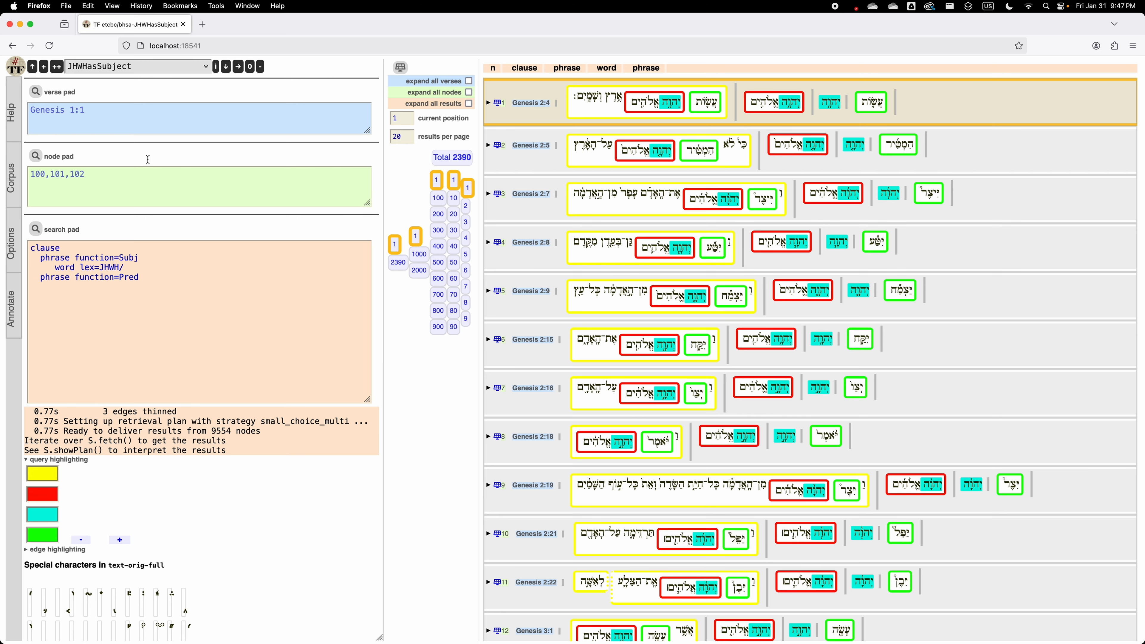
pyautogui.click(155, 68)
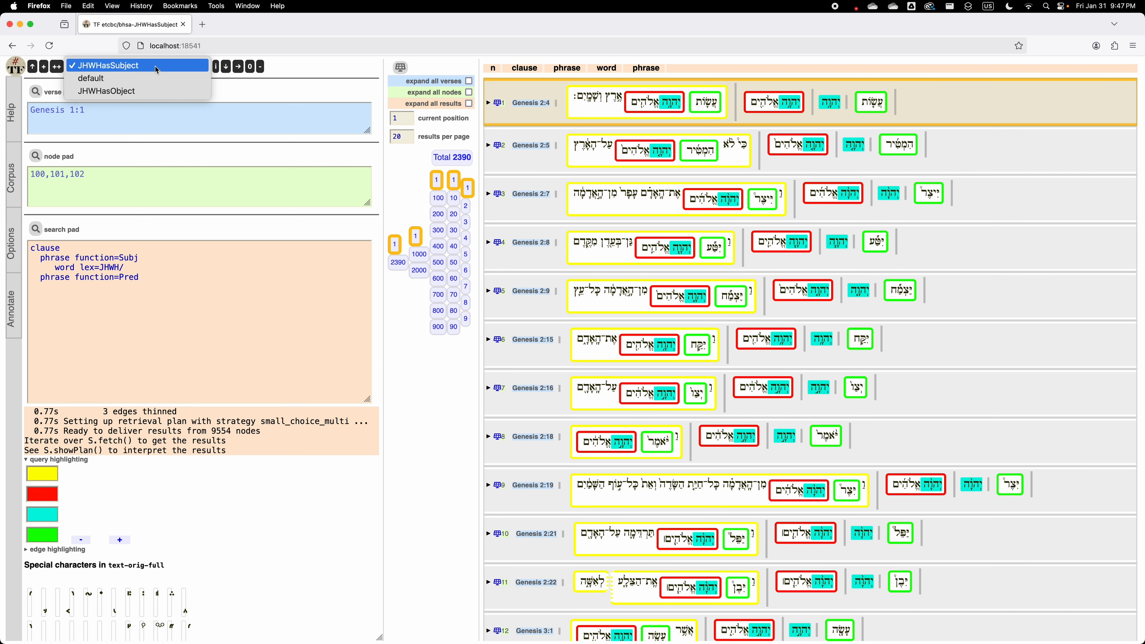
pyautogui.click(141, 92)
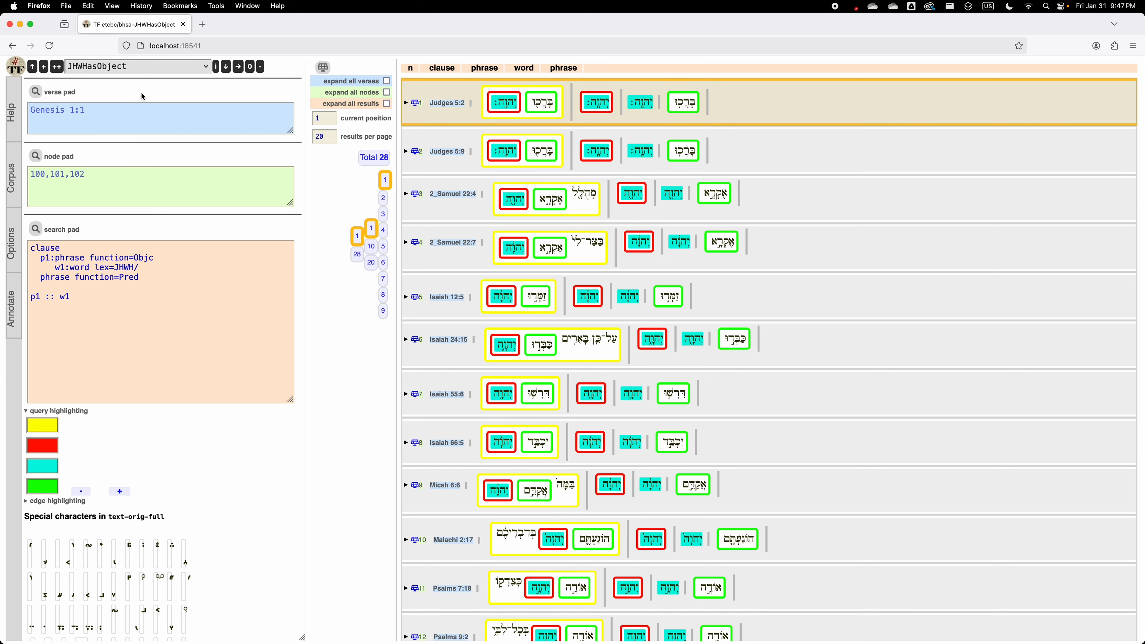
pyautogui.press('super+Left')
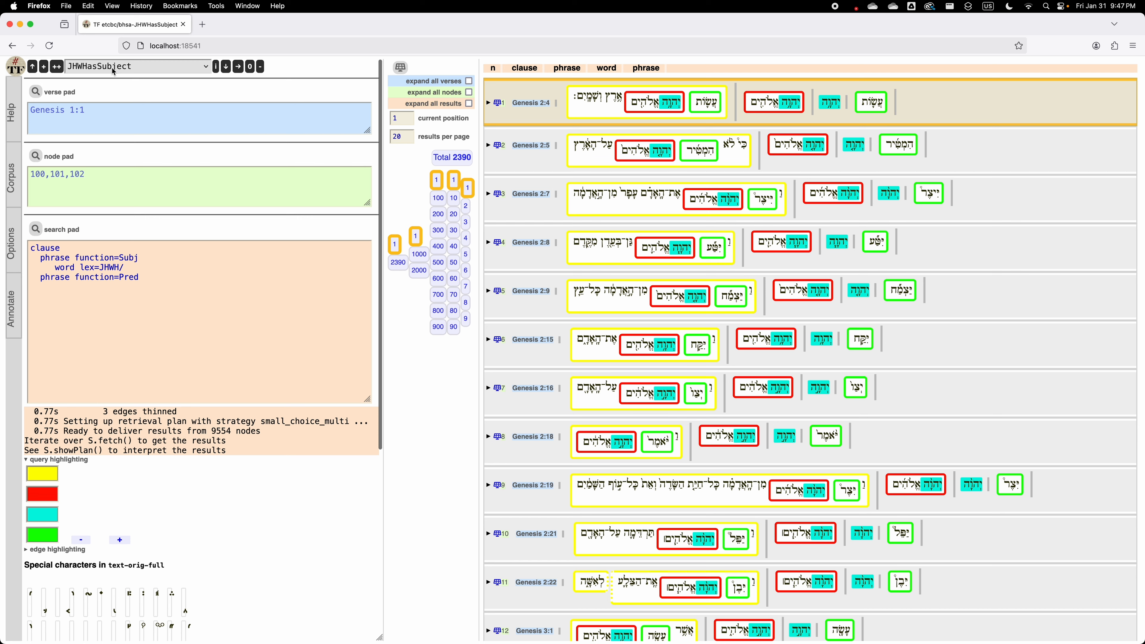
pyautogui.click(113, 70)
pyautogui.click(119, 92)
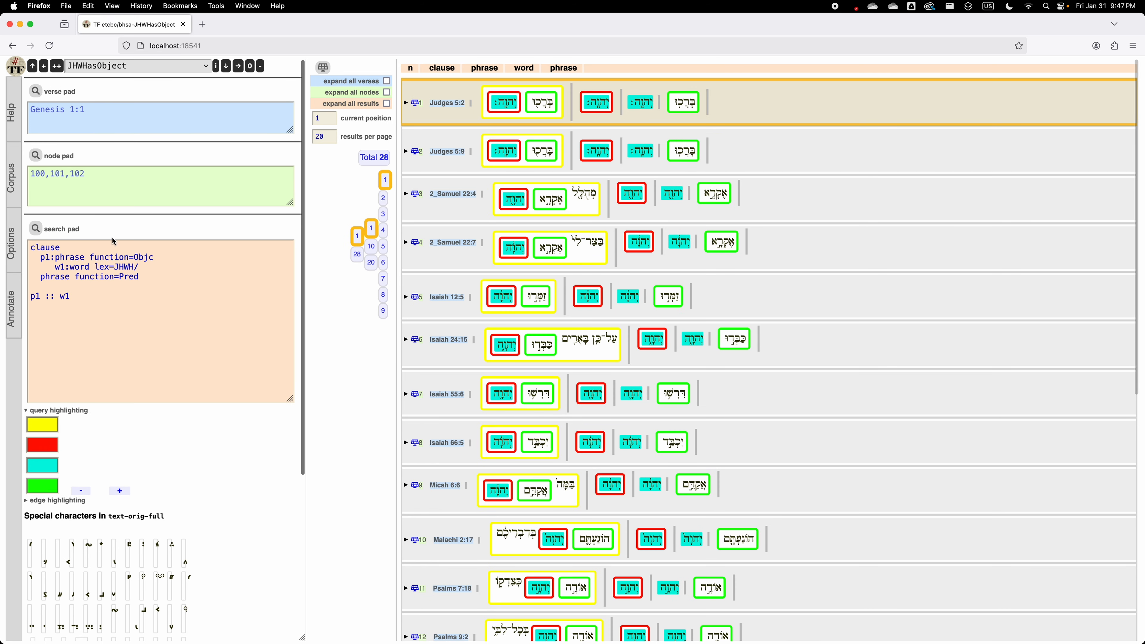
# In the JHWHasObject job's metadata, set the author to "JHWH as Object of Action" and the title to "the Divine Object"
pyautogui.click(217, 68)
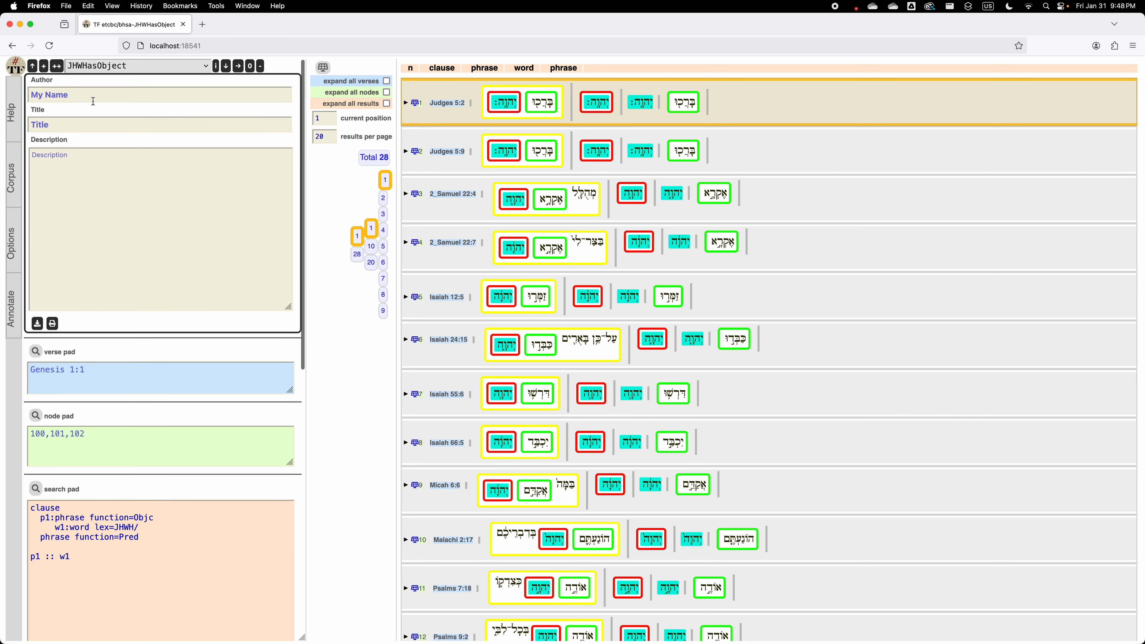
pyautogui.click(93, 96)
pyautogui.write('JHWH as')
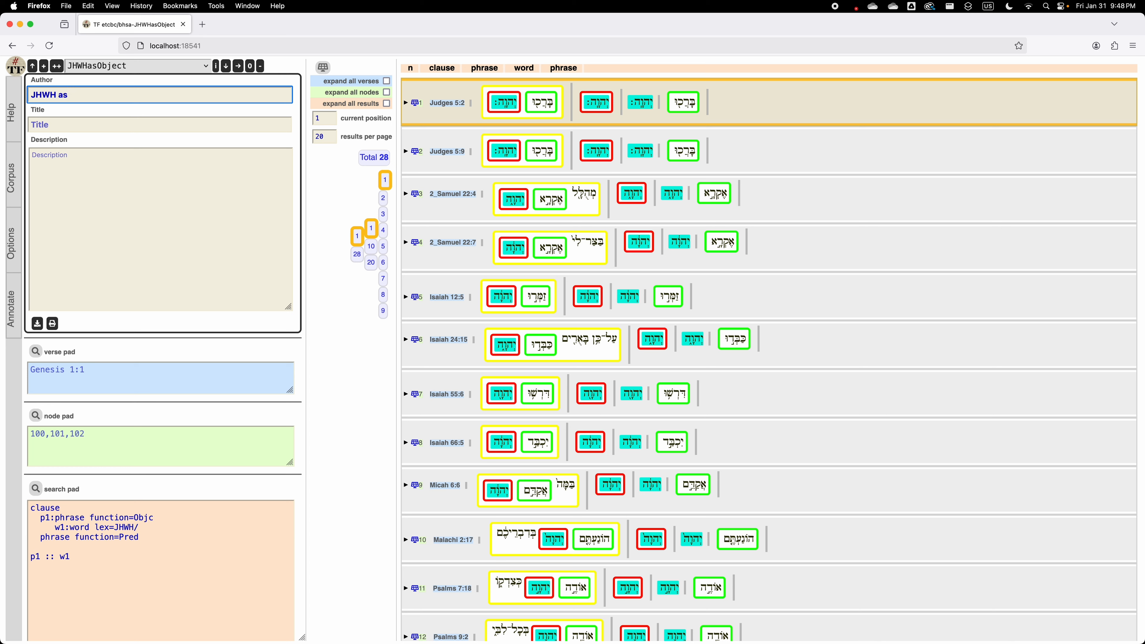
pyautogui.write(' Object of Action')
pyautogui.press('Tab')
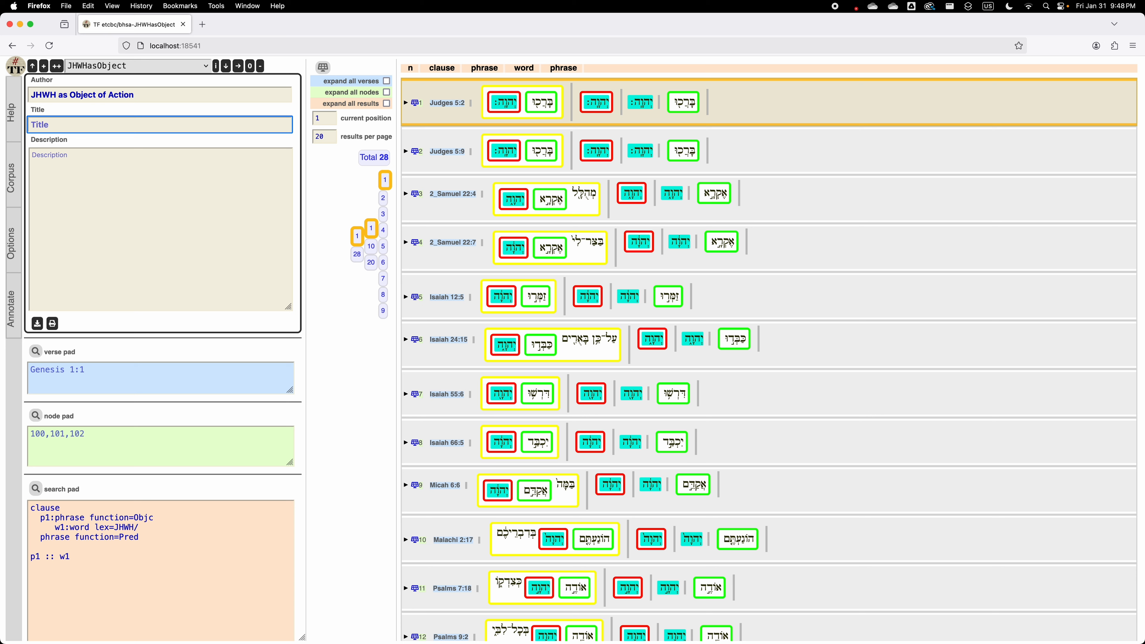
pyautogui.write('the Divine Oject')
# Fill the job's description with the placeholder text "al;sdjfl;kasdjfl;kasjf"
pyautogui.click(31, 154)
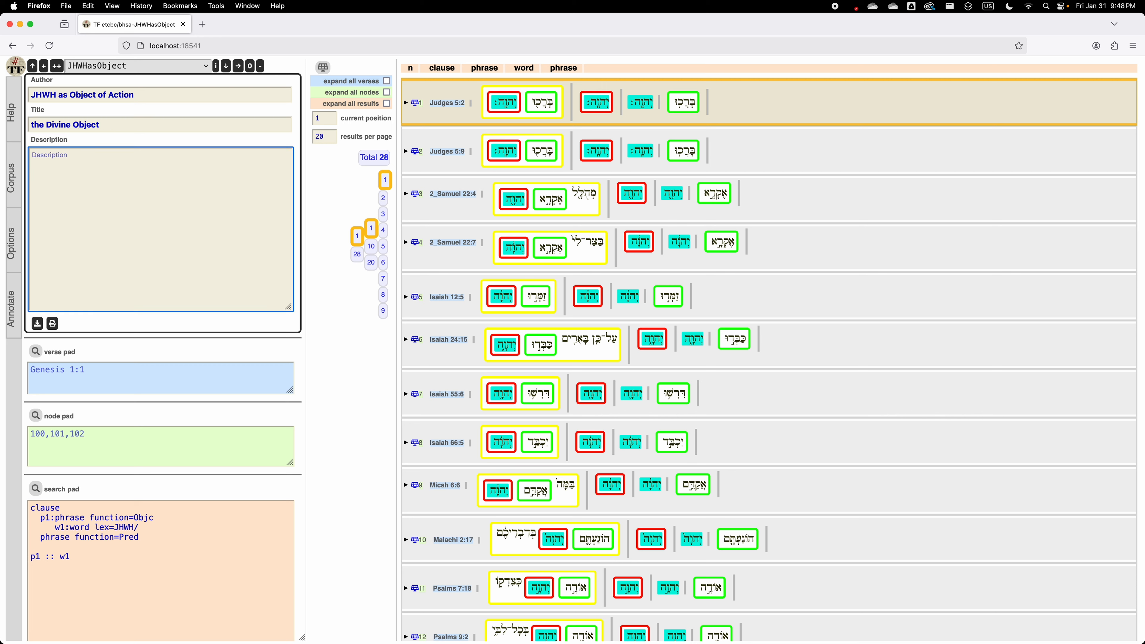
pyautogui.write('al;sdjfl;kasdjfl;kasjf')
pyautogui.scroll(-3, 219, 295)
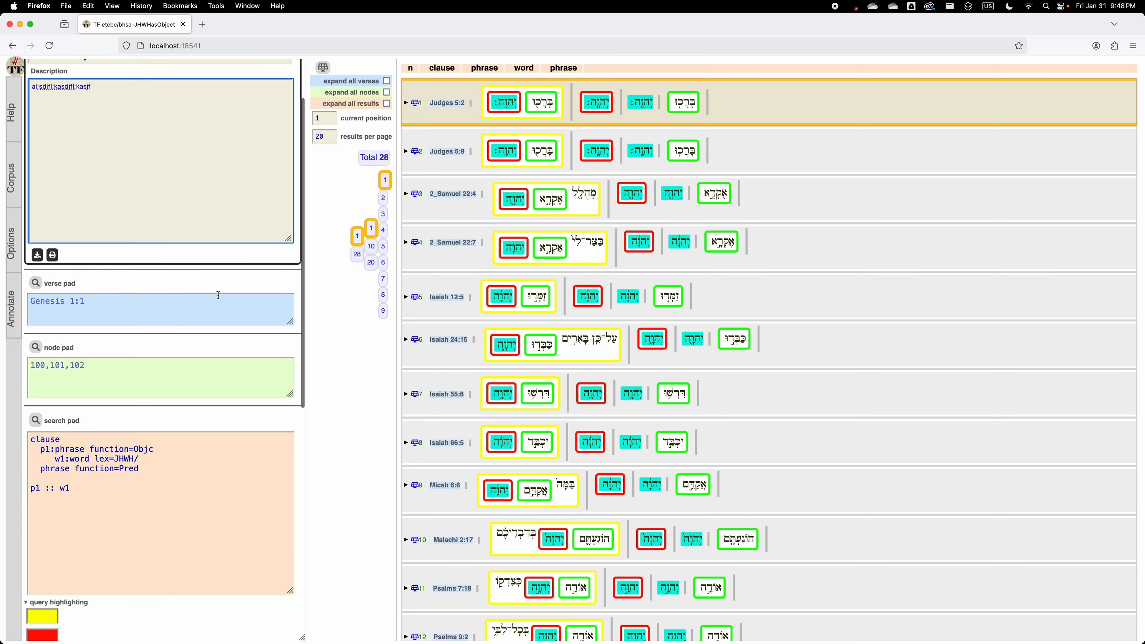
# Export the JHWHasObject job as a JSON file and dismiss the browser's download list
pyautogui.scroll(3, 199, 298)
pyautogui.click(225, 66)
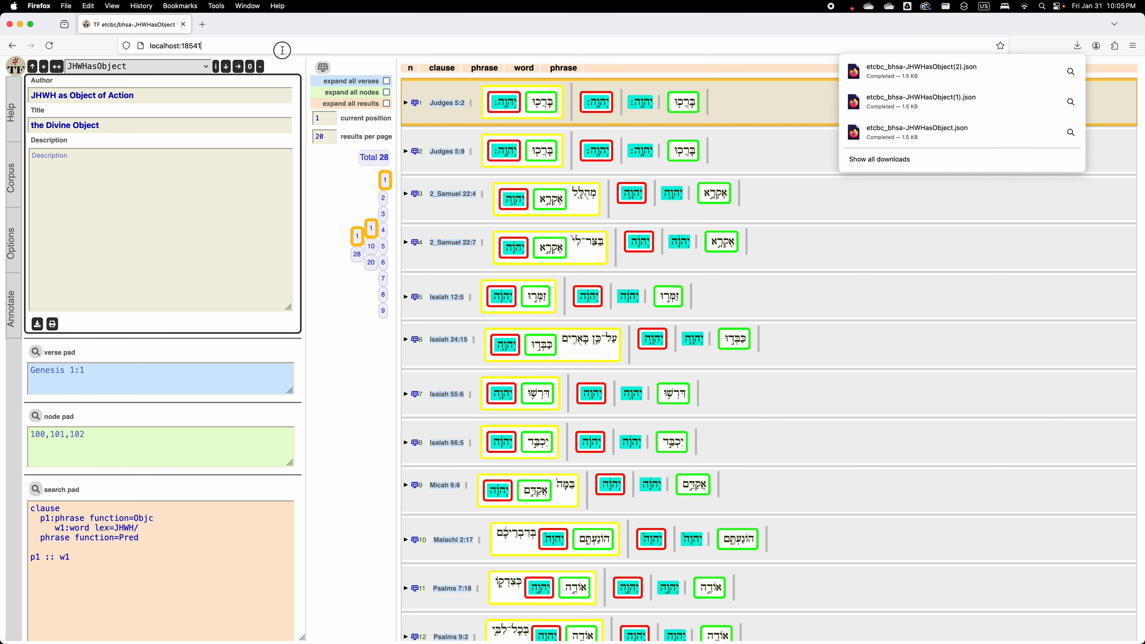
pyautogui.click(183, 46)
pyautogui.press('Escape')
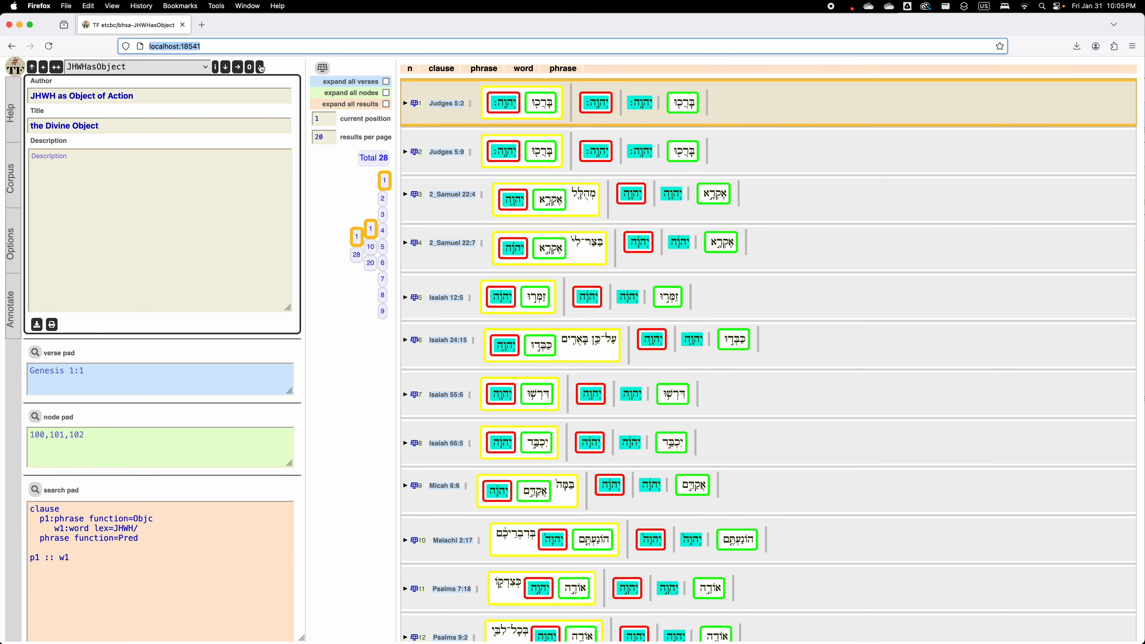
# Delete the JHWHasObject job and the standard experiment job, confirming both deletions
pyautogui.click(261, 67)
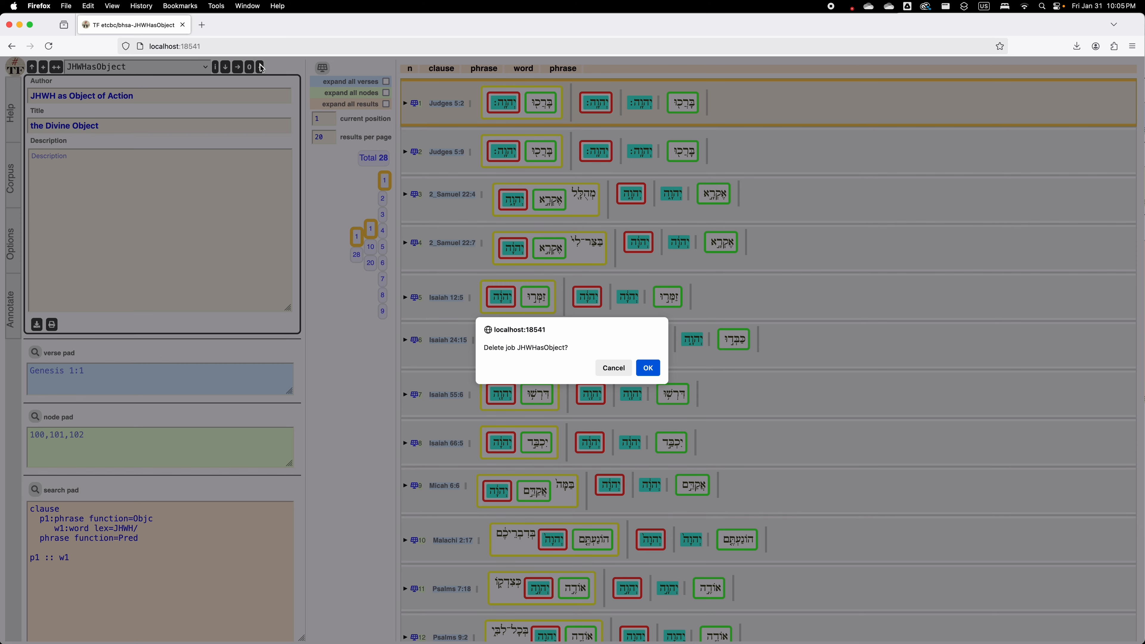
pyautogui.click(654, 377)
pyautogui.click(135, 70)
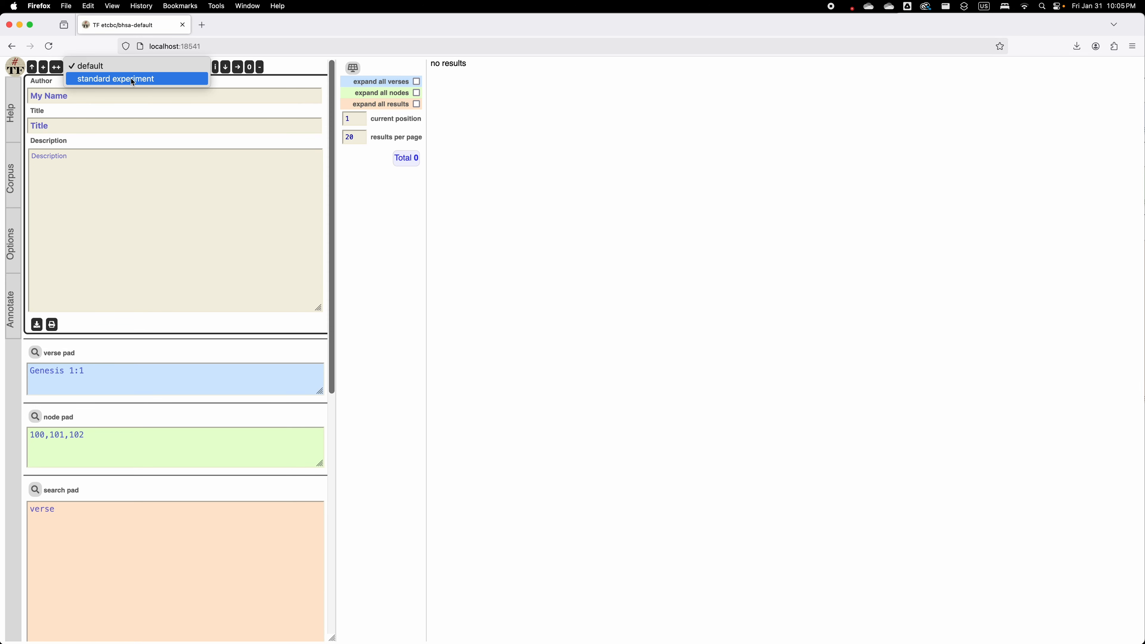
pyautogui.click(135, 76)
pyautogui.click(260, 67)
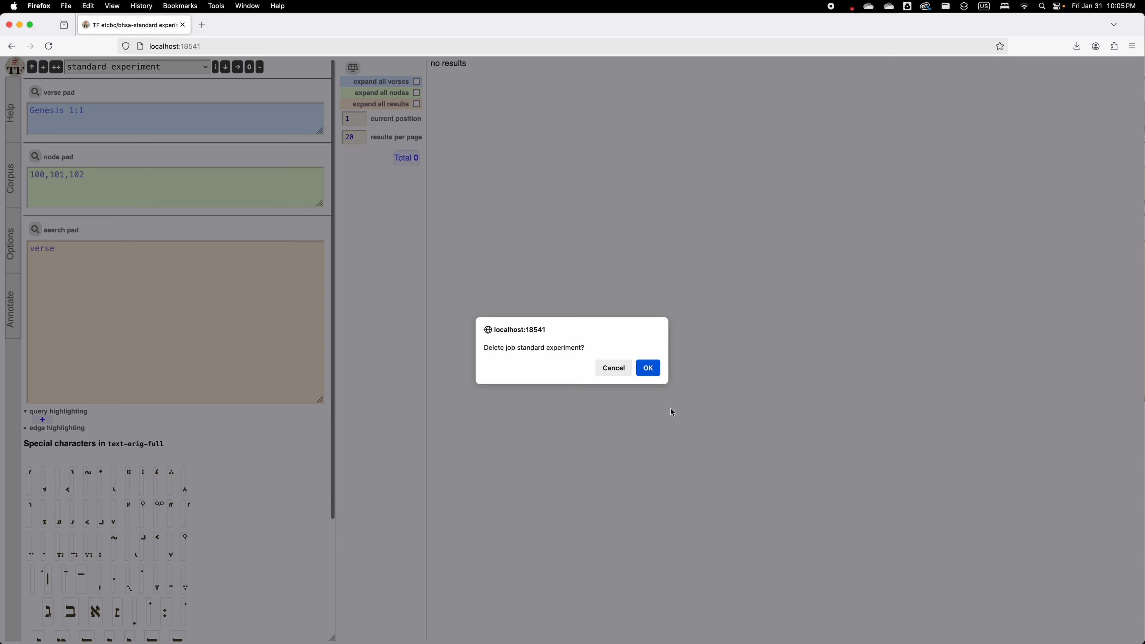
pyautogui.click(642, 367)
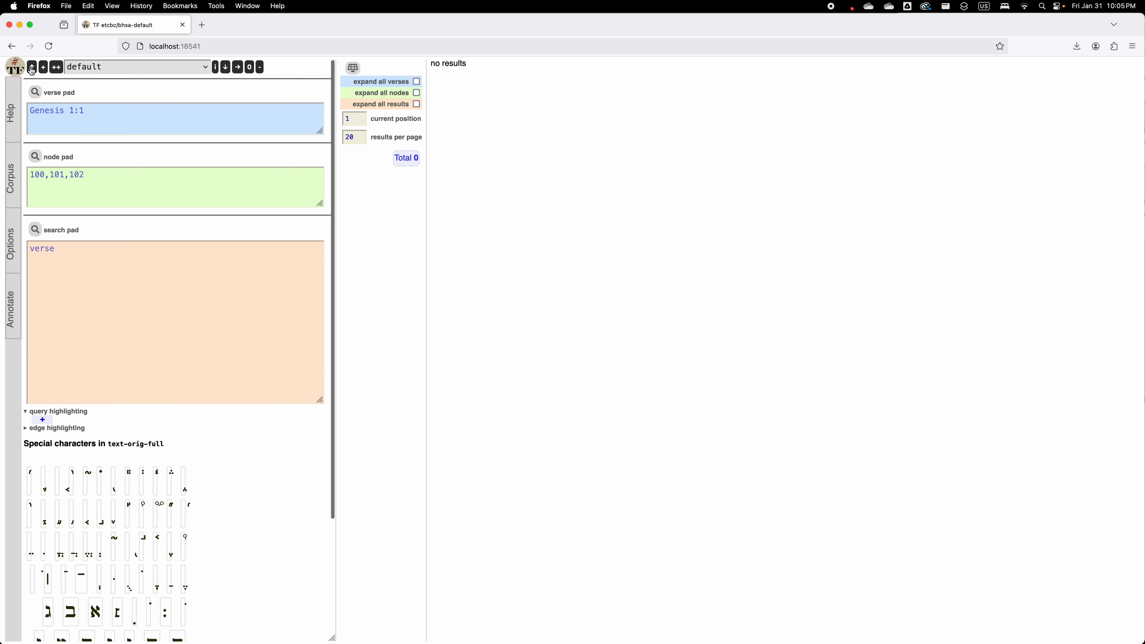
# Import the saved job file etcbc_bhsa-JHWHasObject.json from the Downloads folder
pyautogui.scroll(-1, 33, 69)
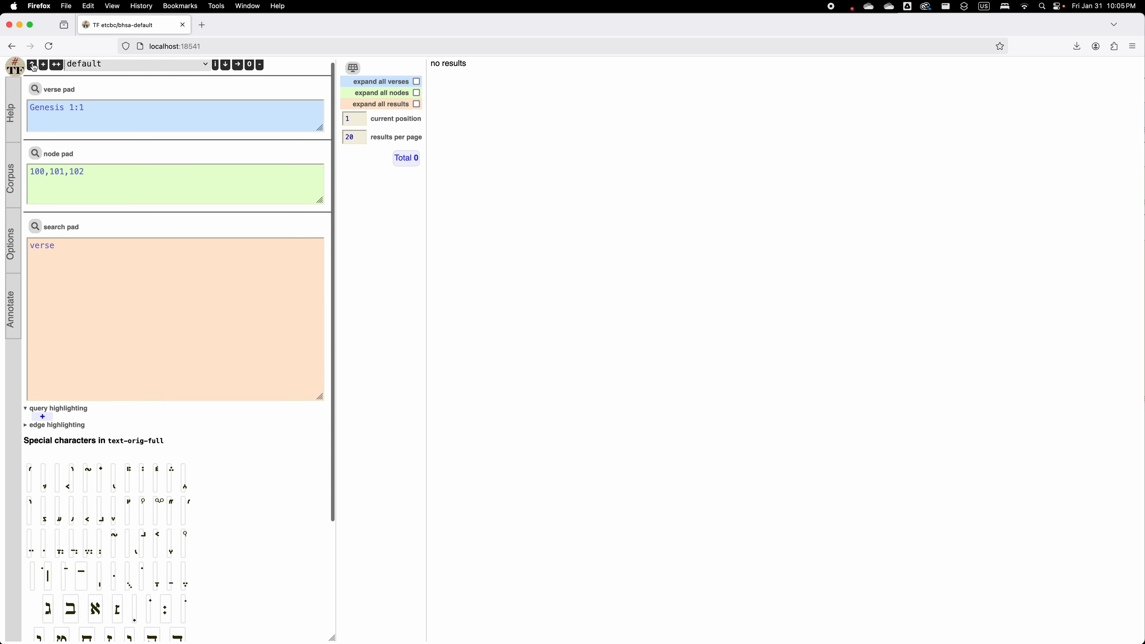
pyautogui.click(33, 68)
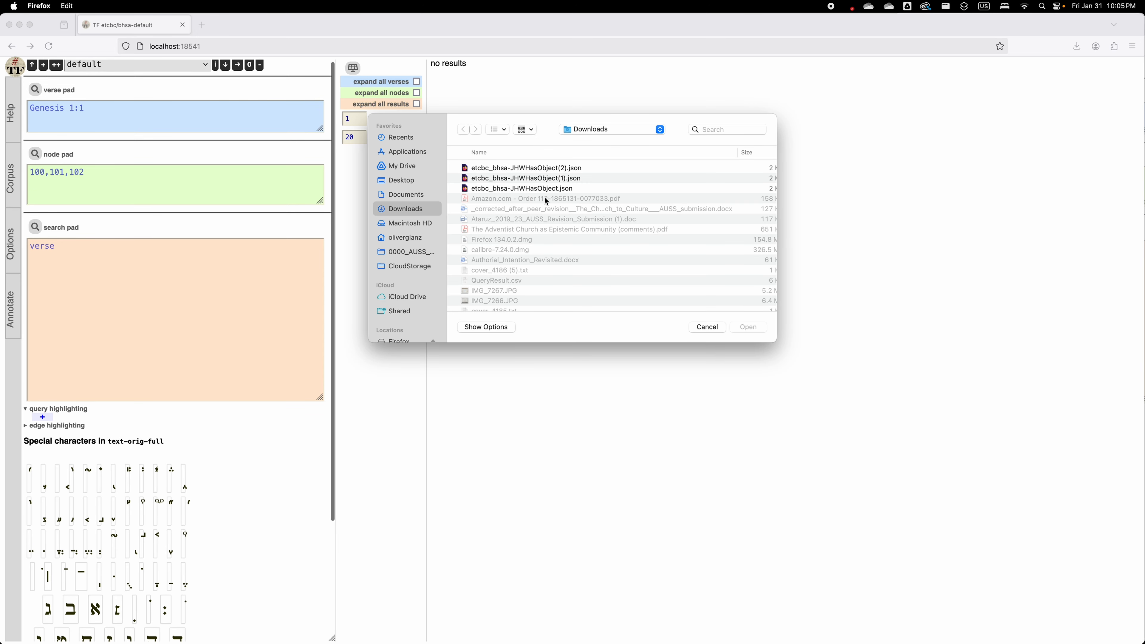
pyautogui.click(545, 188)
pyautogui.press('Return')
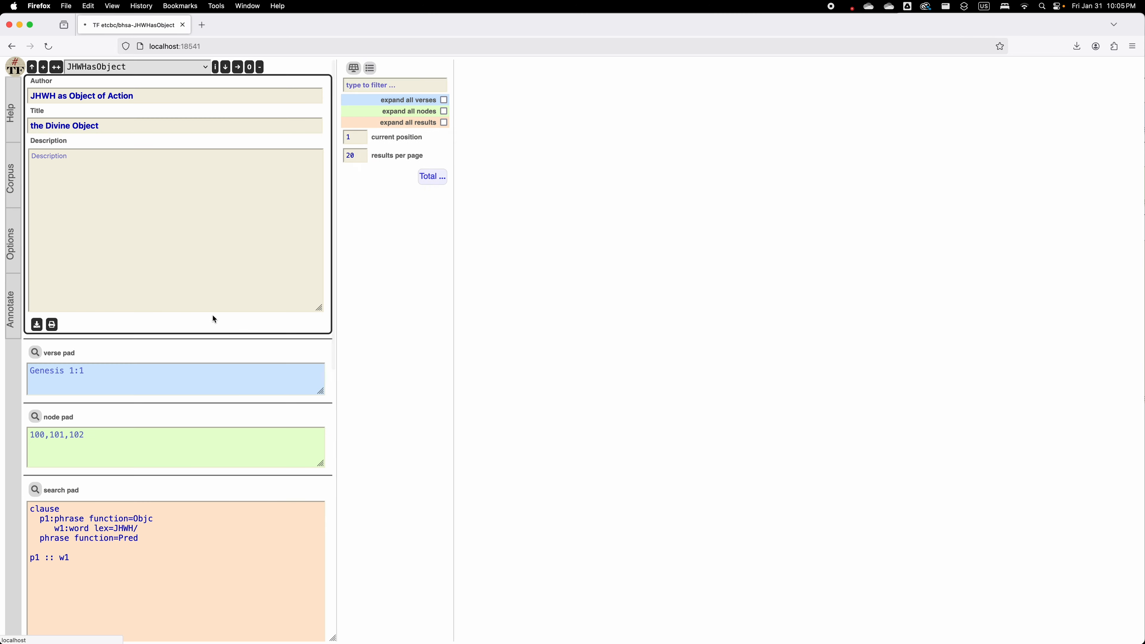
pyautogui.scroll(-10, 167, 262)
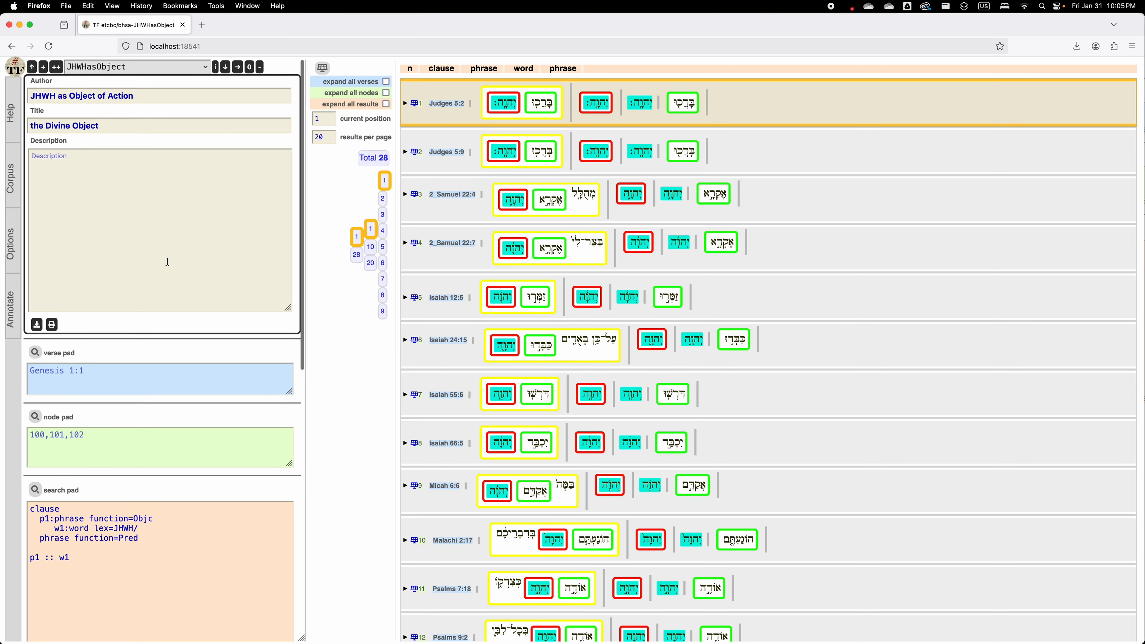
pyautogui.scroll(10, 168, 262)
pyautogui.scroll(-6, 168, 262)
pyautogui.scroll(3, 168, 262)
pyautogui.scroll(4, 168, 262)
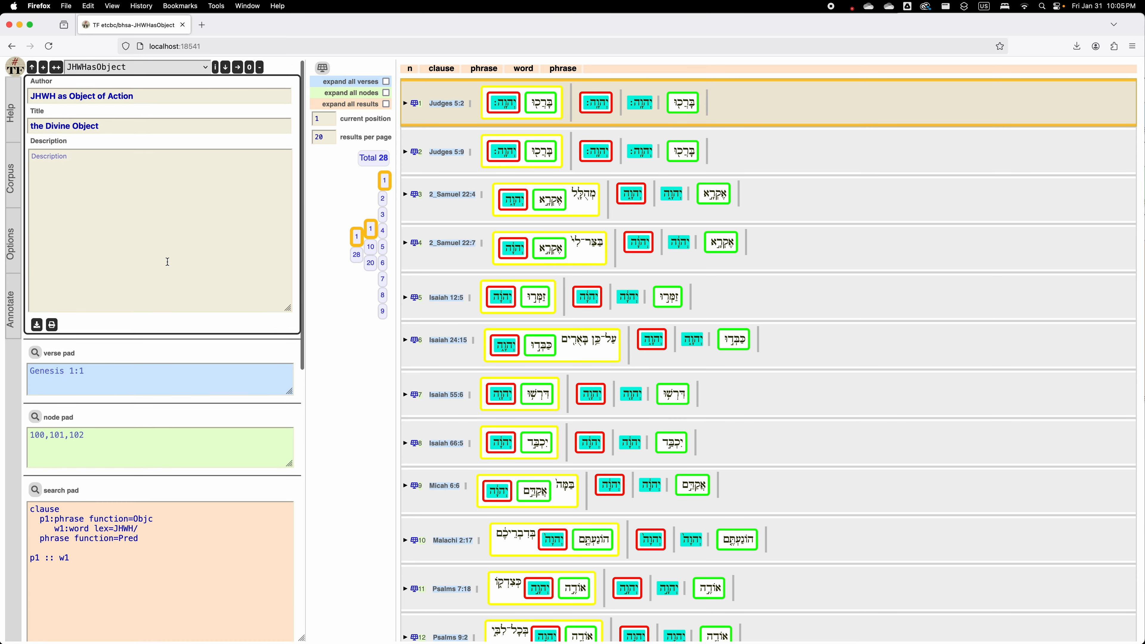